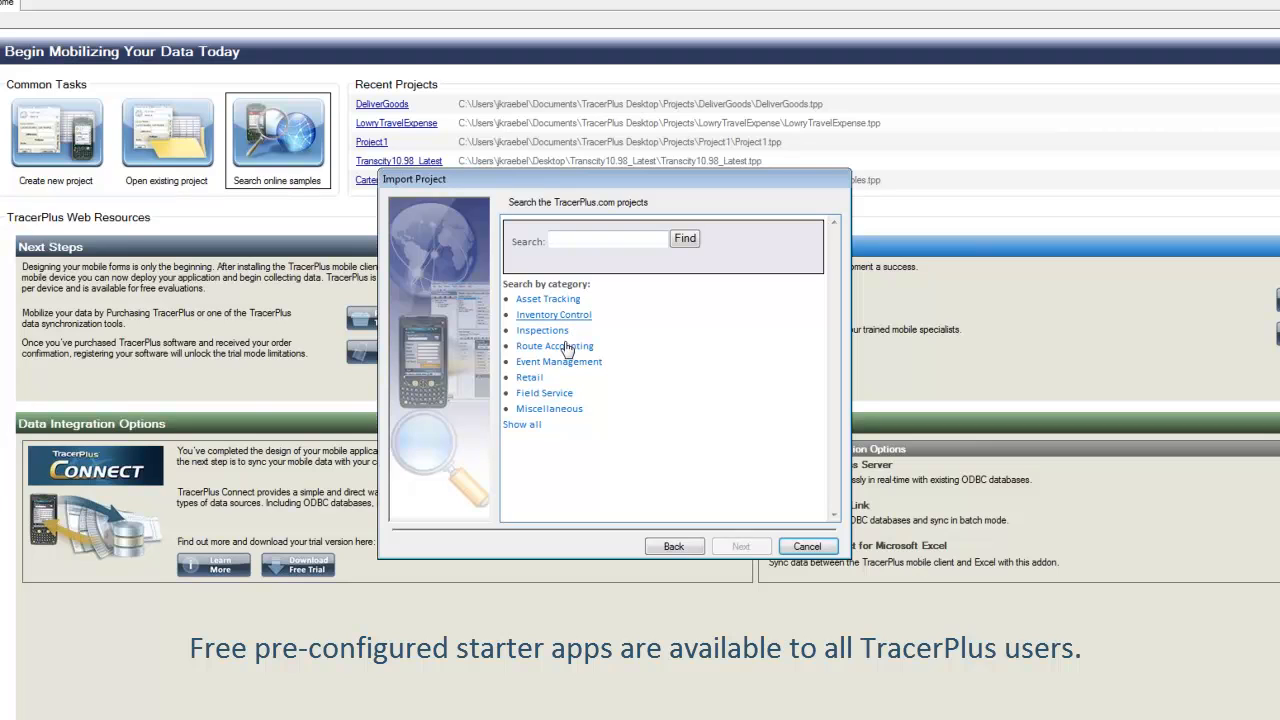
Import the Delivery of Goods sample from the Route Accounting category as project DeliverGoods and open it
click(563, 347)
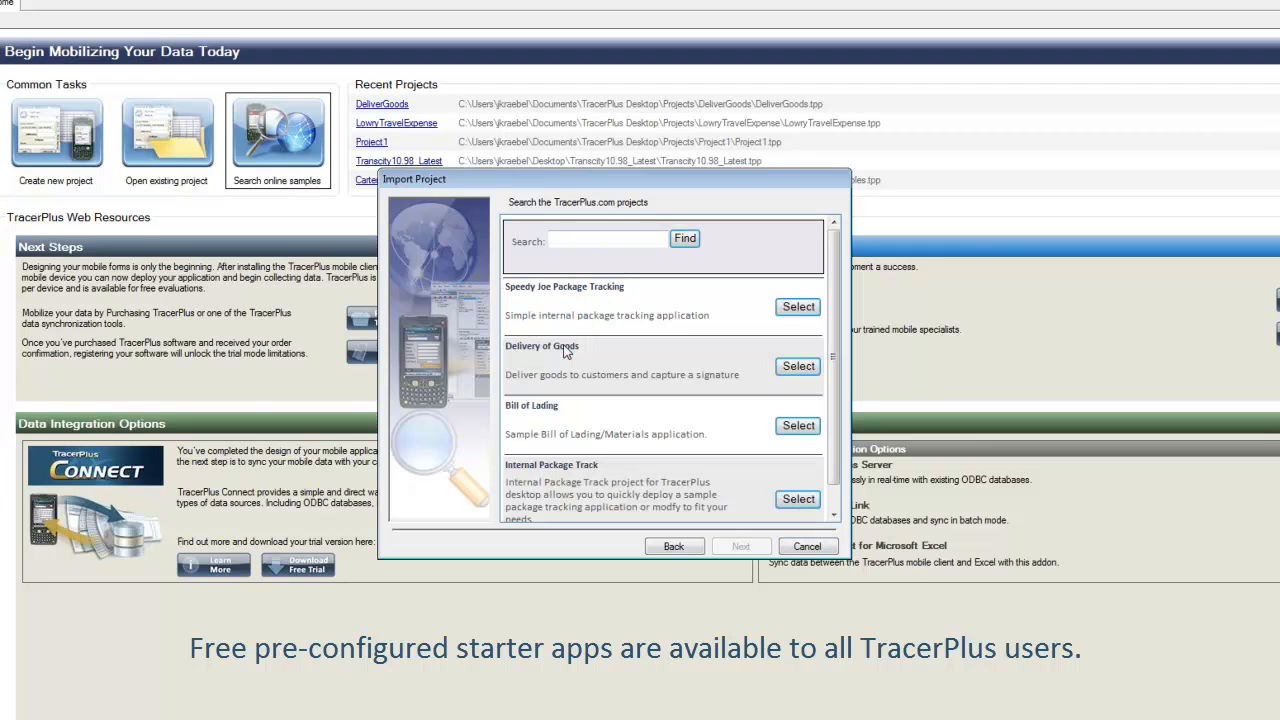
click(795, 368)
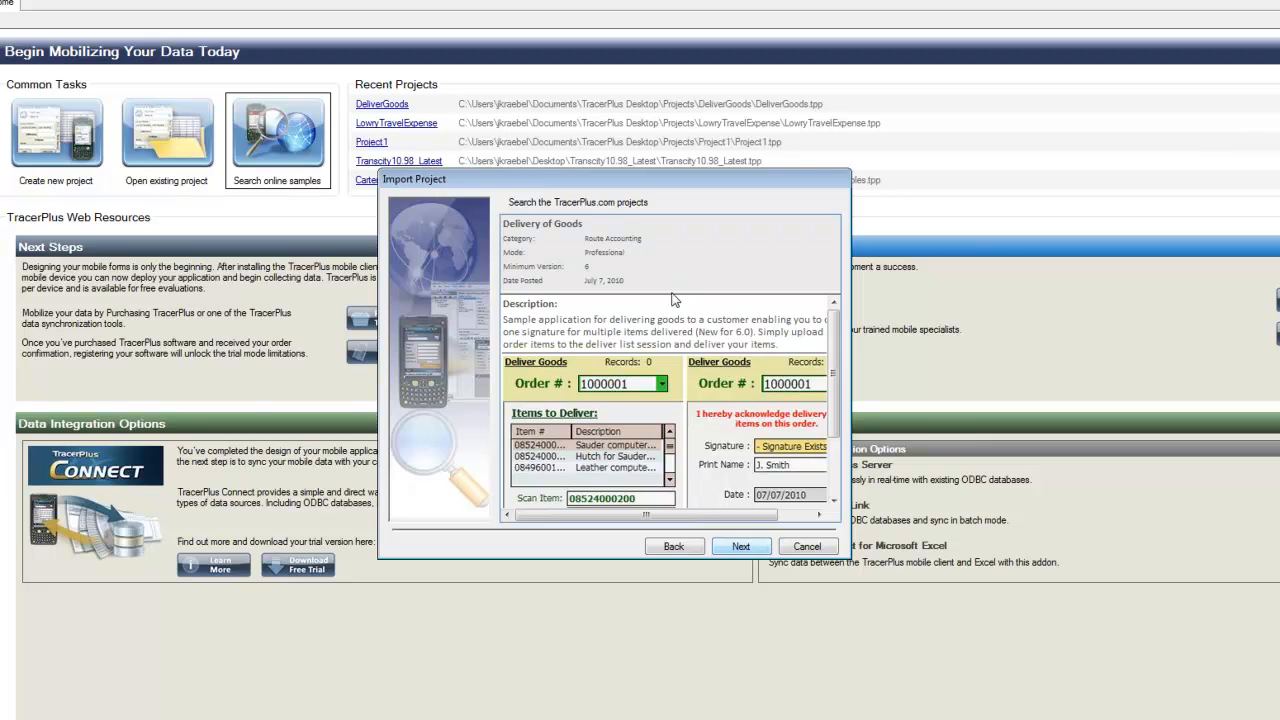
click(740, 548)
click(740, 548)
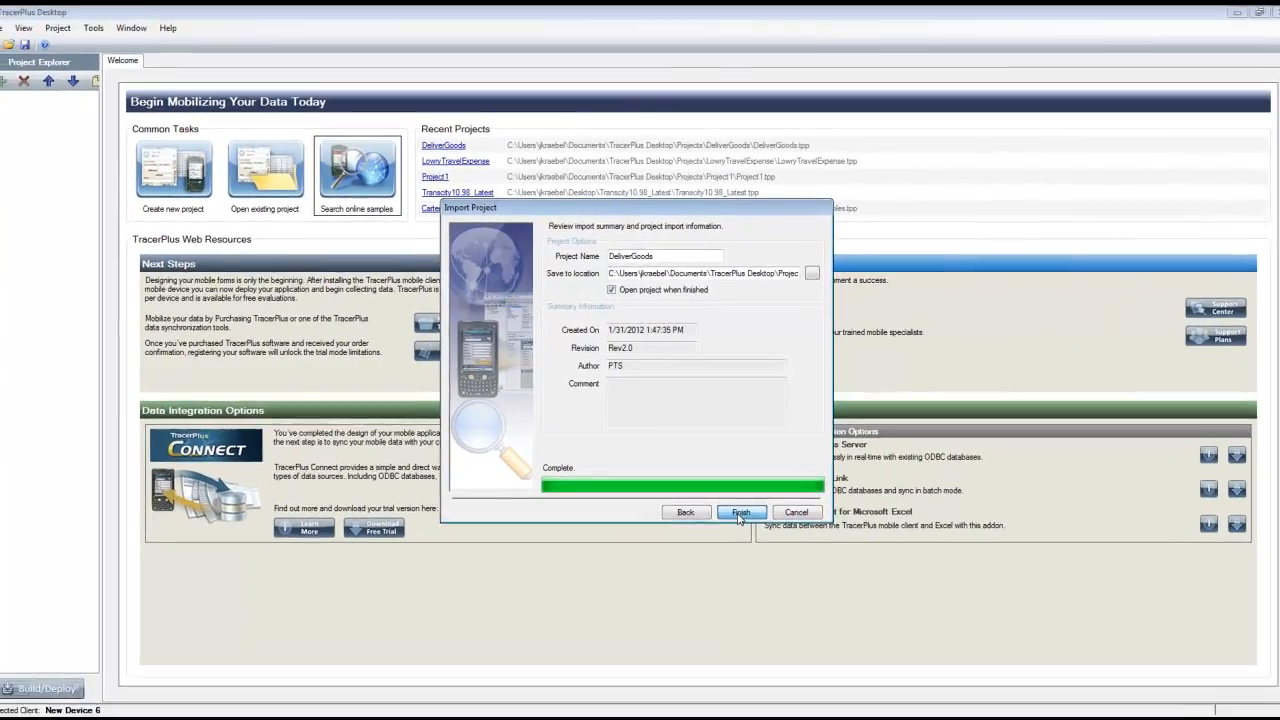
click(740, 522)
click(605, 411)
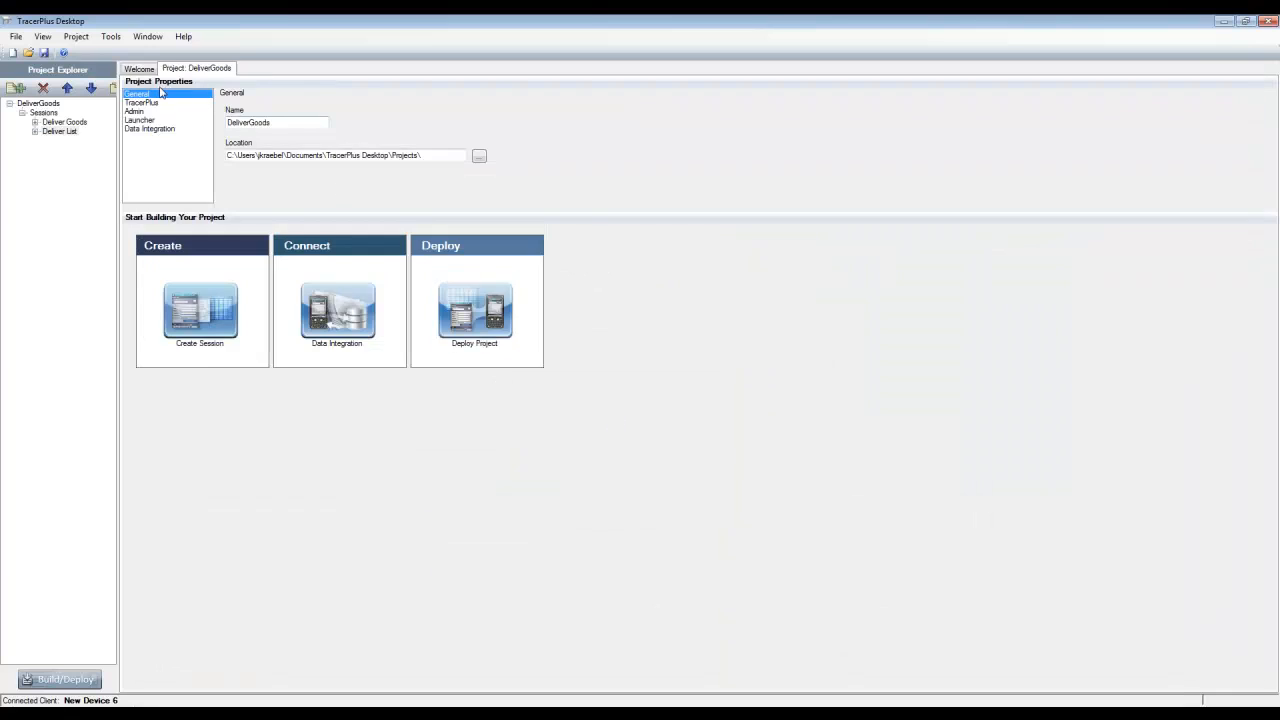
Examine the field settings of the Deliver Goods and Deliver List sessions and the form layout of Deliver Goods
double_click(60, 123)
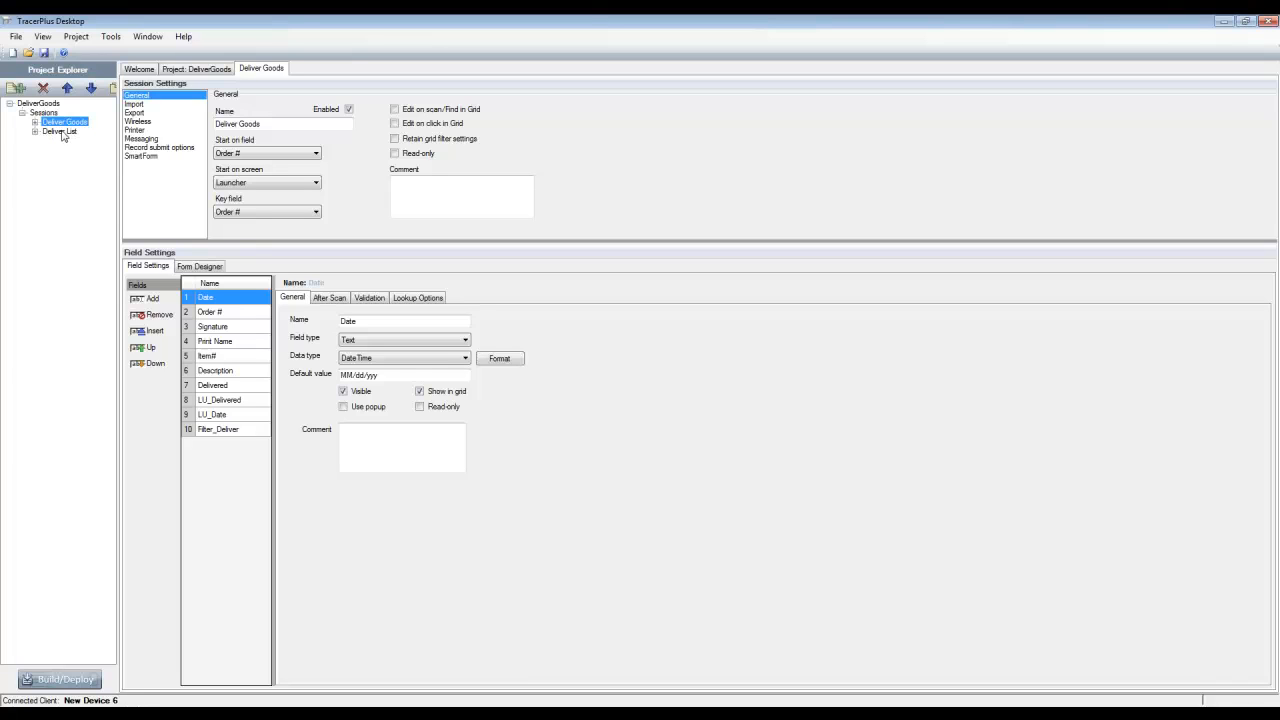
double_click(60, 132)
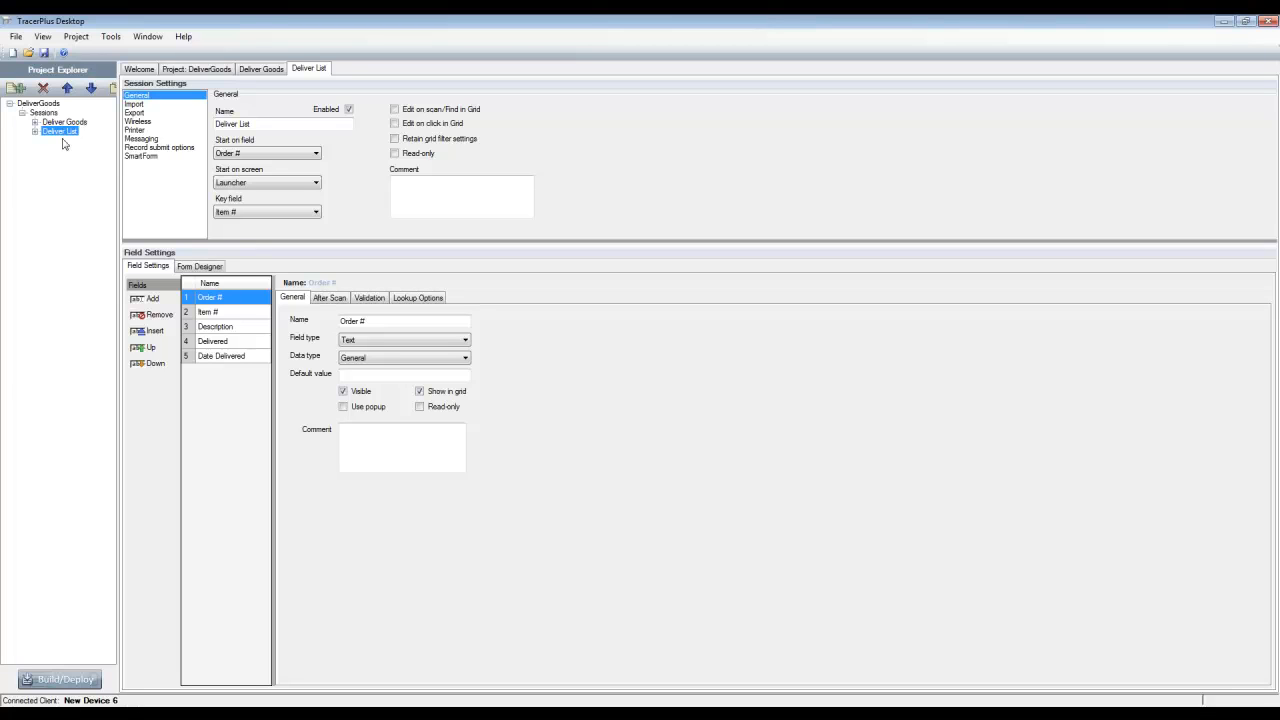
click(62, 122)
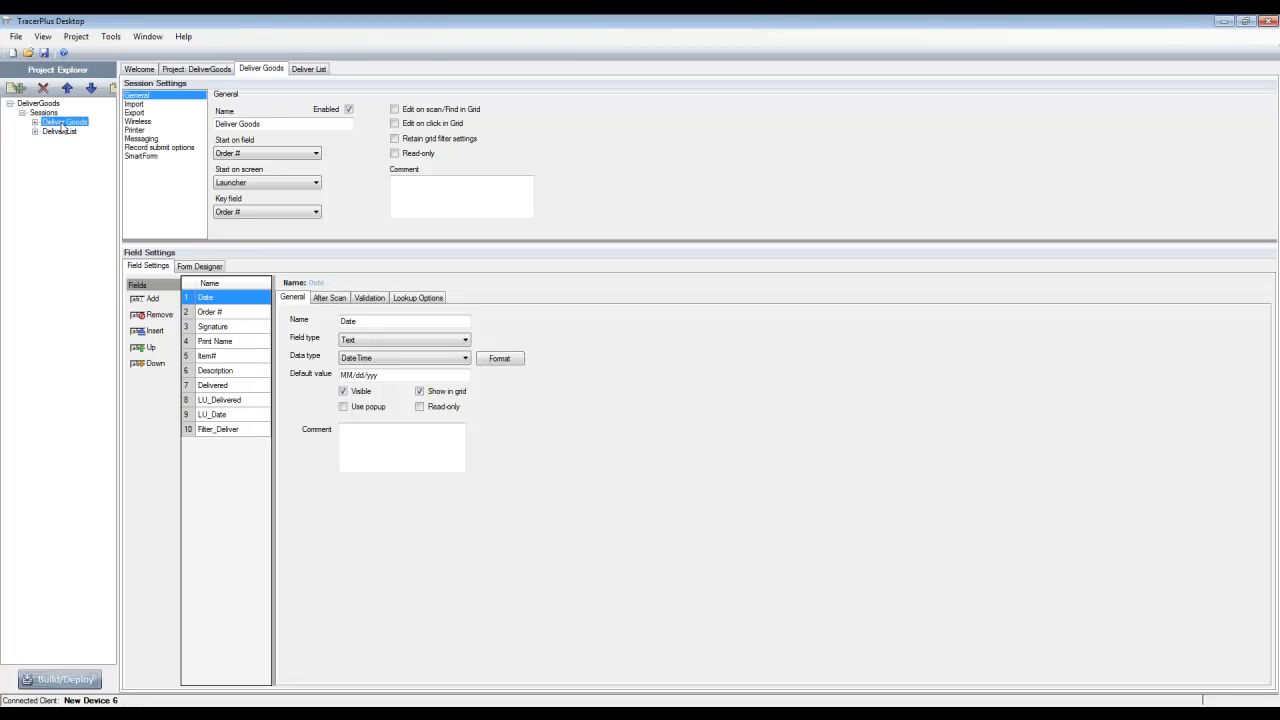
click(184, 270)
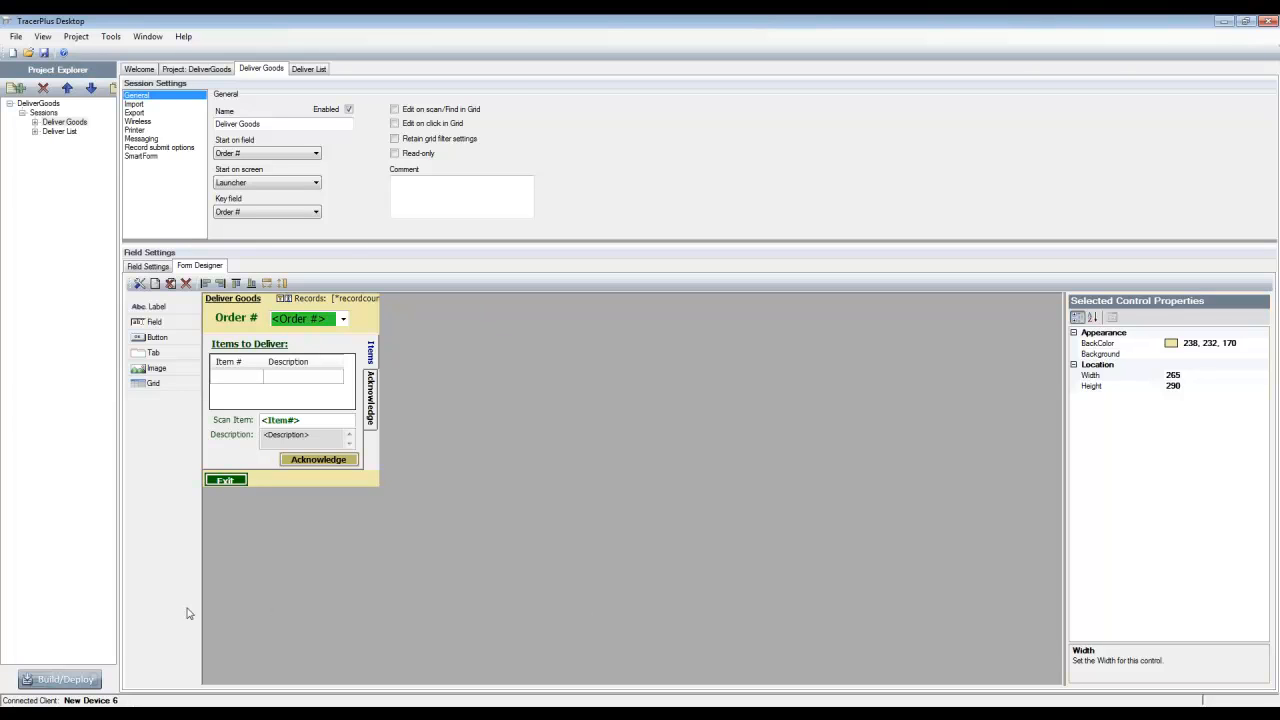
Build and deploy the project to the connected device and bring its Pocket Controller-Pro screen into view
click(60, 679)
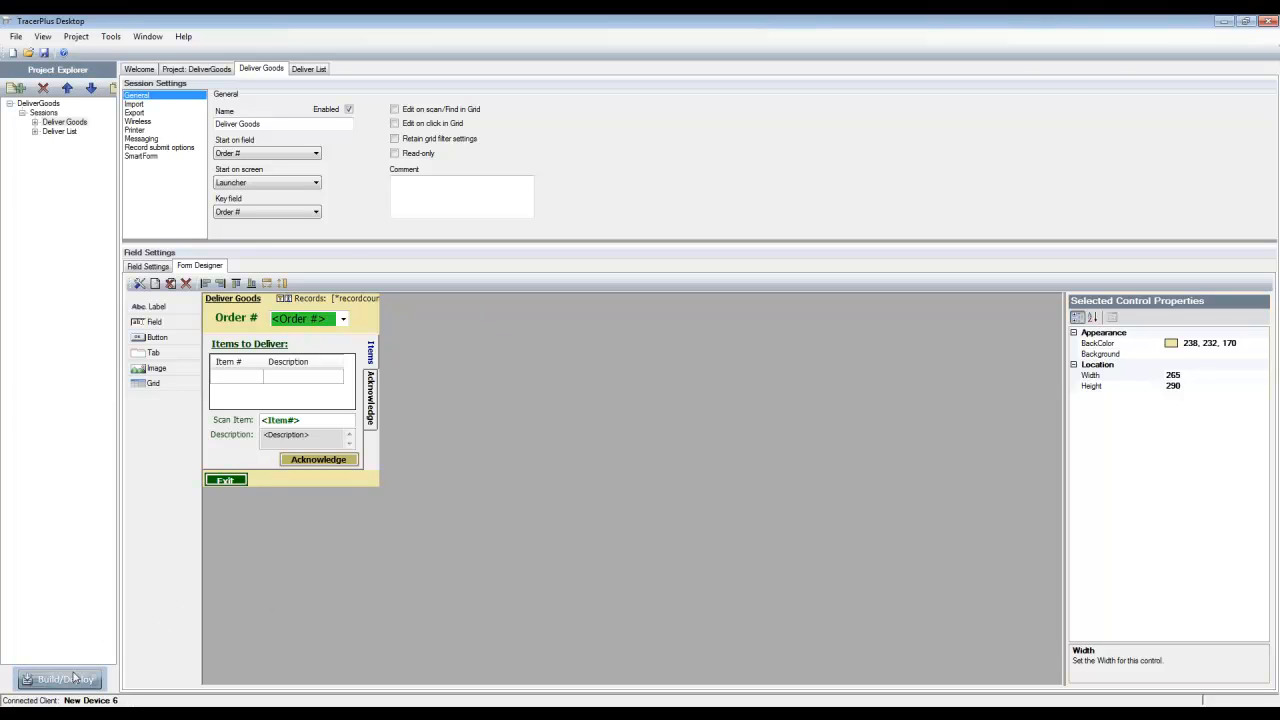
click(690, 437)
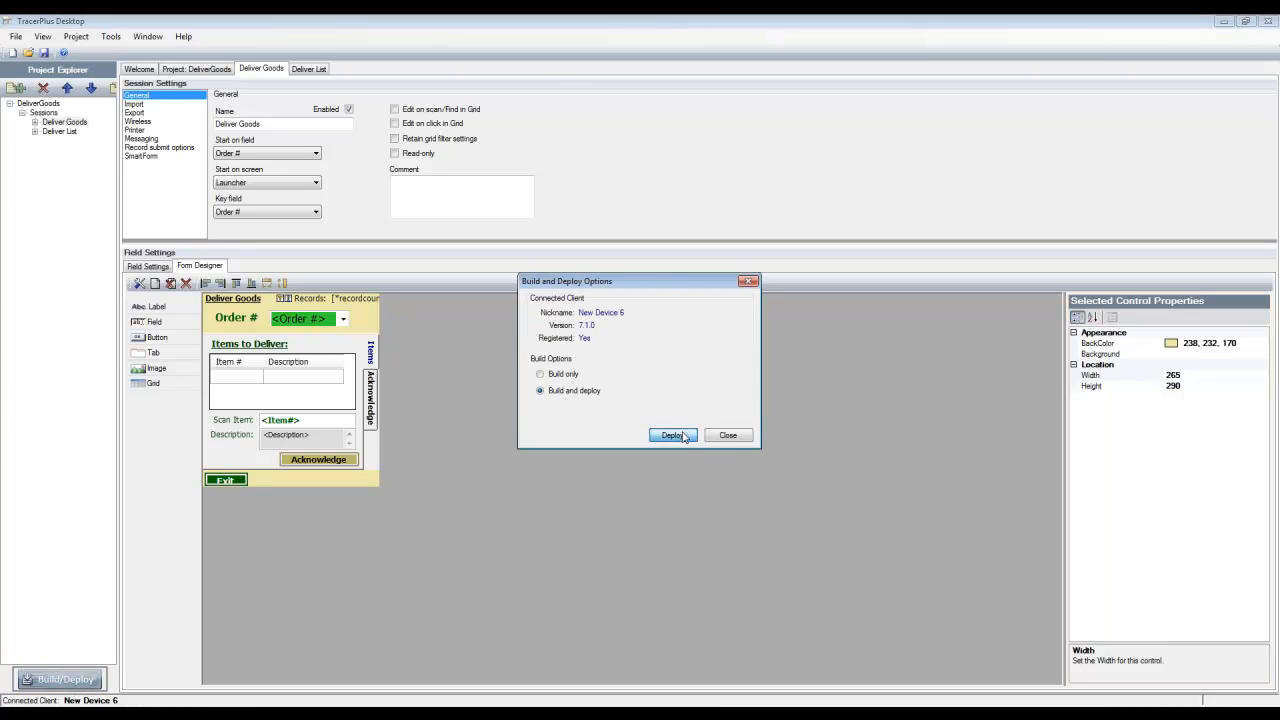
drag(1279, 356, 802, 119)
Check the Deliver List and Deliver Goods data grids on the device and return to its data entry page
click(645, 274)
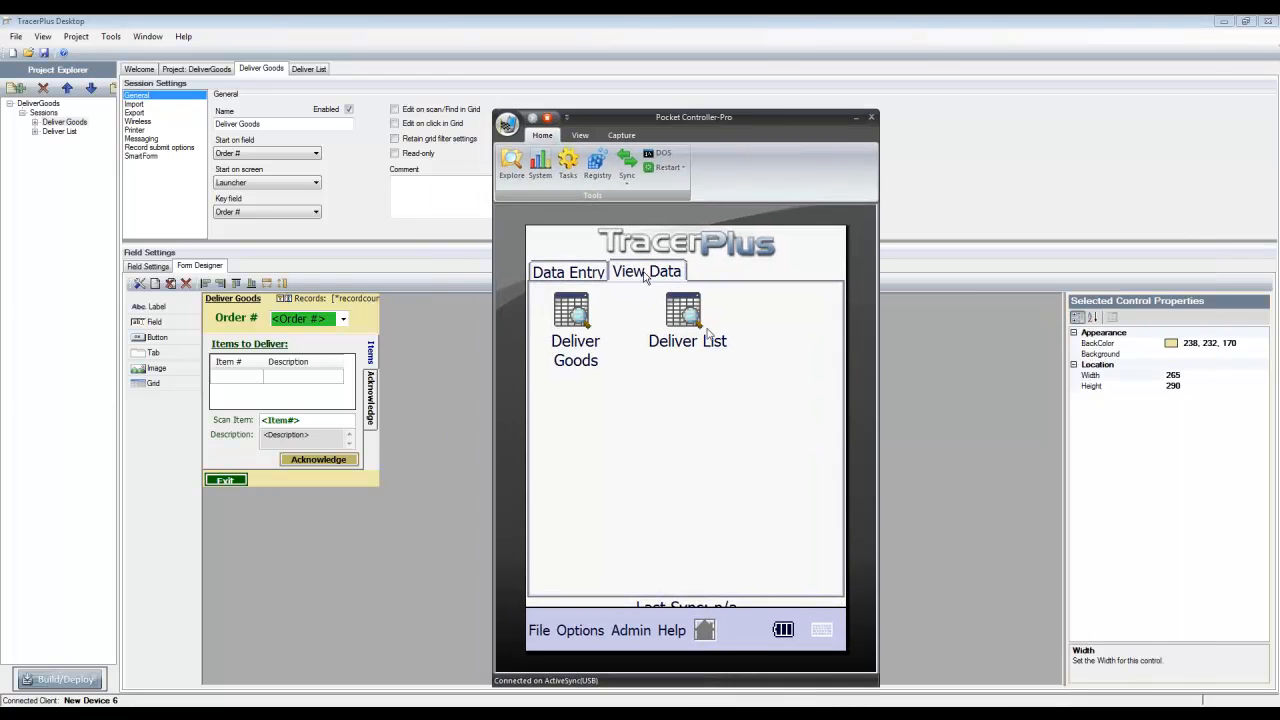
click(685, 318)
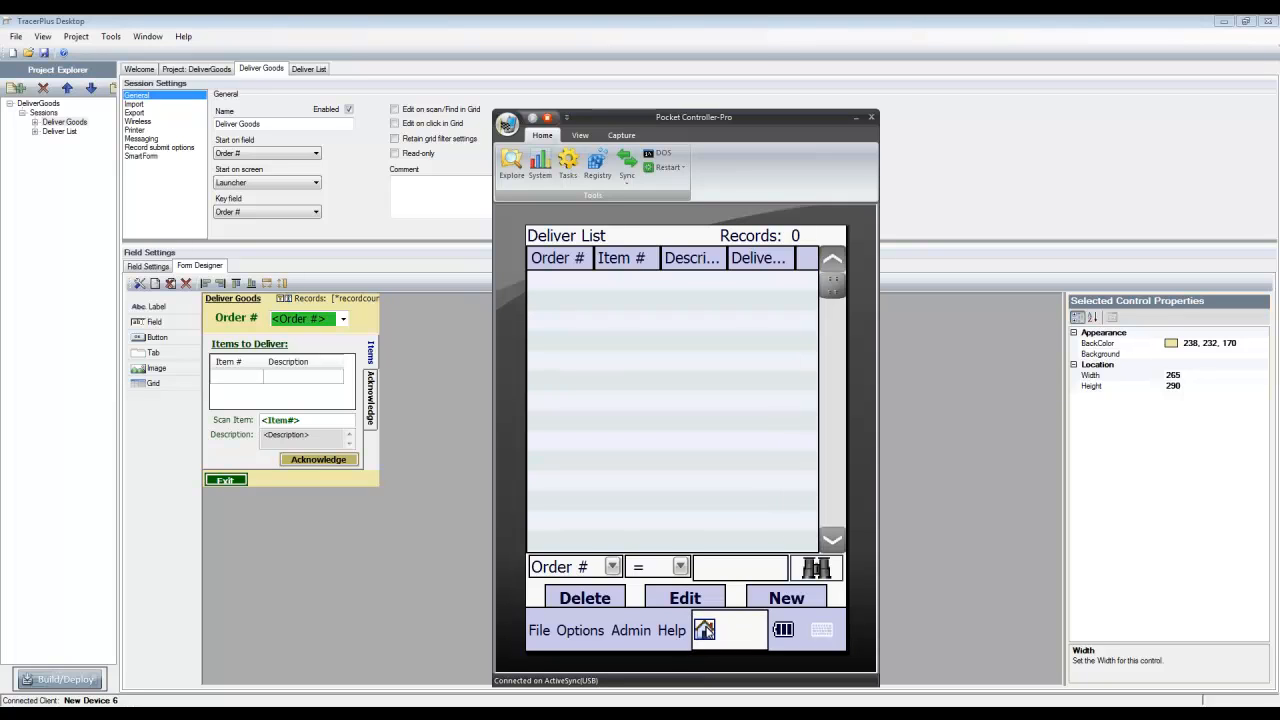
click(705, 630)
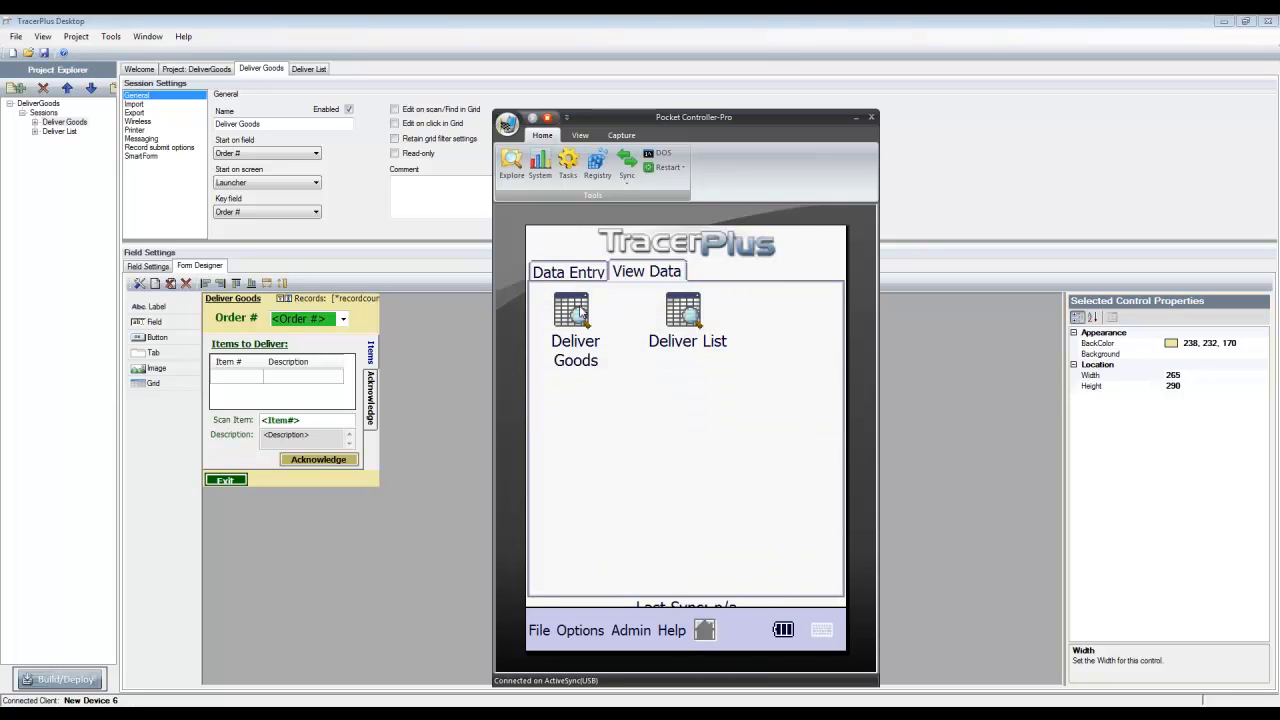
click(578, 313)
click(705, 630)
click(567, 276)
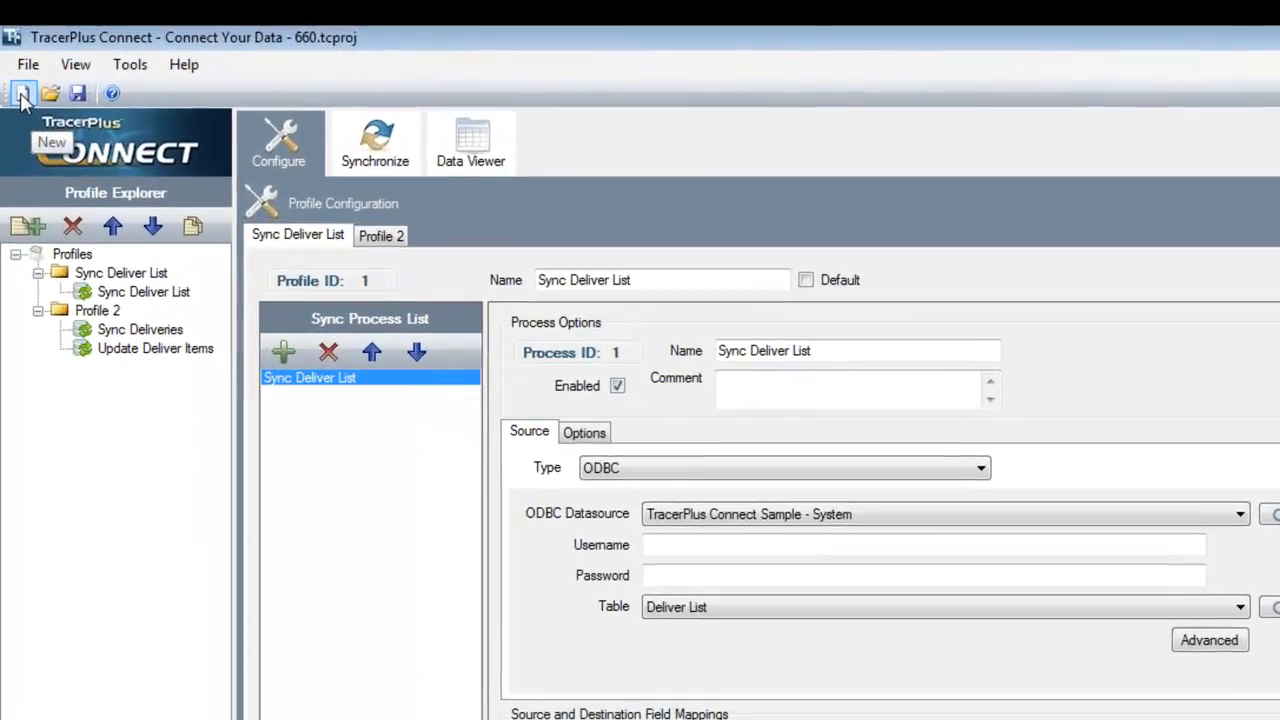
Switch to TracerPlus Connect, start a new project, and add a profile containing one sync process
click(20, 83)
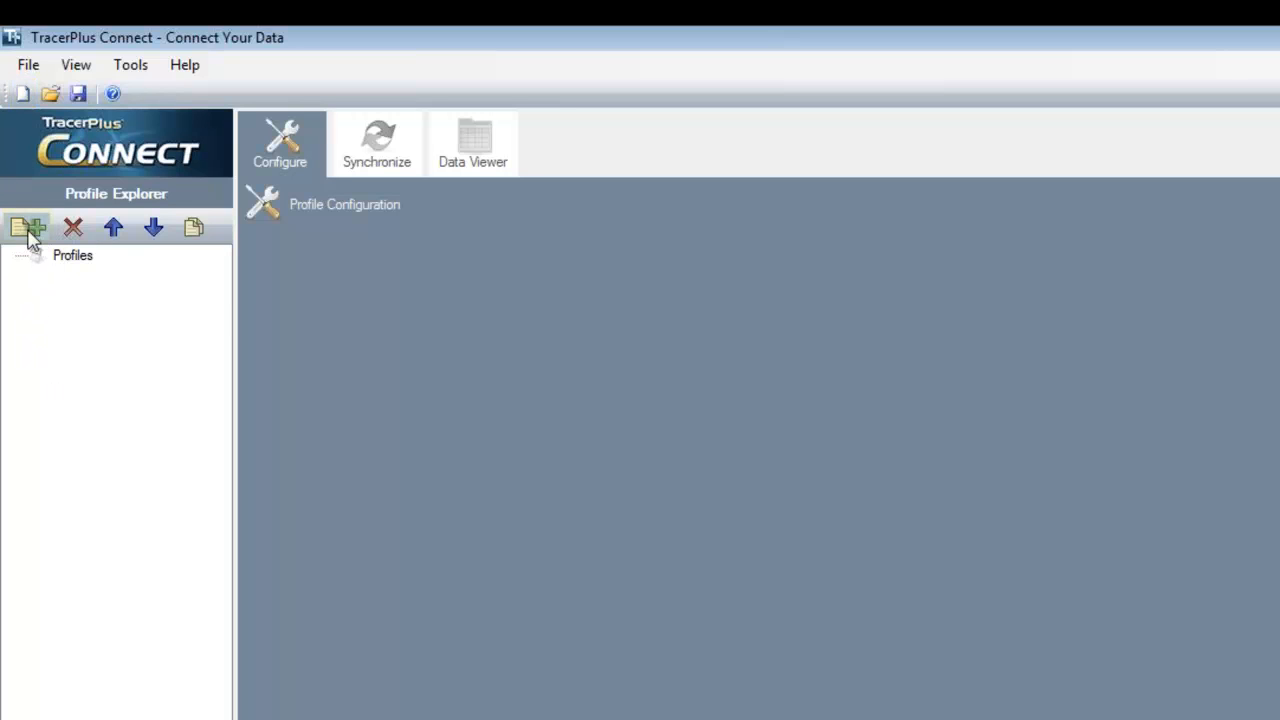
click(28, 232)
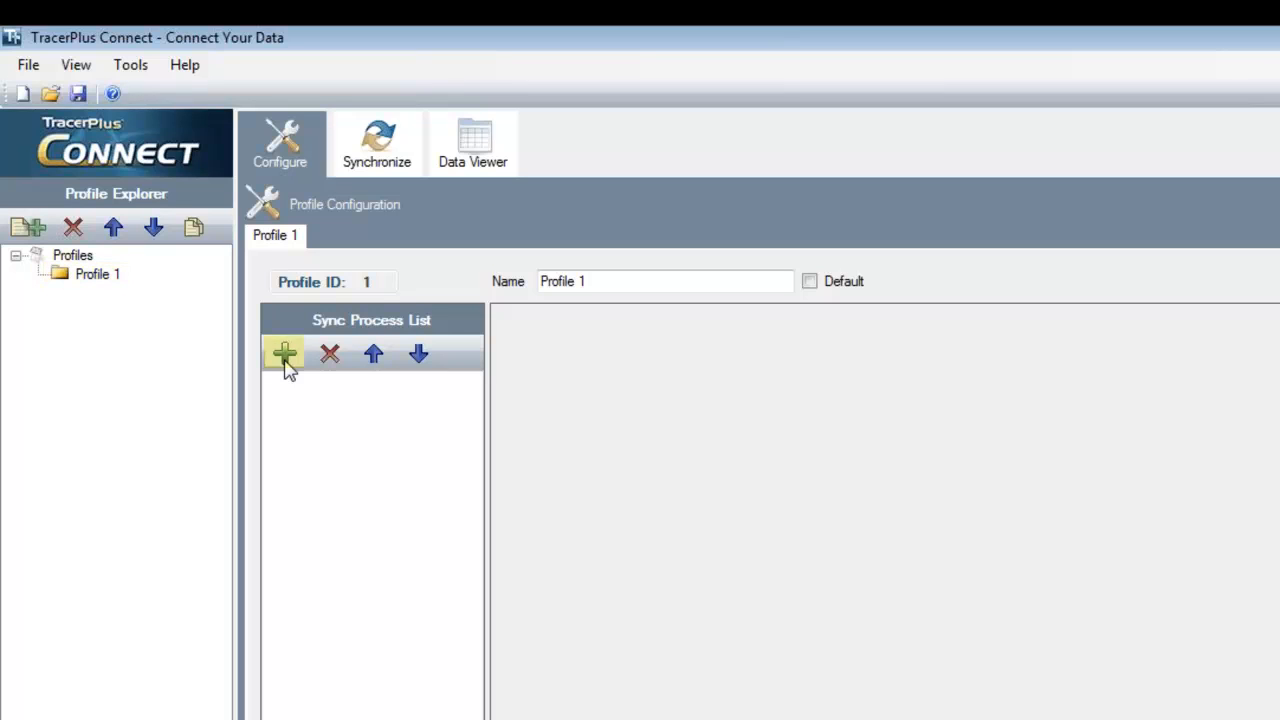
click(287, 360)
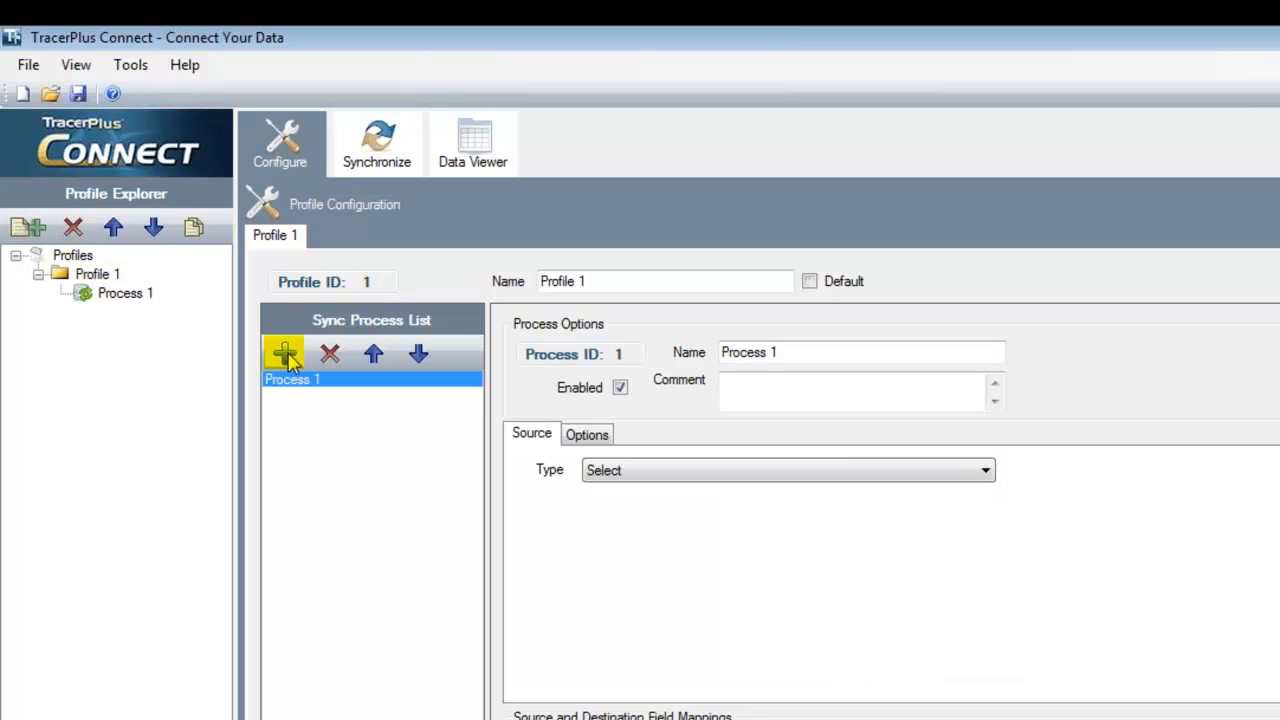
Rename the new profile as Deliver Goods
click(630, 284)
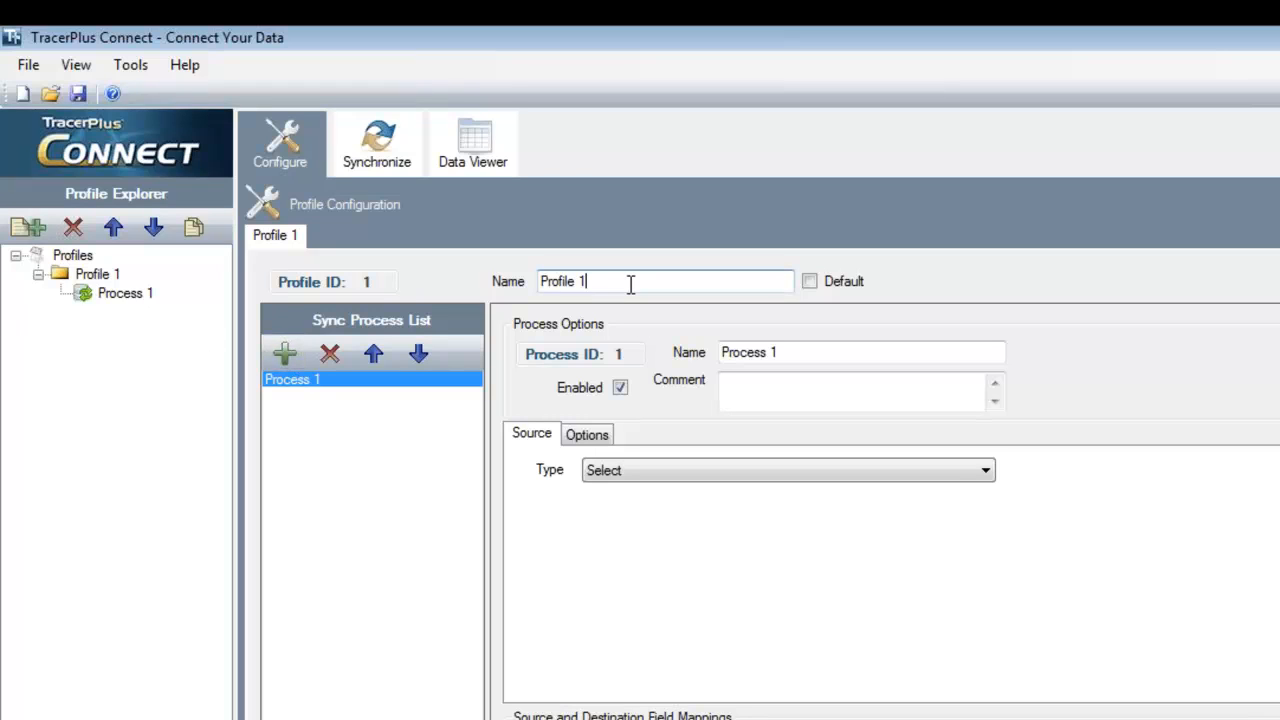
drag(630, 284, 537, 291)
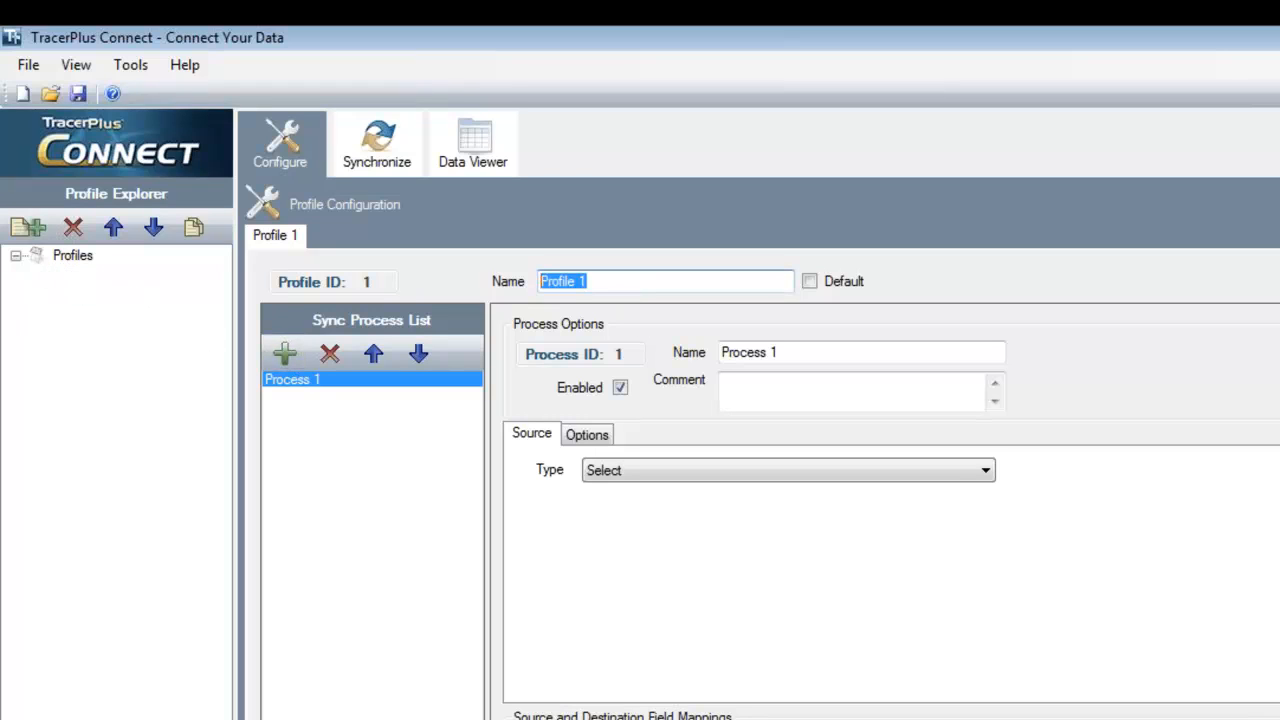
text(Deliver Goo)
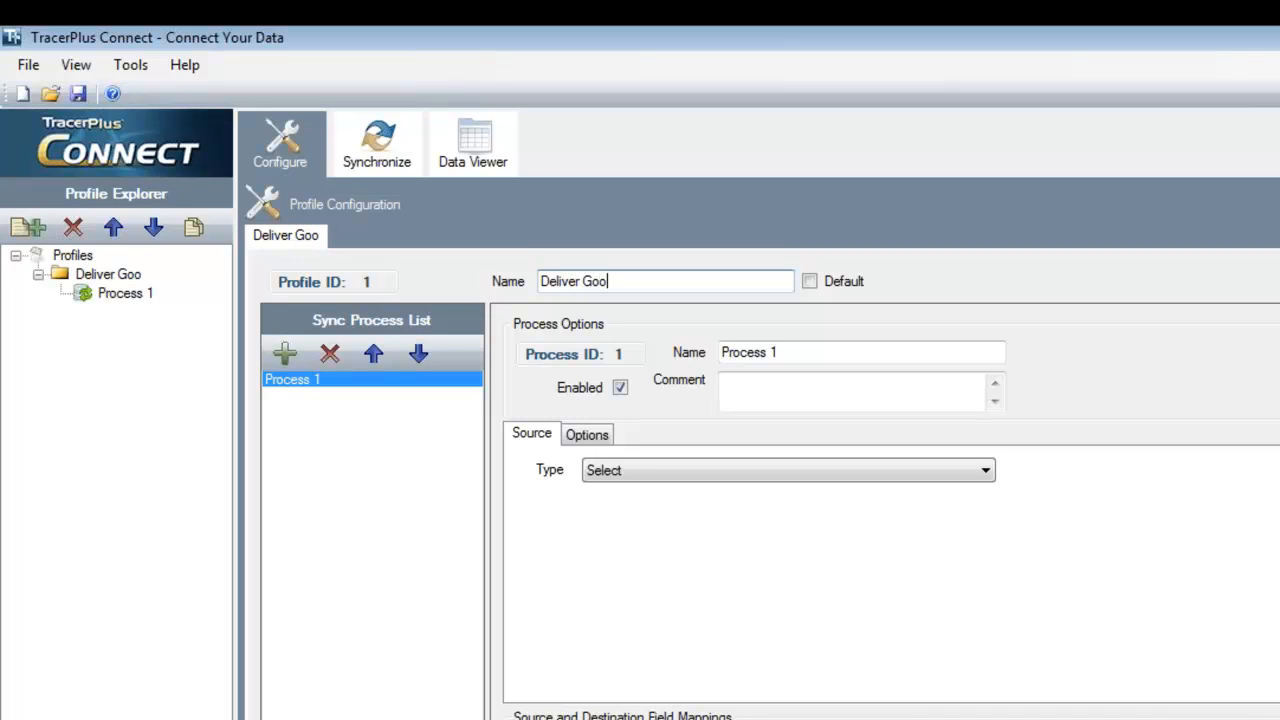
text(ds)
key(Tab)
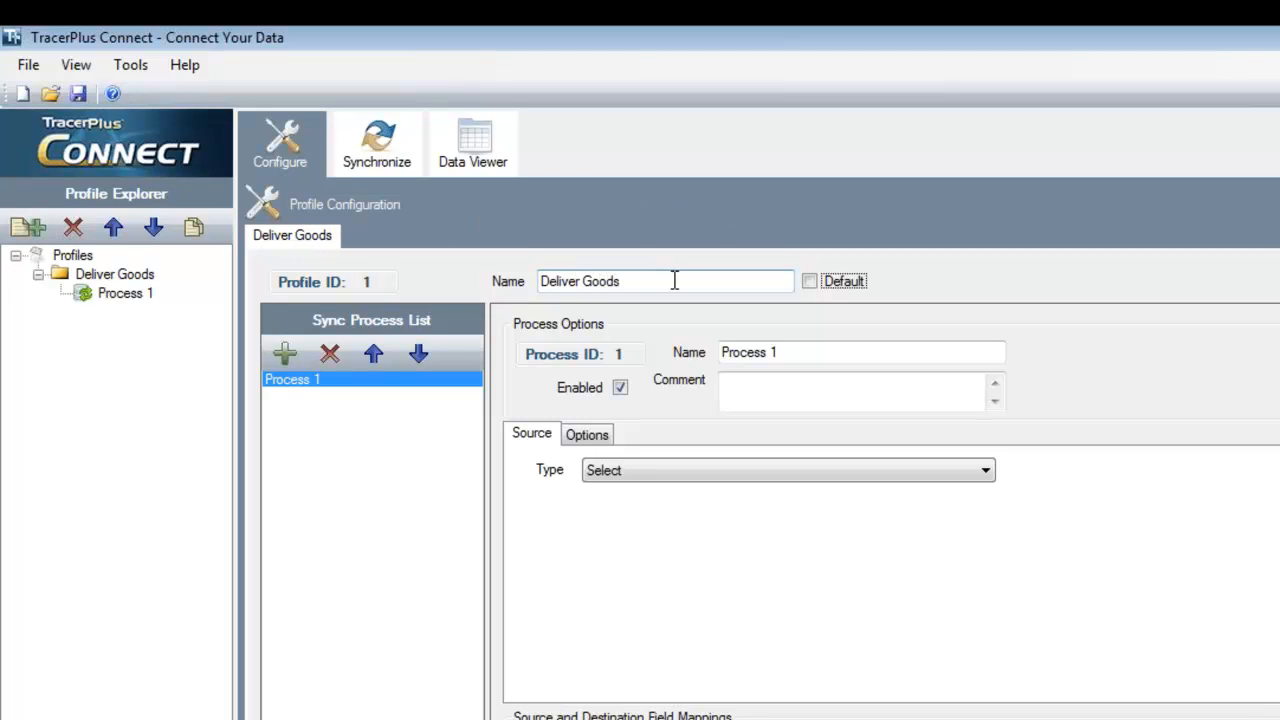
Rename the sync process as "Sync Deliver List to Device"
click(775, 354)
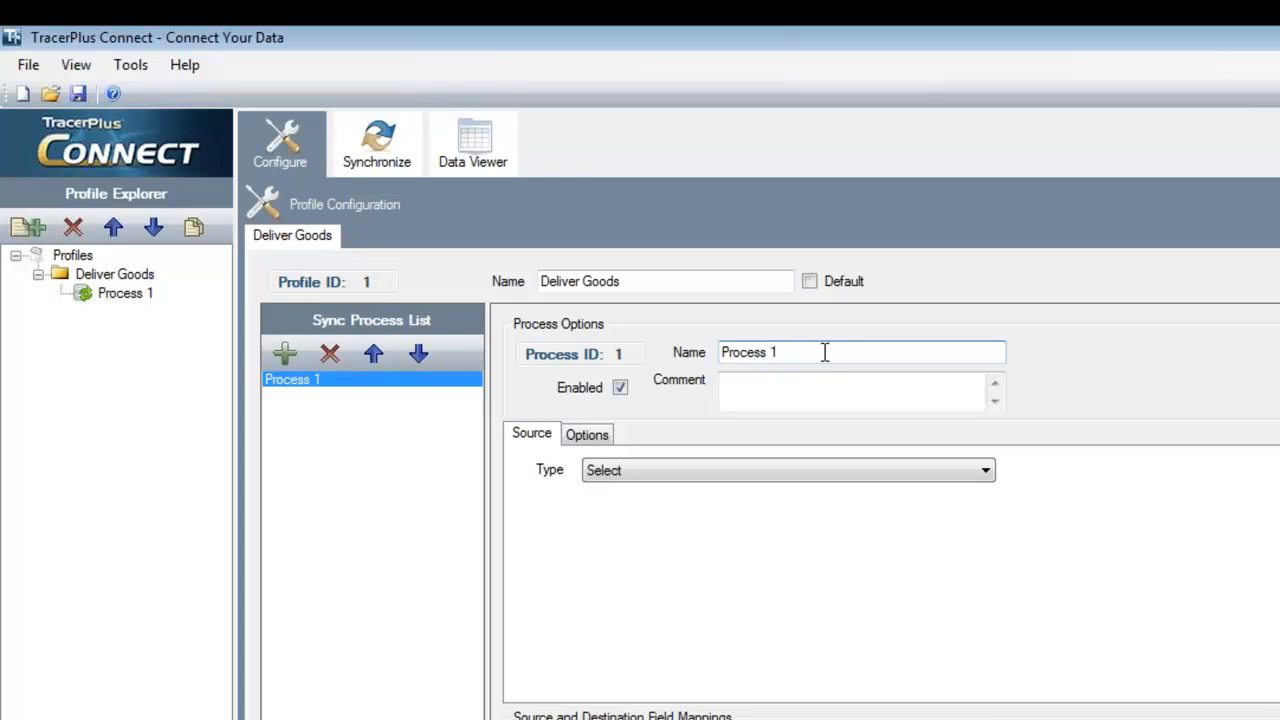
drag(815, 352, 540, 358)
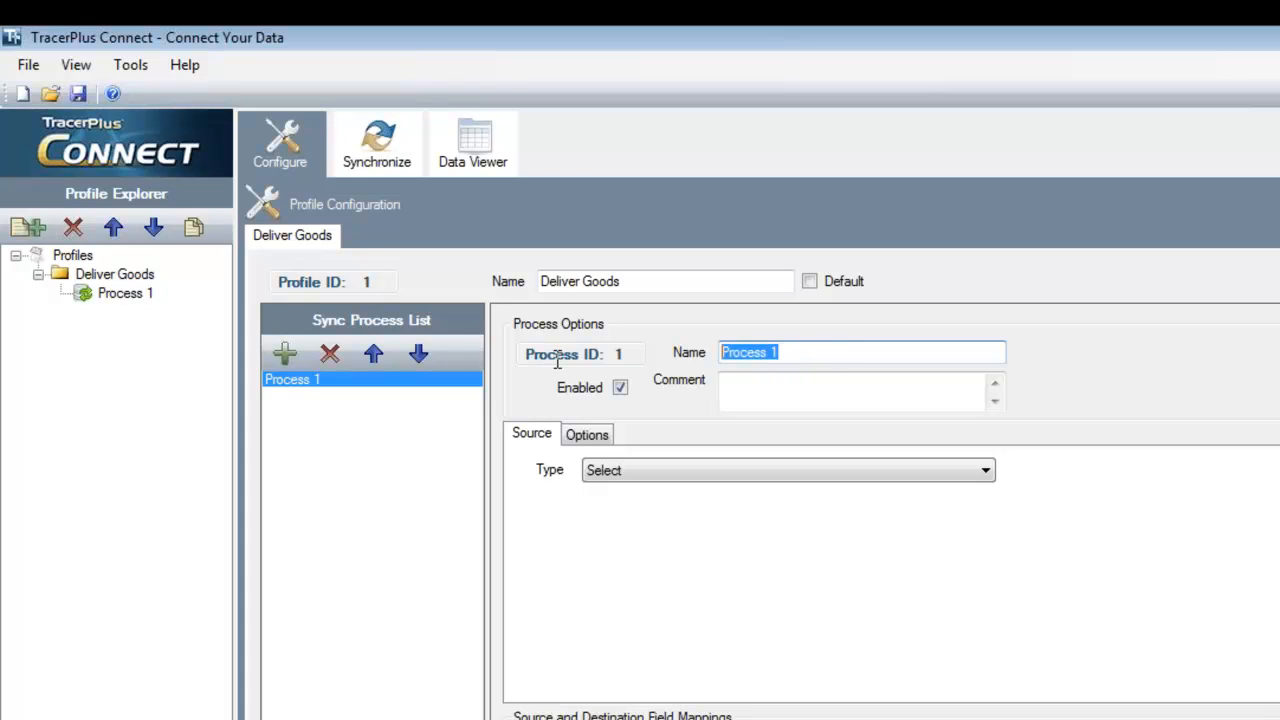
text(S)
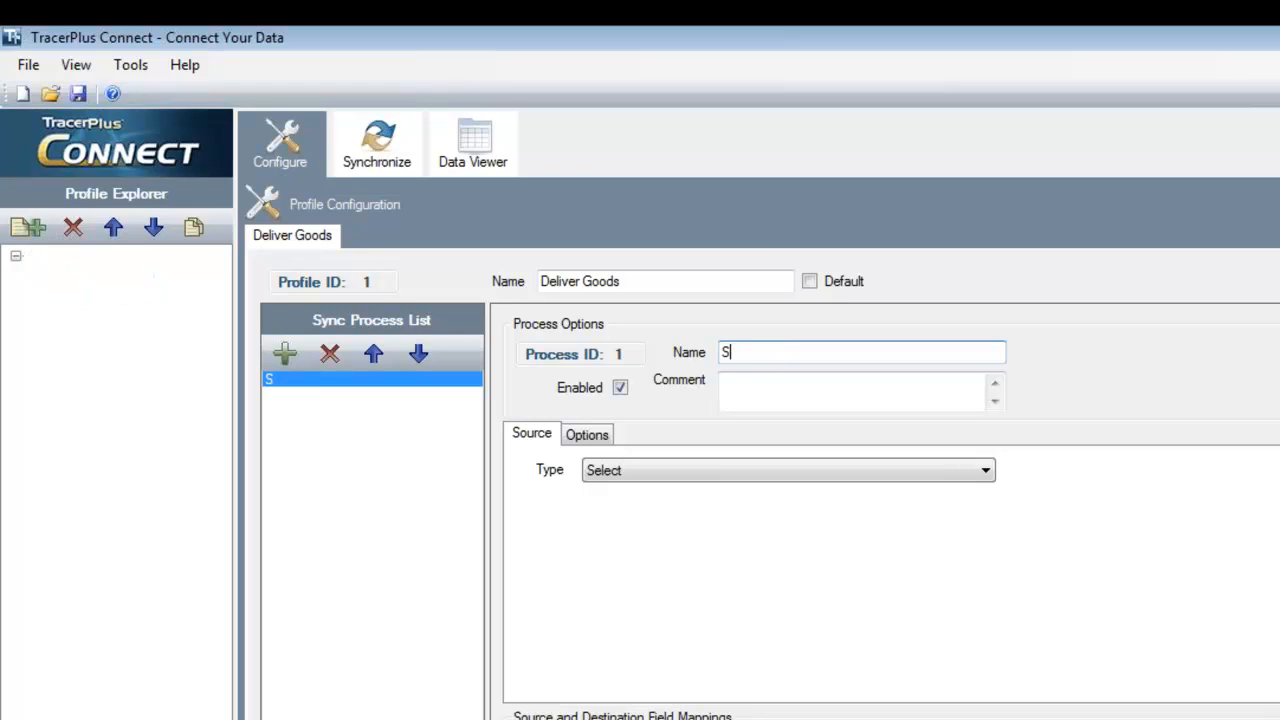
text(ync Deliover List)
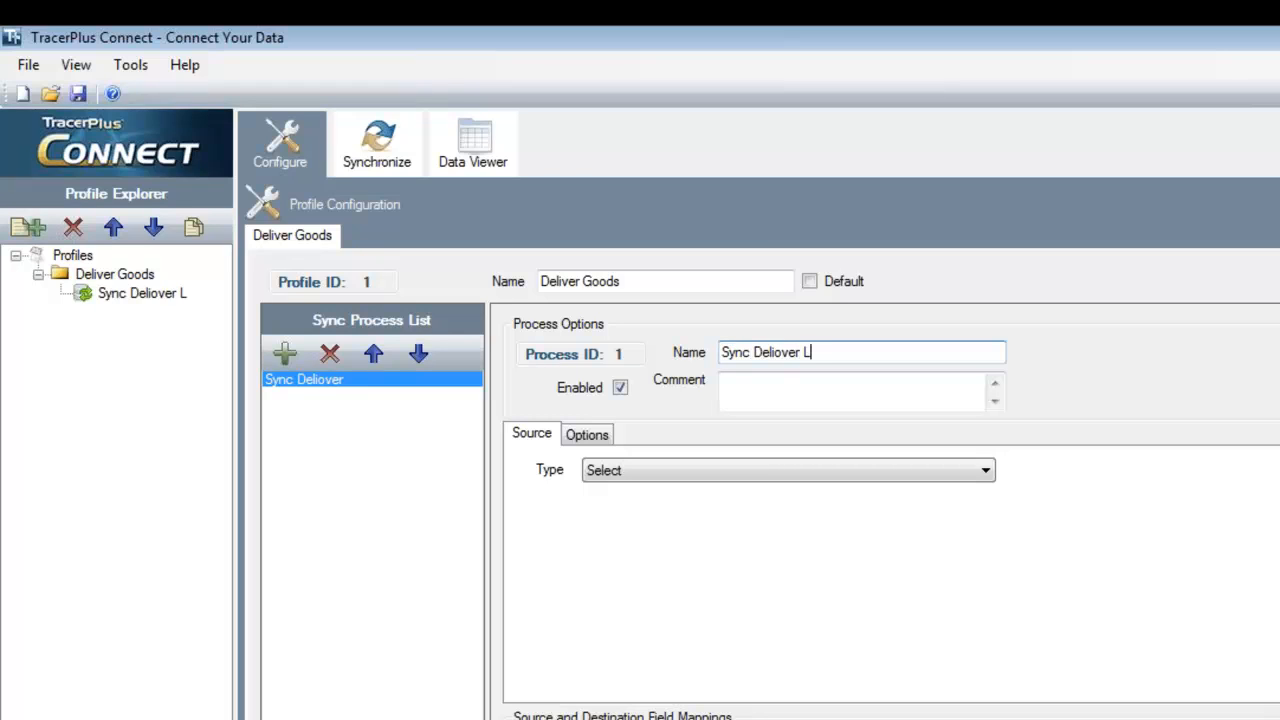
text( to Device)
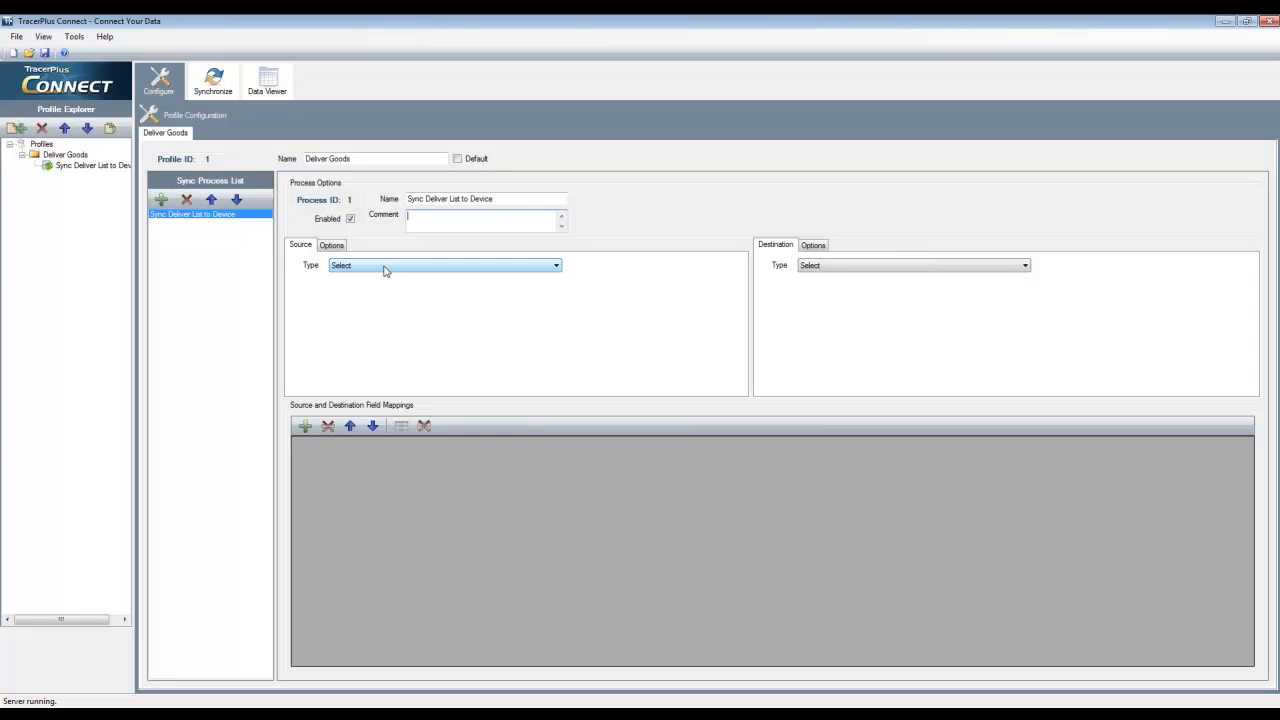
Set the process source to ODBC with the datasource "TracerPlus Connect Sample - System" and the table Deliver List
click(385, 266)
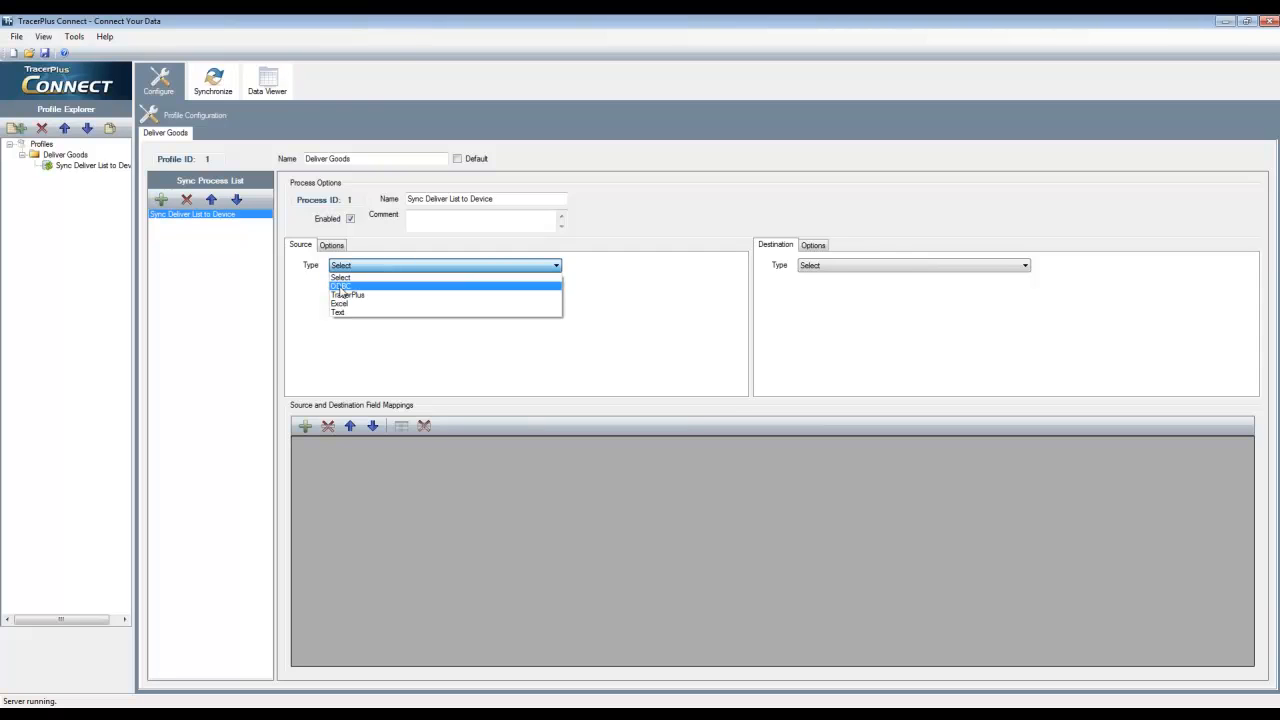
click(341, 286)
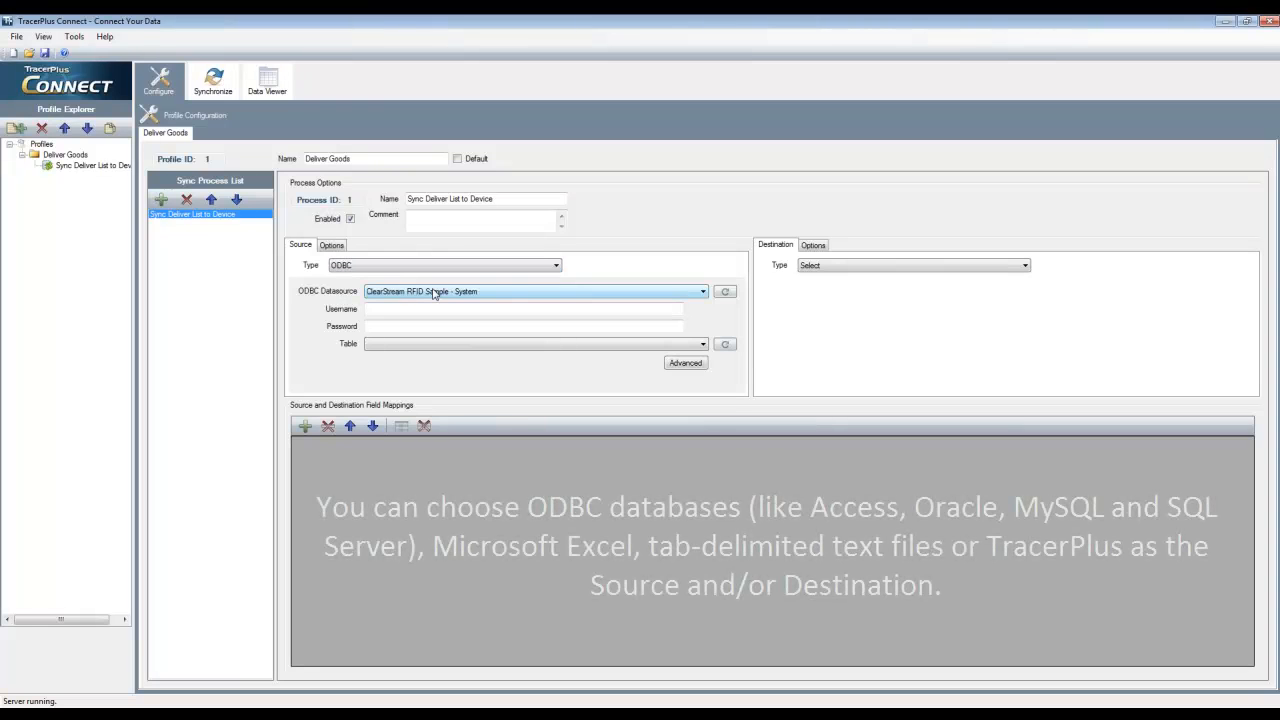
click(433, 291)
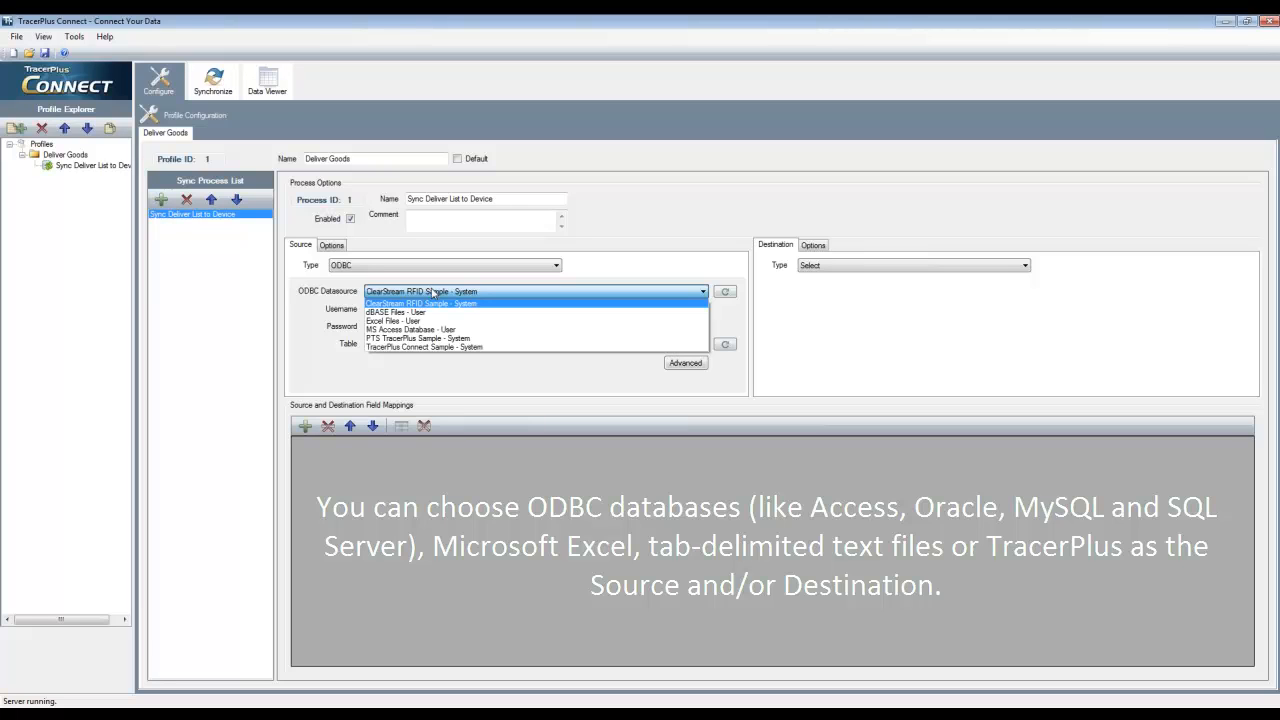
click(430, 347)
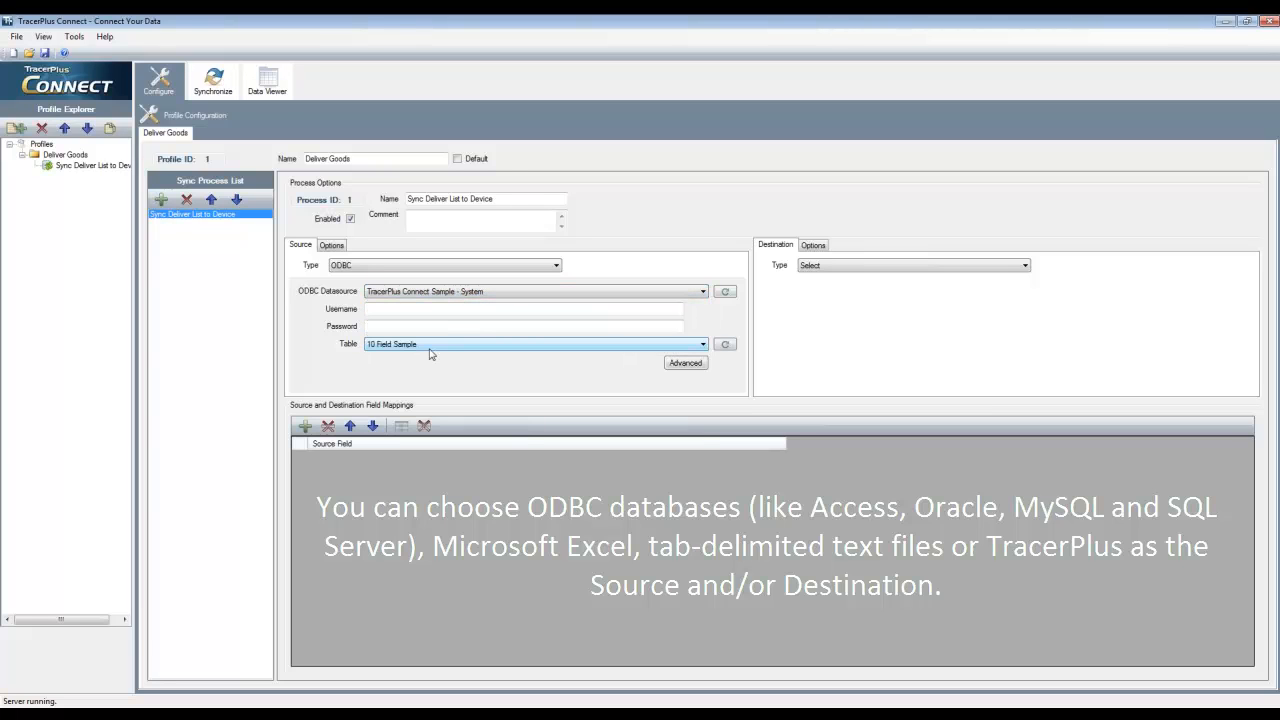
click(399, 346)
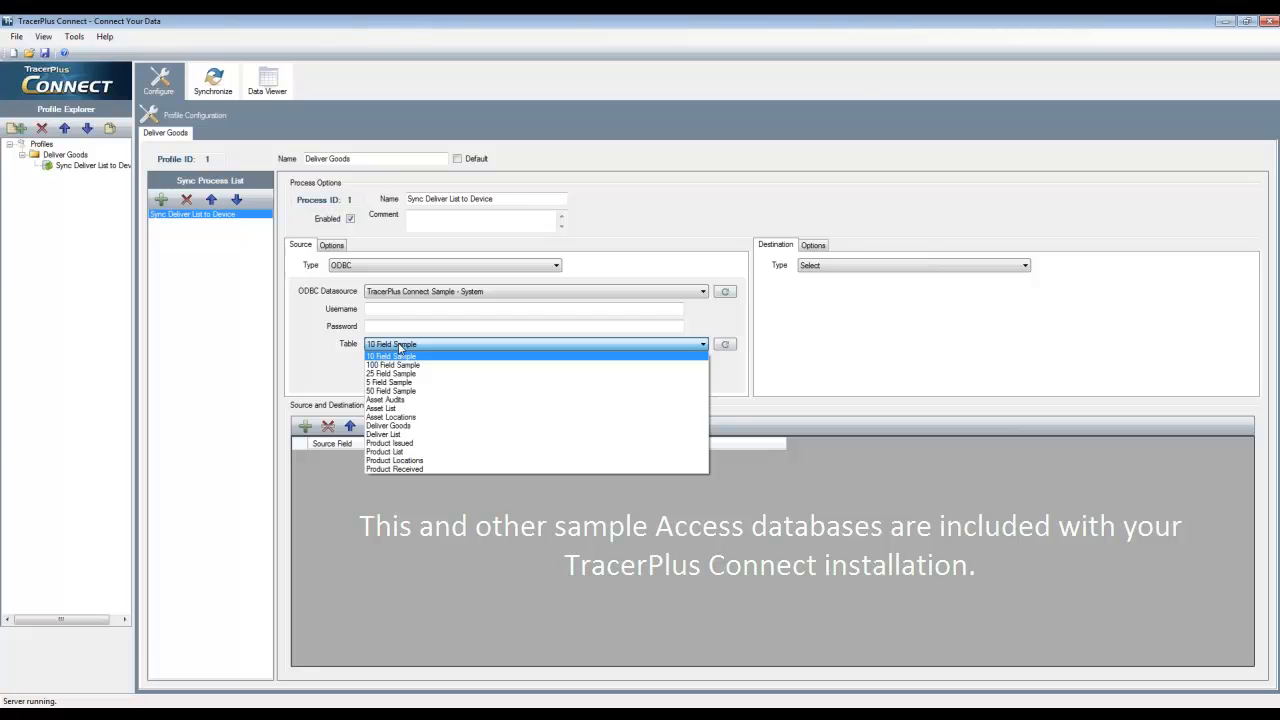
click(399, 435)
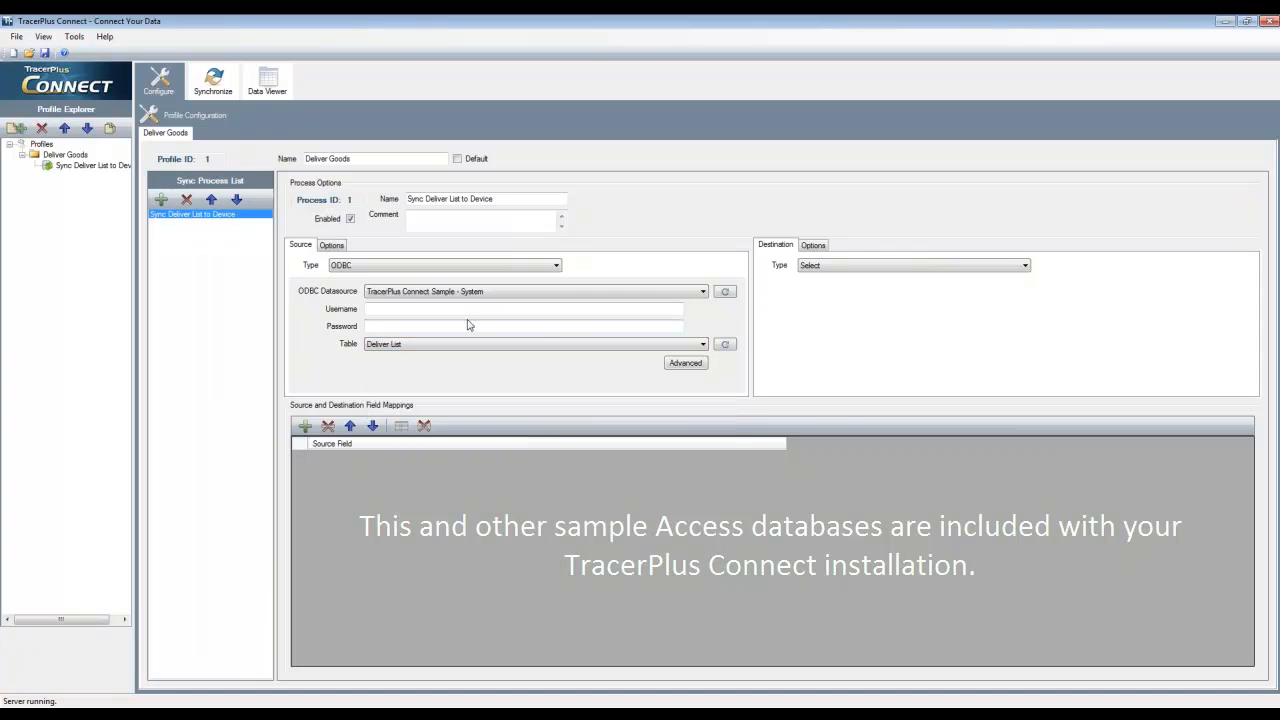
Set the process destination to TracerPlus and load the desktop project DeliverGoods.tpp from the DeliverGoods folder
click(827, 267)
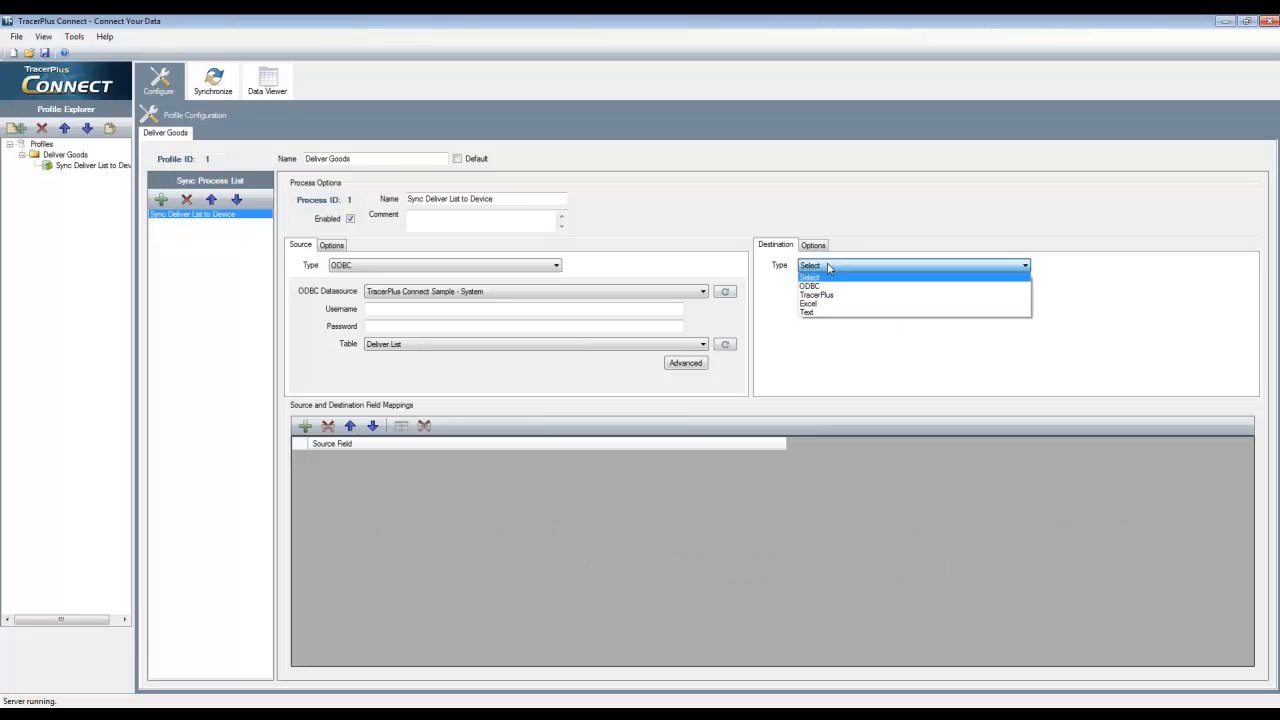
click(837, 295)
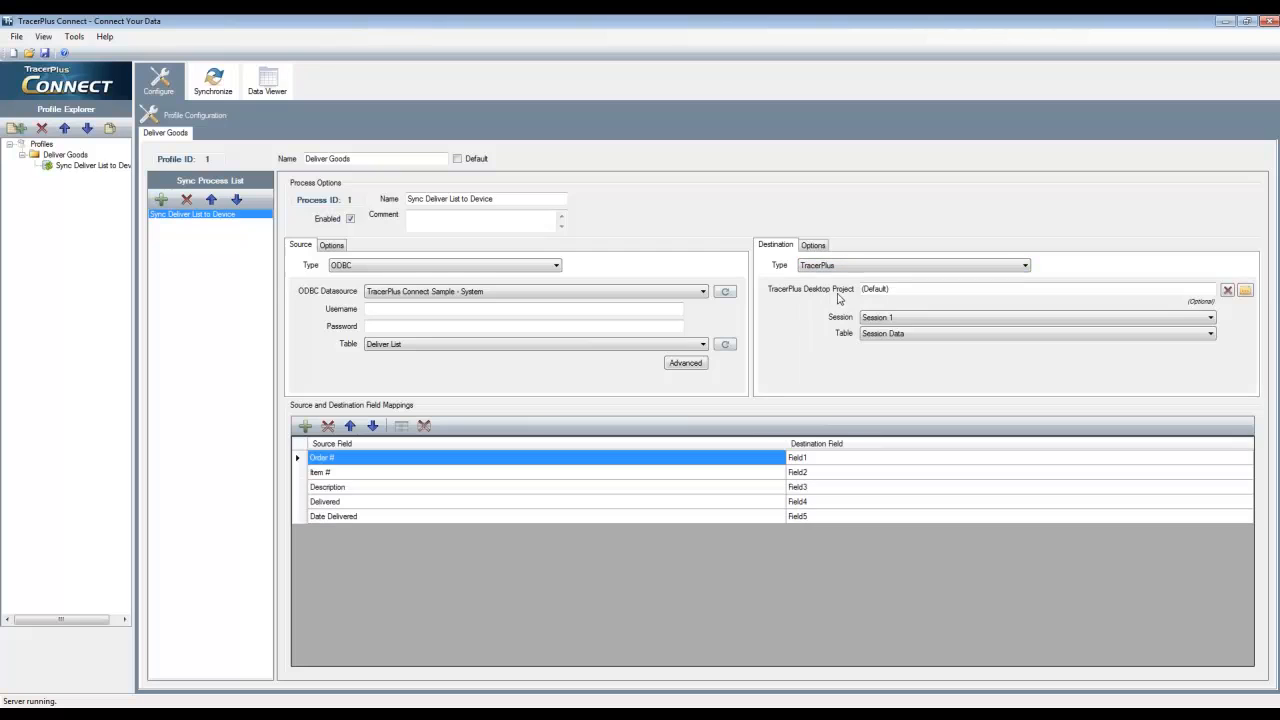
click(1245, 290)
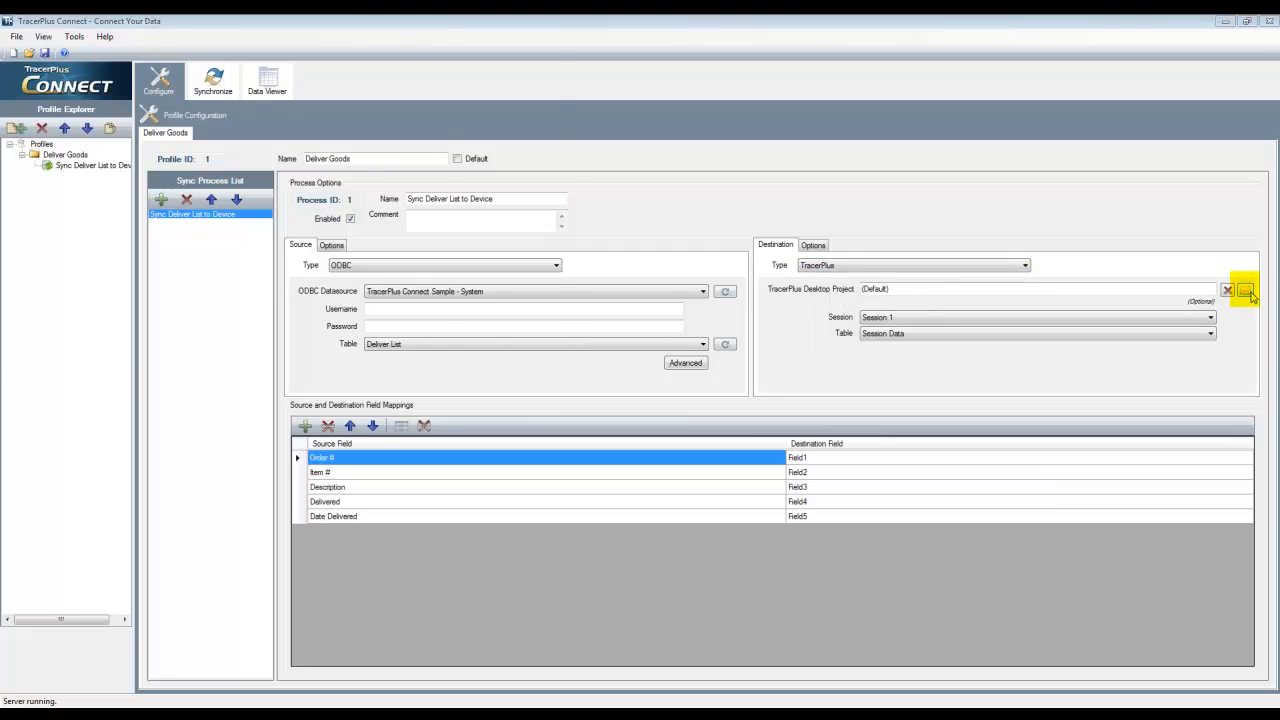
double_click(152, 121)
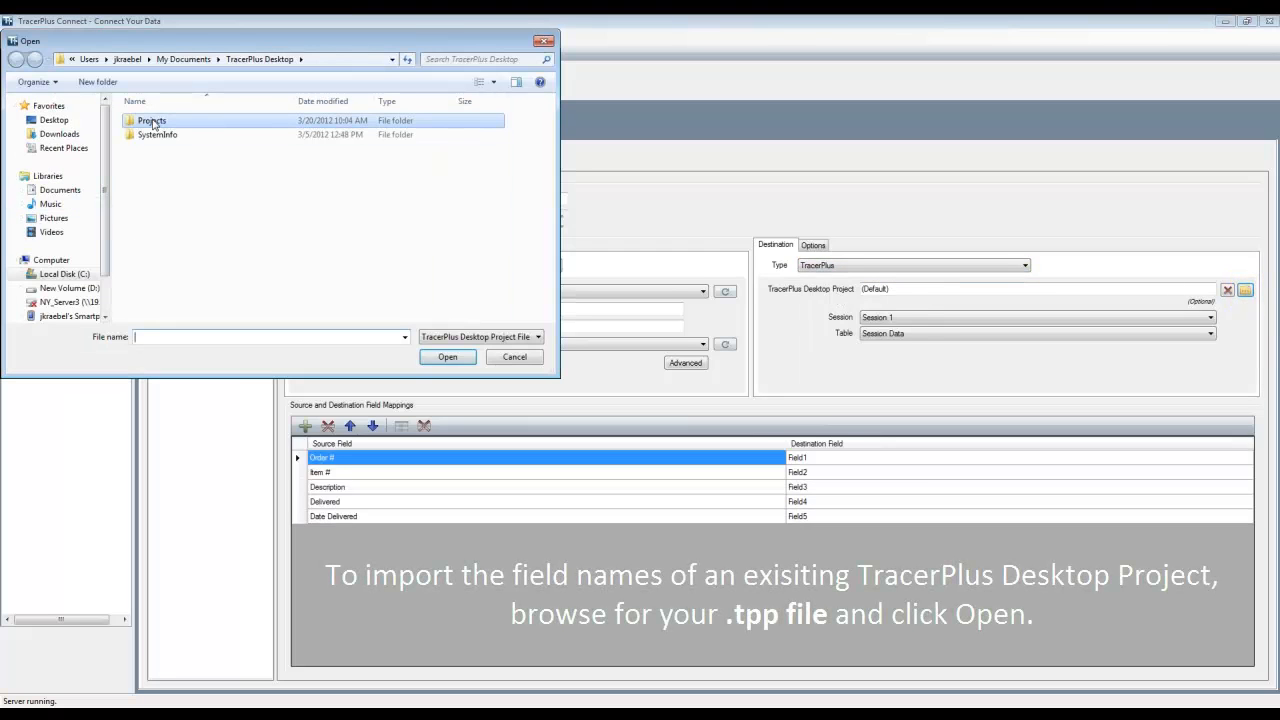
scroll(192, 216, down, 4)
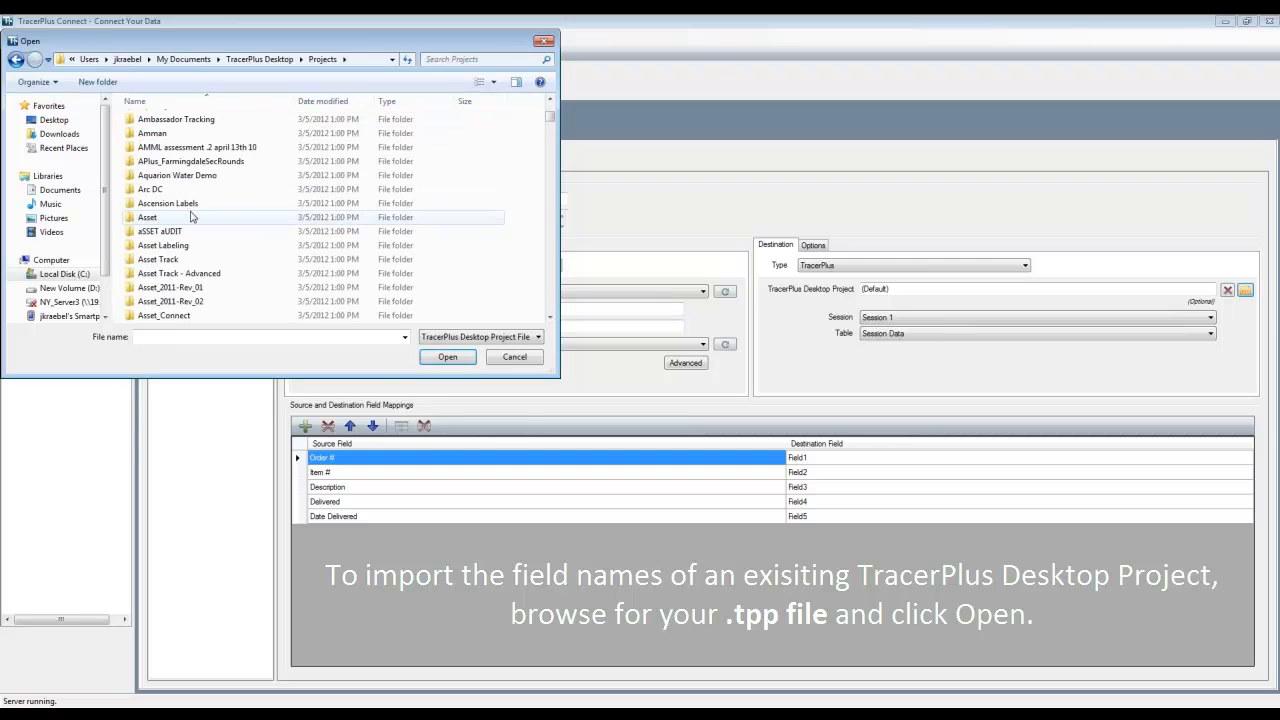
scroll(192, 216, down, 6)
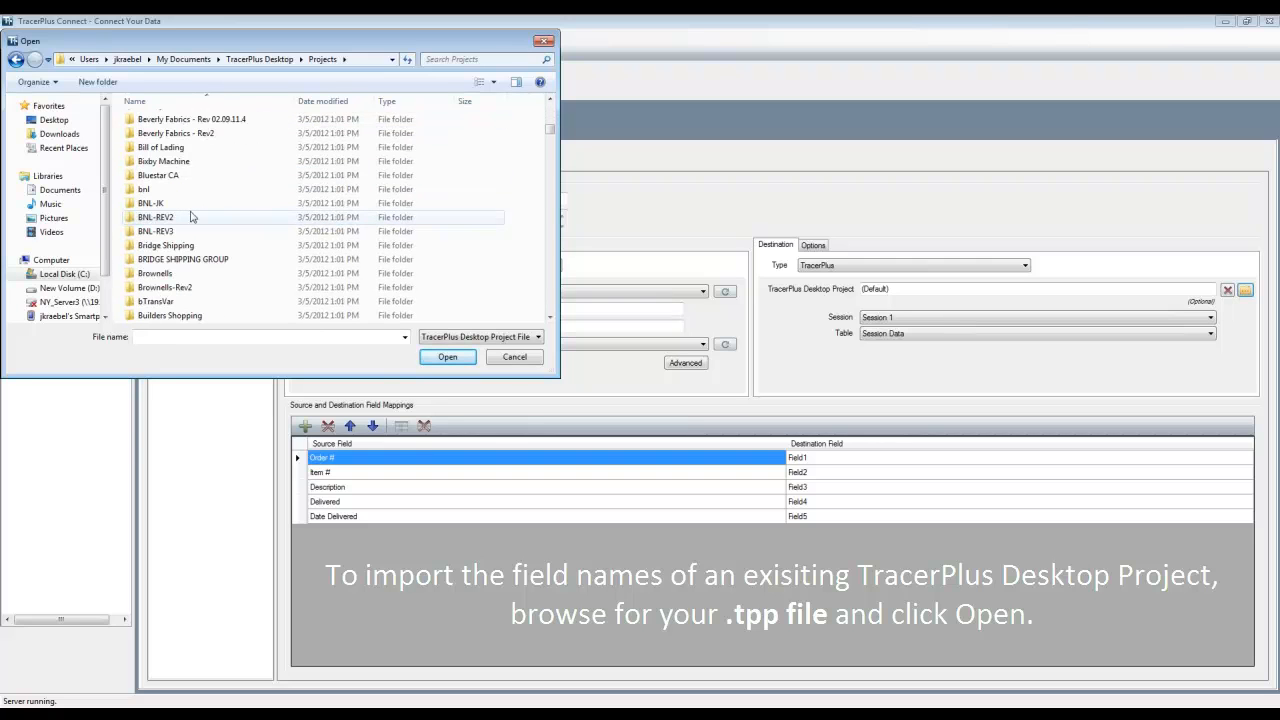
scroll(192, 216, down, 13)
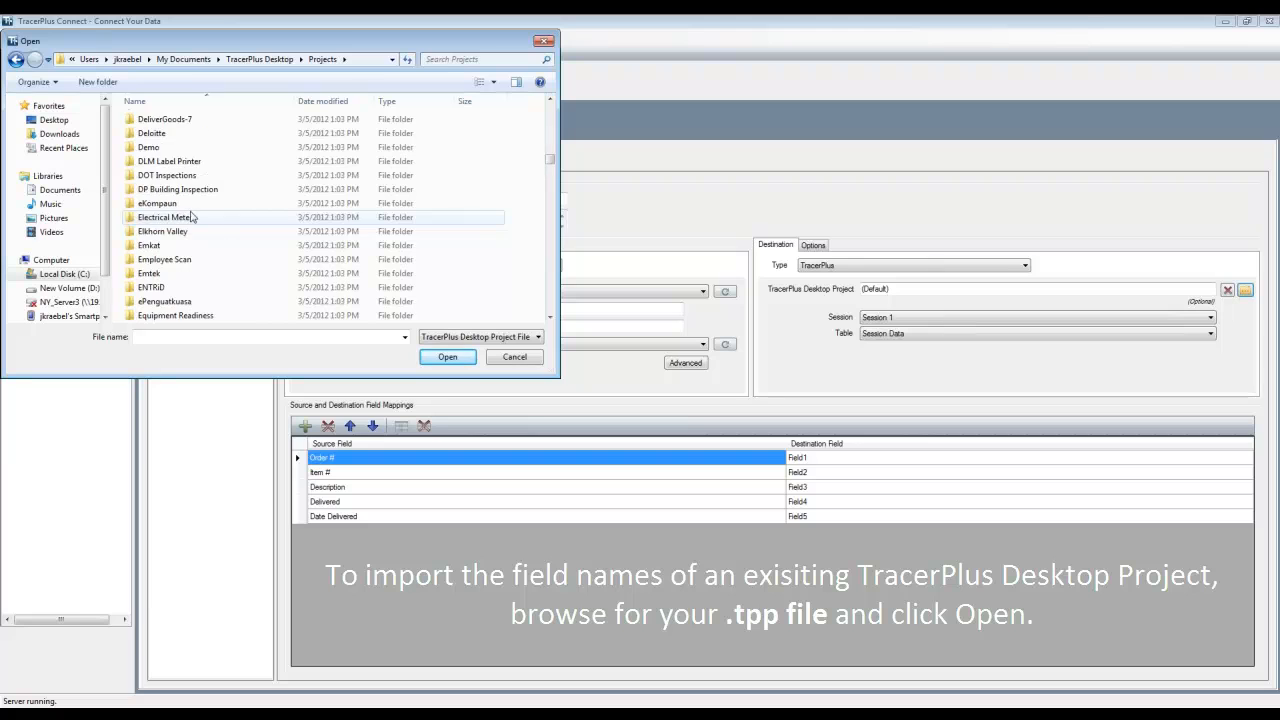
double_click(162, 172)
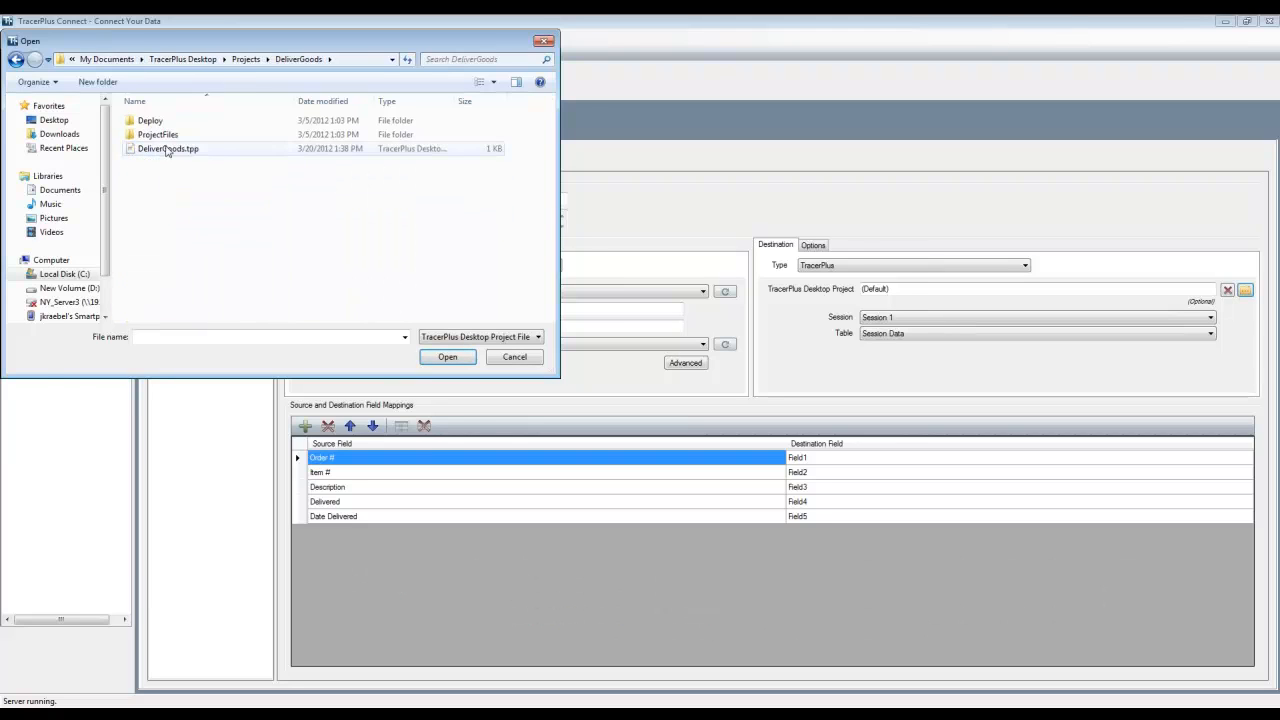
double_click(170, 145)
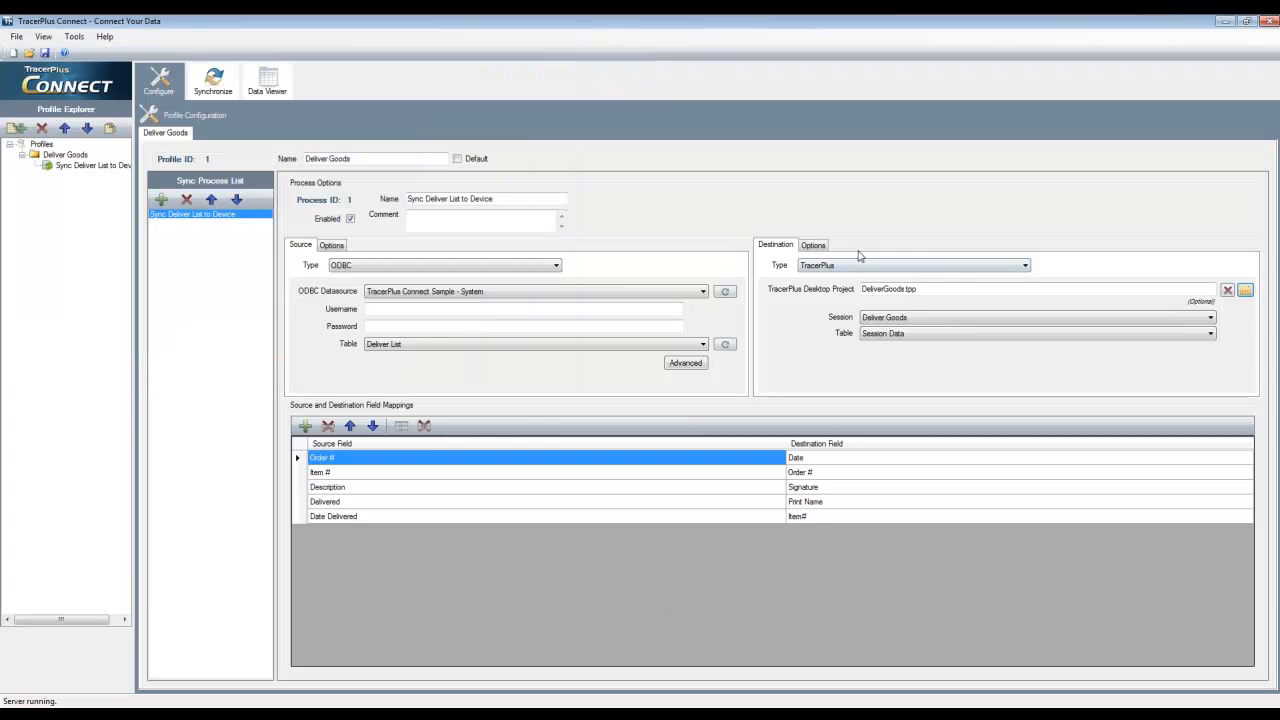
Set the destination session to Deliver List with the Session Data table, and check the source and destination field mappings
click(911, 317)
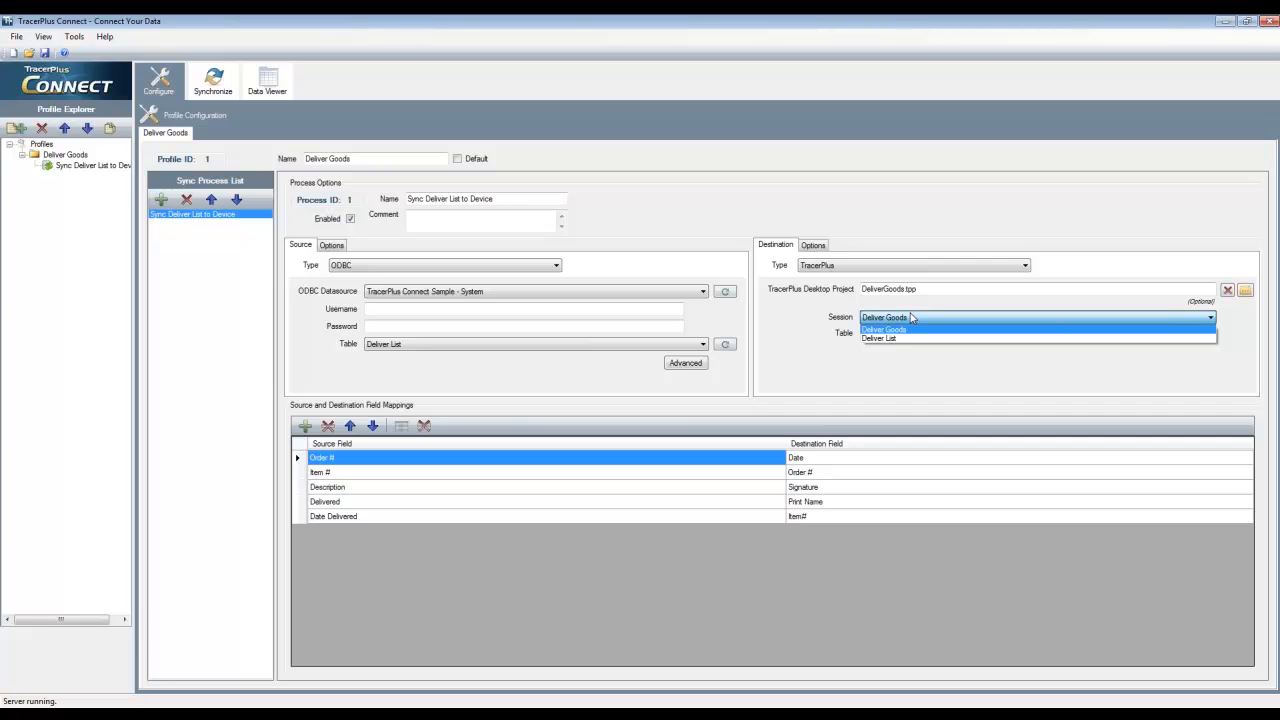
click(887, 339)
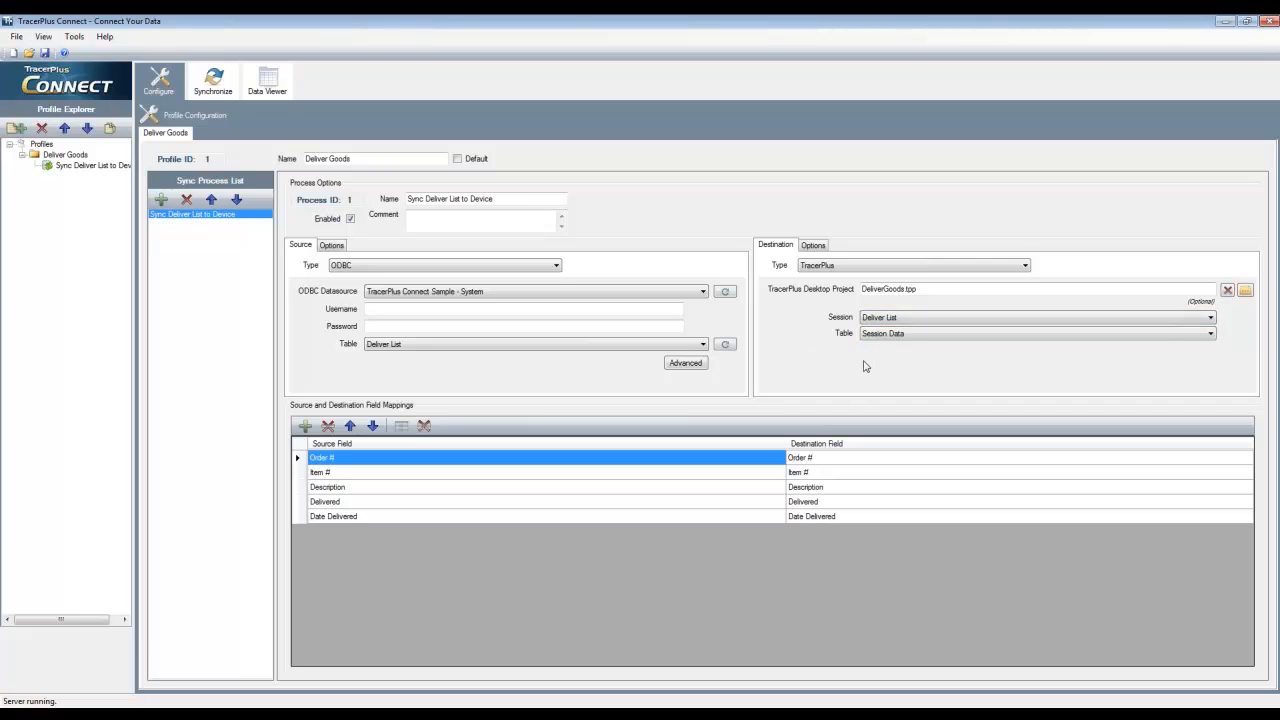
click(885, 338)
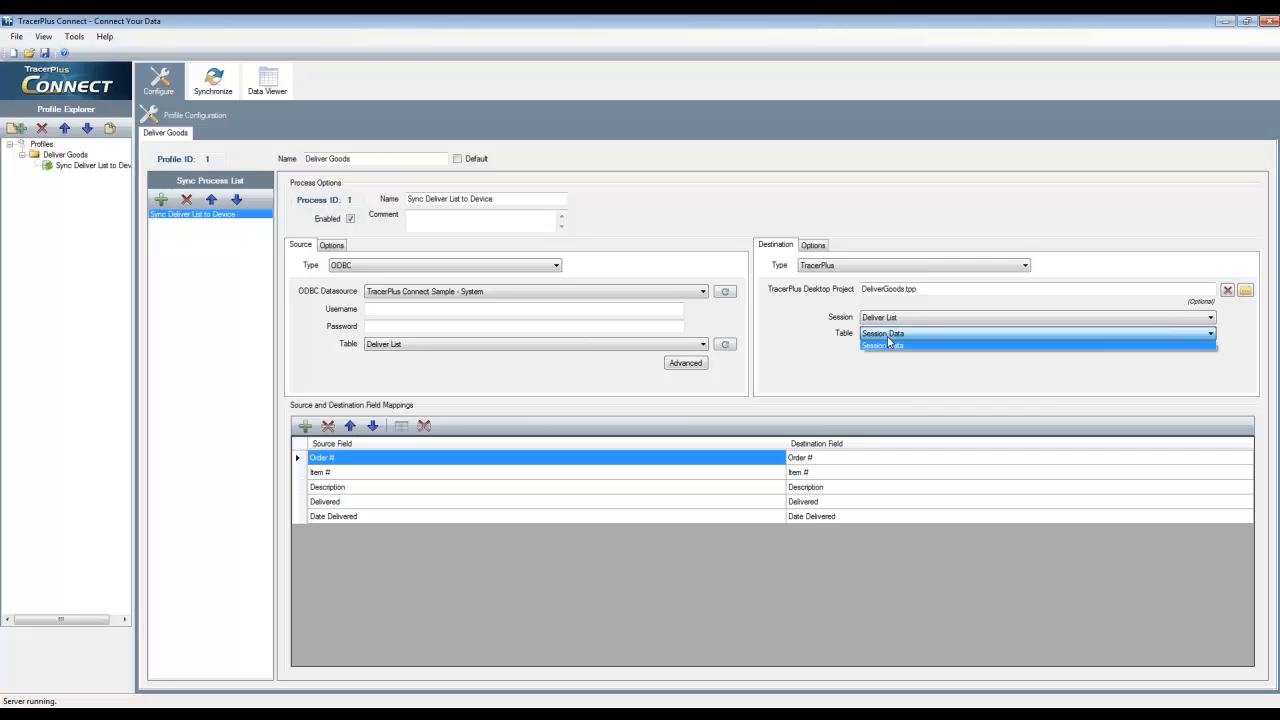
click(888, 344)
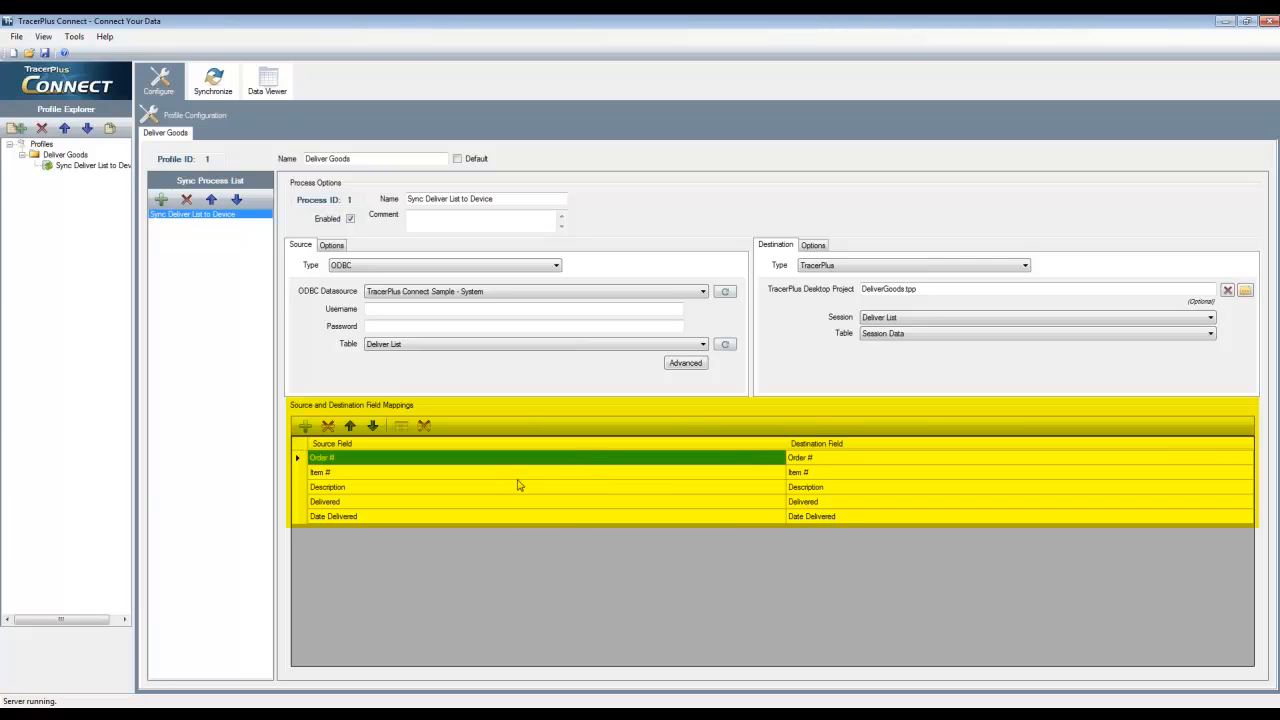
click(518, 488)
click(521, 501)
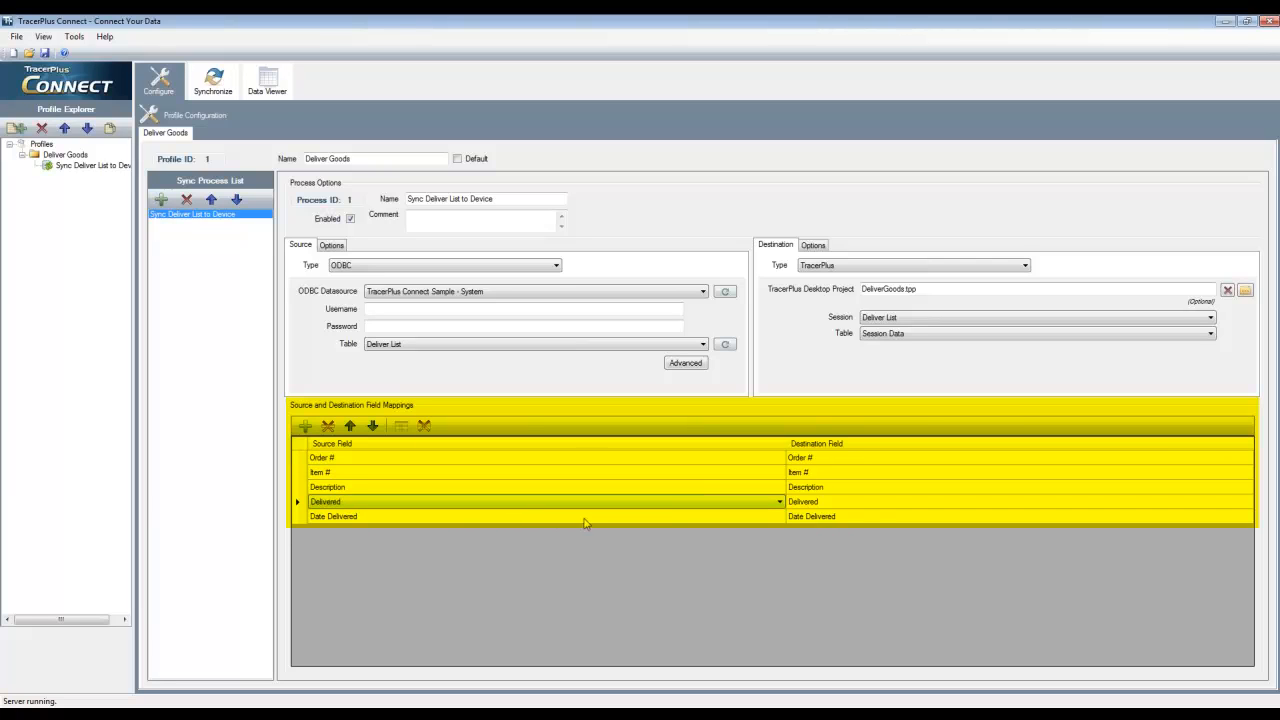
click(881, 516)
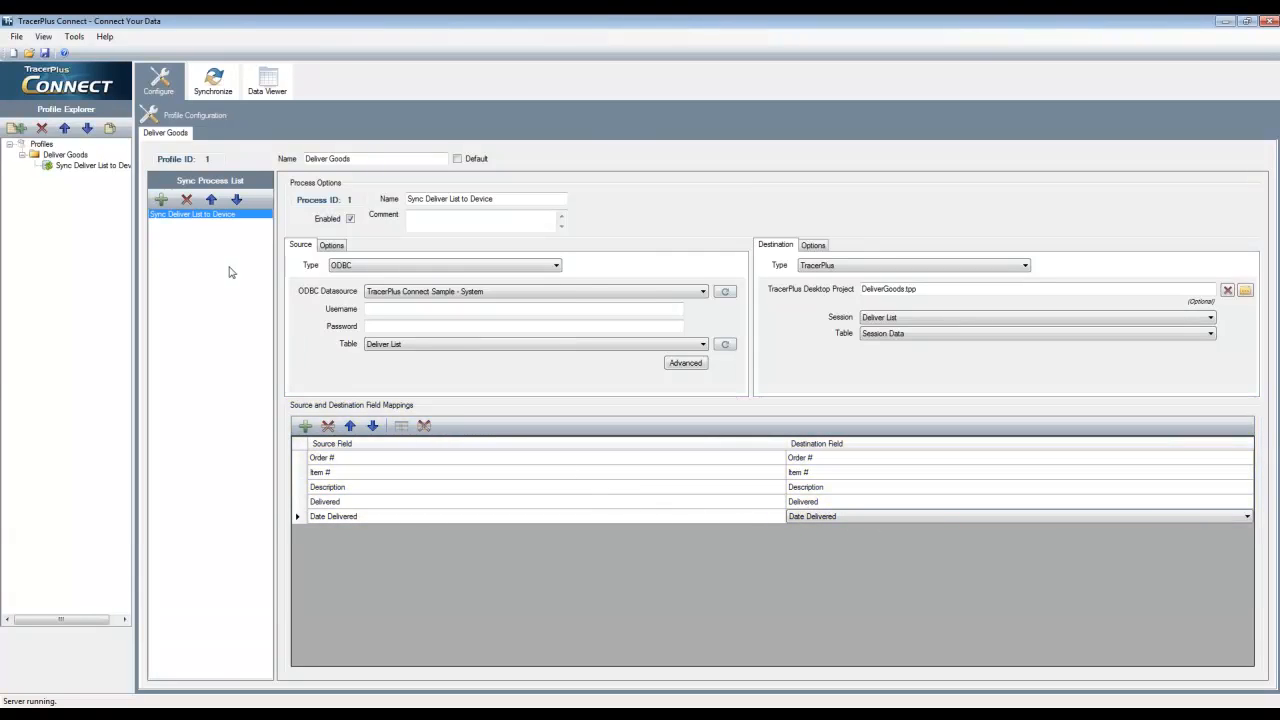
Save the project as "Deliver Goods" in the Projects folder
click(45, 53)
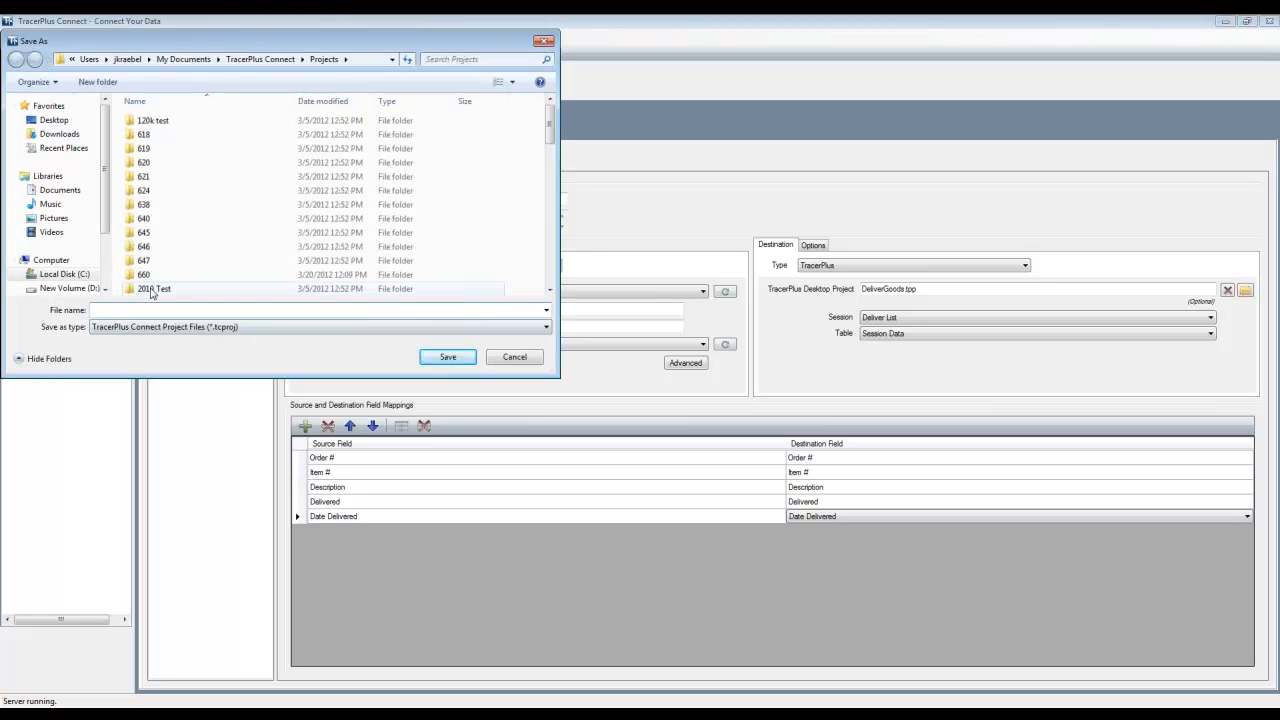
click(178, 247)
scroll(183, 253, down, 5)
click(183, 309)
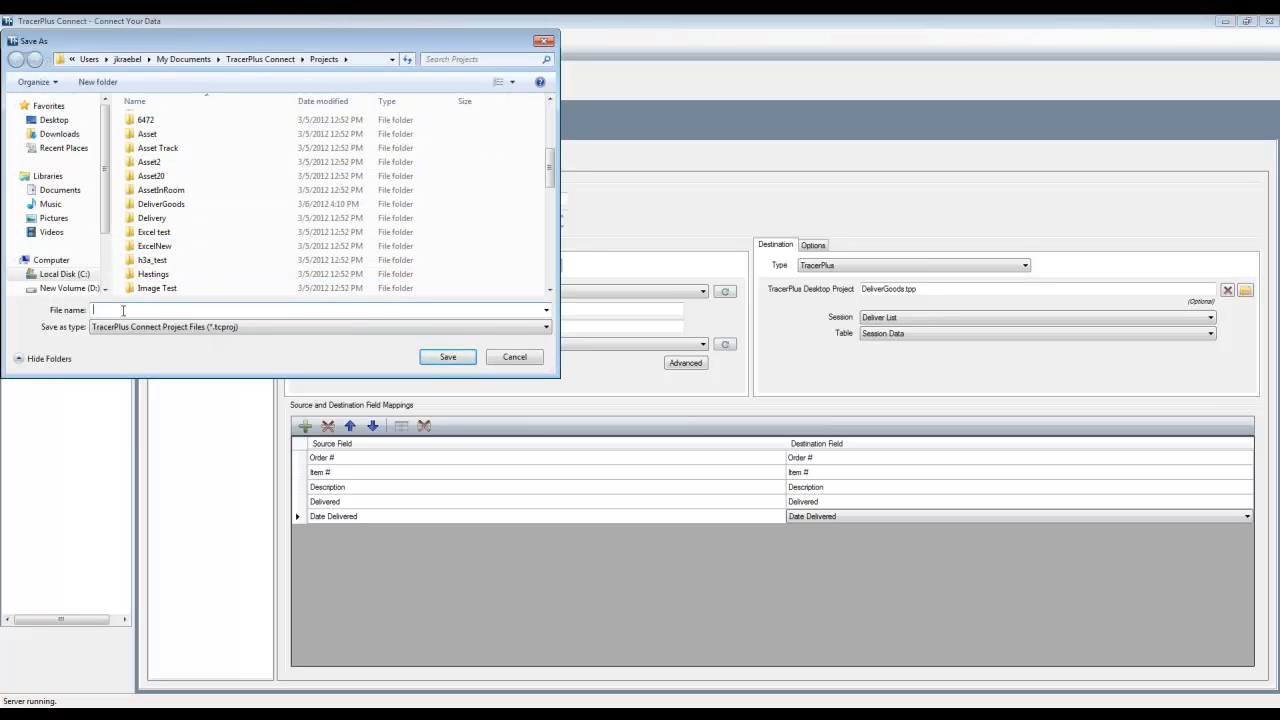
text(Deliver Goods)
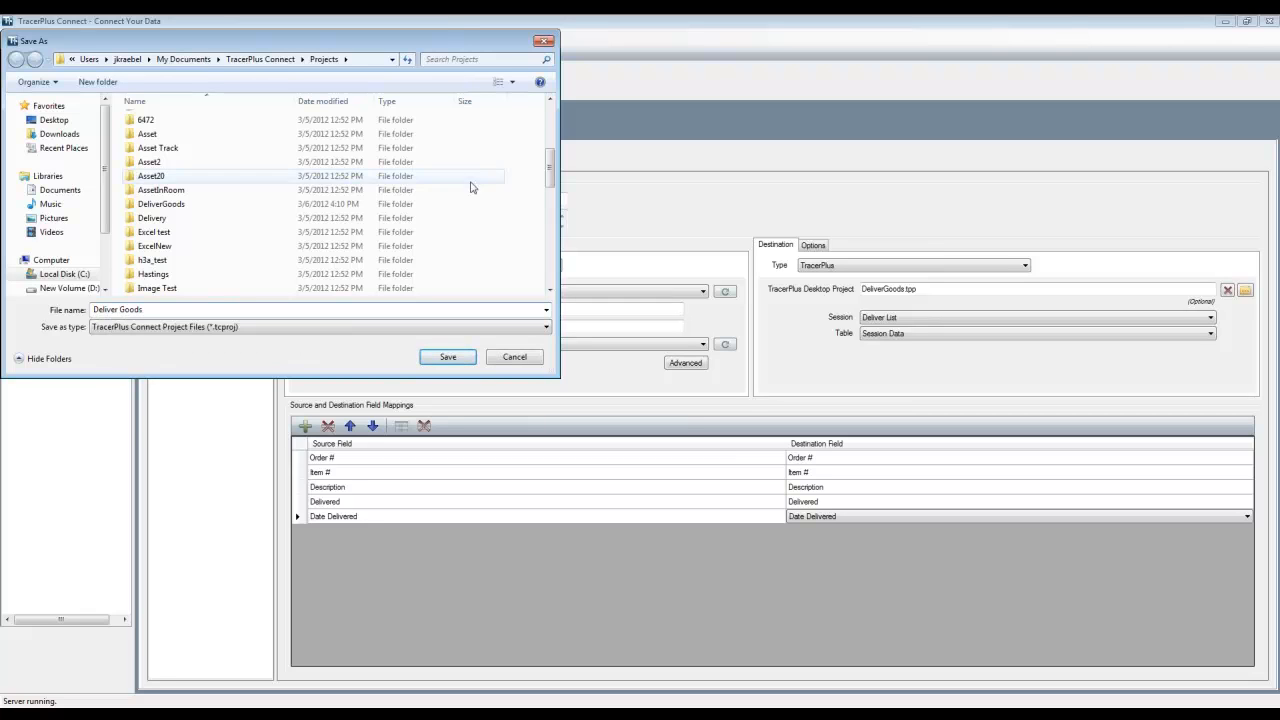
click(448, 357)
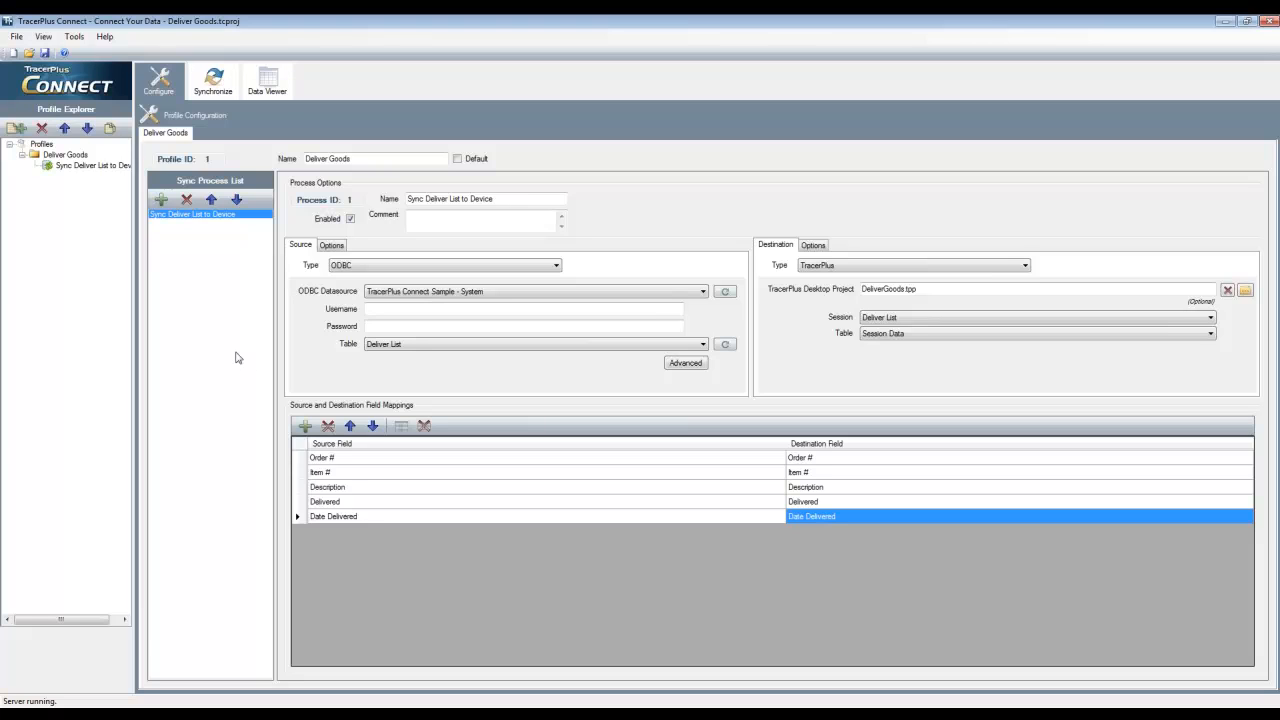
Add a second profile and name it Deliveries
click(16, 130)
click(53, 180)
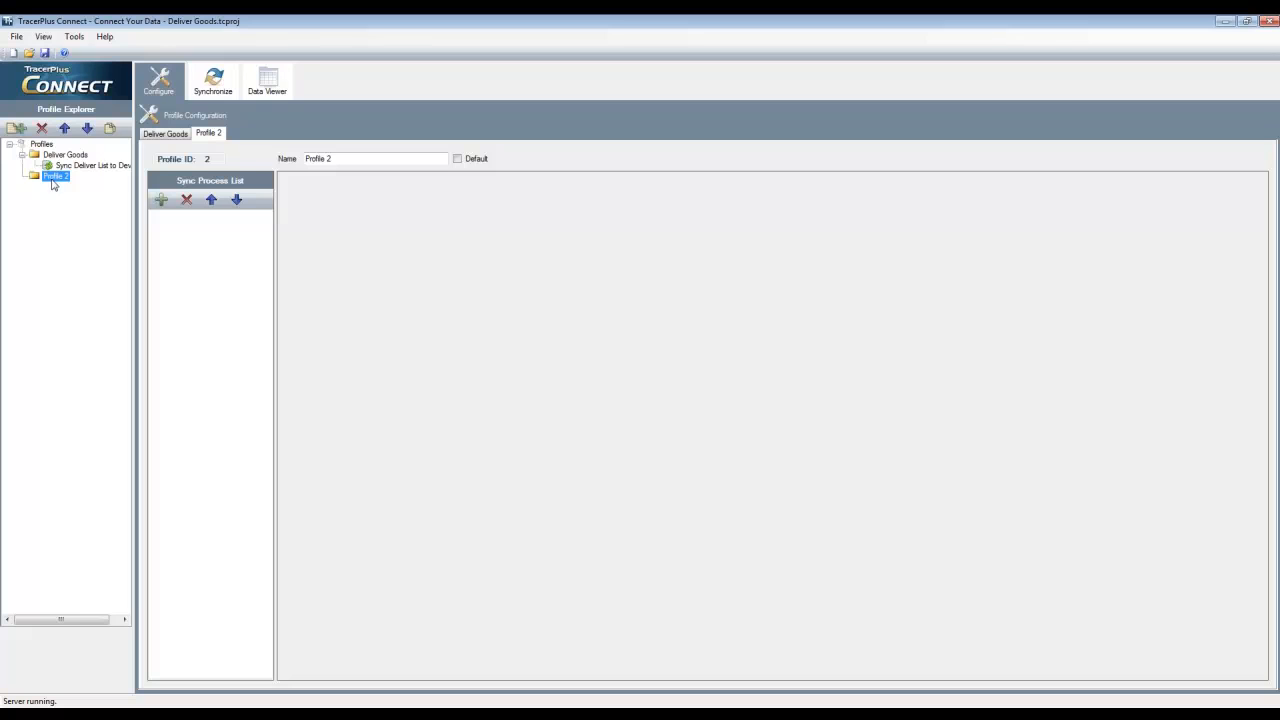
drag(345, 158, 300, 158)
text(Delivei)
key(BackSpace)
key(BackSpace)
text(eries)
key(Tab)
Add a sync process to the Deliveries profile and name it "Sync Deliveries"
click(160, 200)
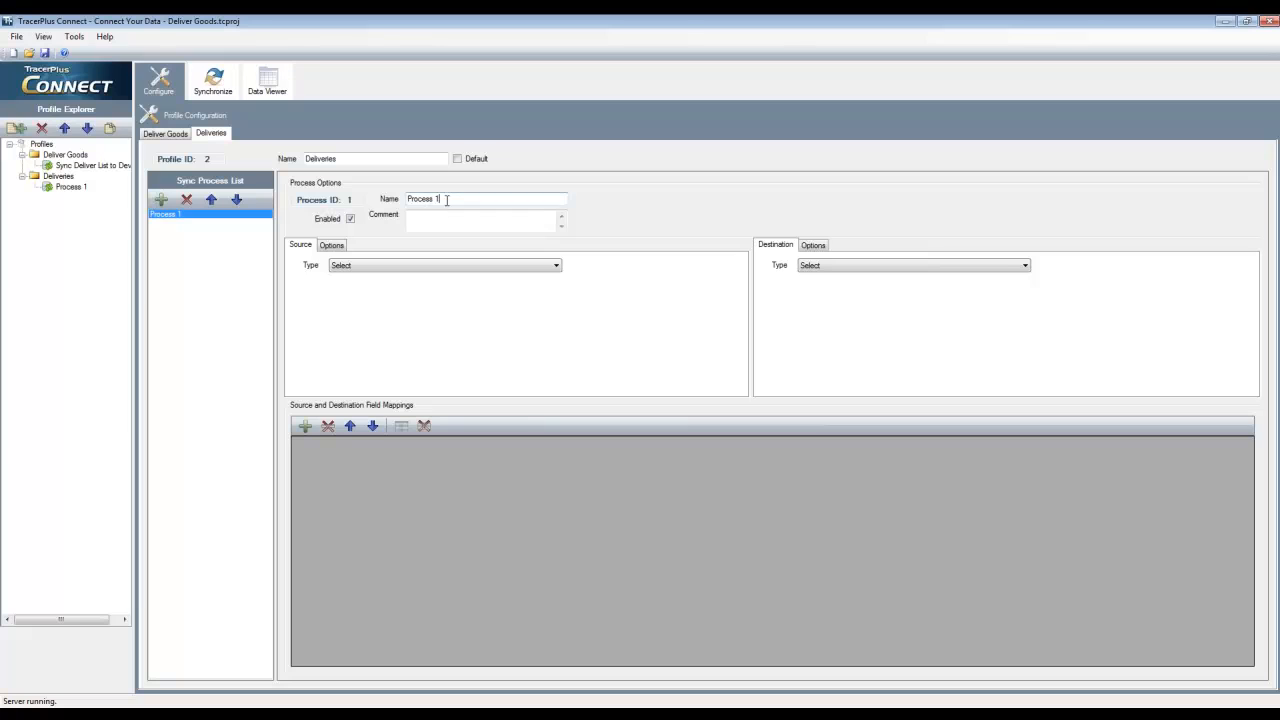
drag(480, 198, 394, 206)
text(Sync Deliveries)
key(Tab)
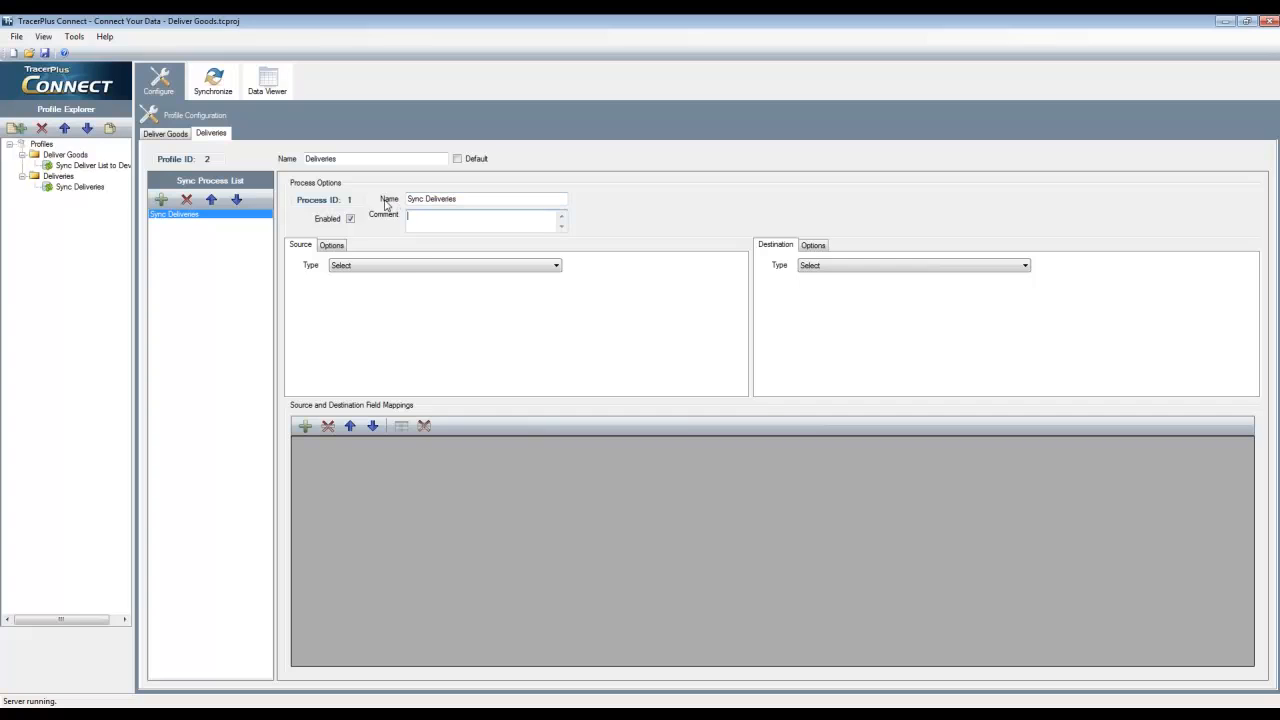
Set the Sync Deliveries source to TracerPlus with the desktop project DeliverGoods.tpp and the session Deliver Goods
click(398, 266)
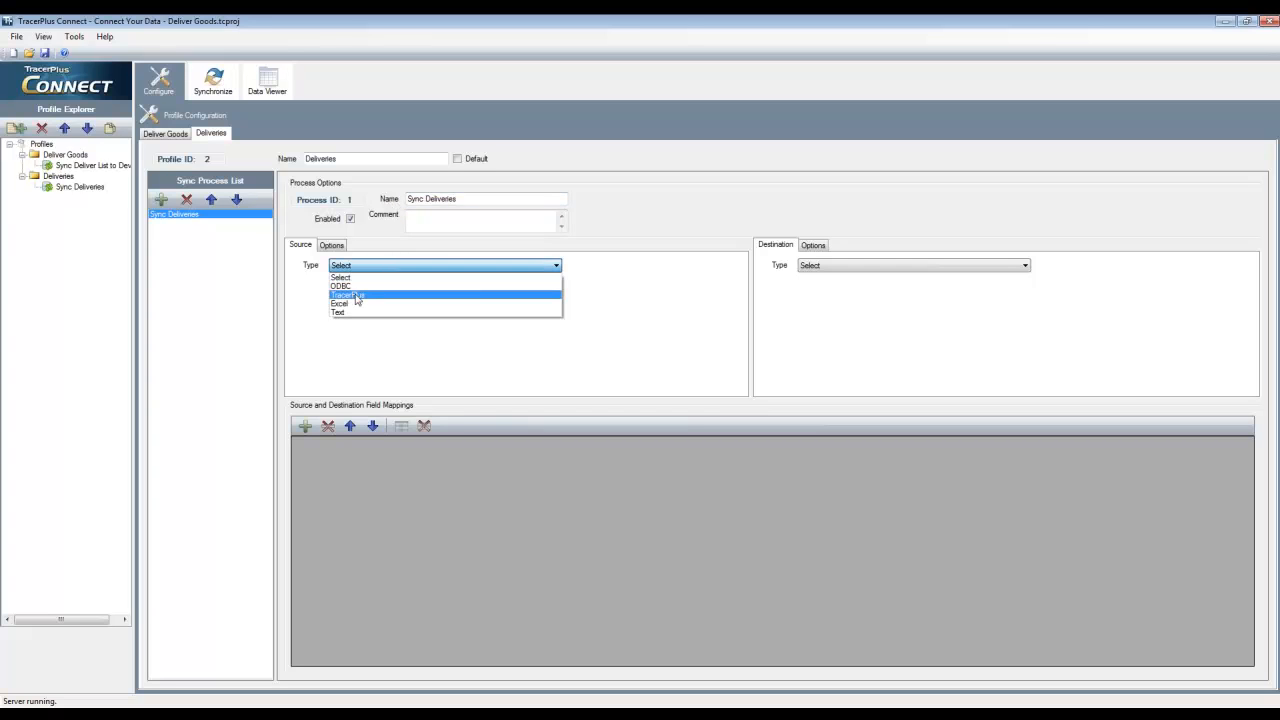
click(357, 297)
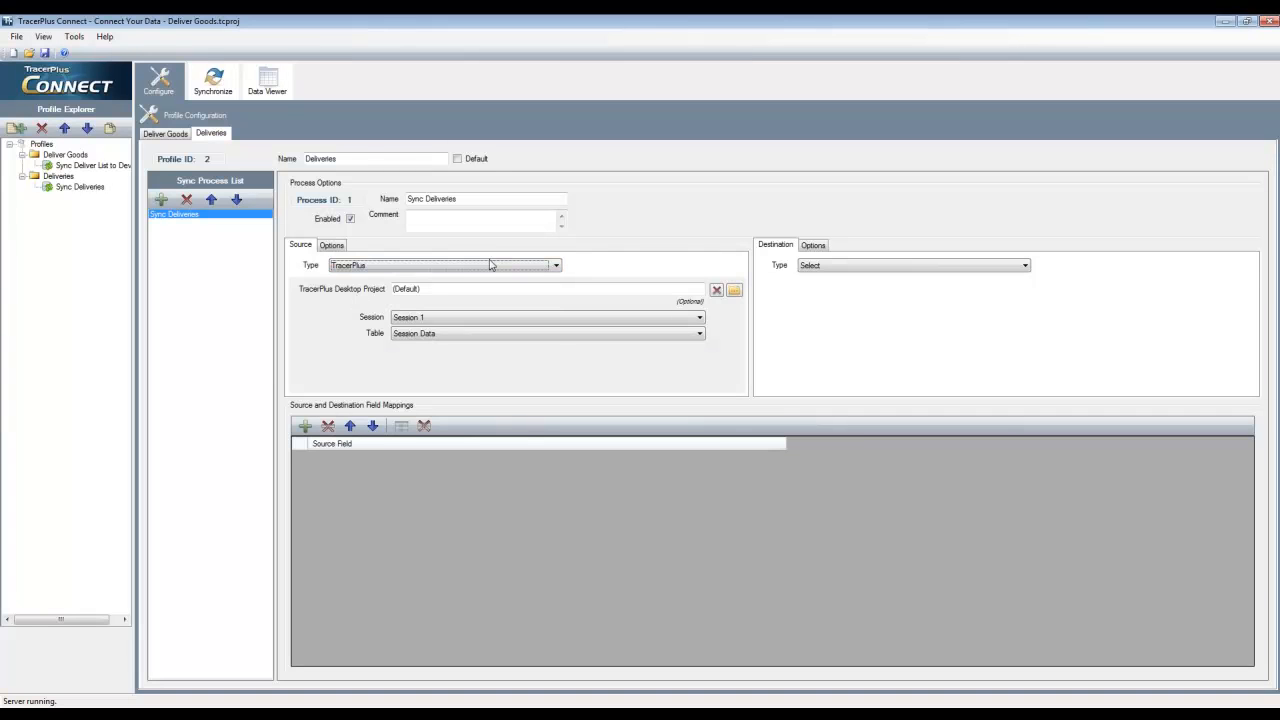
click(734, 291)
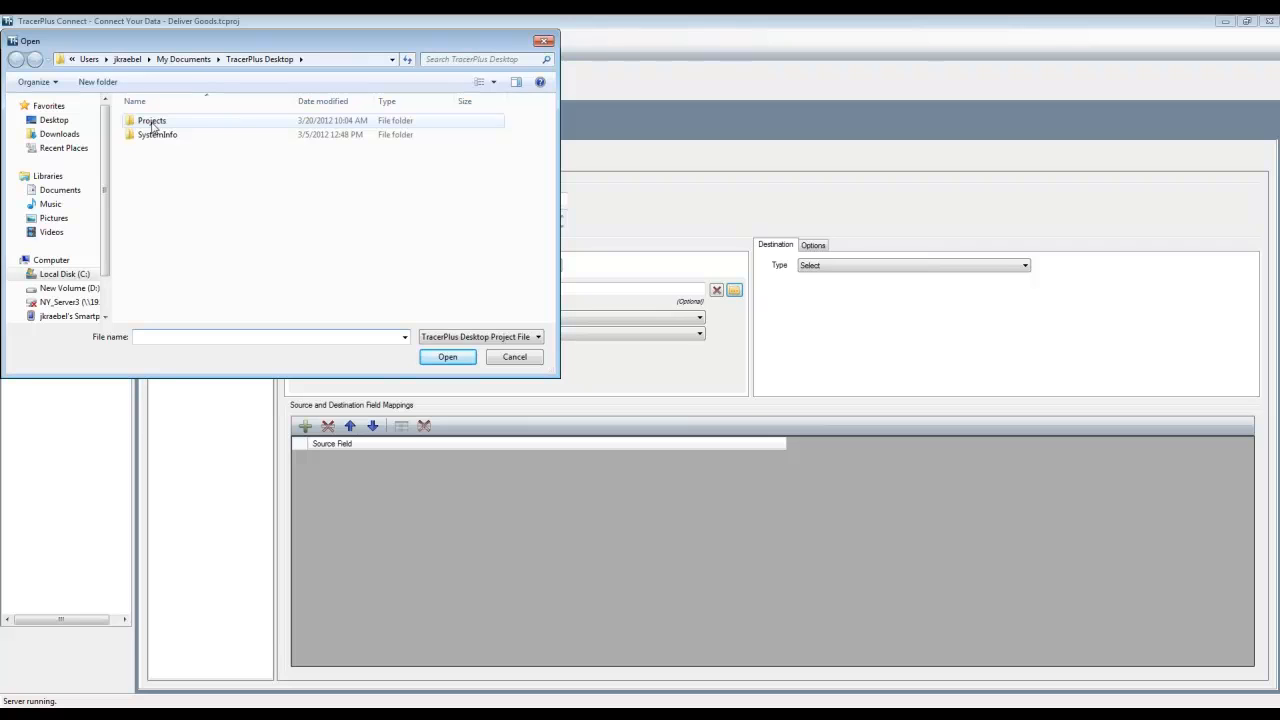
double_click(152, 121)
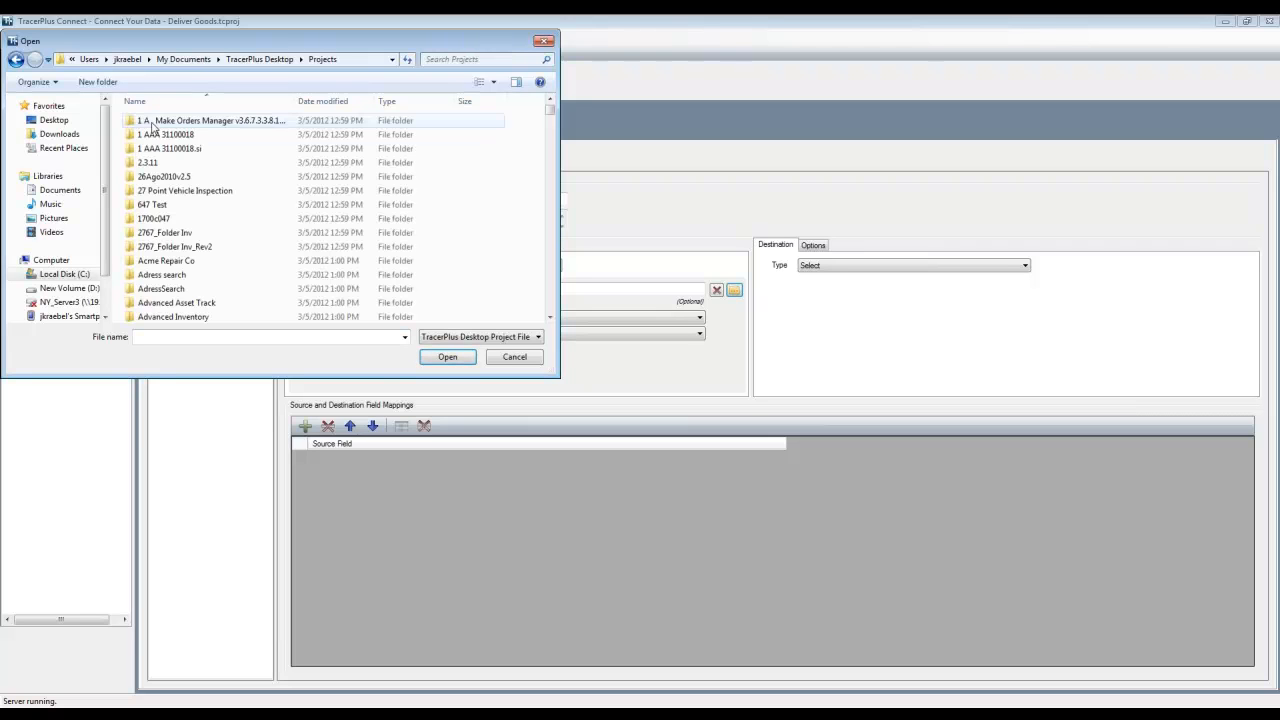
scroll(185, 215, down, 6)
key(d)
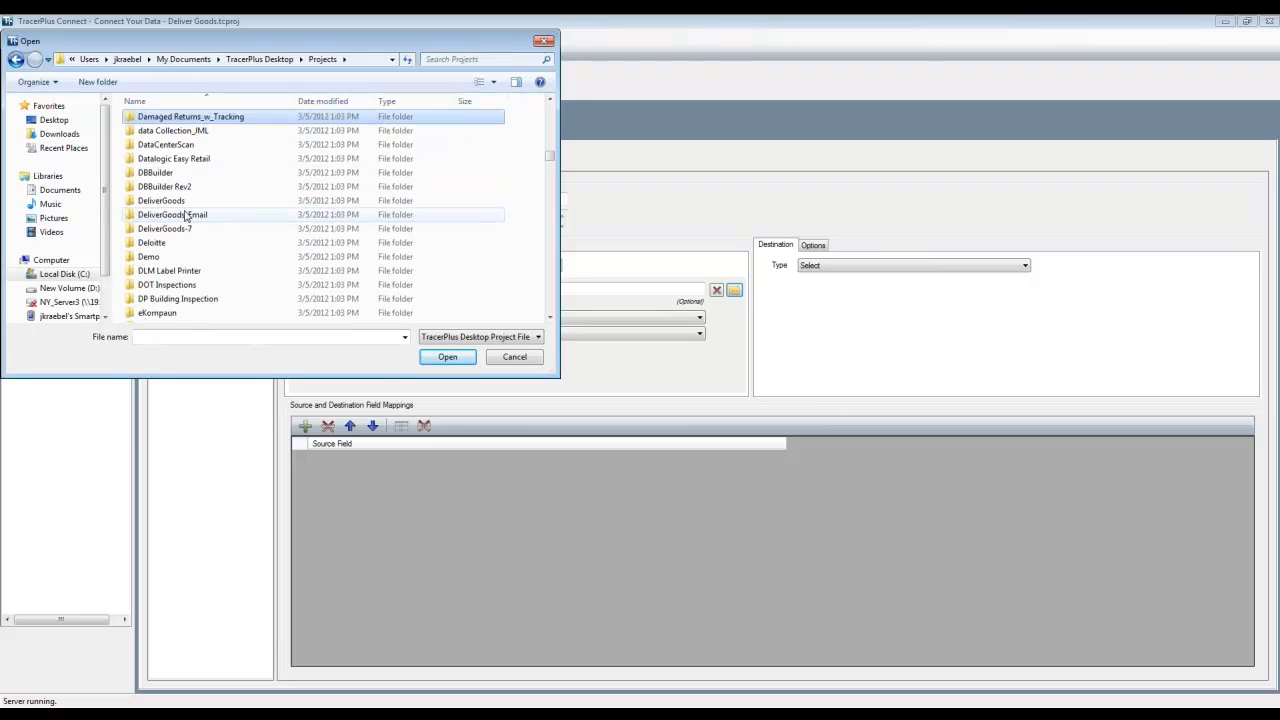
double_click(179, 202)
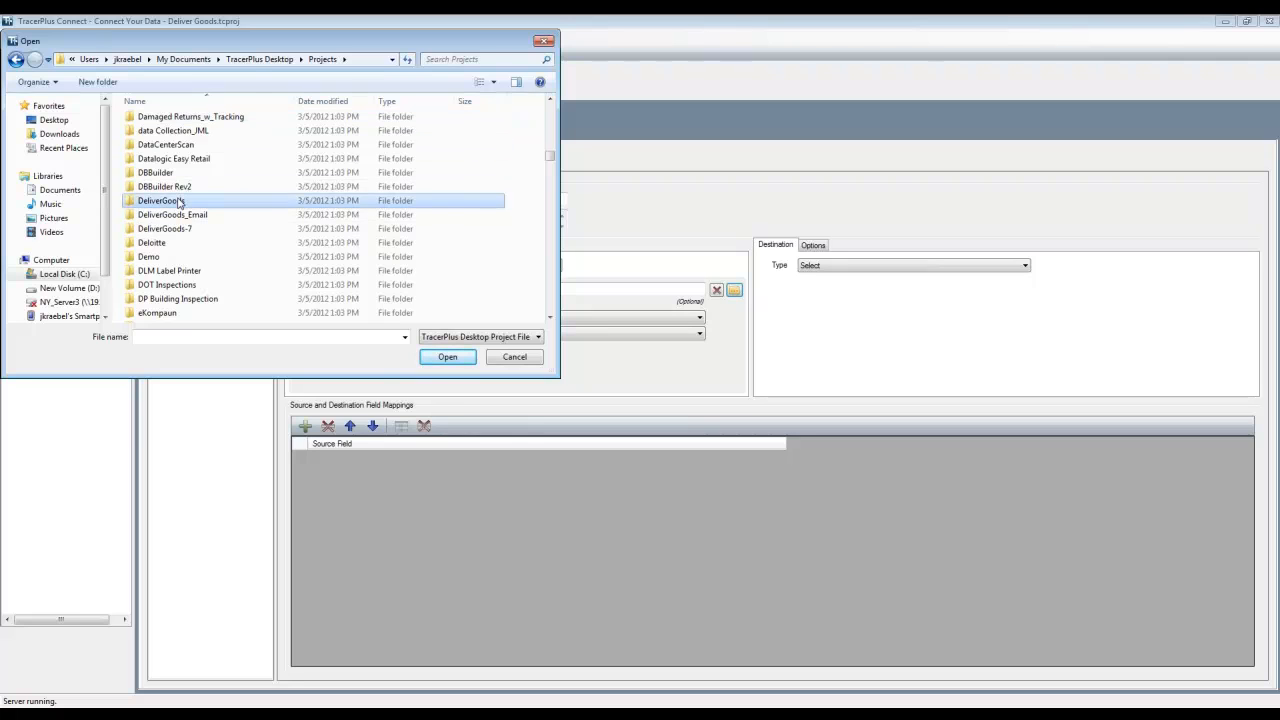
double_click(196, 174)
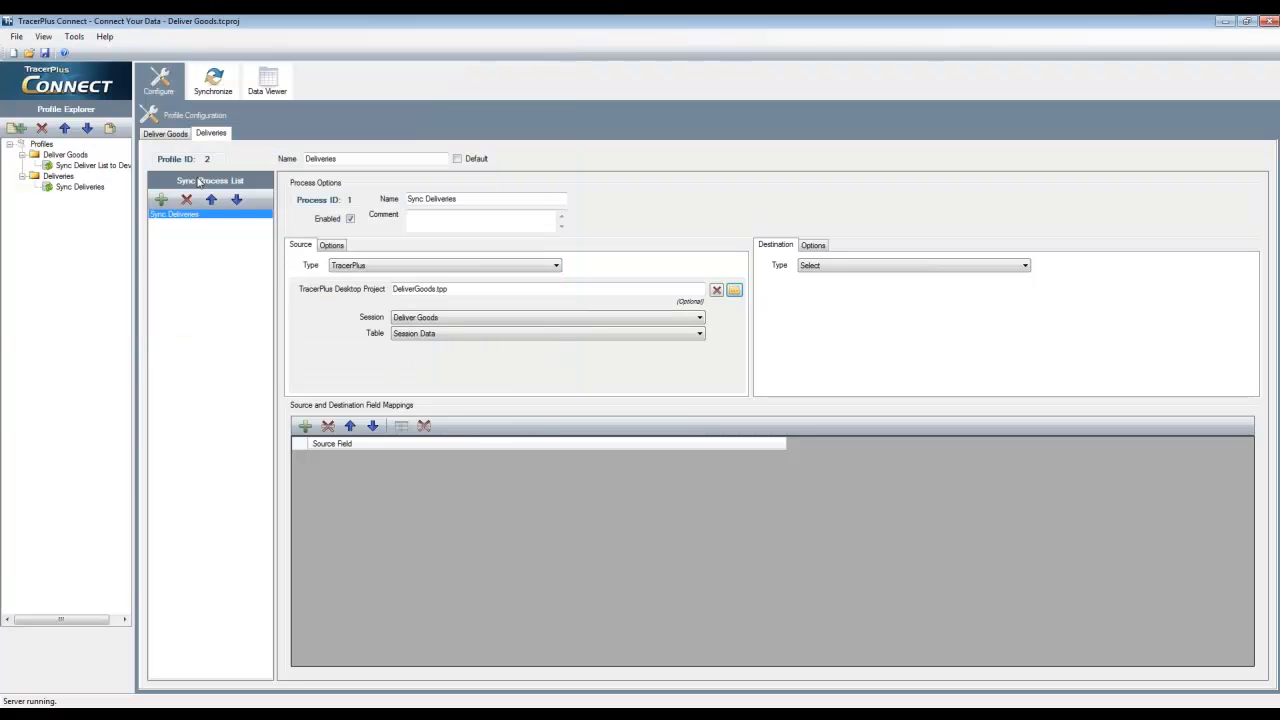
click(499, 317)
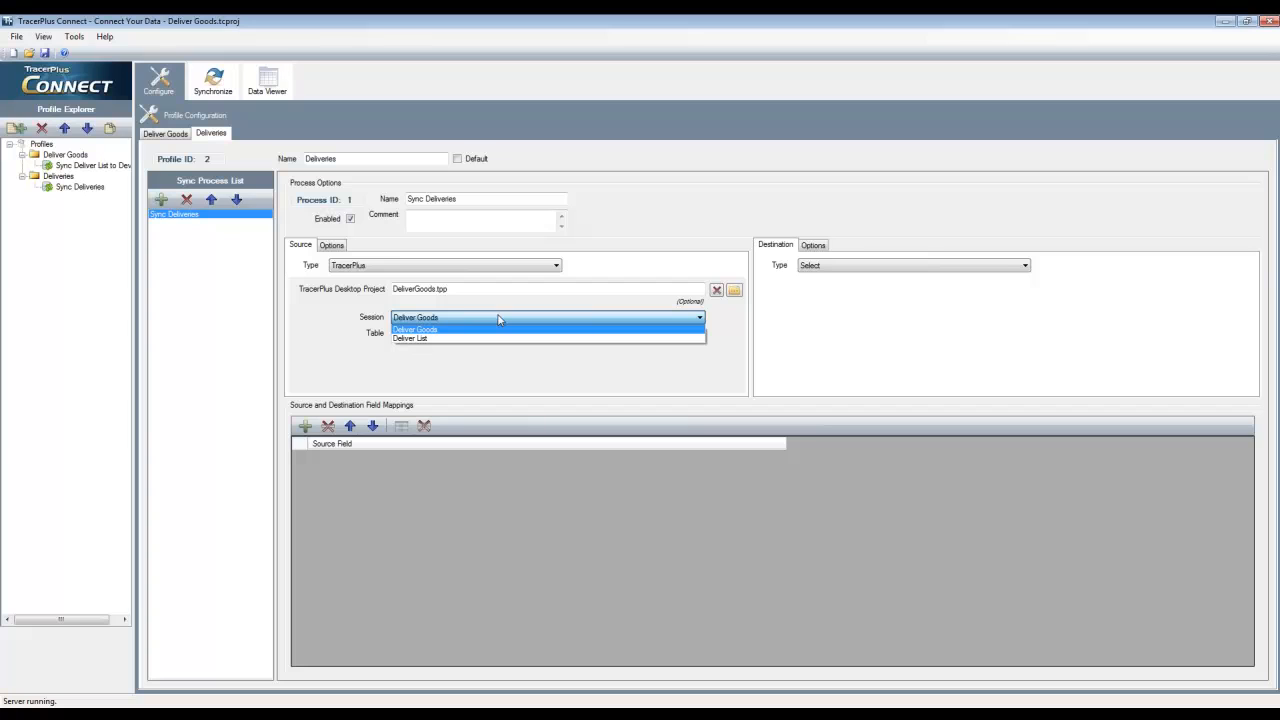
click(499, 318)
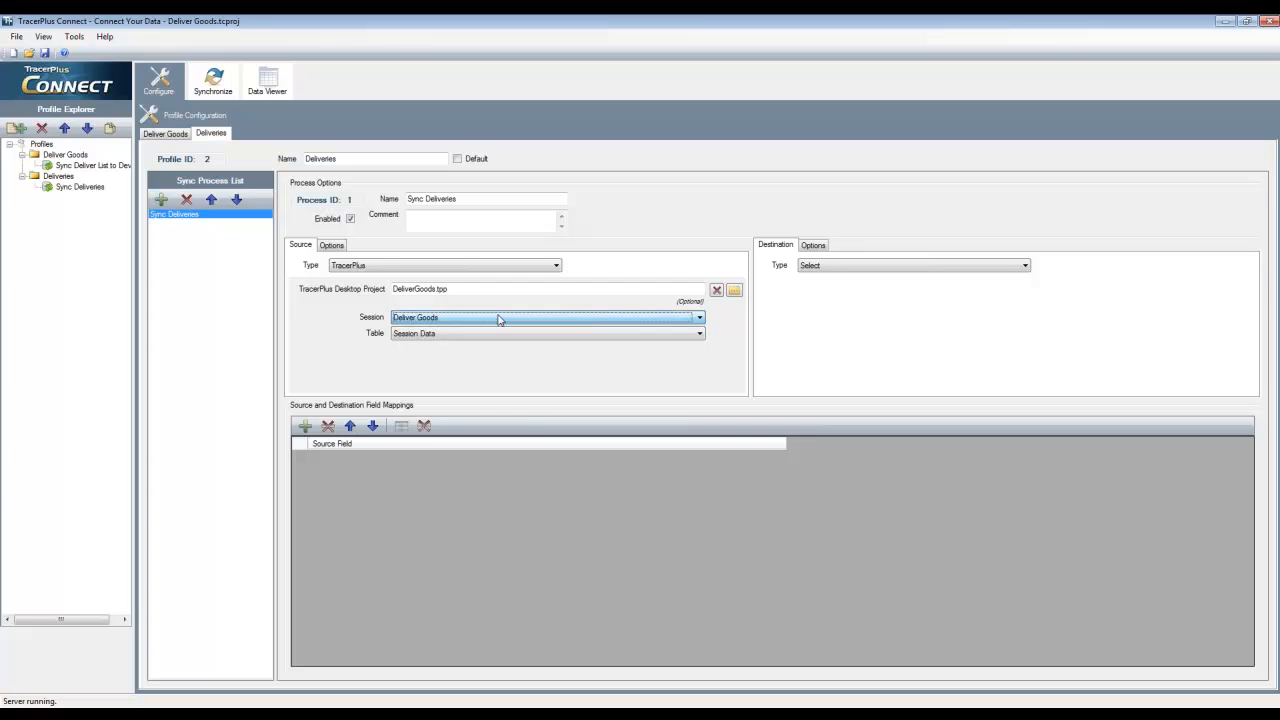
Set the Sync Deliveries destination to ODBC with the data source TracerPlus Connect Sample - System and the table Deliver Goods
click(812, 266)
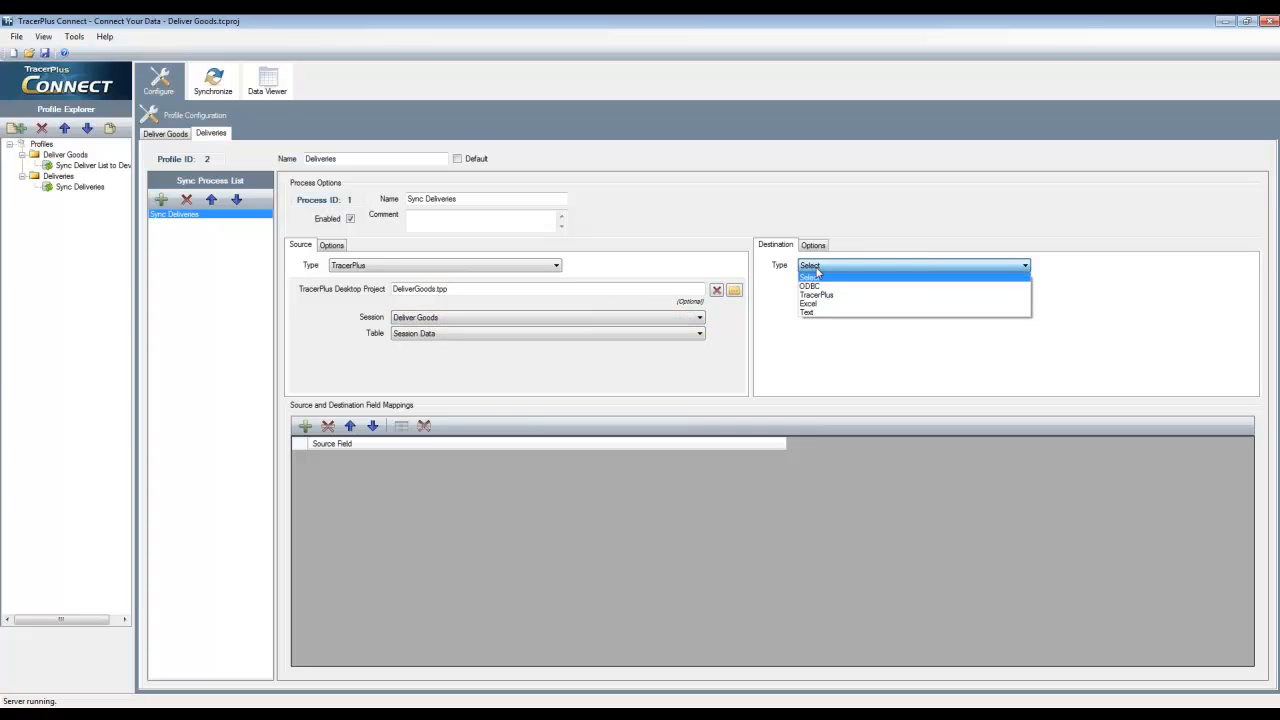
click(812, 286)
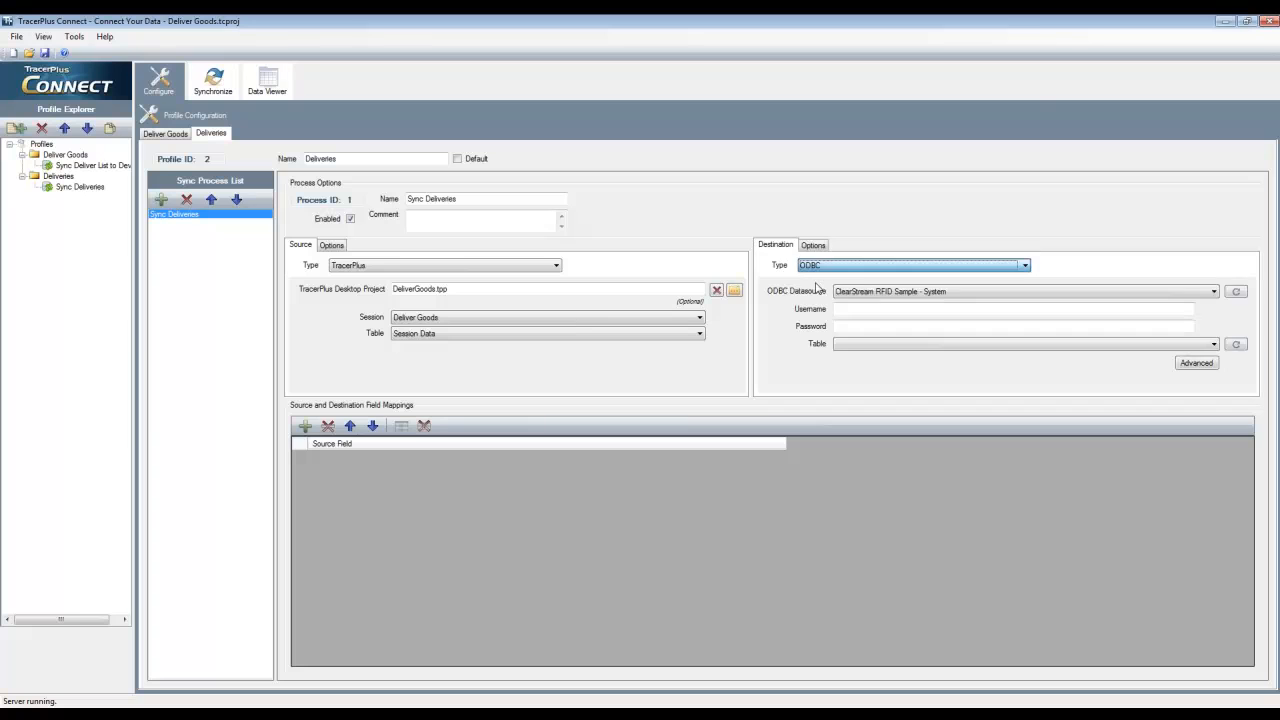
click(921, 292)
click(891, 349)
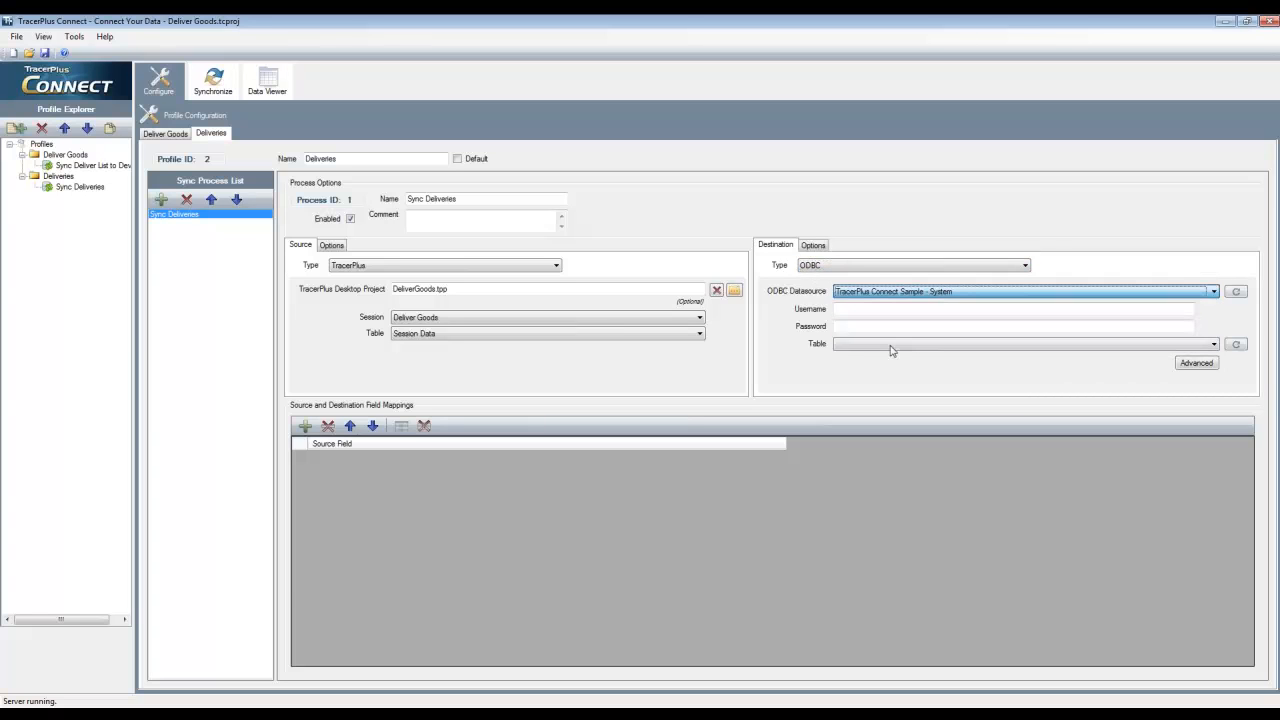
click(860, 346)
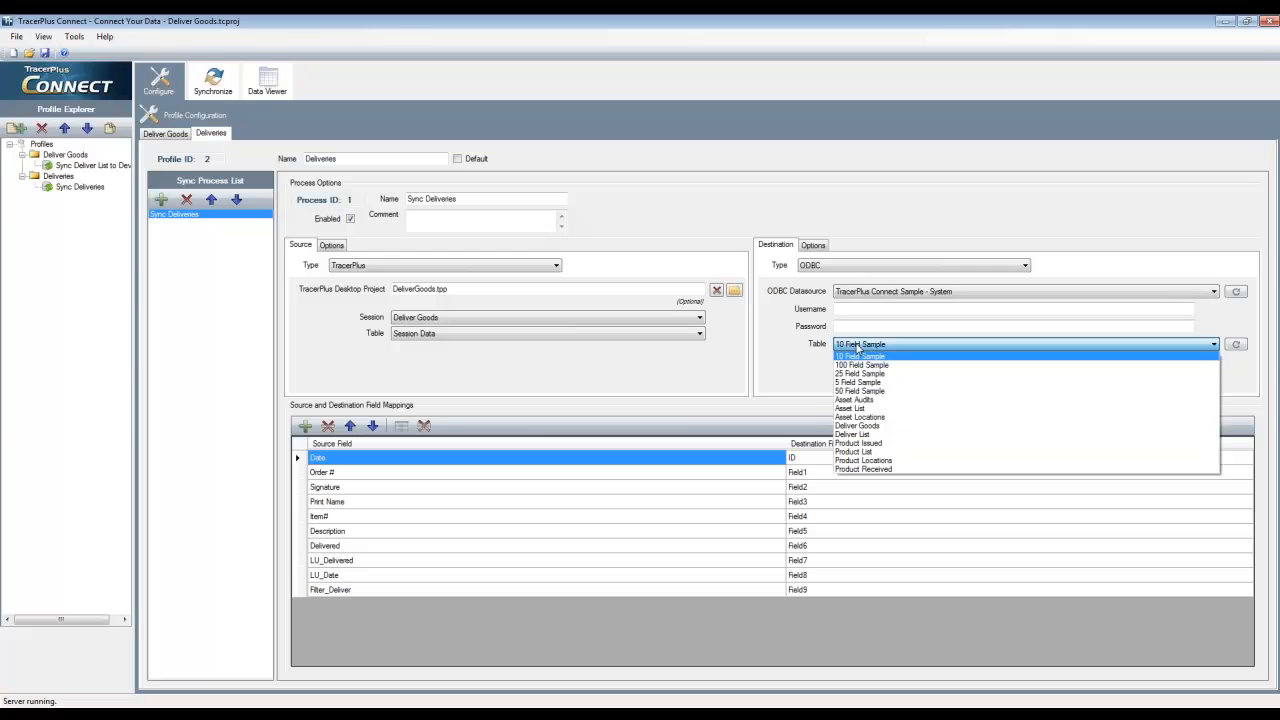
click(862, 426)
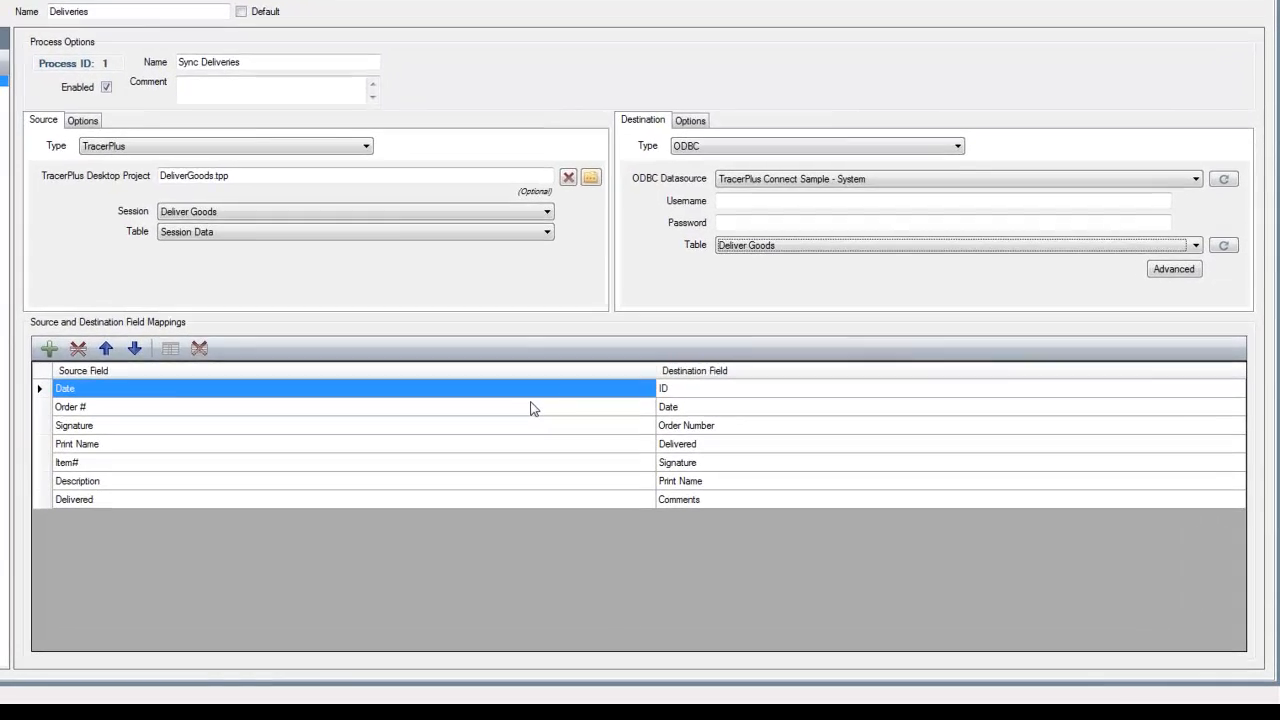
Remove the ID destination field from the field mappings and move the Delivered destination field down two rows, below Print Name
click(672, 390)
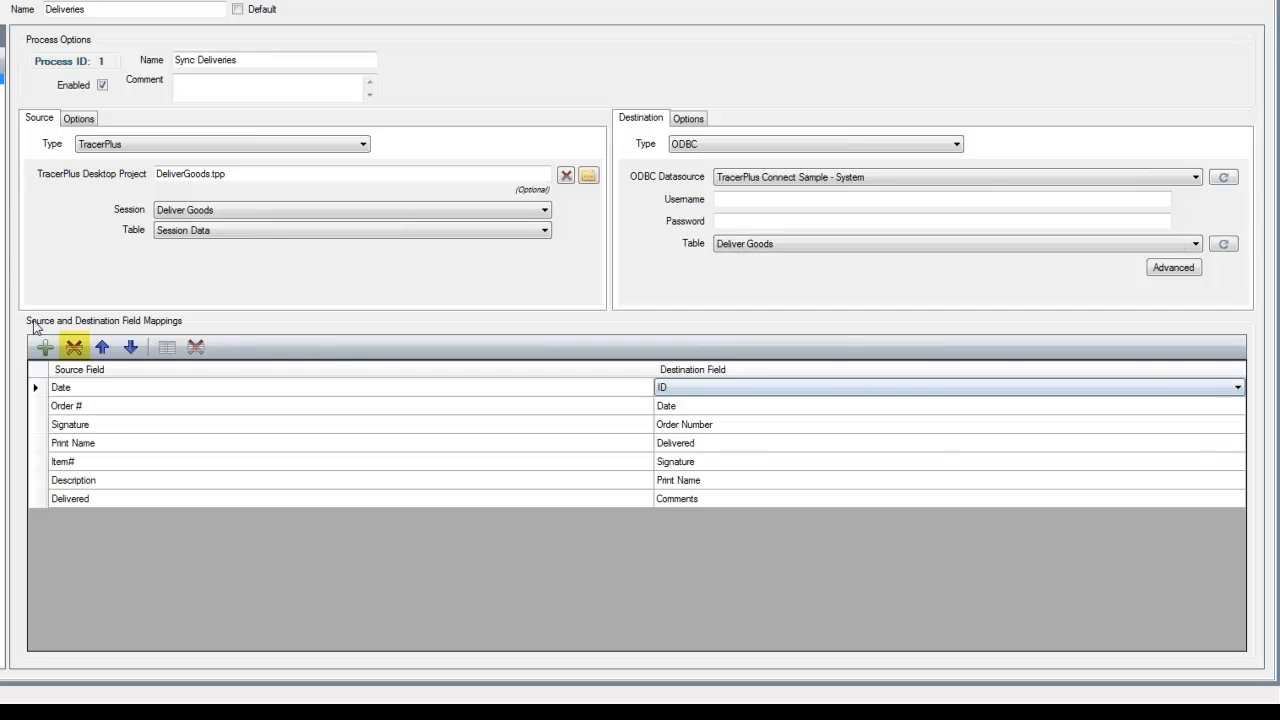
click(74, 347)
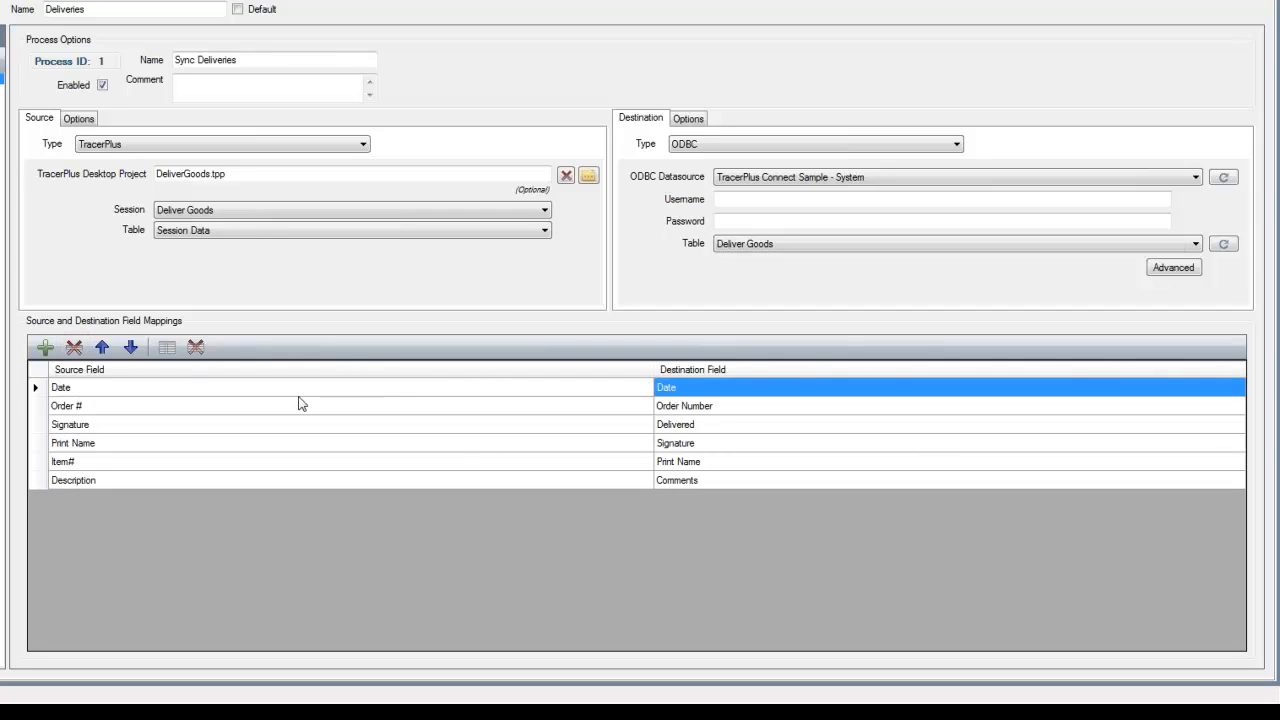
click(671, 428)
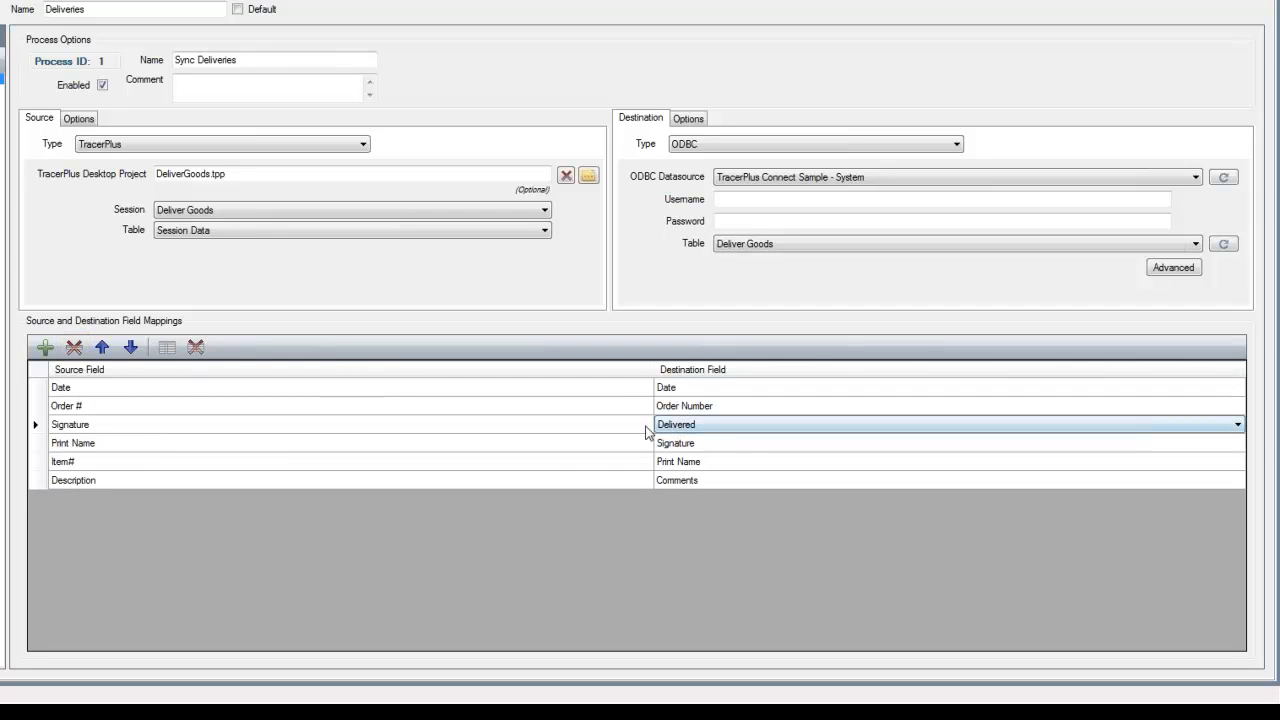
click(130, 348)
click(130, 348)
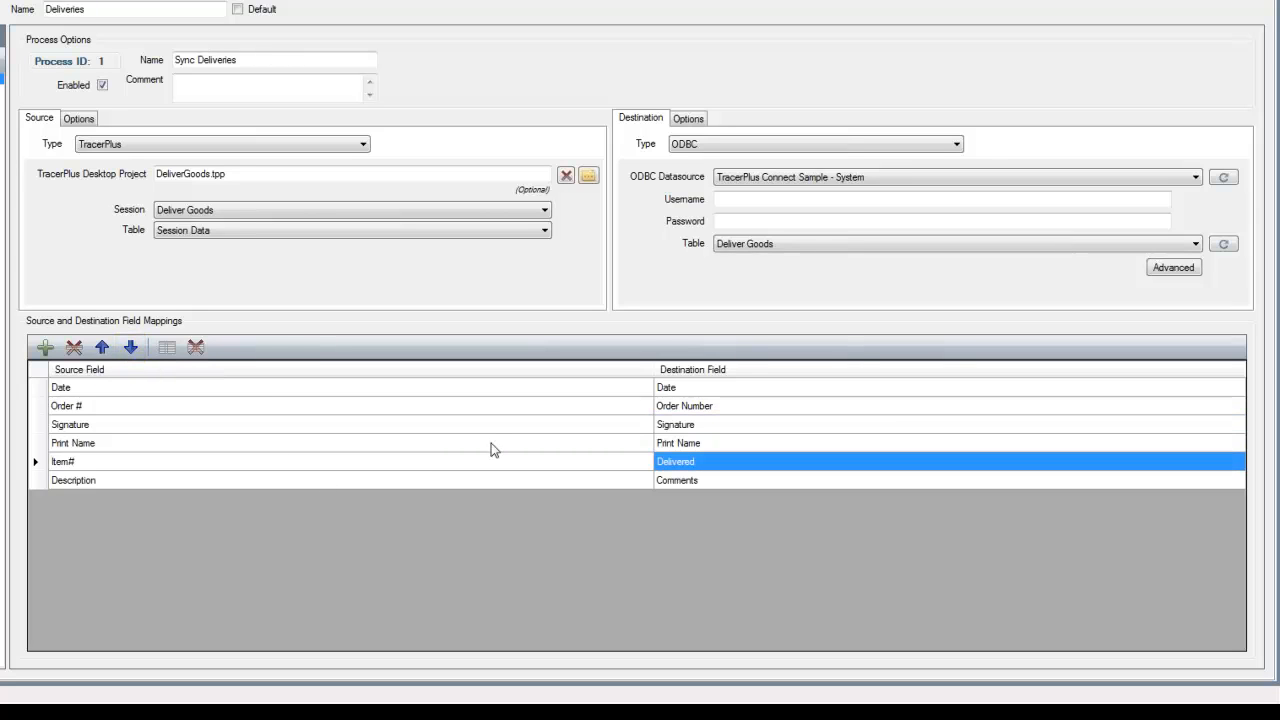
Change the source field mapped to the Delivered destination from Item# to Delivered, and remove the Description to Comments mapping
click(283, 461)
click(283, 462)
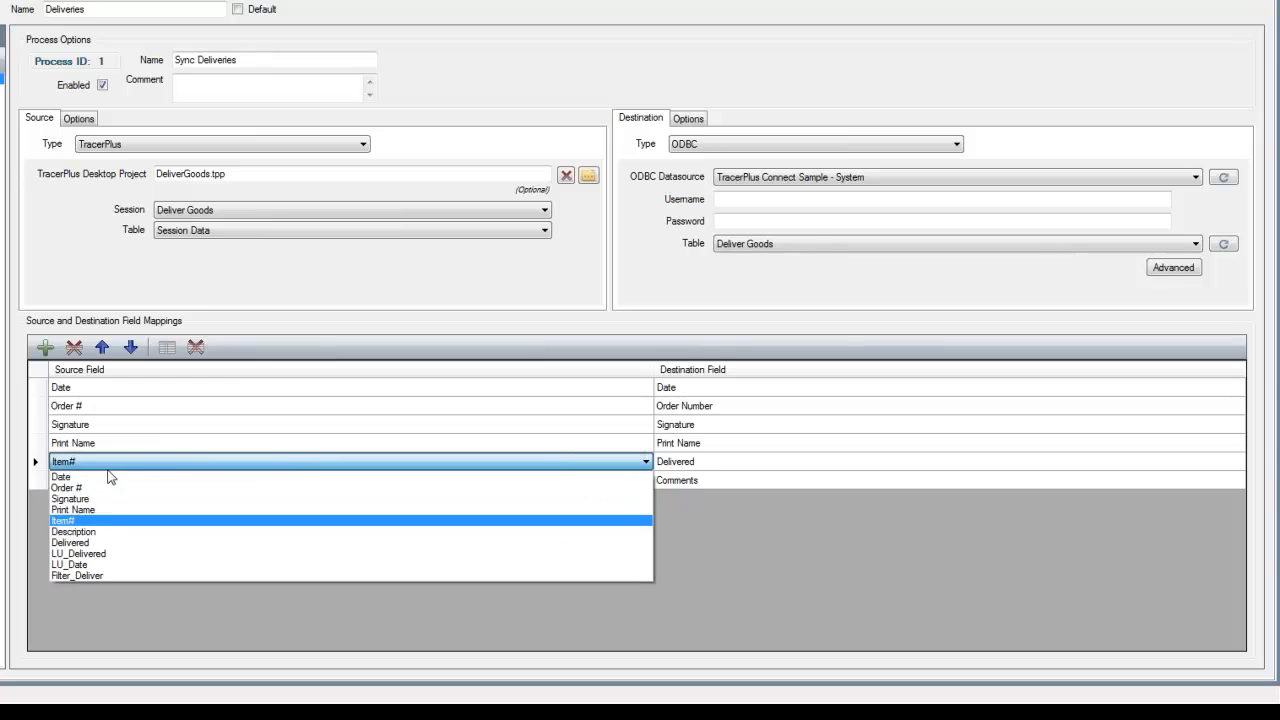
click(180, 543)
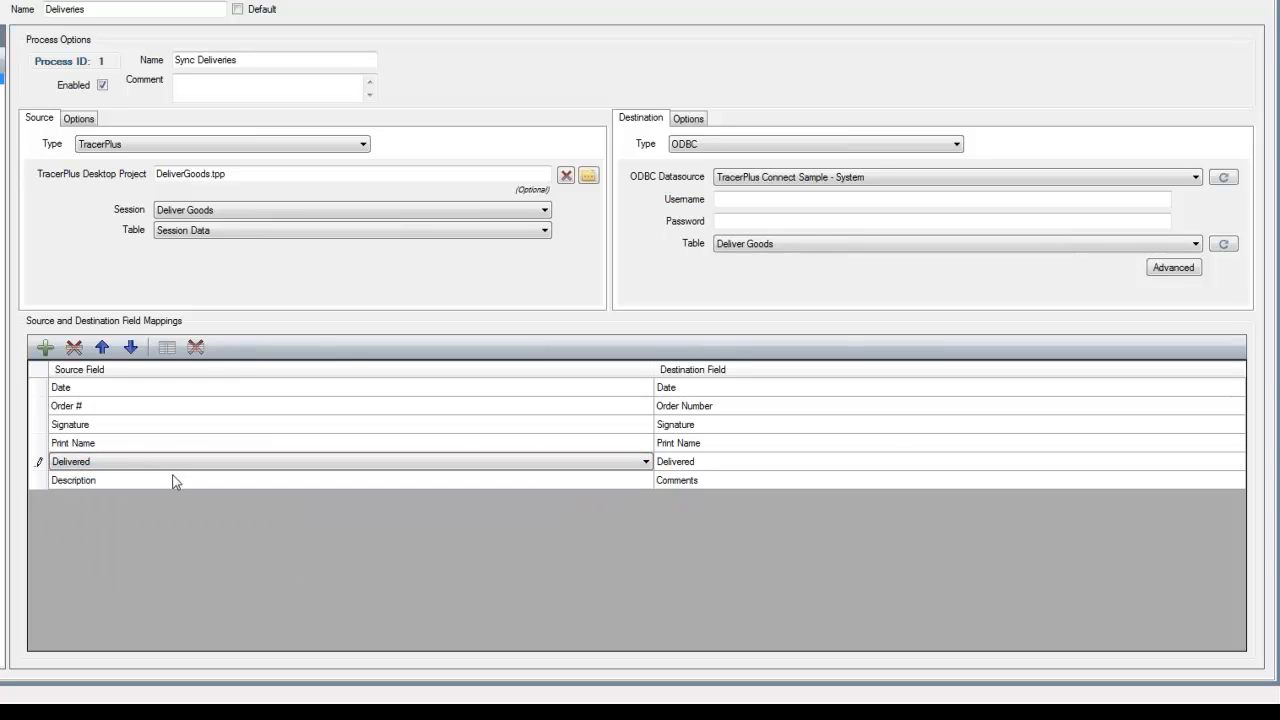
click(86, 482)
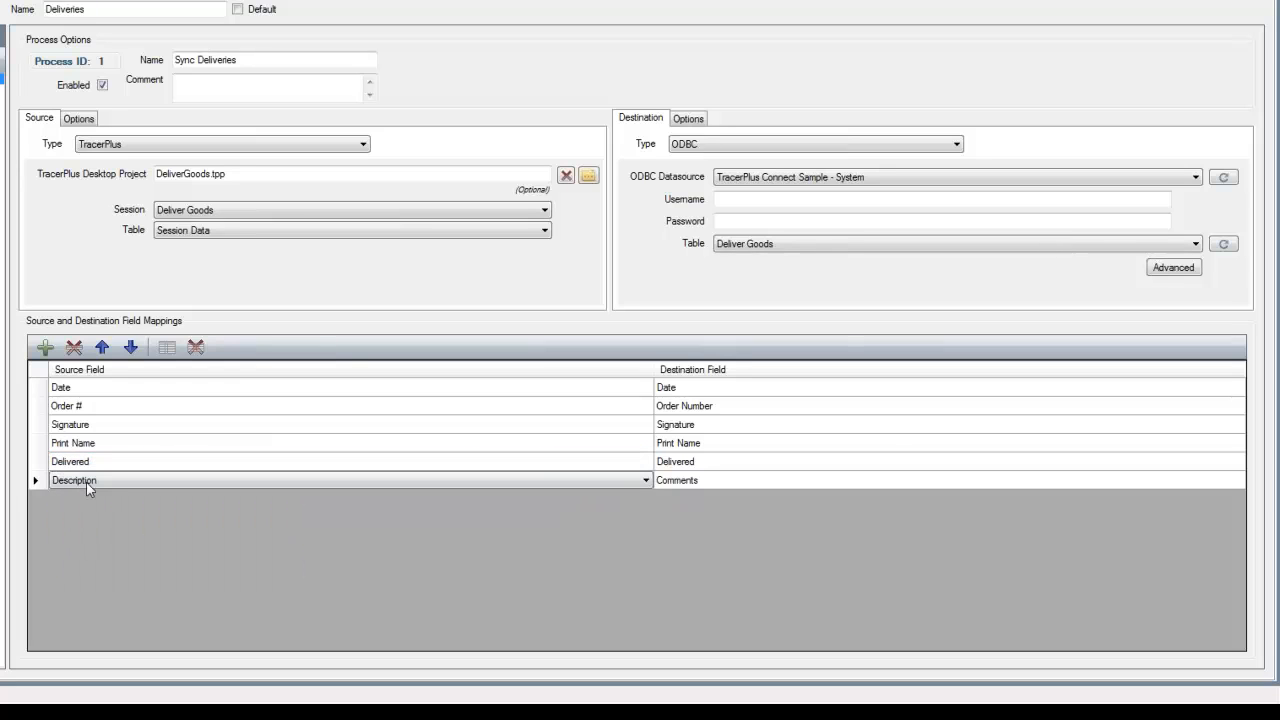
click(74, 347)
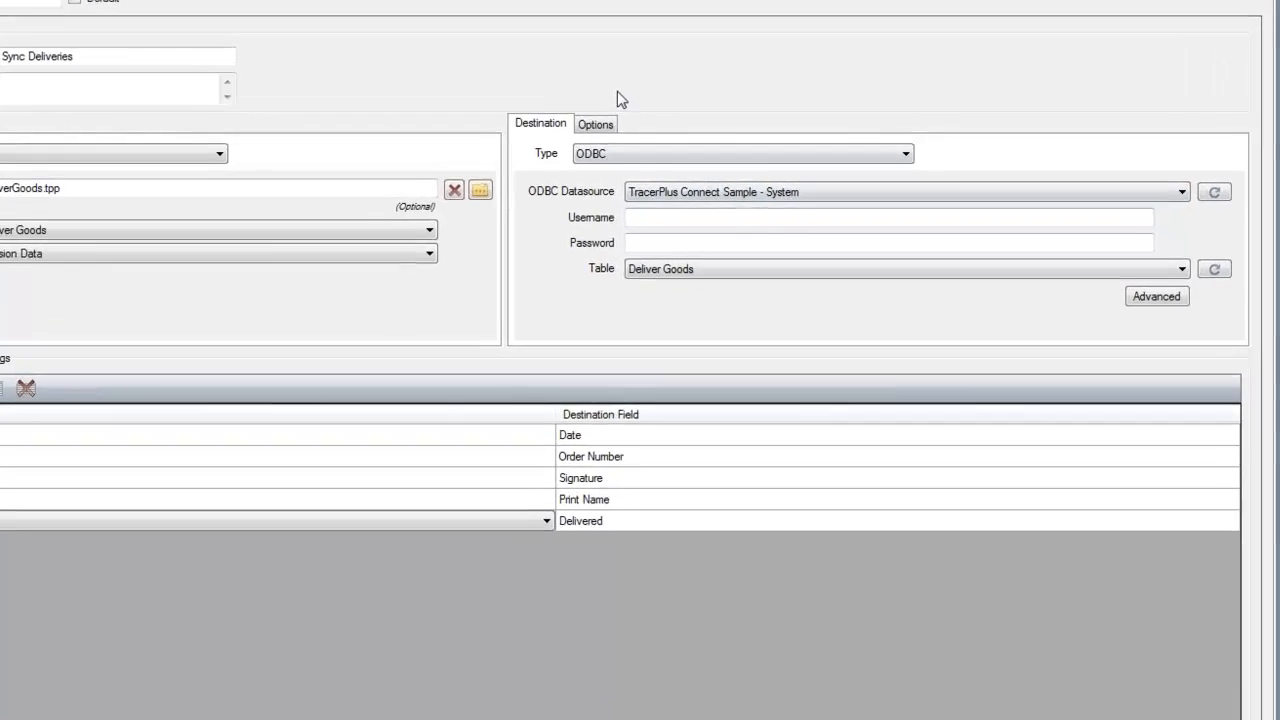
Set the destination post type of Sync Deliveries to UpdateExistingAppendIfNotFound with Order Number as the update field
click(600, 125)
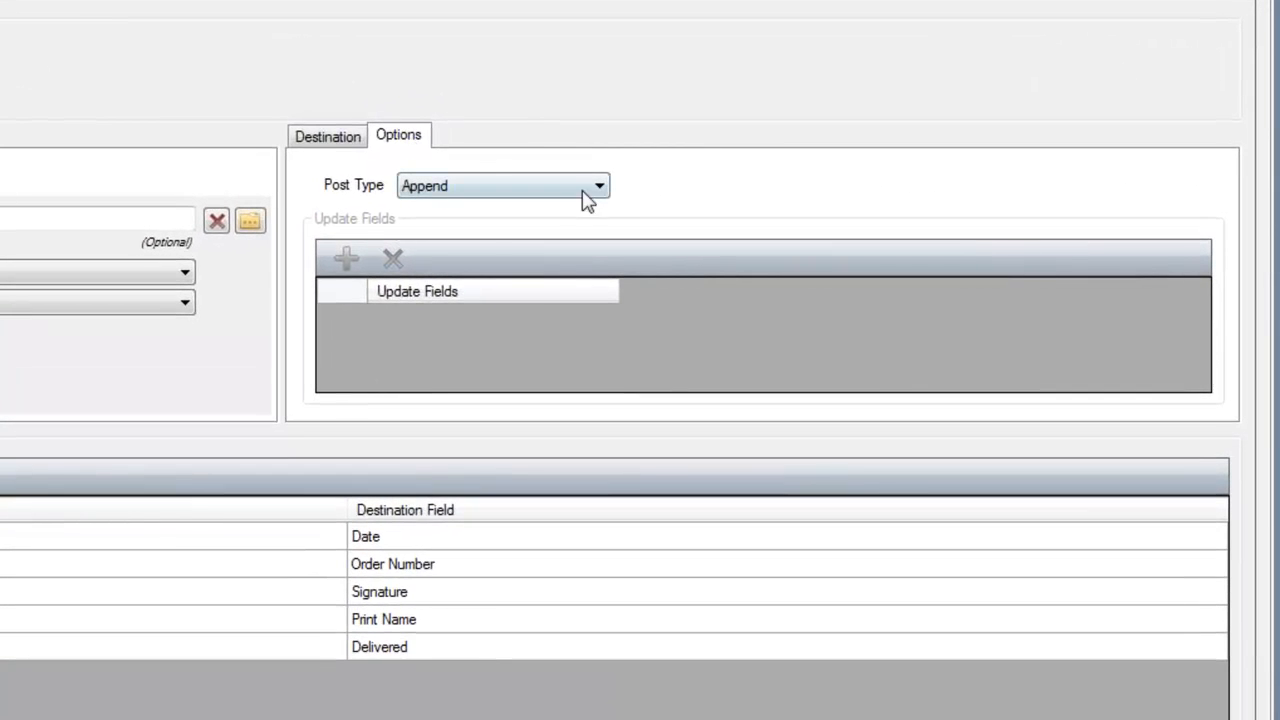
click(590, 190)
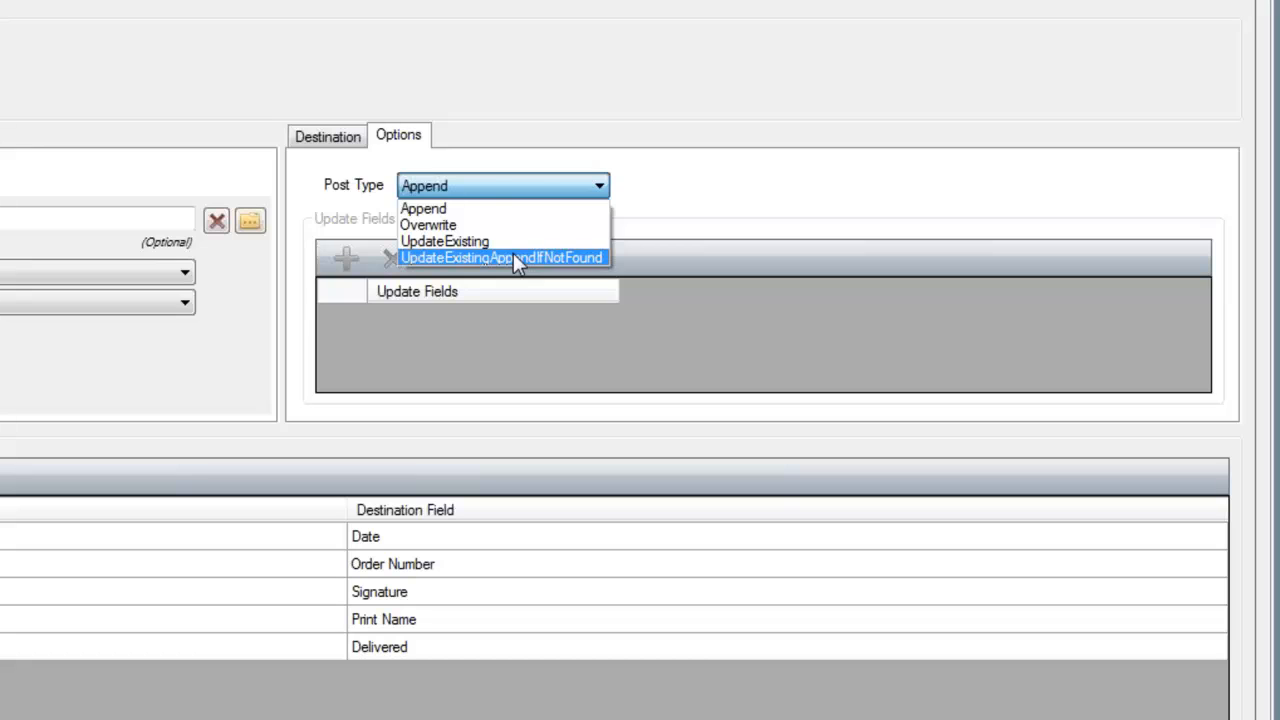
click(513, 256)
click(346, 259)
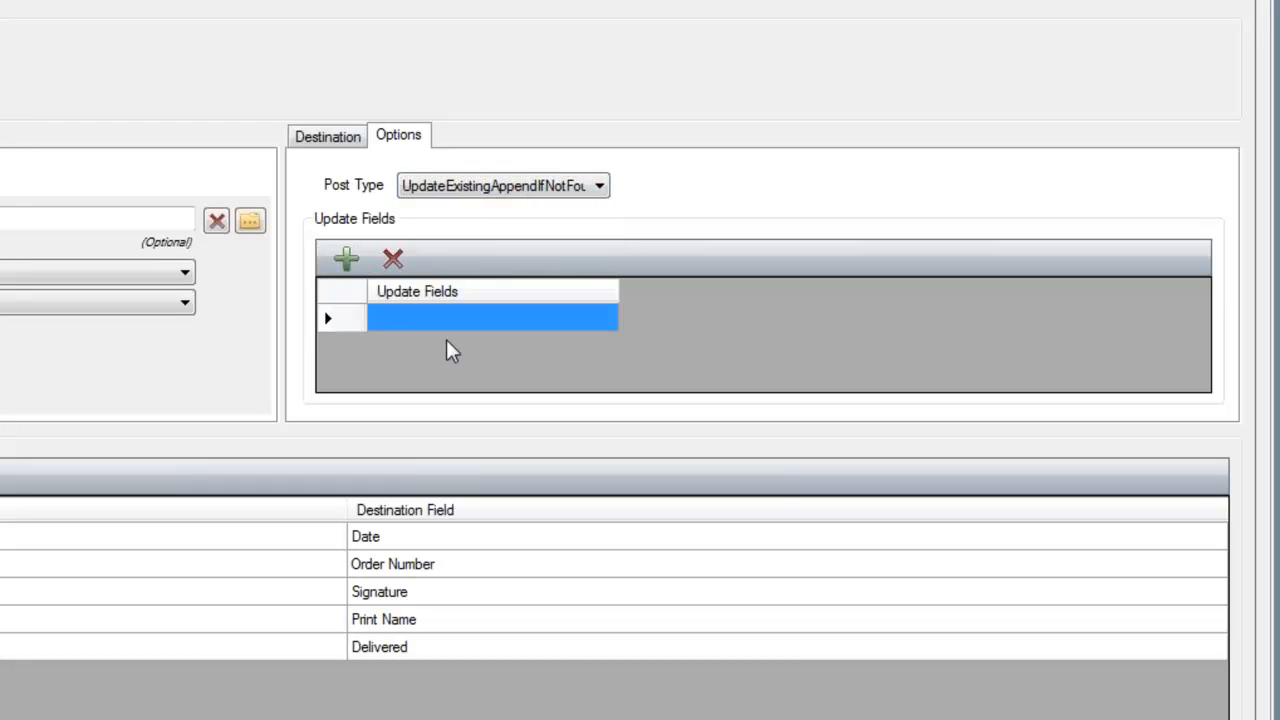
click(484, 318)
click(505, 318)
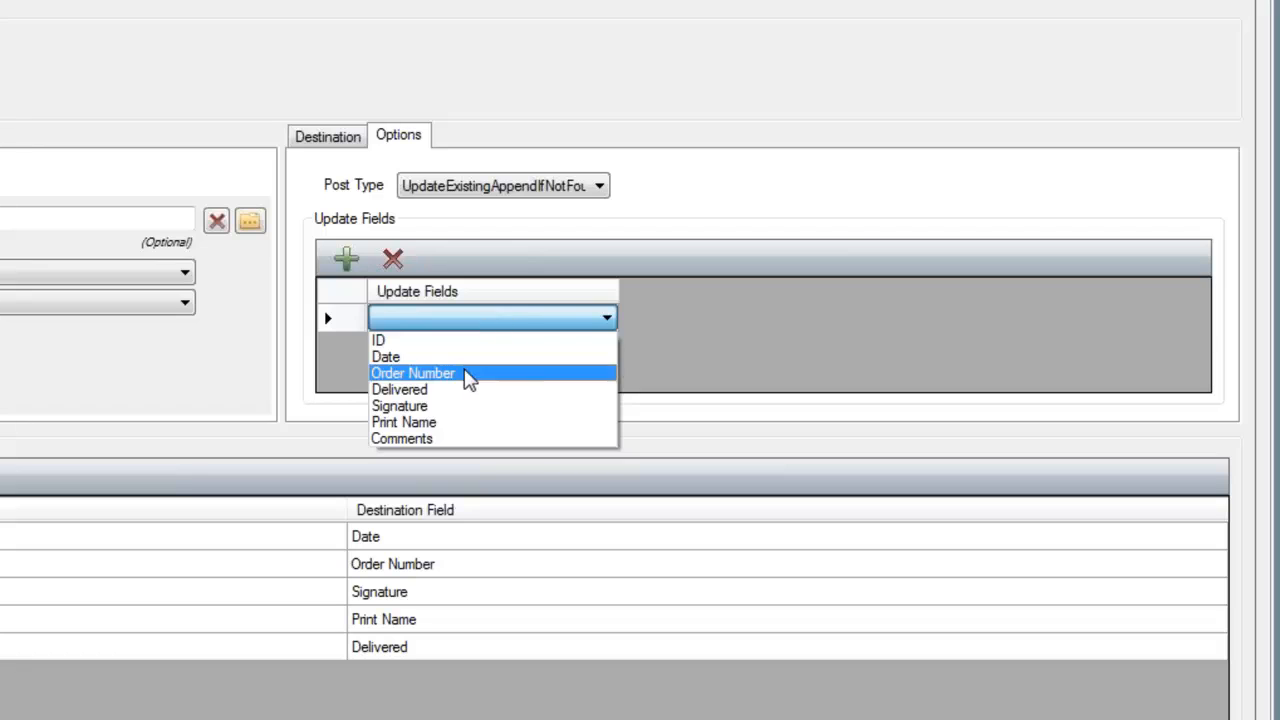
click(466, 373)
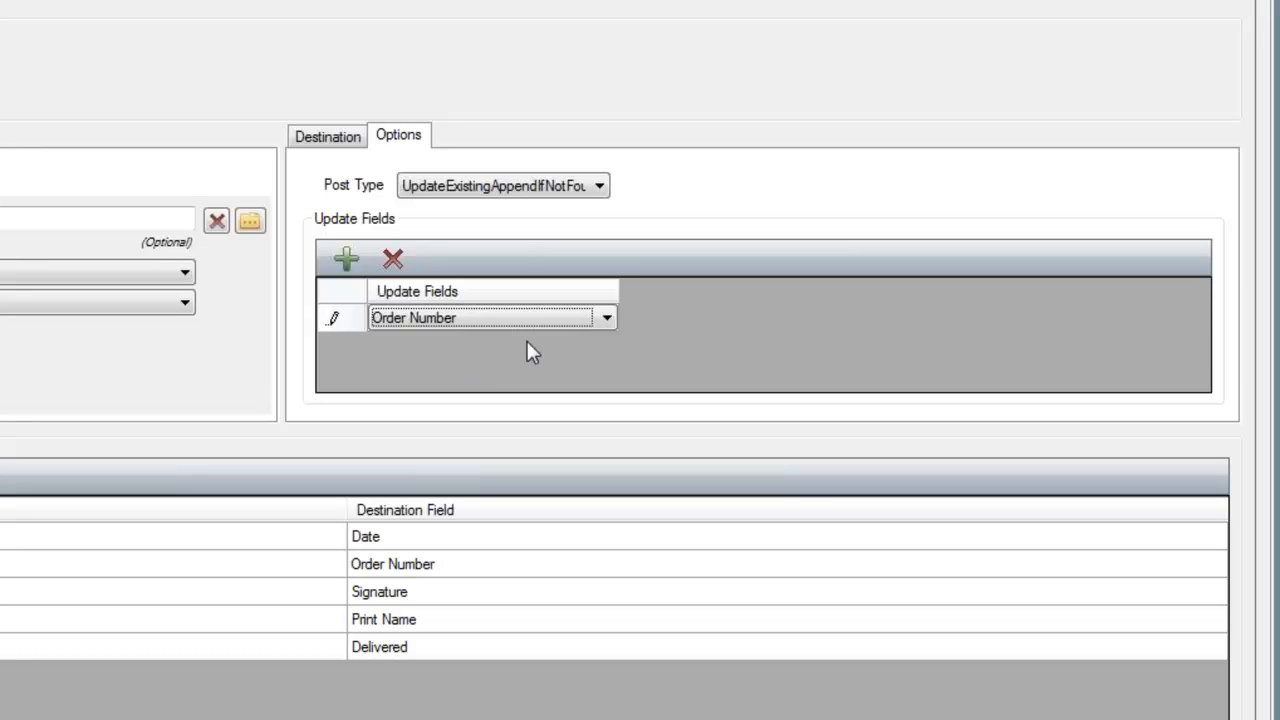
click(327, 137)
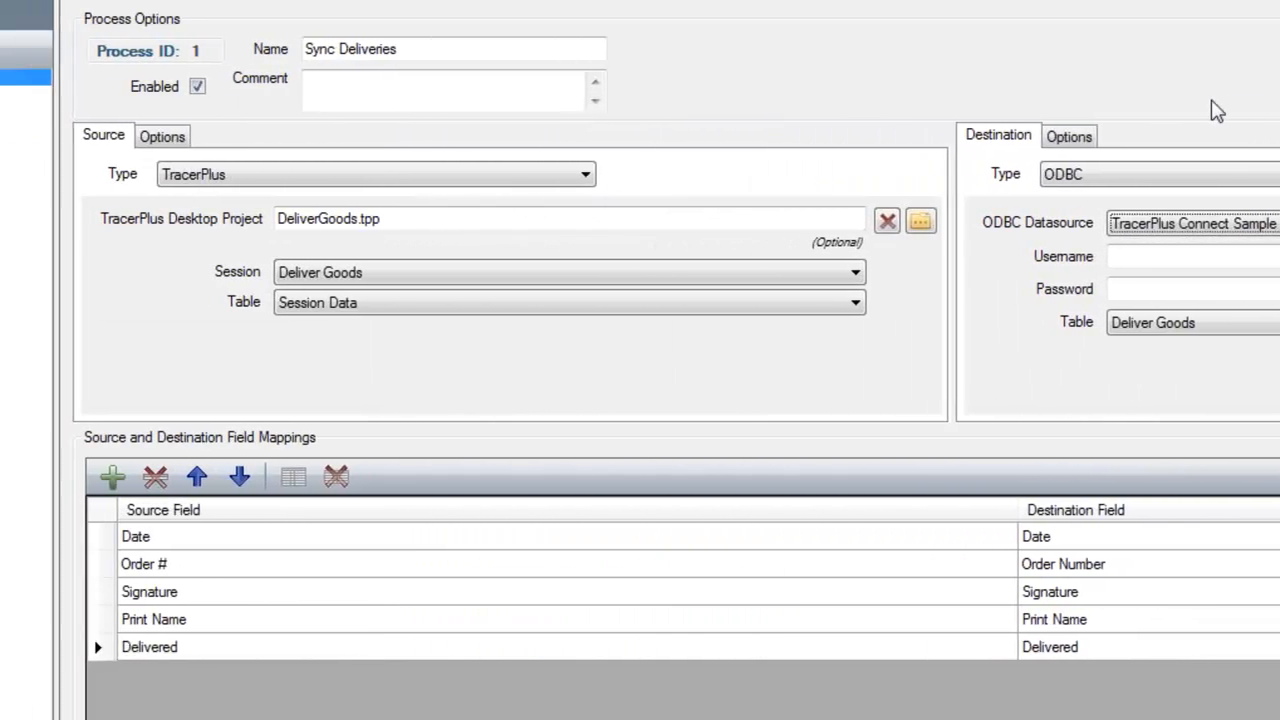
Enable Delete After Transfer in the source options of Sync Deliveries
click(386, 146)
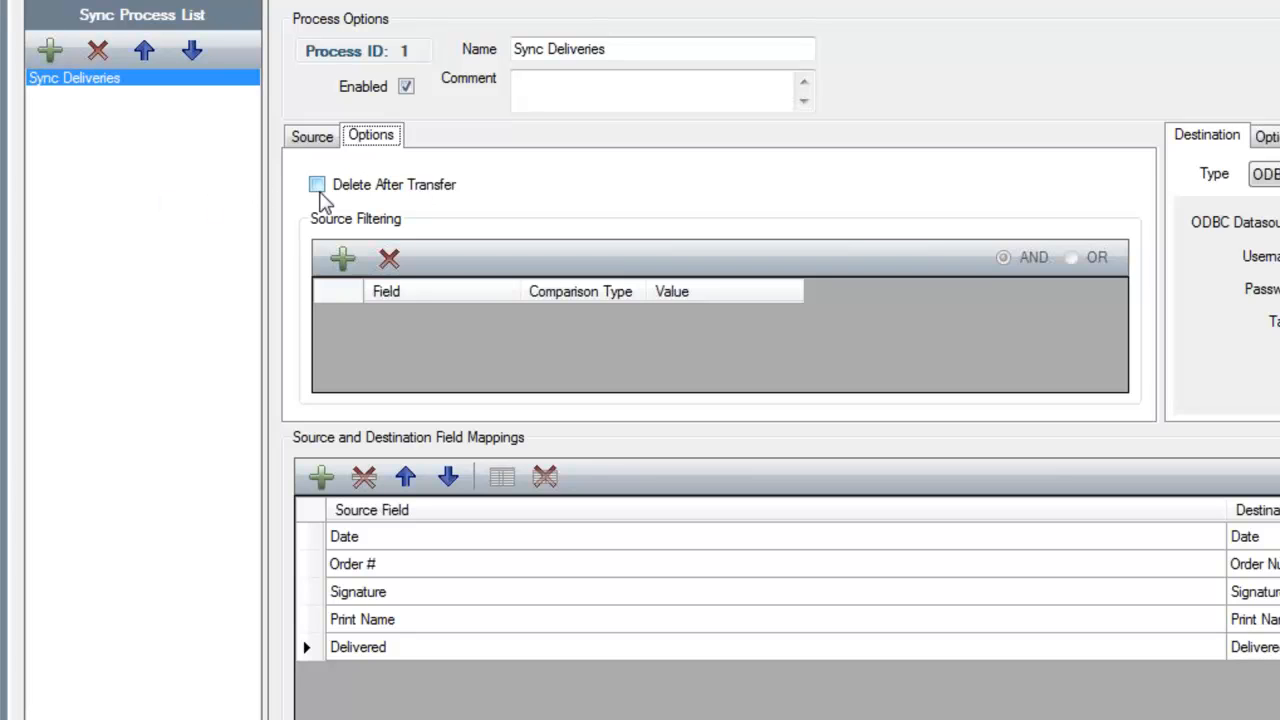
click(316, 187)
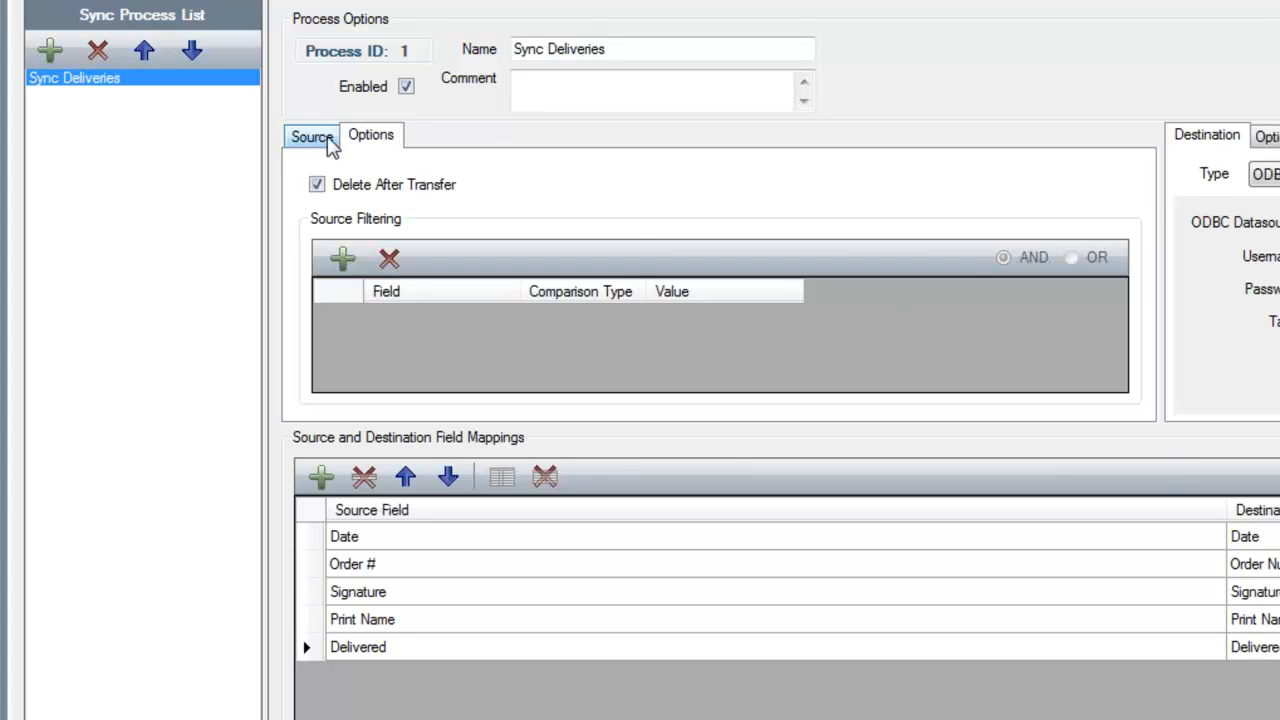
click(324, 142)
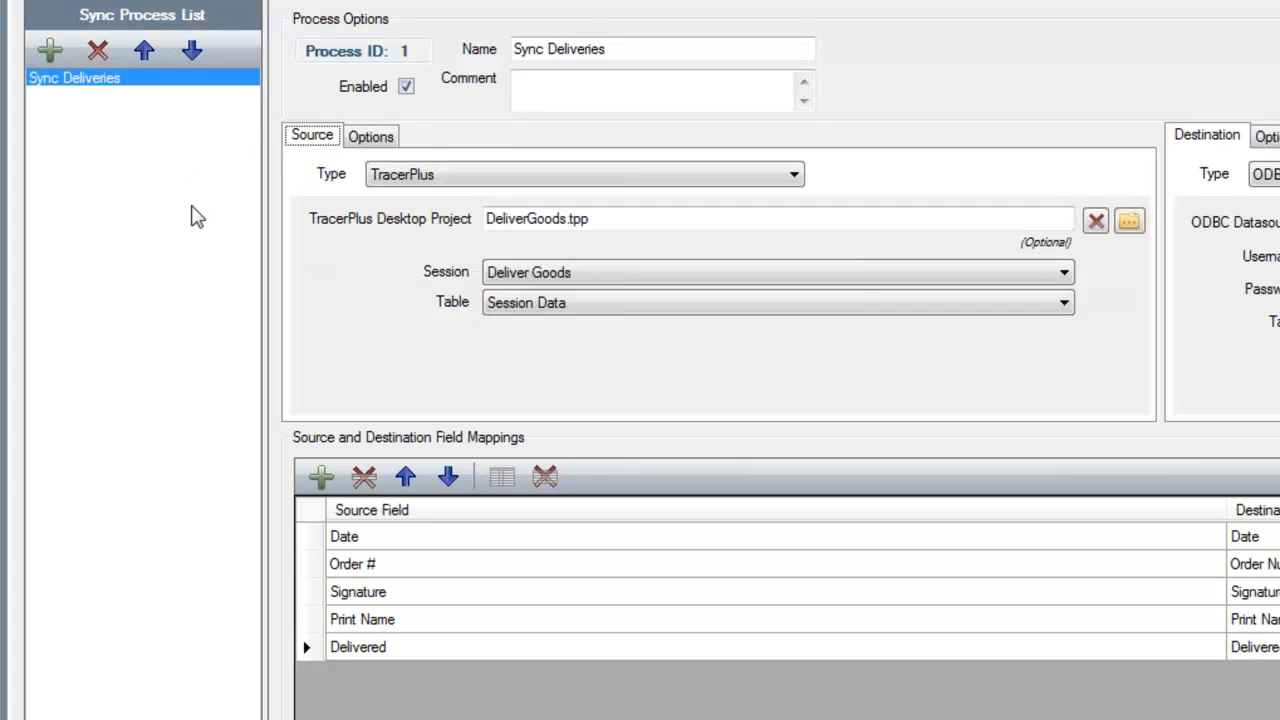
Add a second sync process to the Deliveries profile and name it "Update Deliver List"
click(50, 52)
click(62, 96)
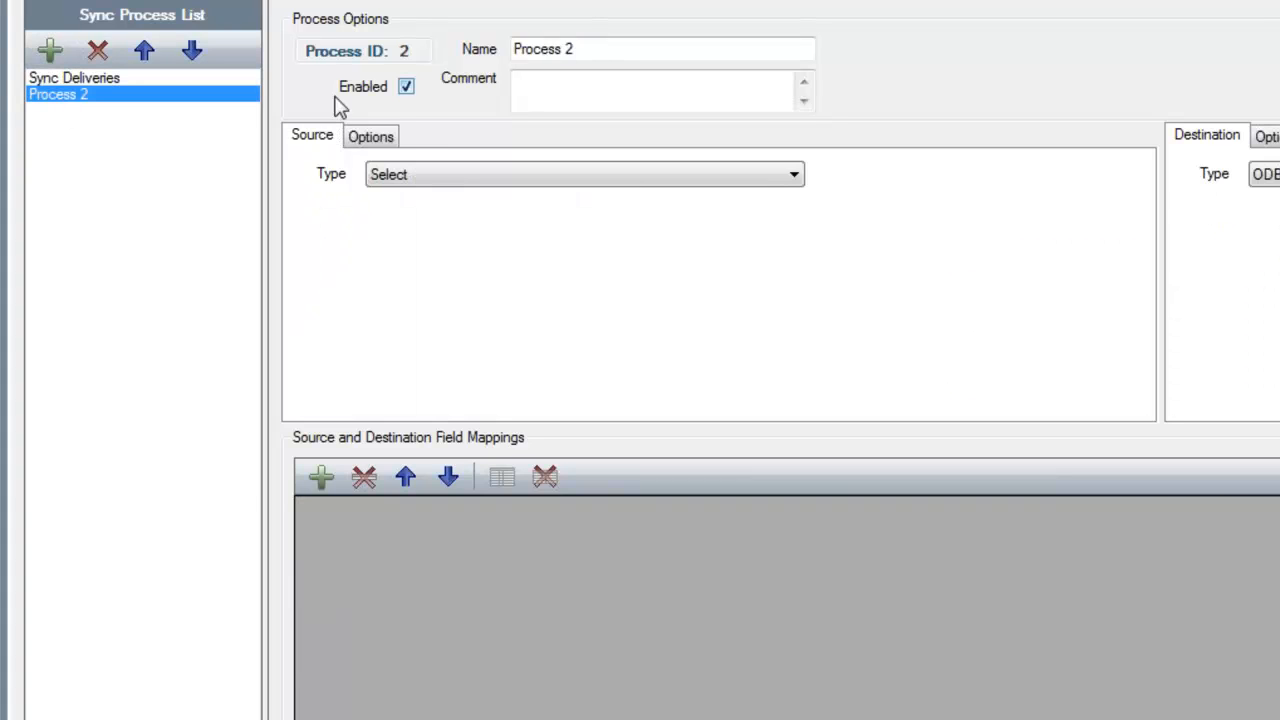
text(Up)
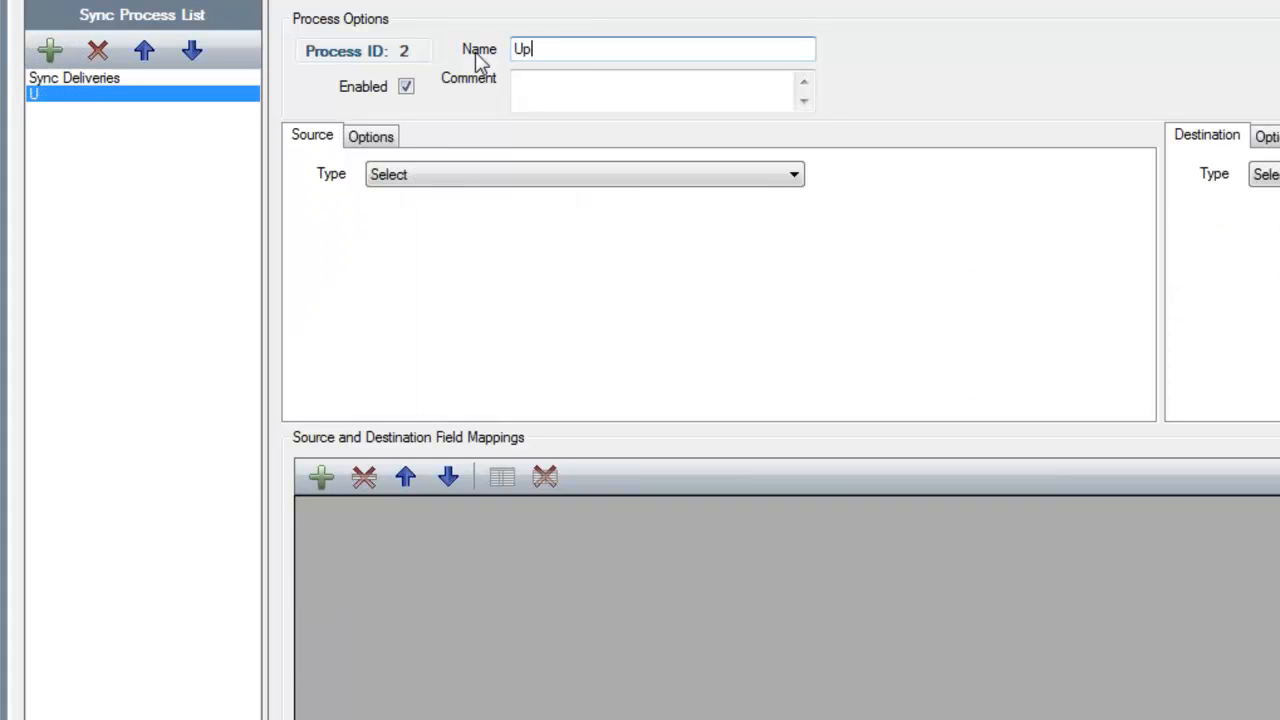
text(date )
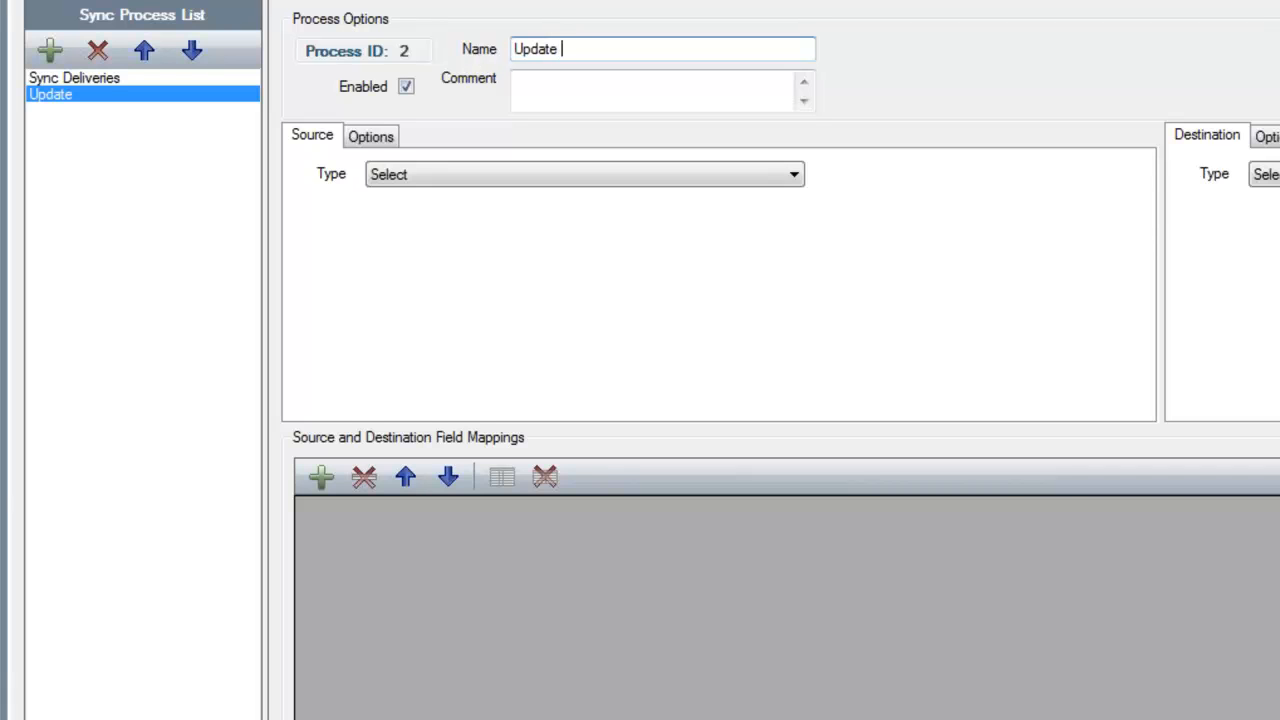
text(Deliver List)
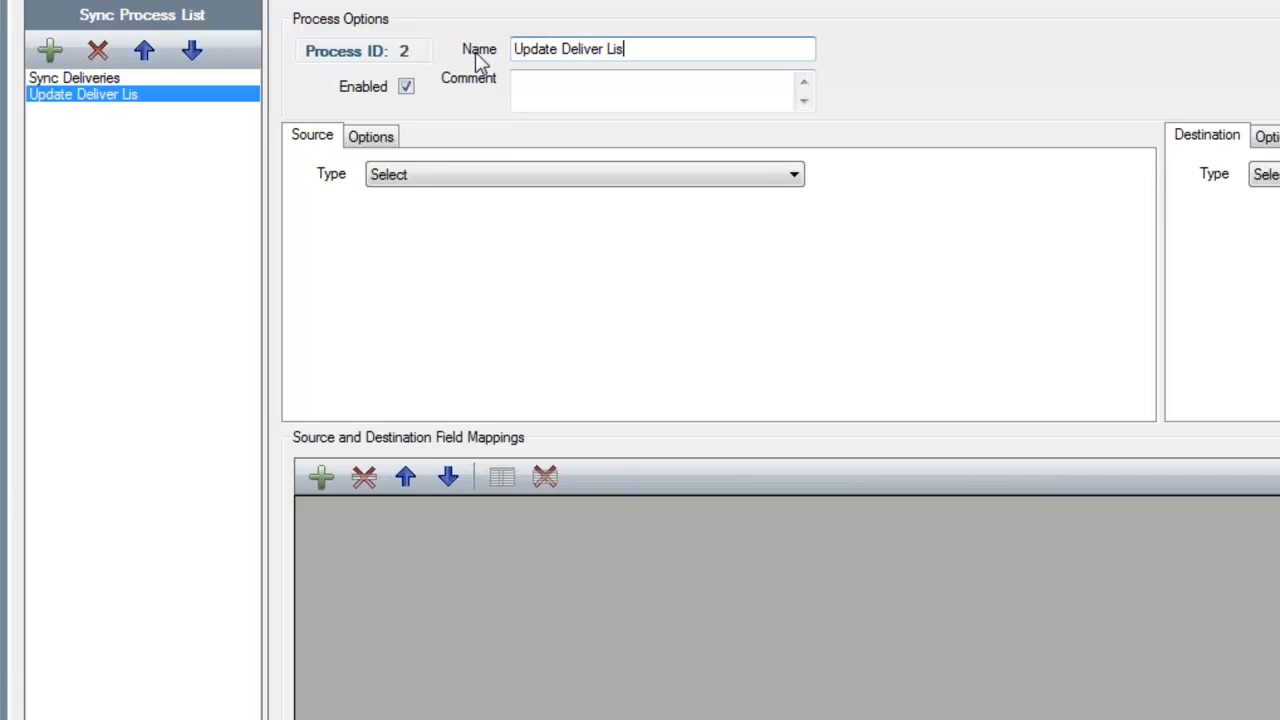
key(Tab)
Set the Update Deliver List source to TracerPlus with the desktop project DeliverGoods.tpp and the session Deliver List
click(485, 170)
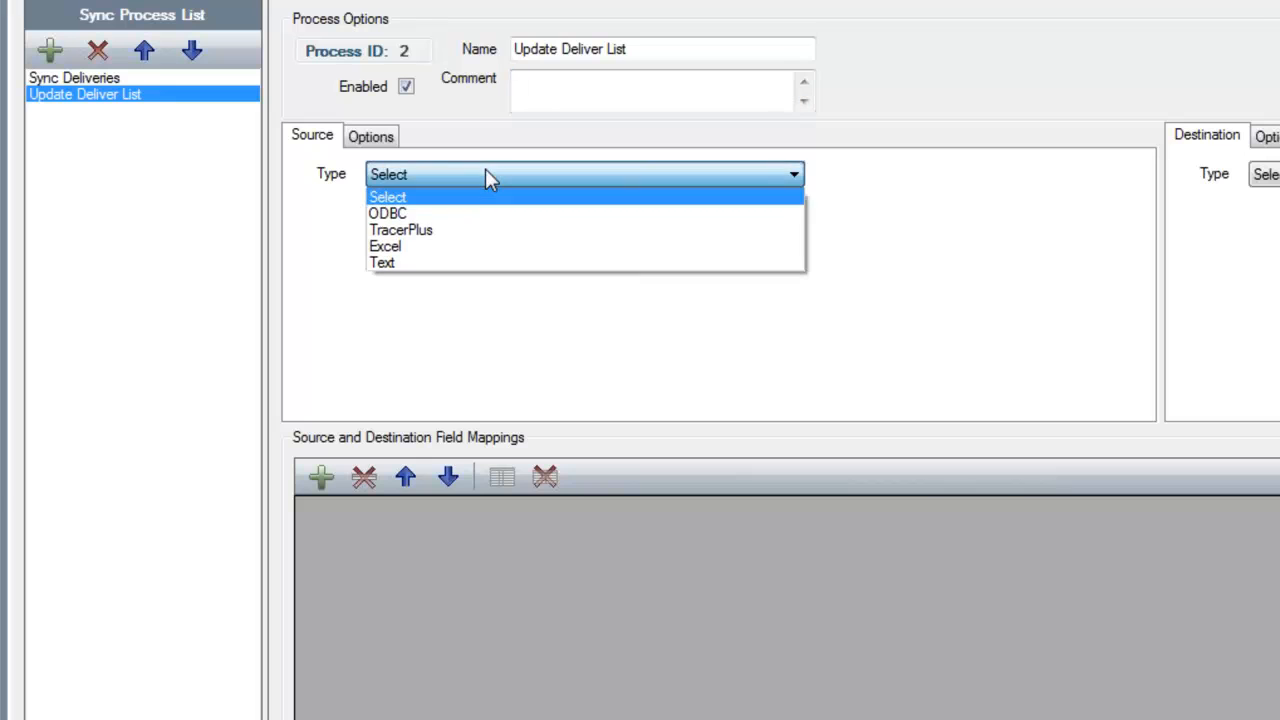
click(441, 237)
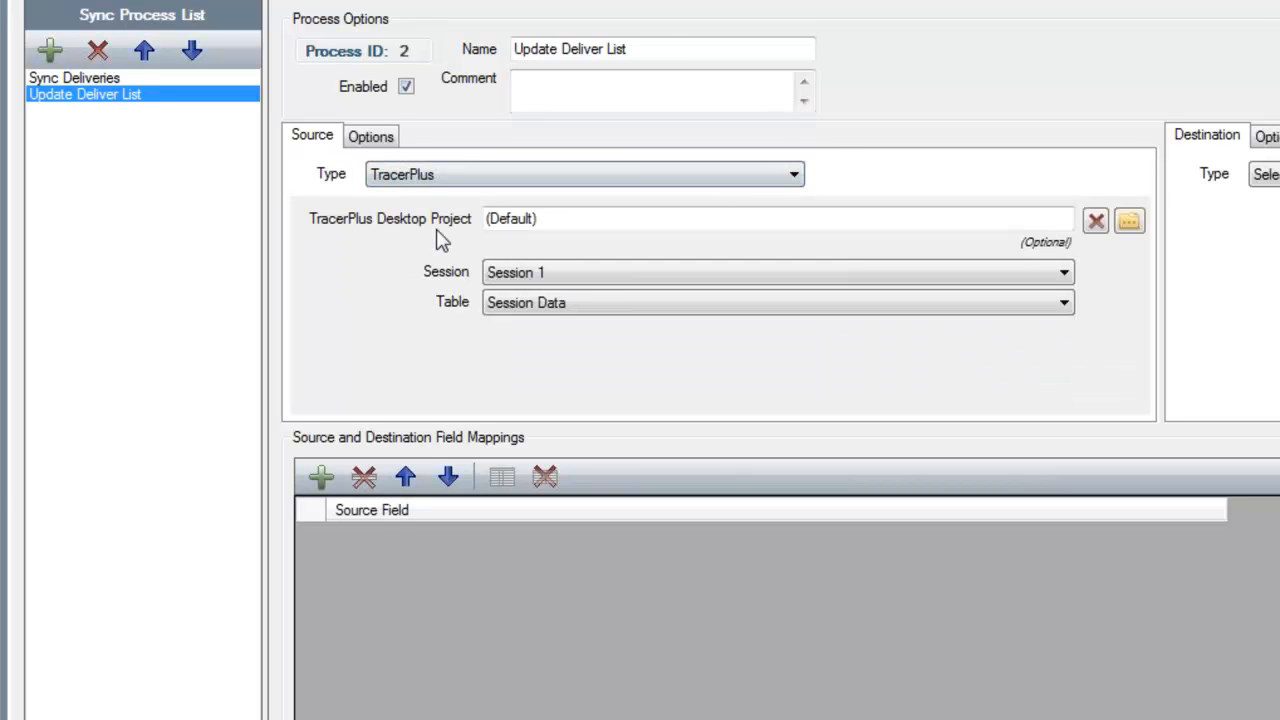
click(1138, 230)
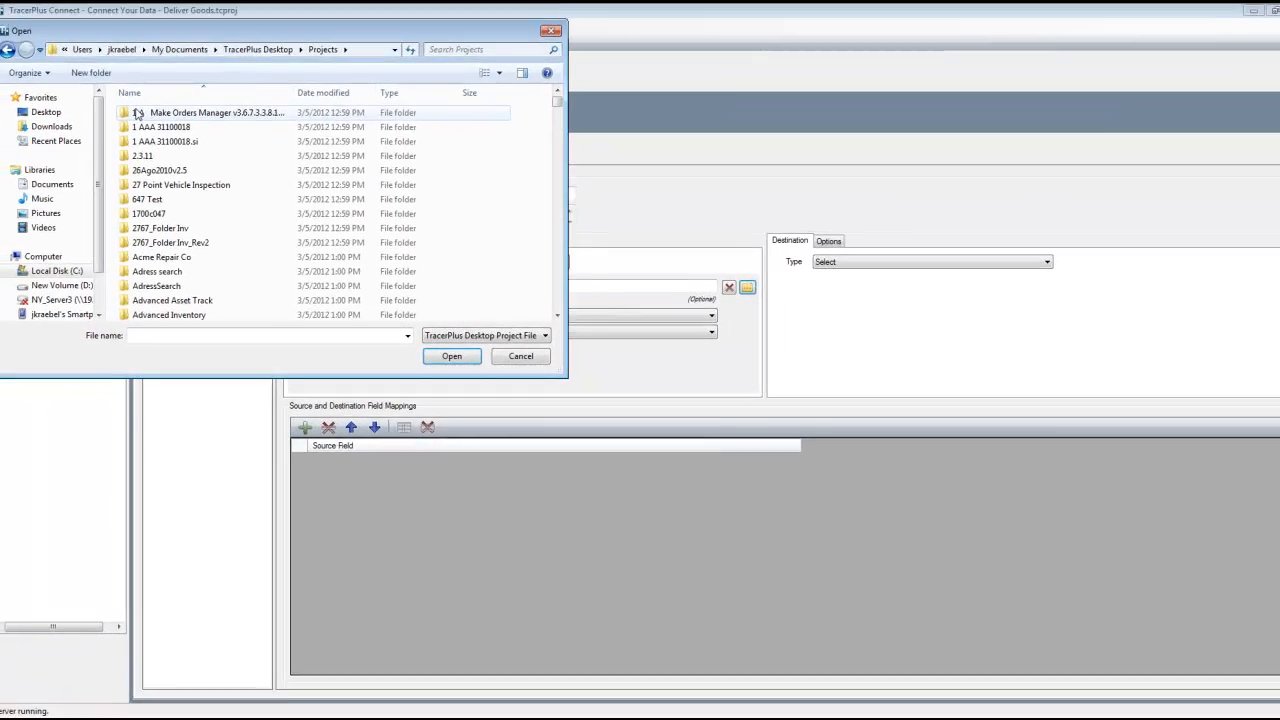
click(119, 82)
key(d)
double_click(174, 200)
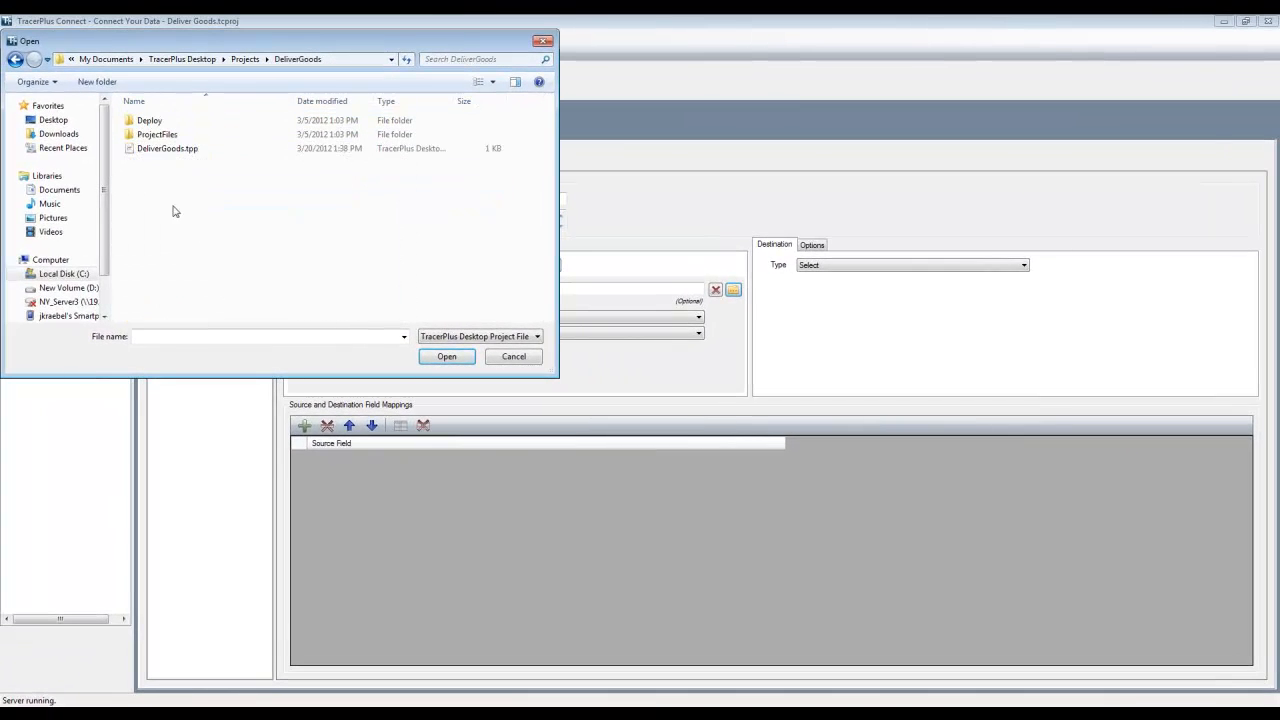
click(166, 149)
click(446, 356)
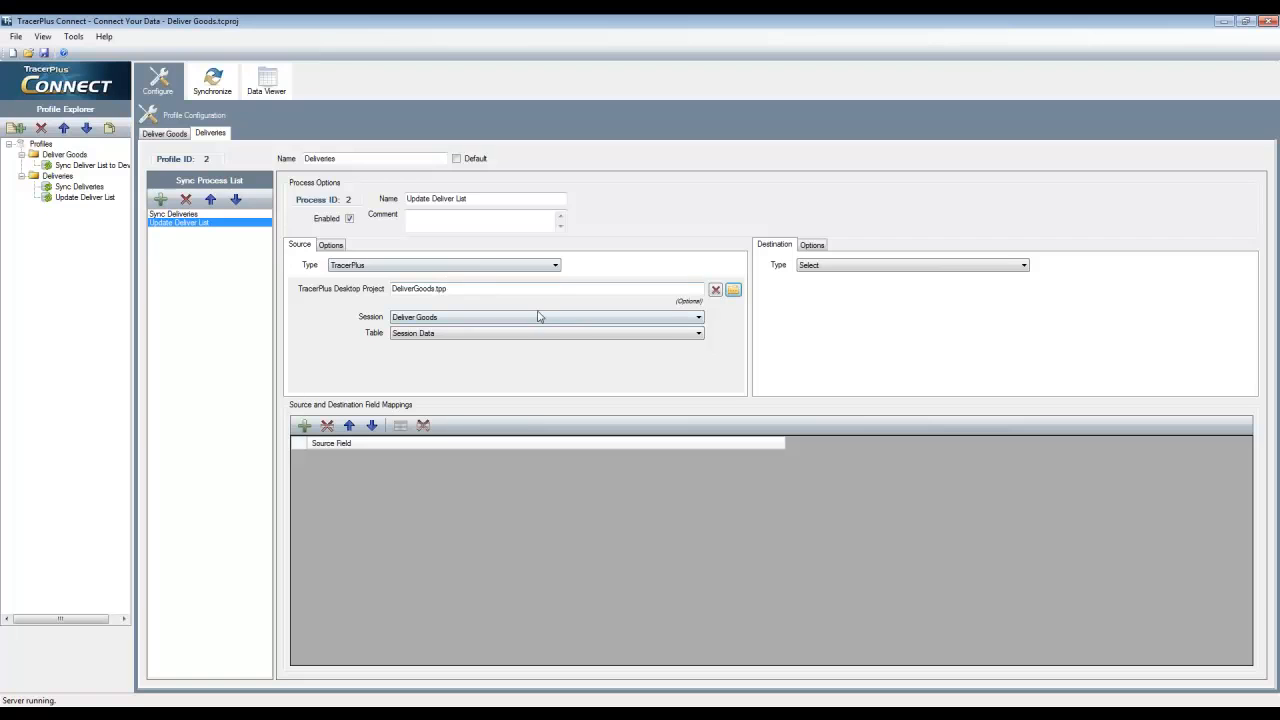
click(600, 318)
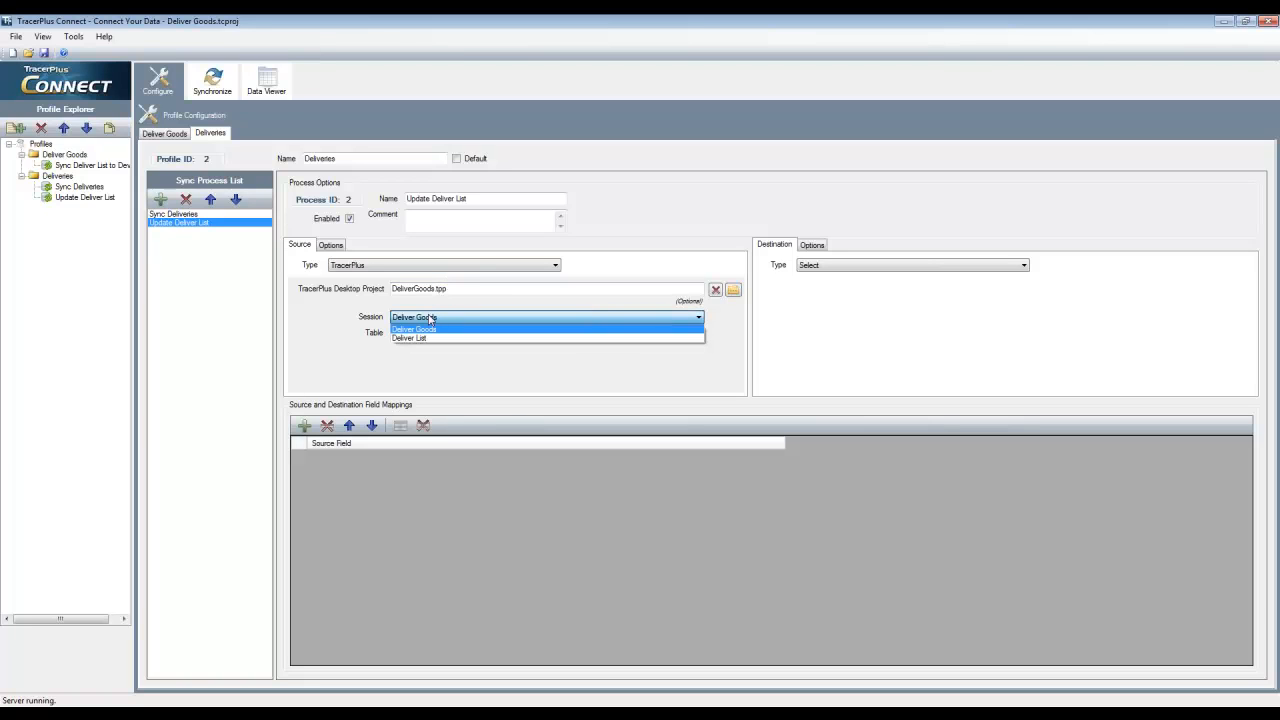
click(420, 338)
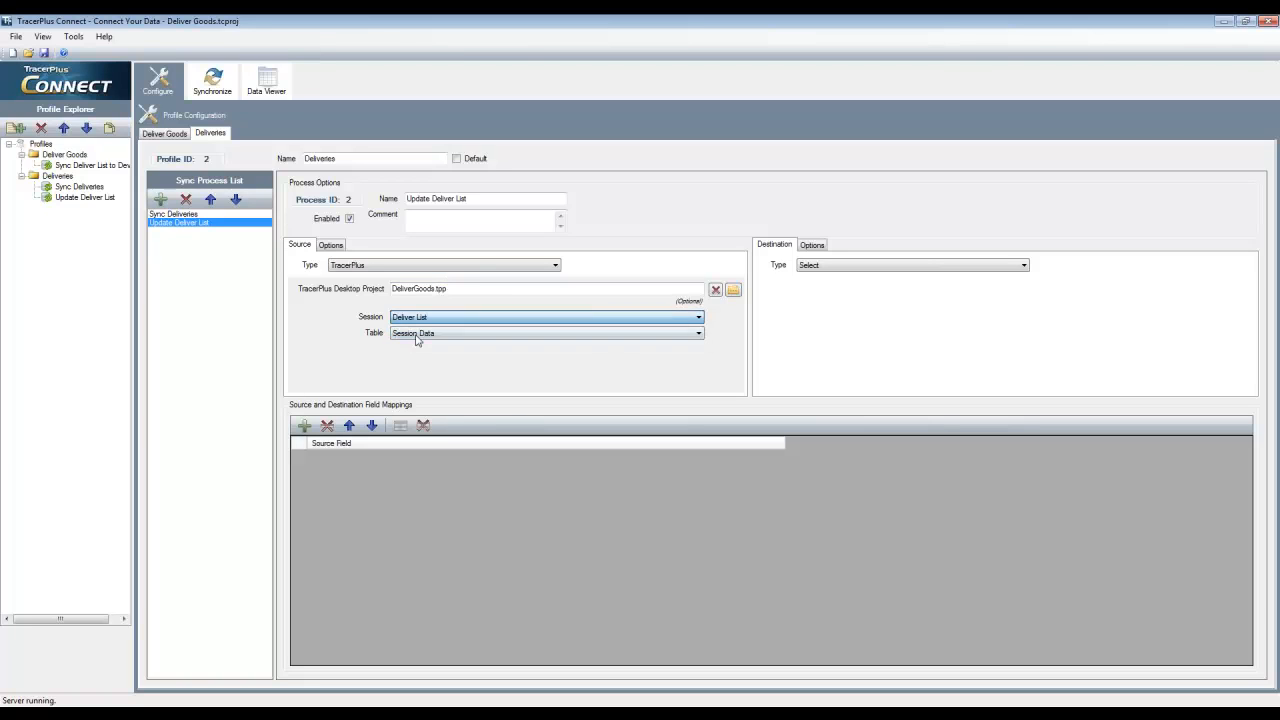
Set the Update Deliver List destination to the ODBC datasource TracerPlus Connect Sample - System with the table Deliver List
click(850, 266)
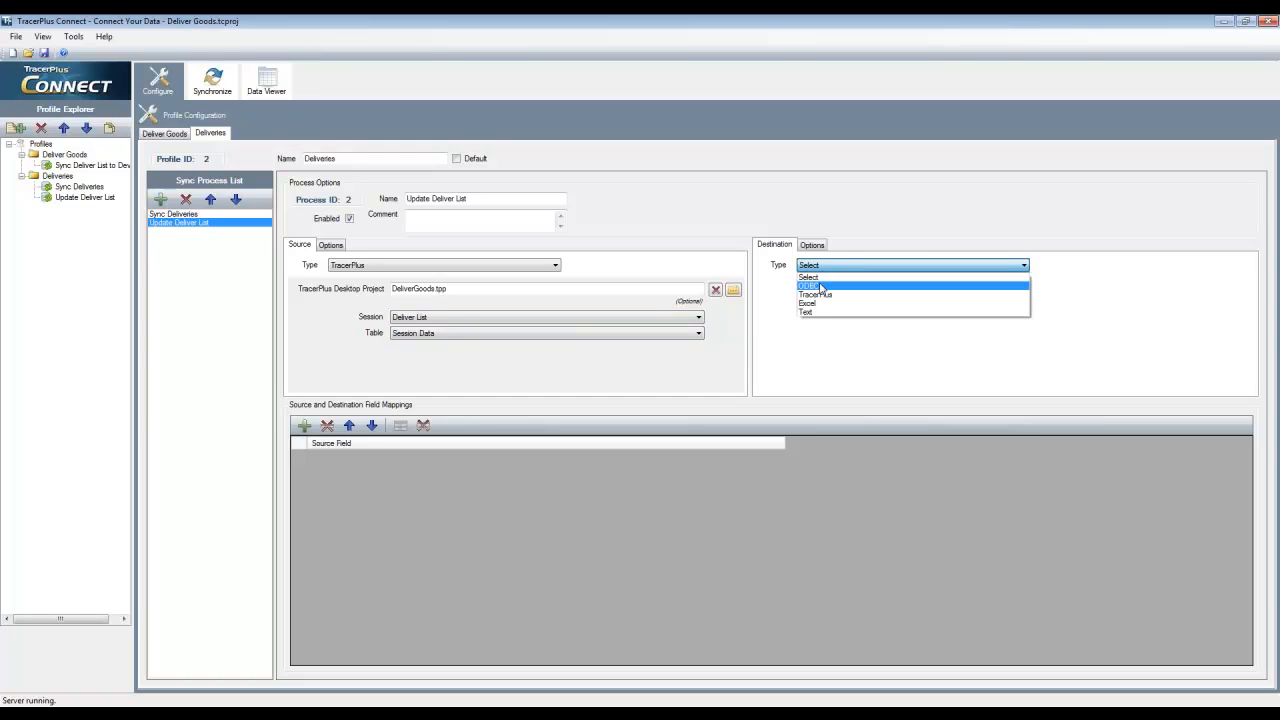
click(815, 288)
click(908, 291)
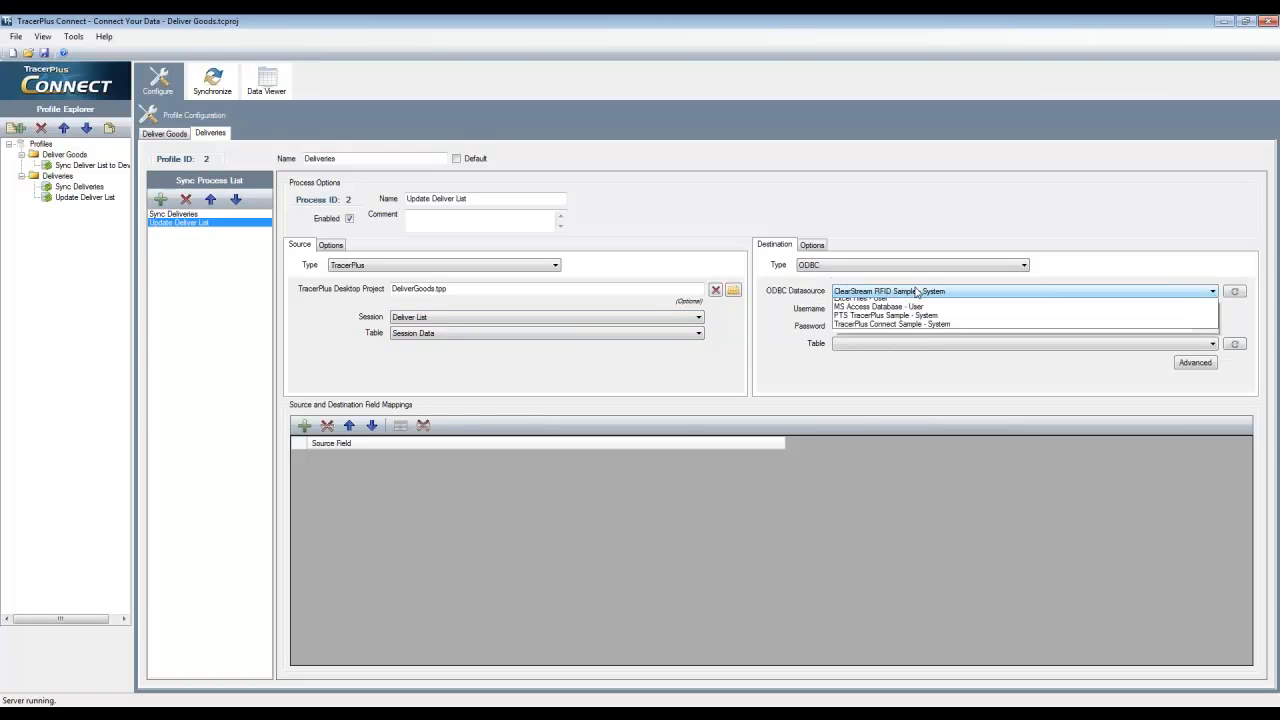
click(895, 346)
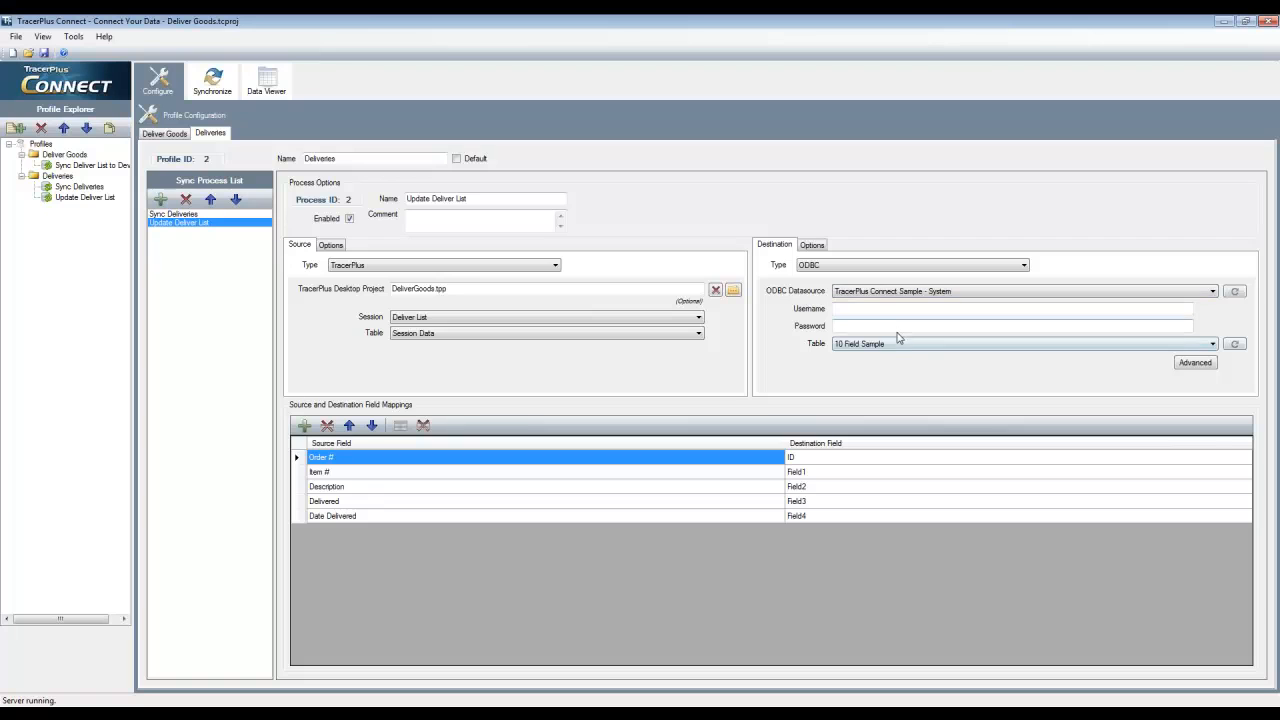
click(901, 343)
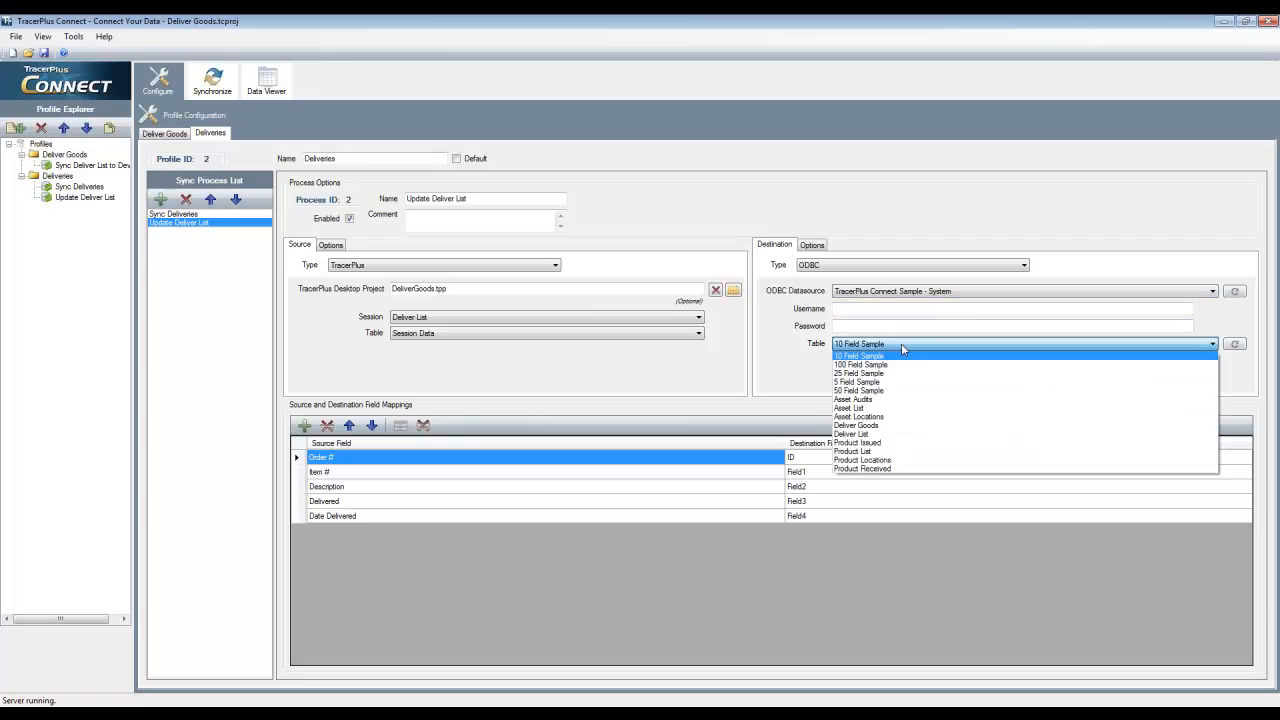
click(860, 434)
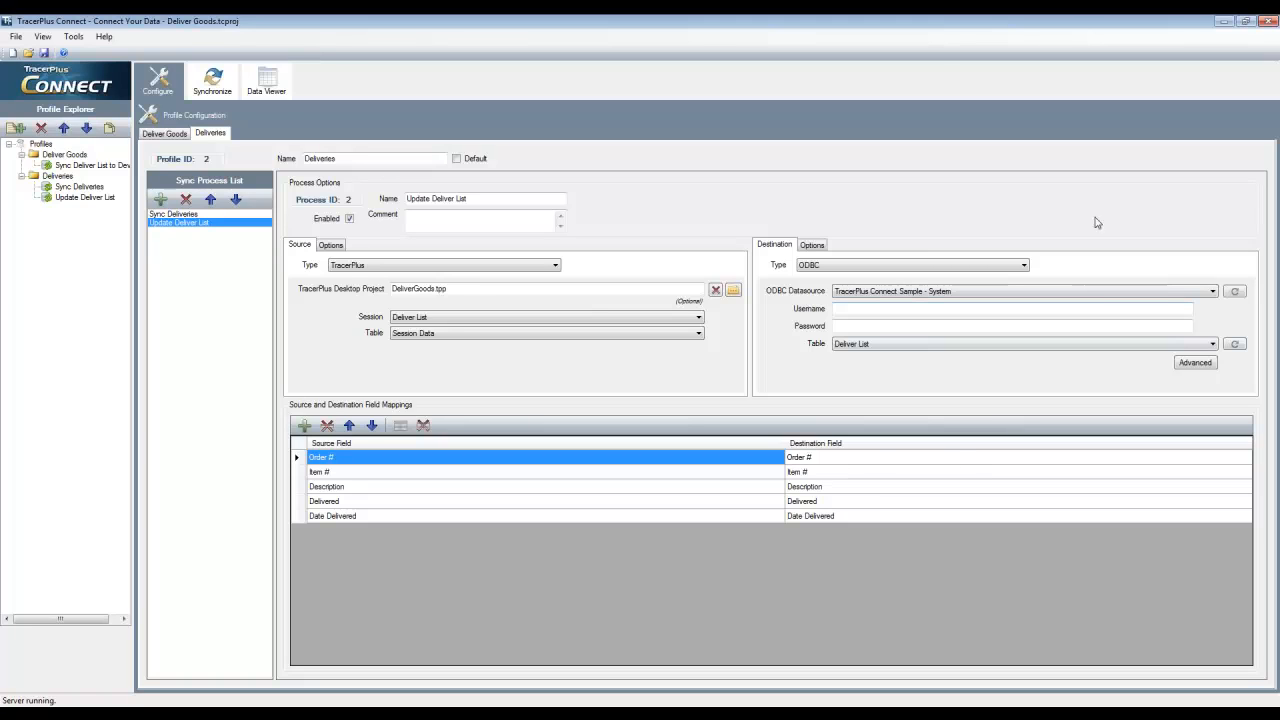
Set the destination post type of Update Deliver List to UpdateExisting with Order # and Item # as update fields
click(812, 245)
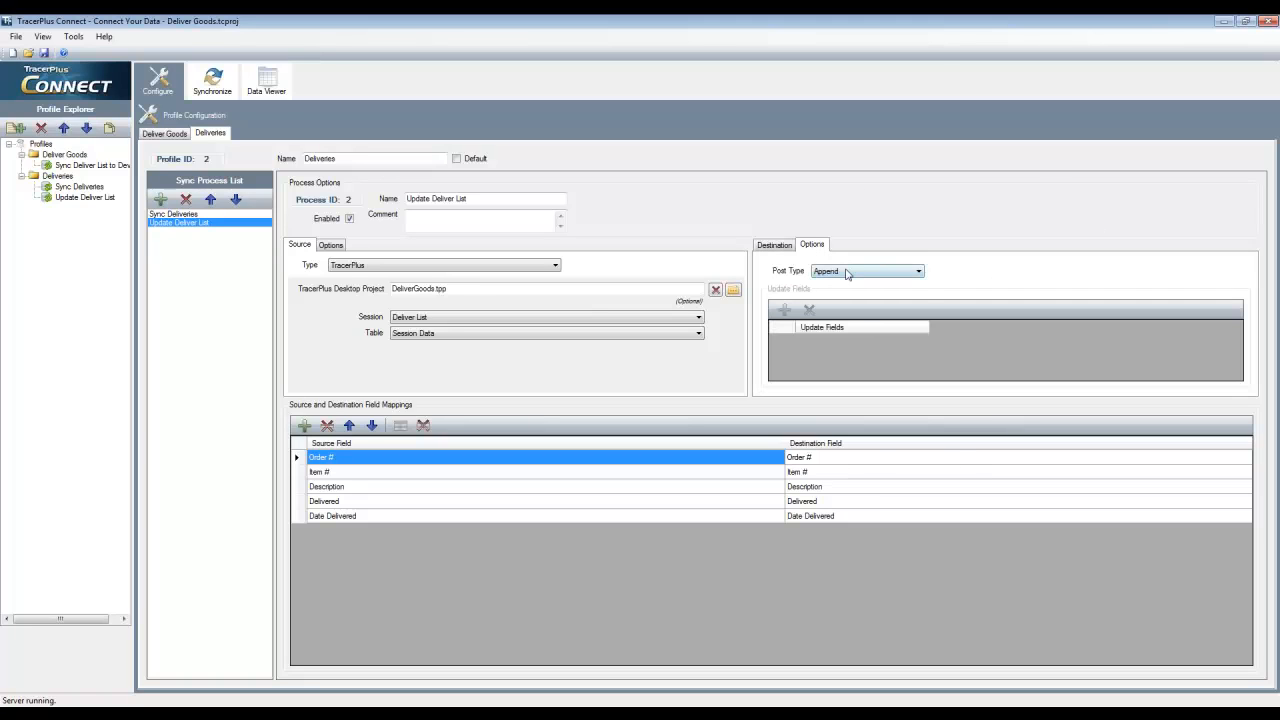
click(848, 271)
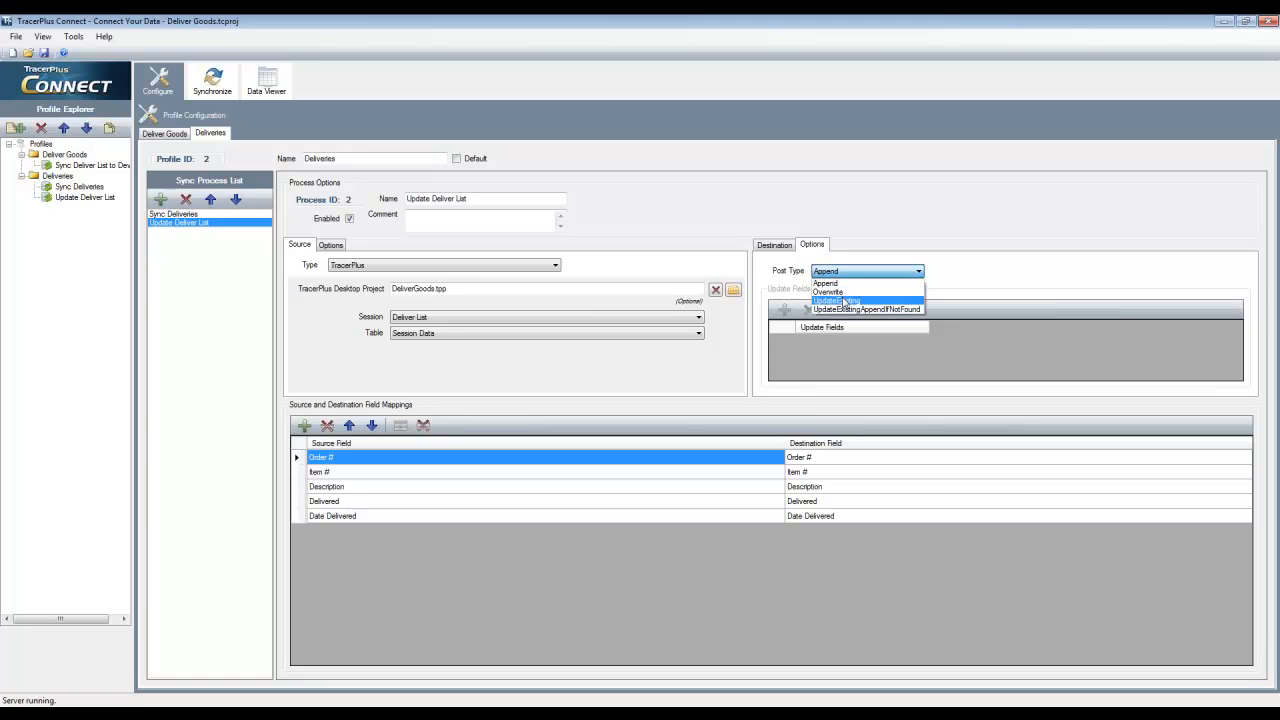
click(845, 301)
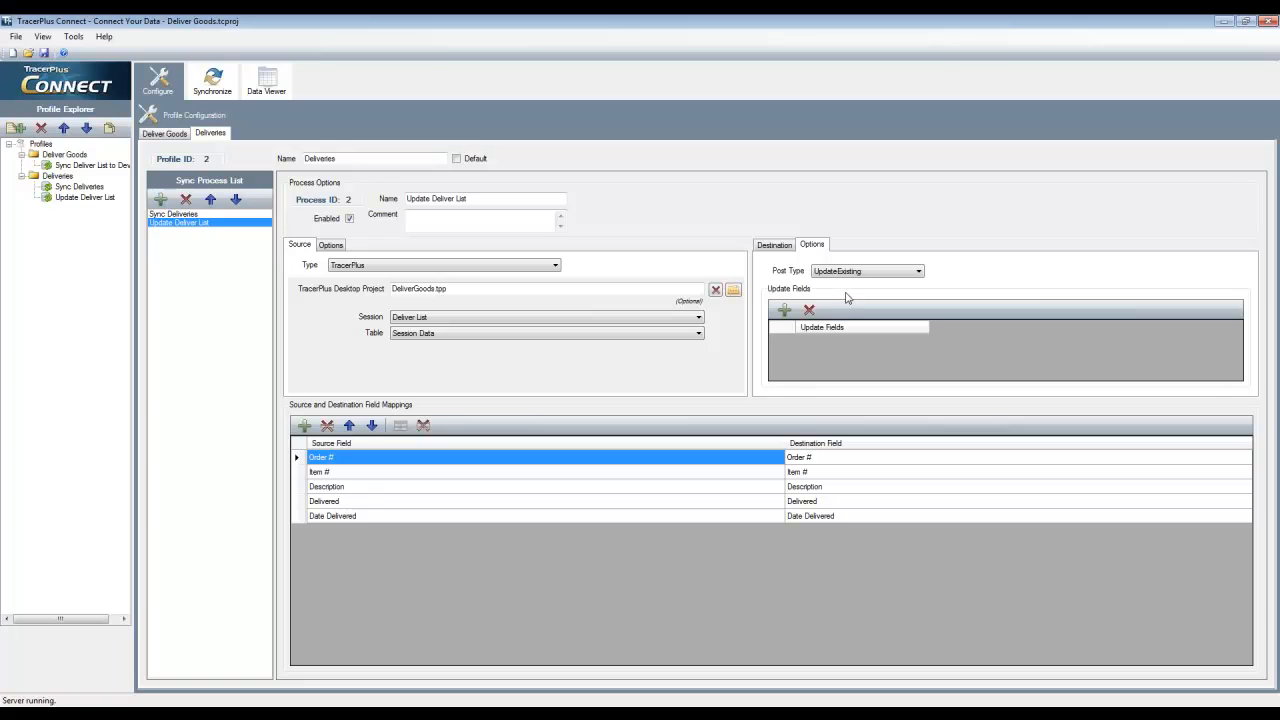
click(784, 311)
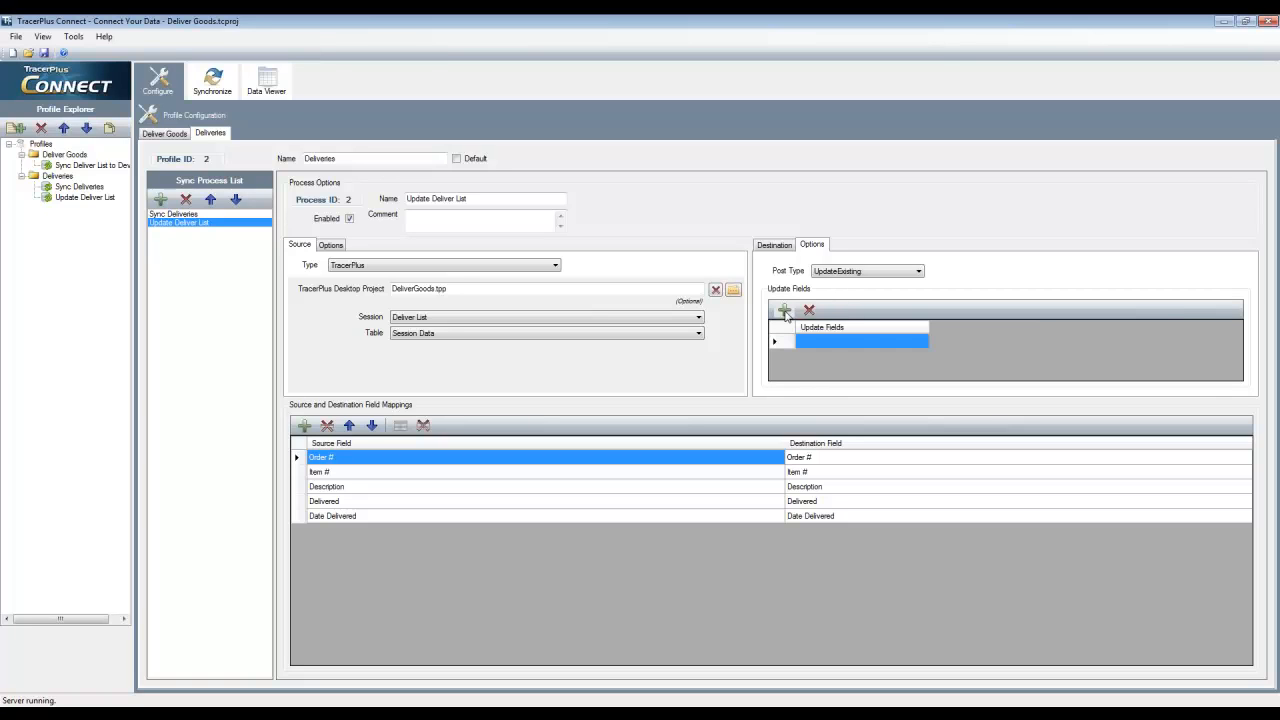
click(835, 342)
click(849, 342)
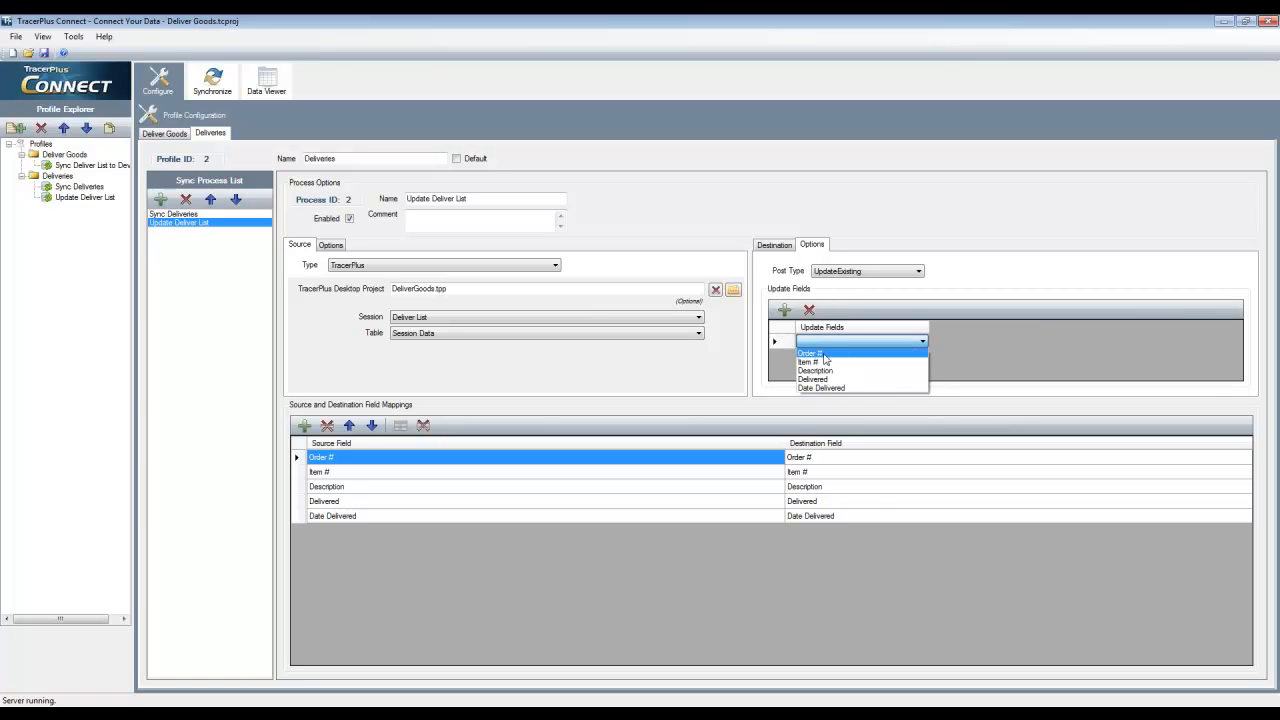
click(824, 355)
click(784, 311)
click(856, 358)
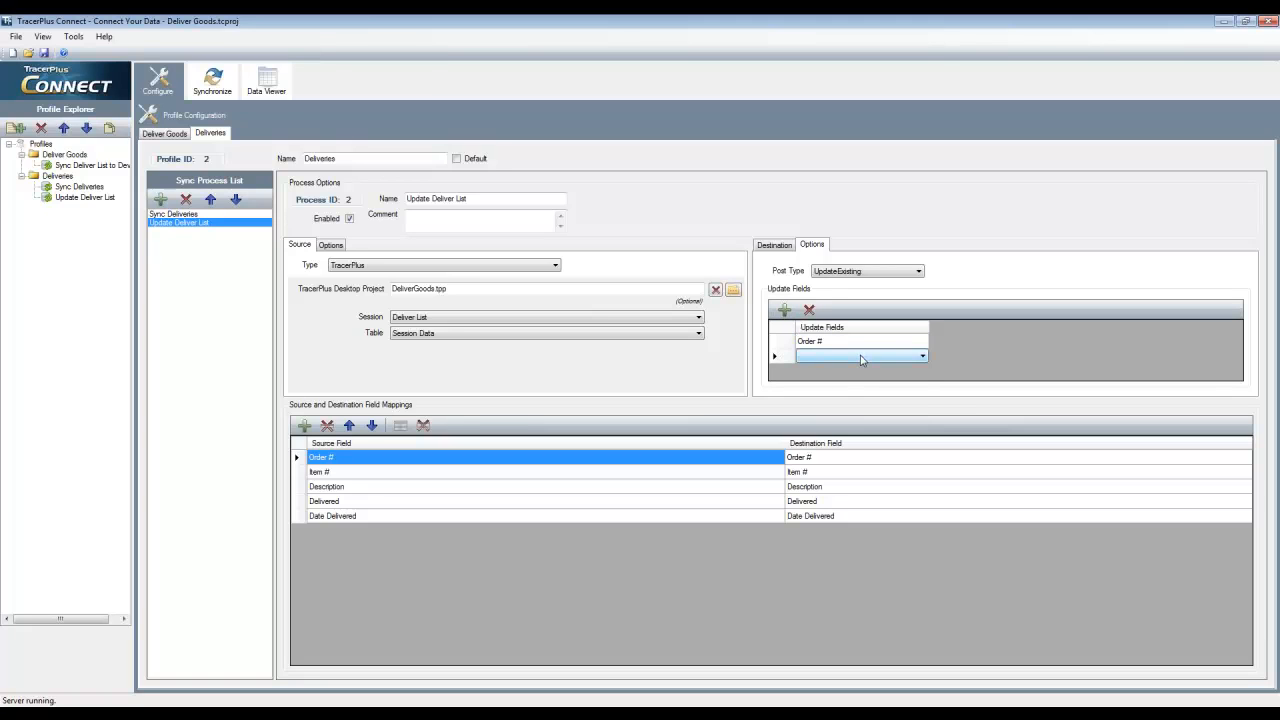
click(862, 358)
click(860, 376)
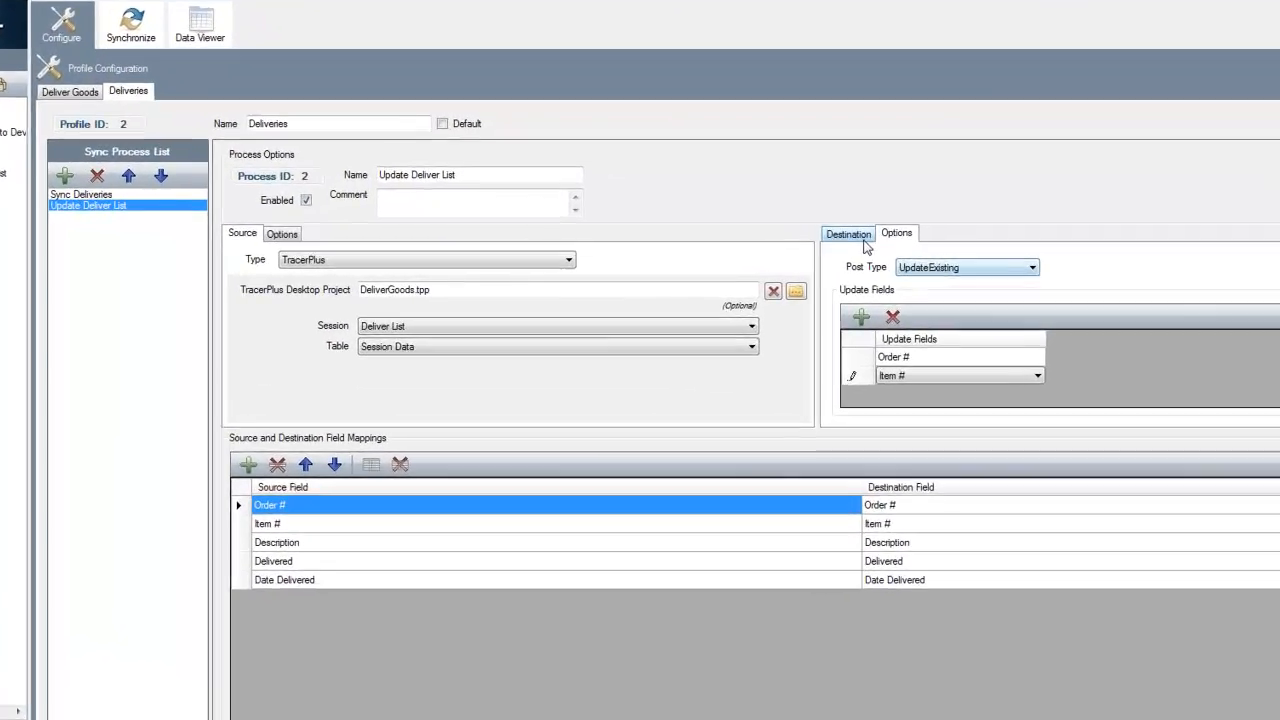
click(783, 246)
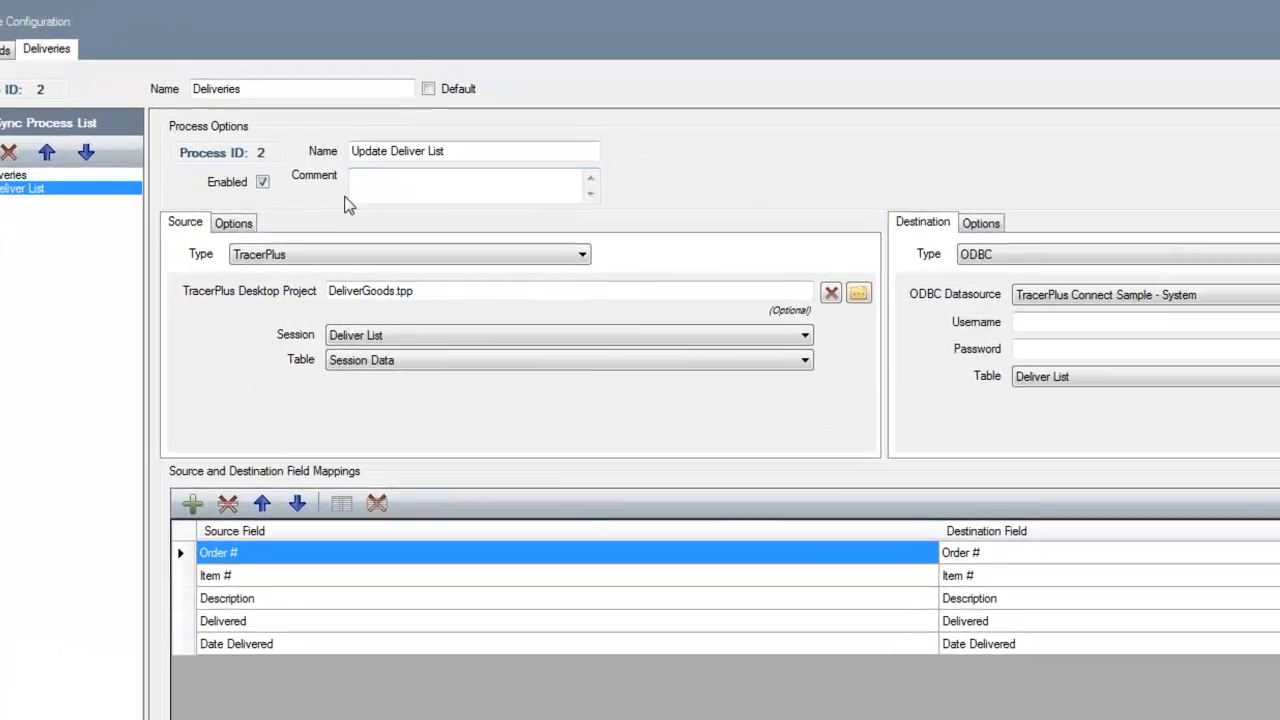
Add a source filter to Update Deliver List so that only records with Delivered = True are transferred
click(233, 223)
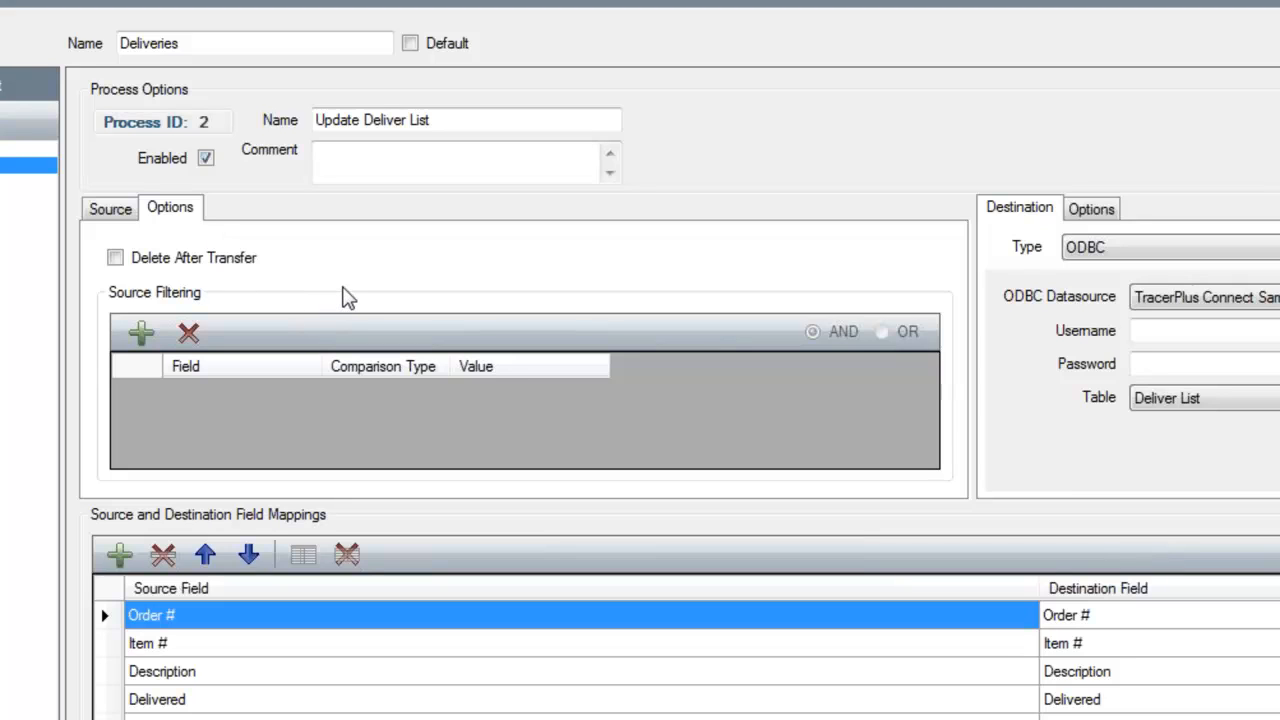
click(137, 335)
click(257, 396)
click(301, 396)
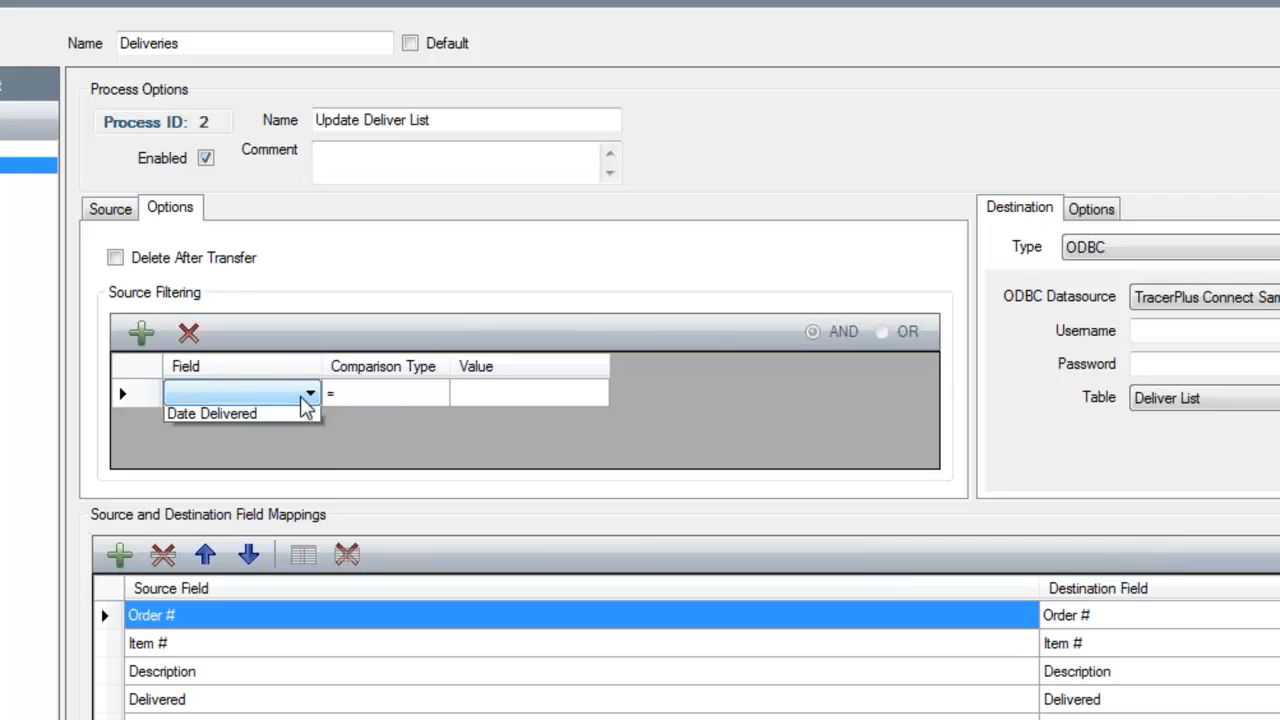
click(245, 466)
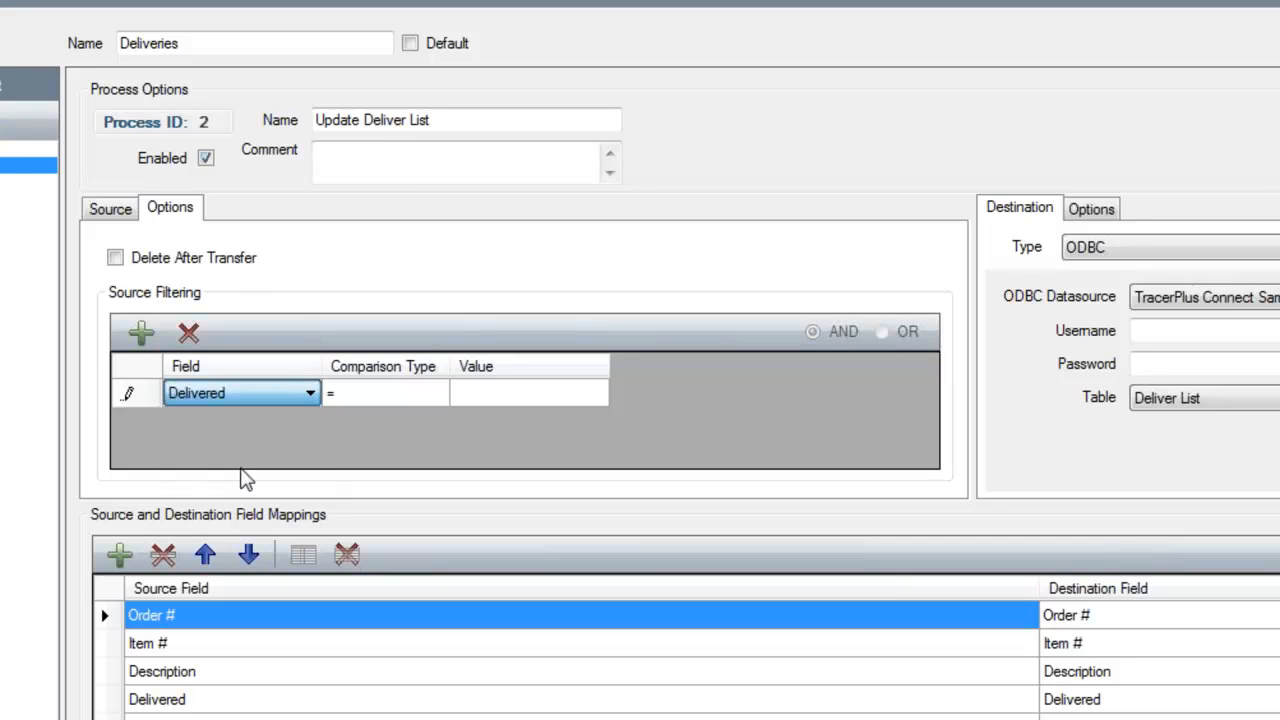
click(408, 395)
click(412, 396)
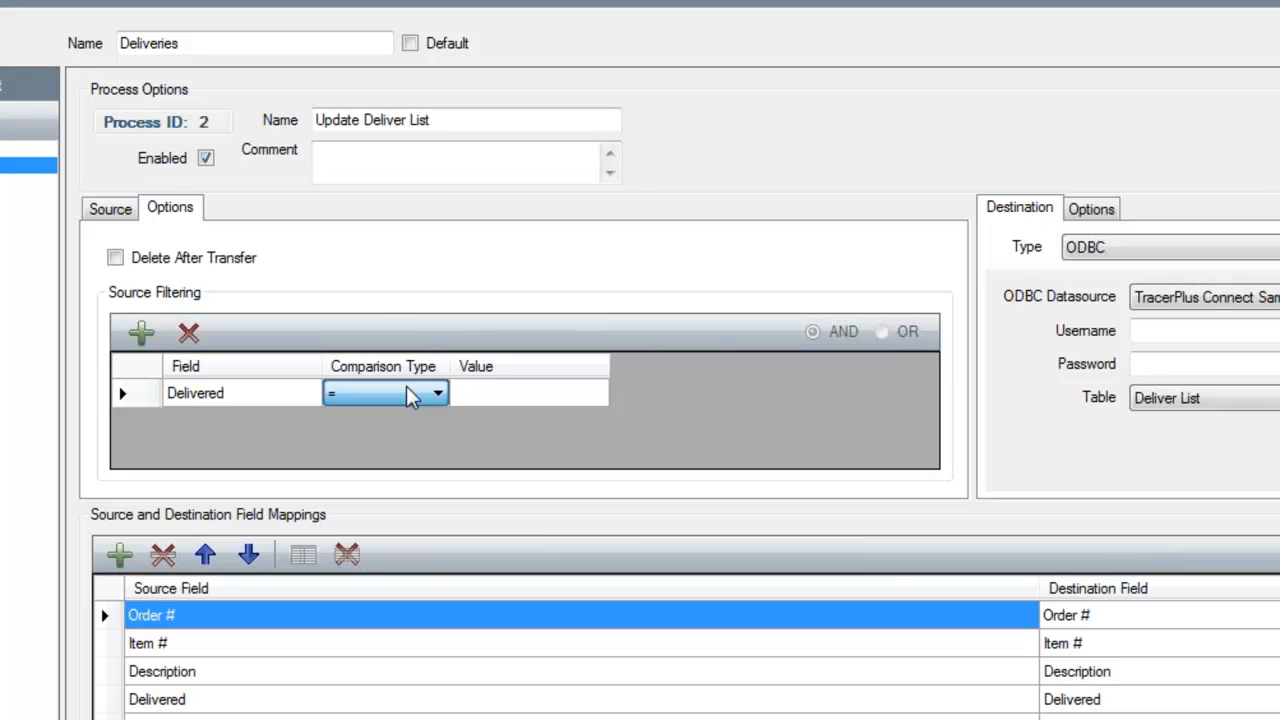
click(492, 397)
text(True)
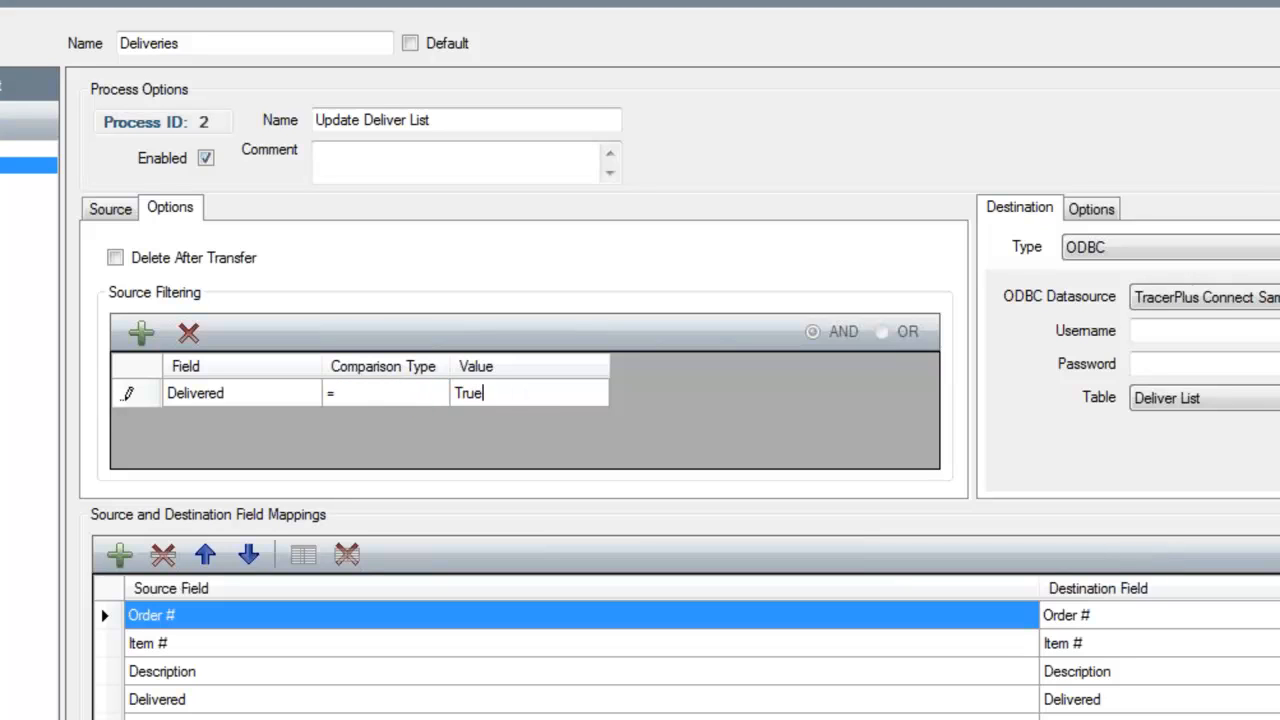
key(Return)
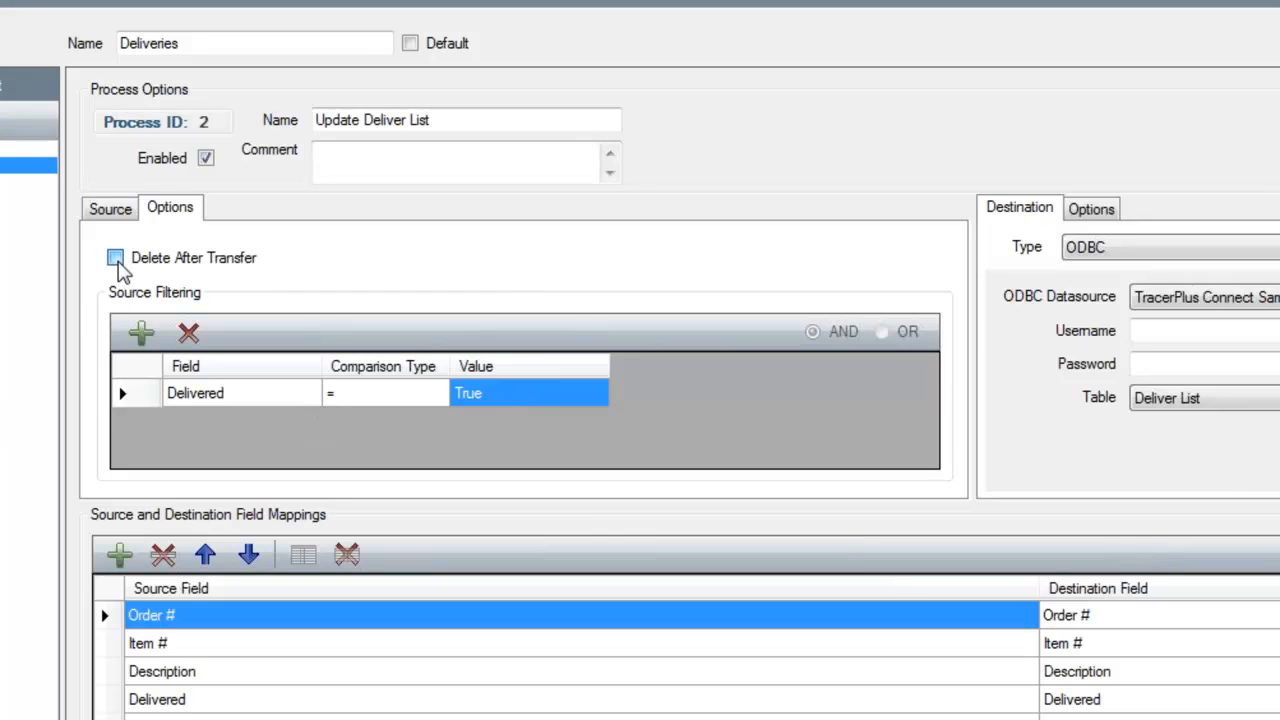
Enable Delete After Transfer in the source options of Update Deliver List, and return to the Sync Deliveries process
click(116, 259)
click(415, 447)
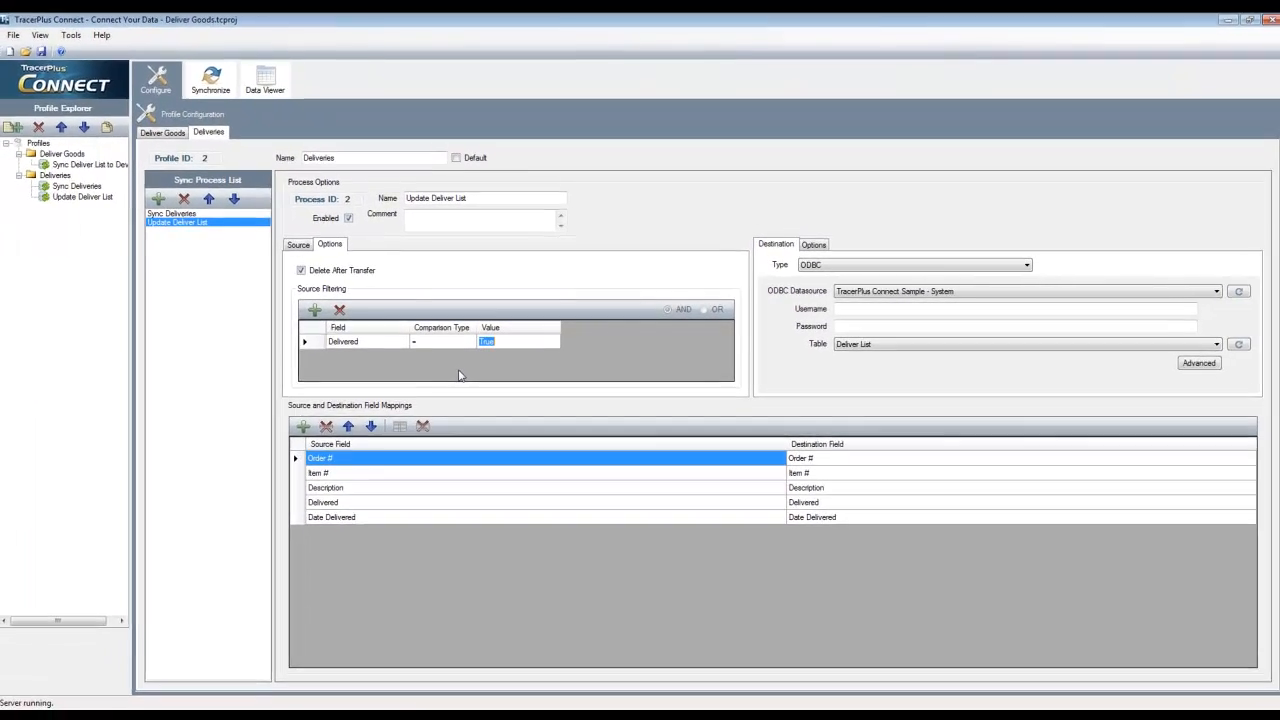
click(300, 245)
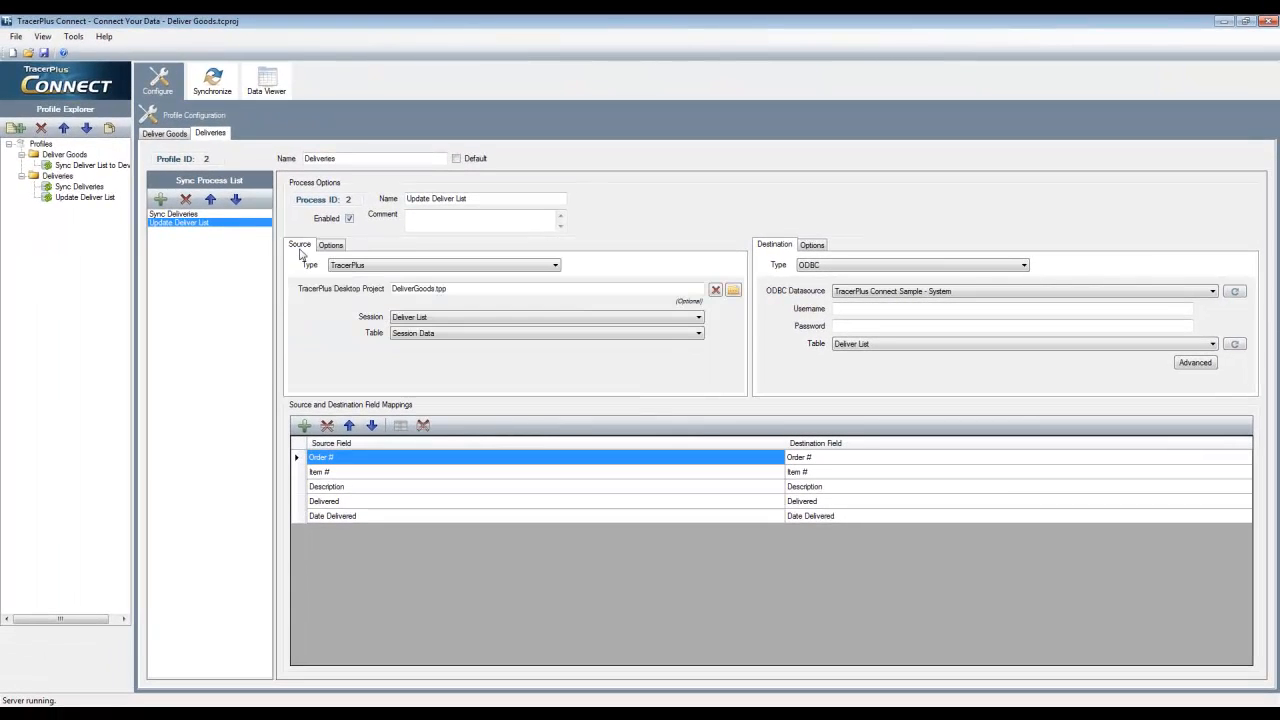
click(195, 214)
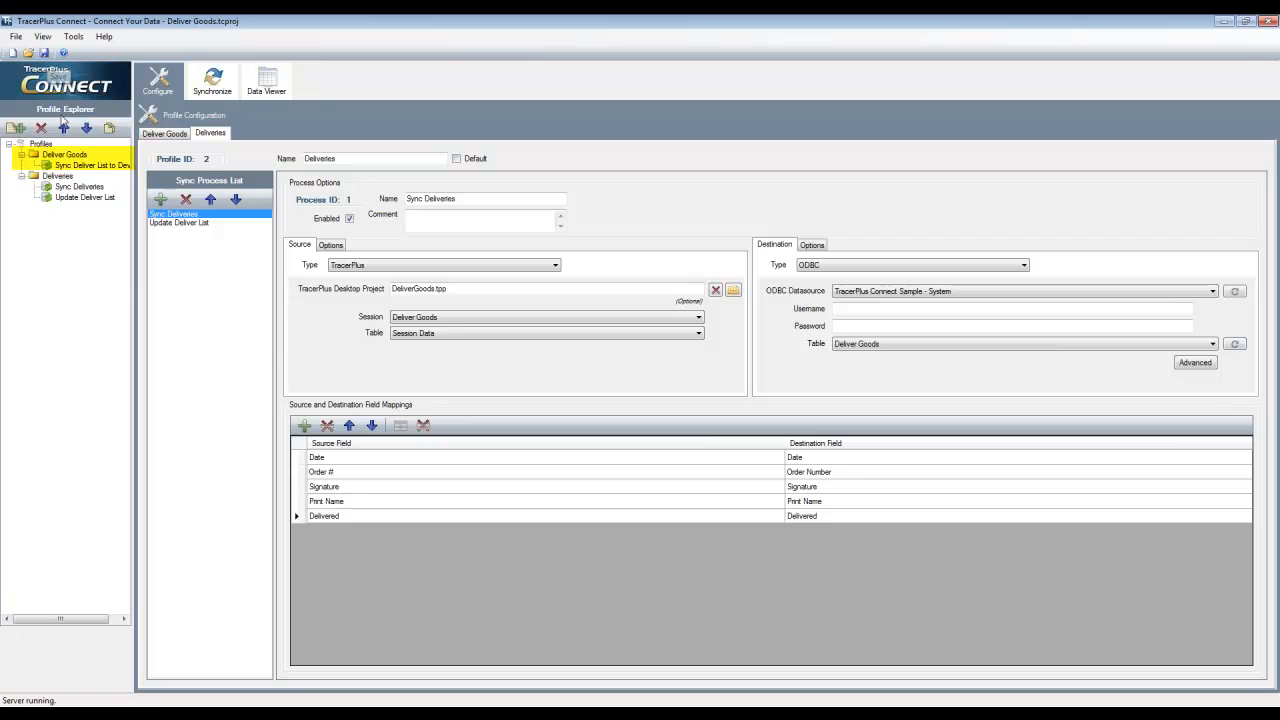
Set the destination post type of Sync Deliver List to Device in the Deliver Goods profile to Overwrite
click(80, 165)
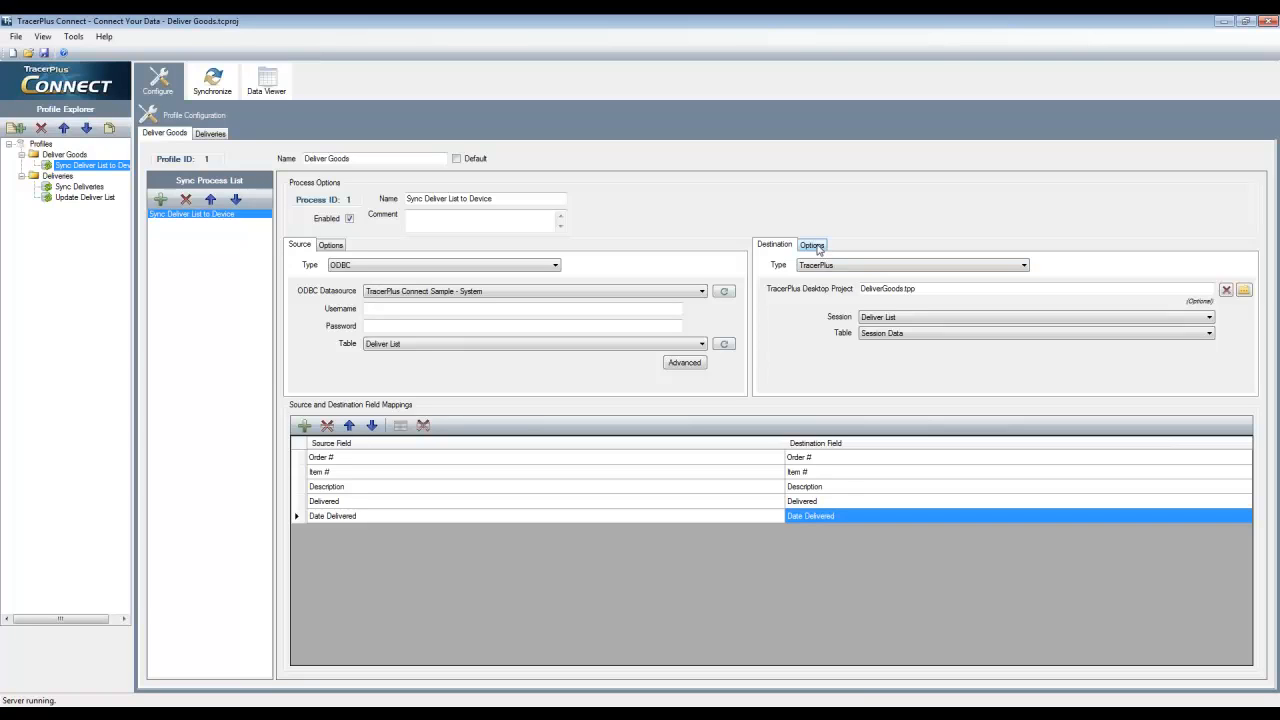
click(818, 249)
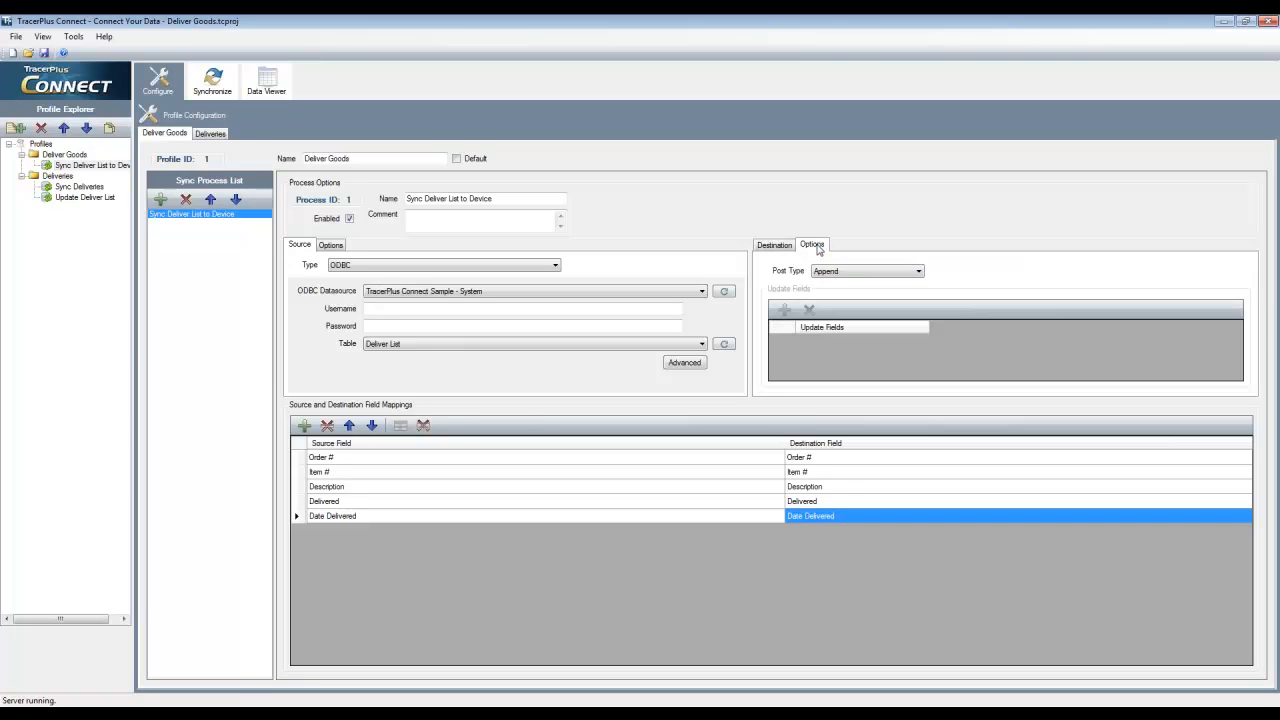
click(878, 272)
click(840, 292)
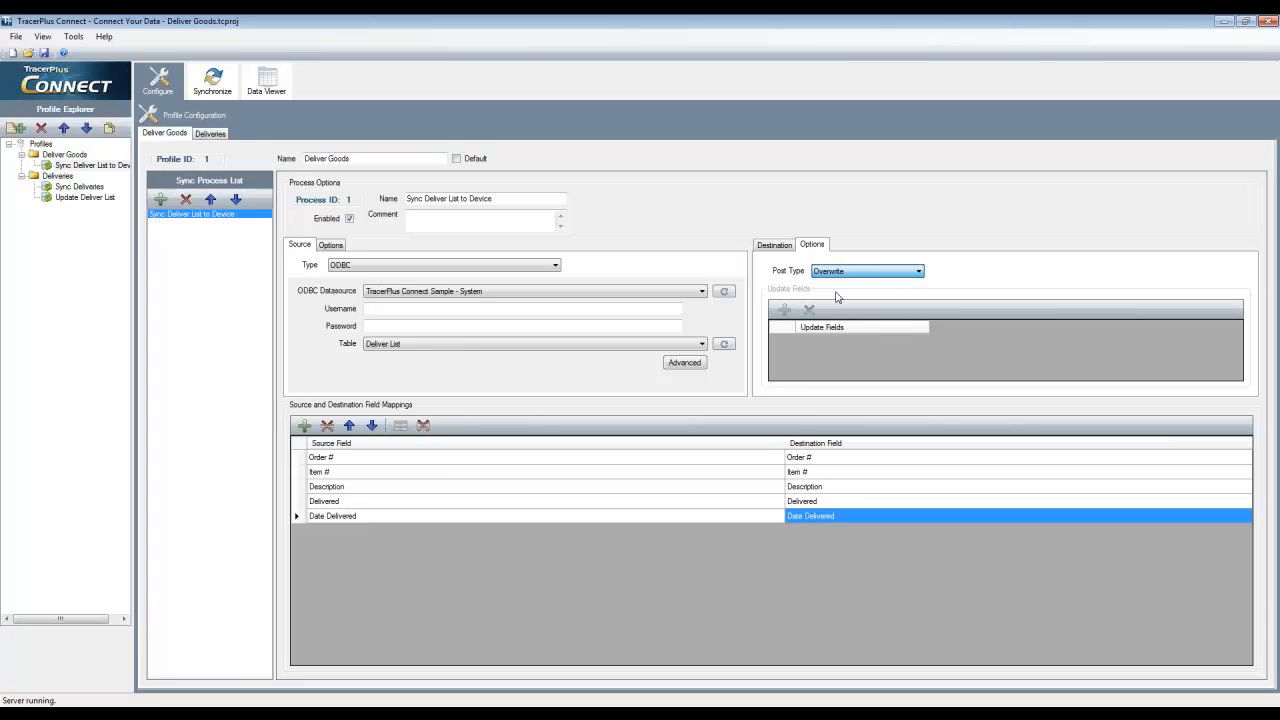
click(780, 247)
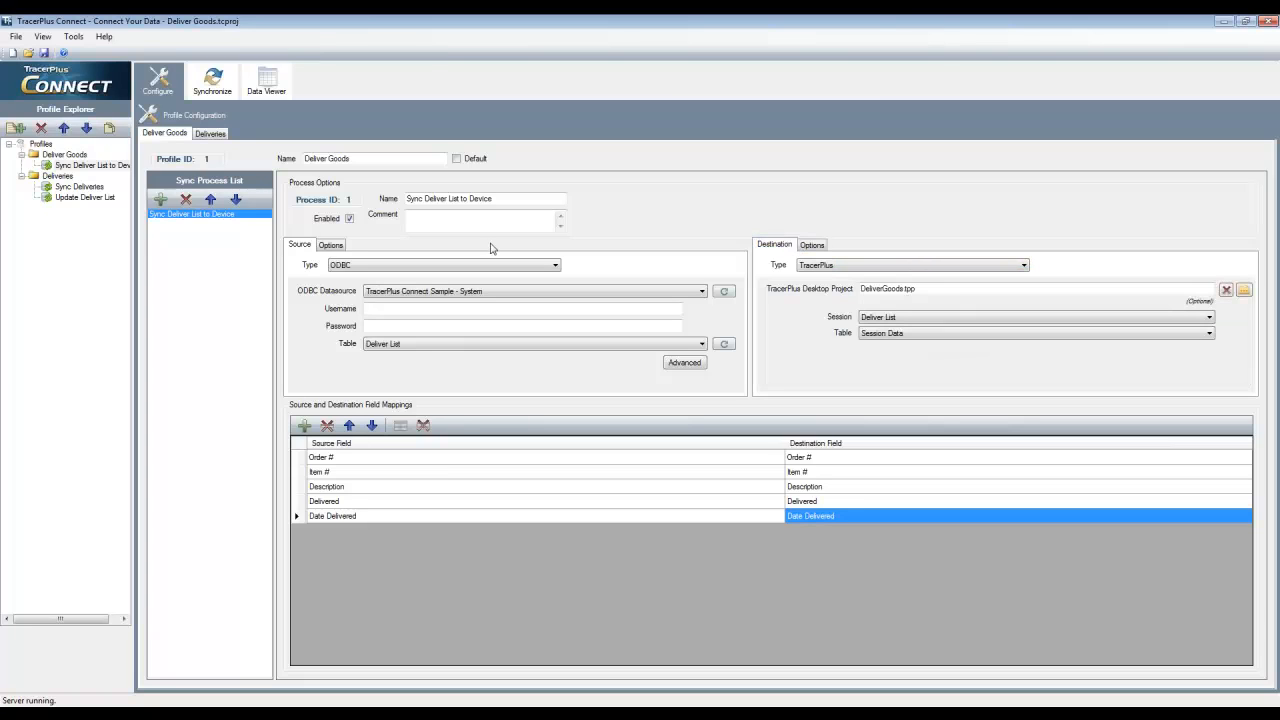
Add a source filter to Sync Deliver List to Device that limits it to records with Delivered = False
click(329, 246)
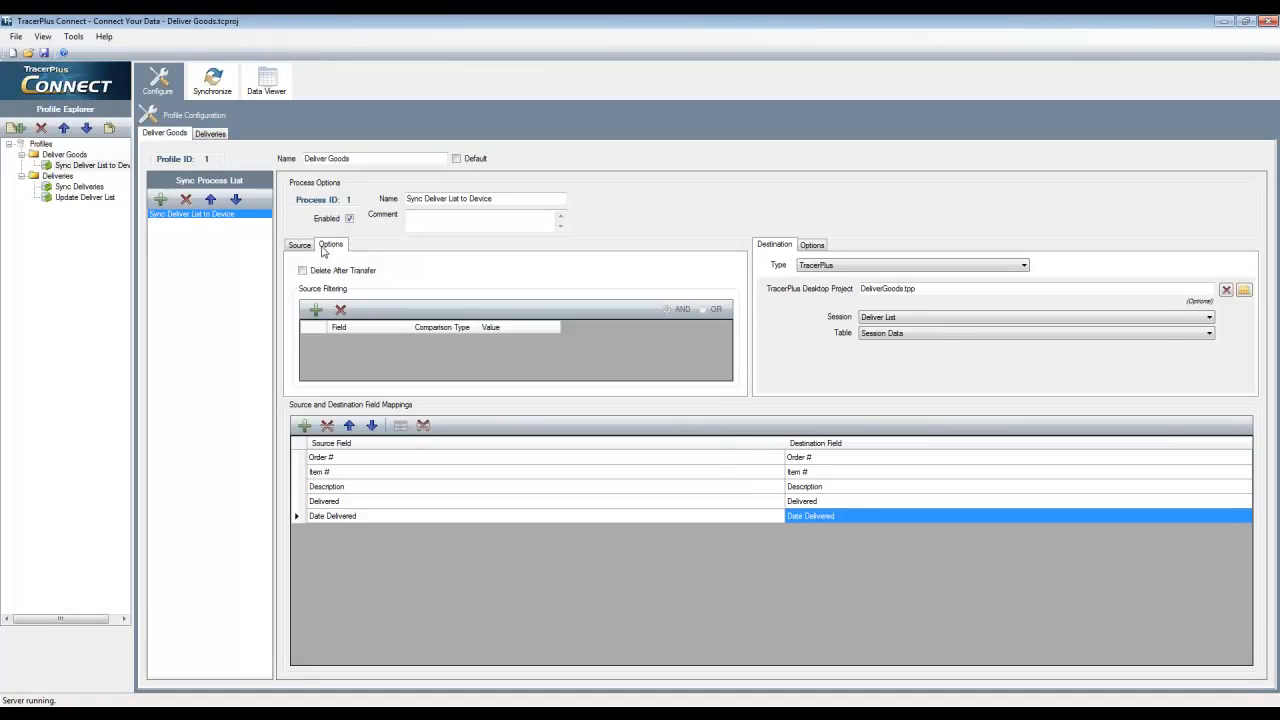
click(316, 311)
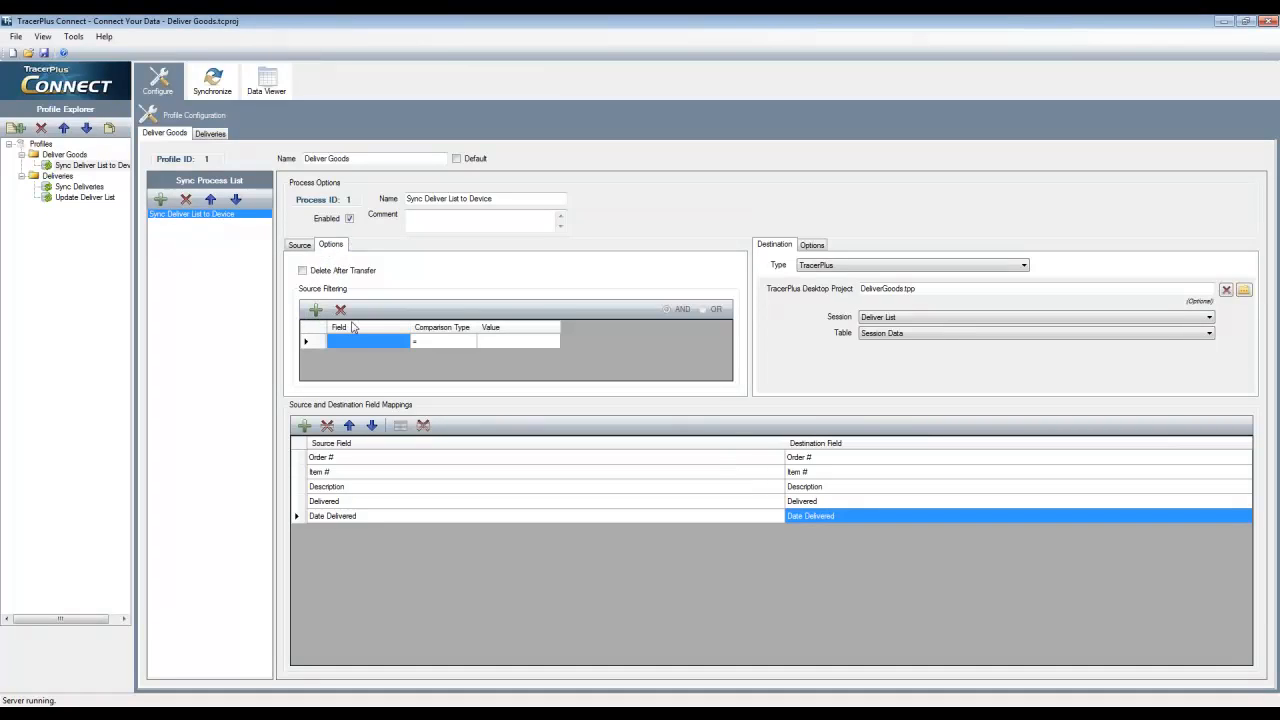
click(406, 344)
click(406, 342)
click(359, 380)
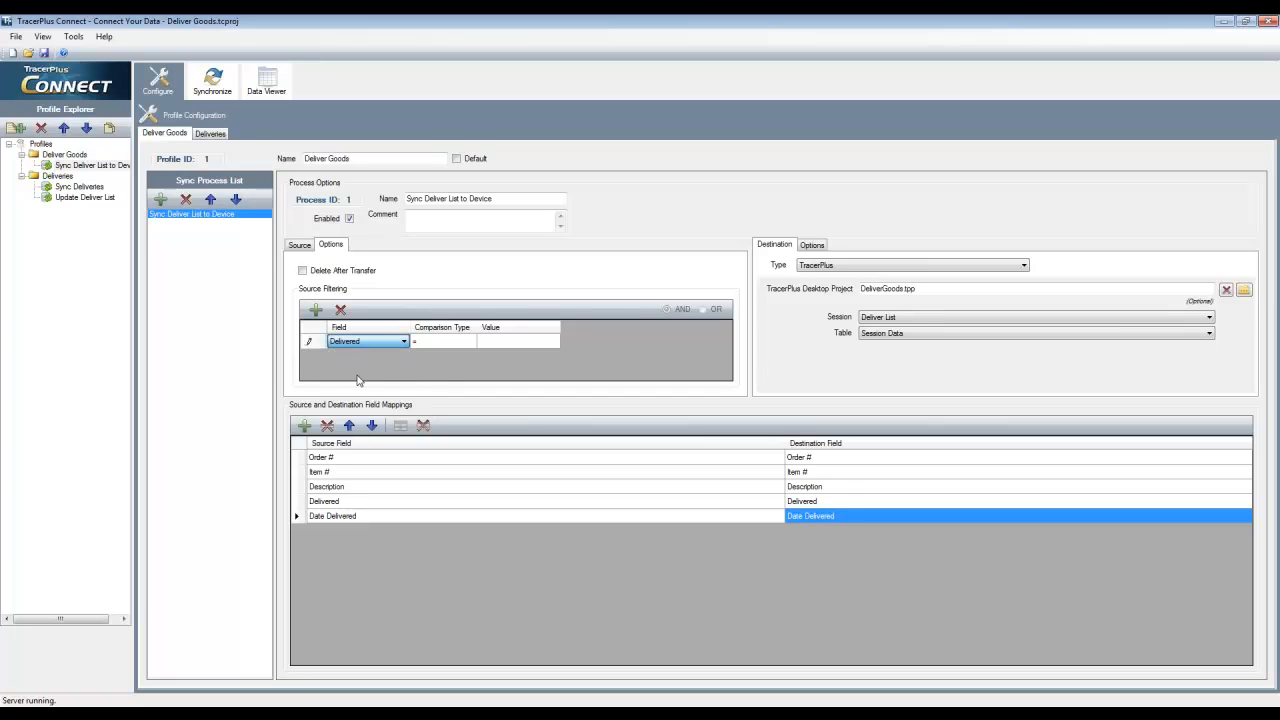
click(506, 341)
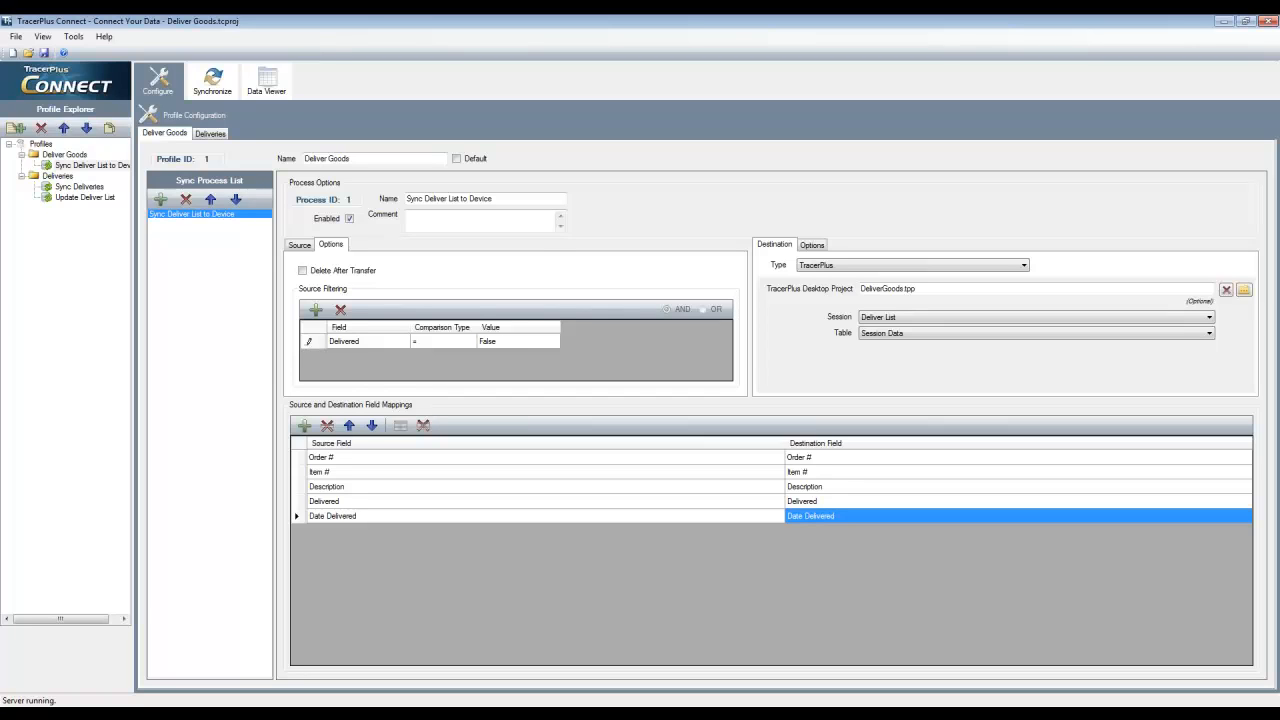
key(Return)
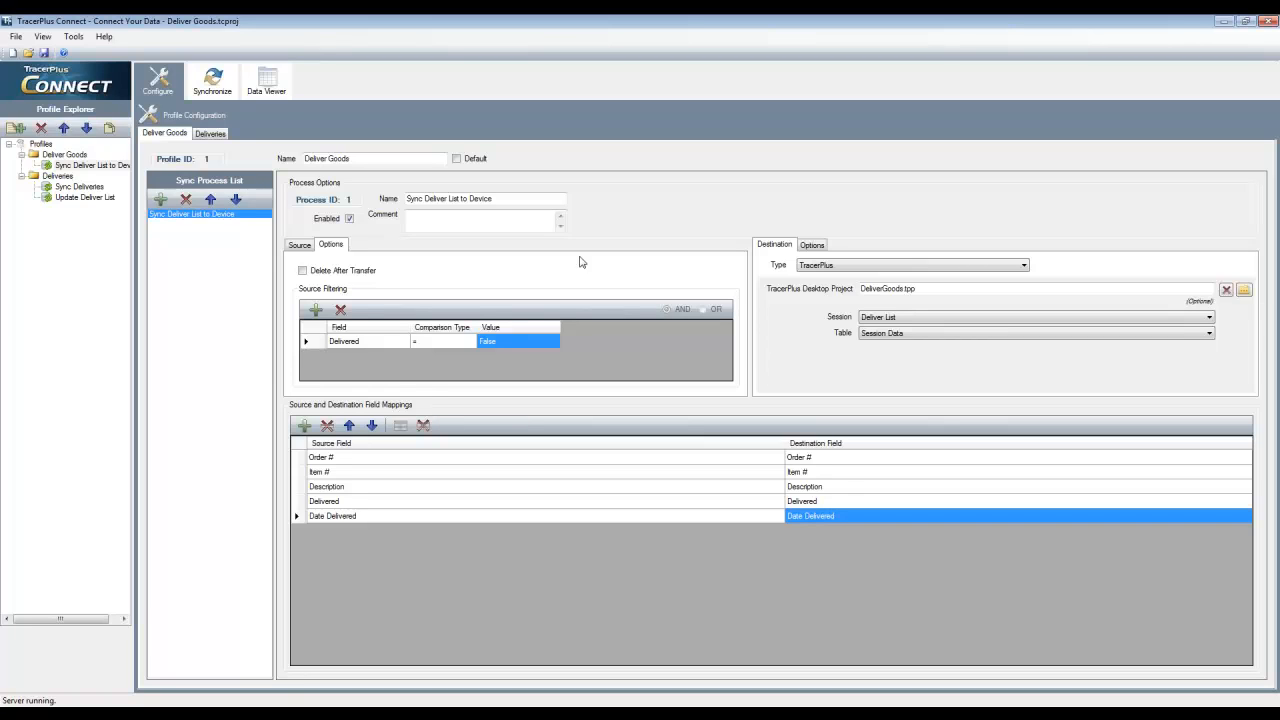
click(300, 245)
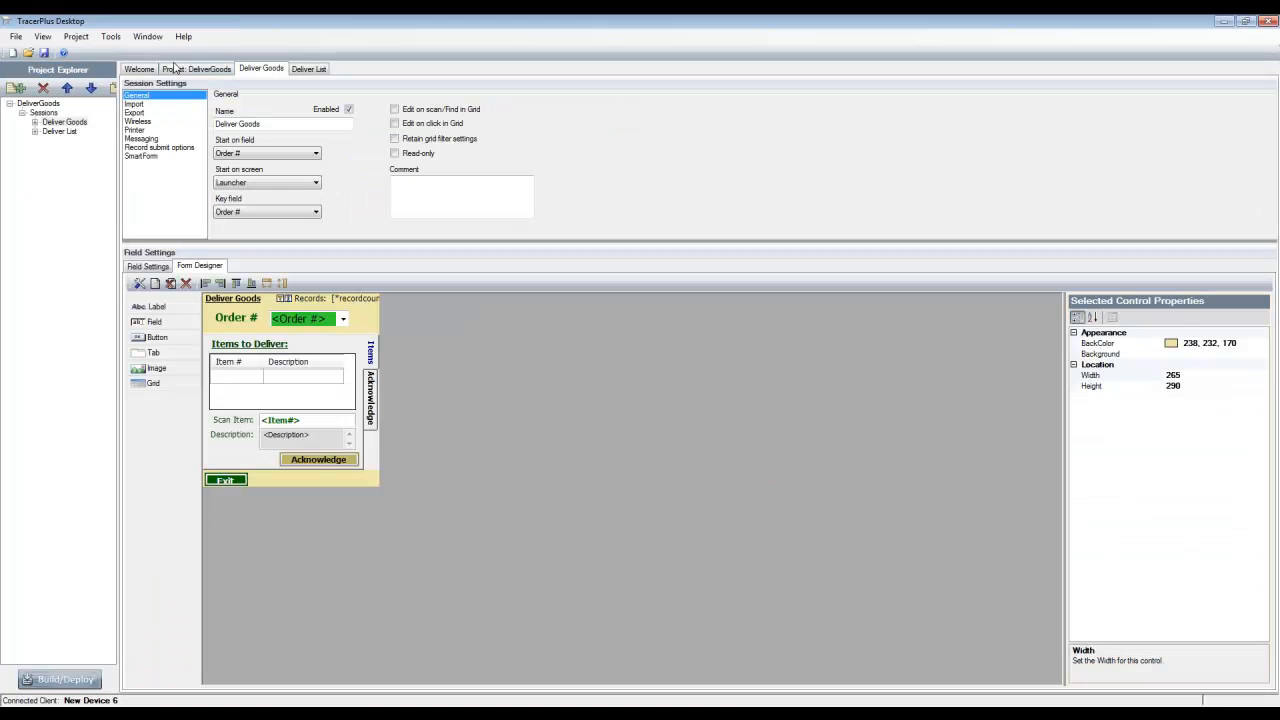
In TracerPlus Desktop, add a data integration host to the DeliverGoods project with the IP address 192.168.4.13
click(180, 69)
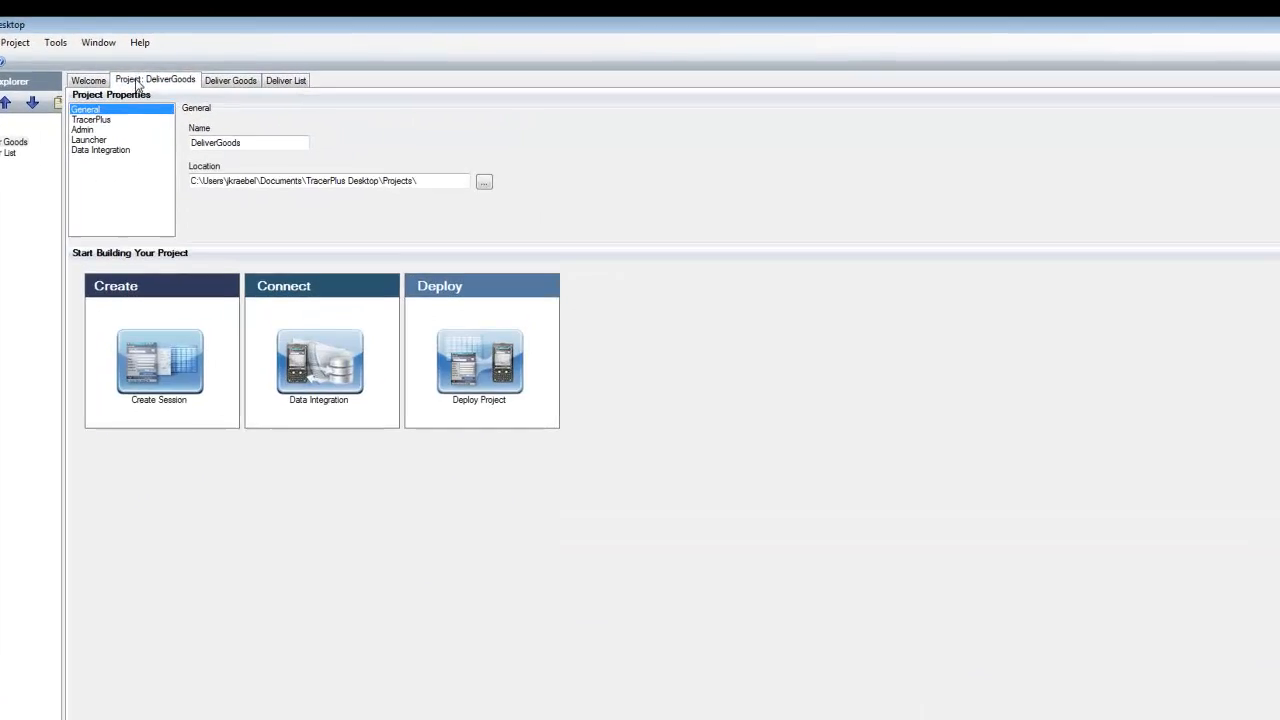
click(74, 166)
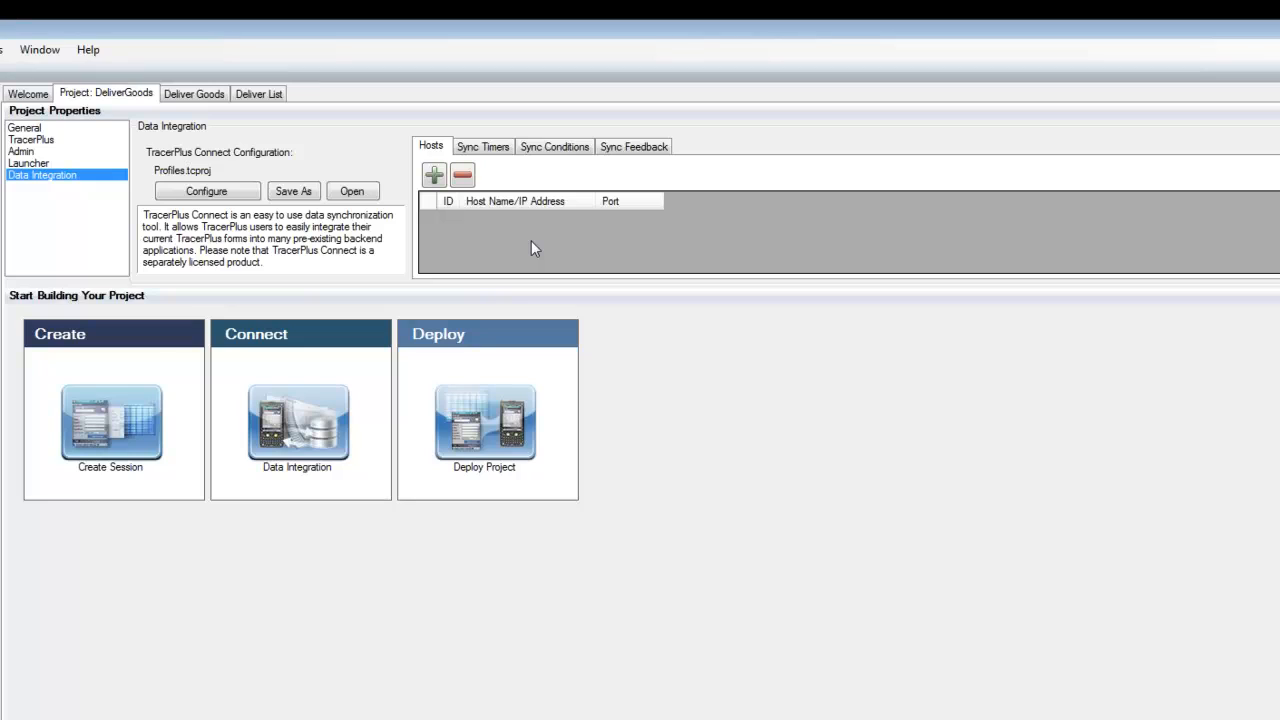
click(430, 181)
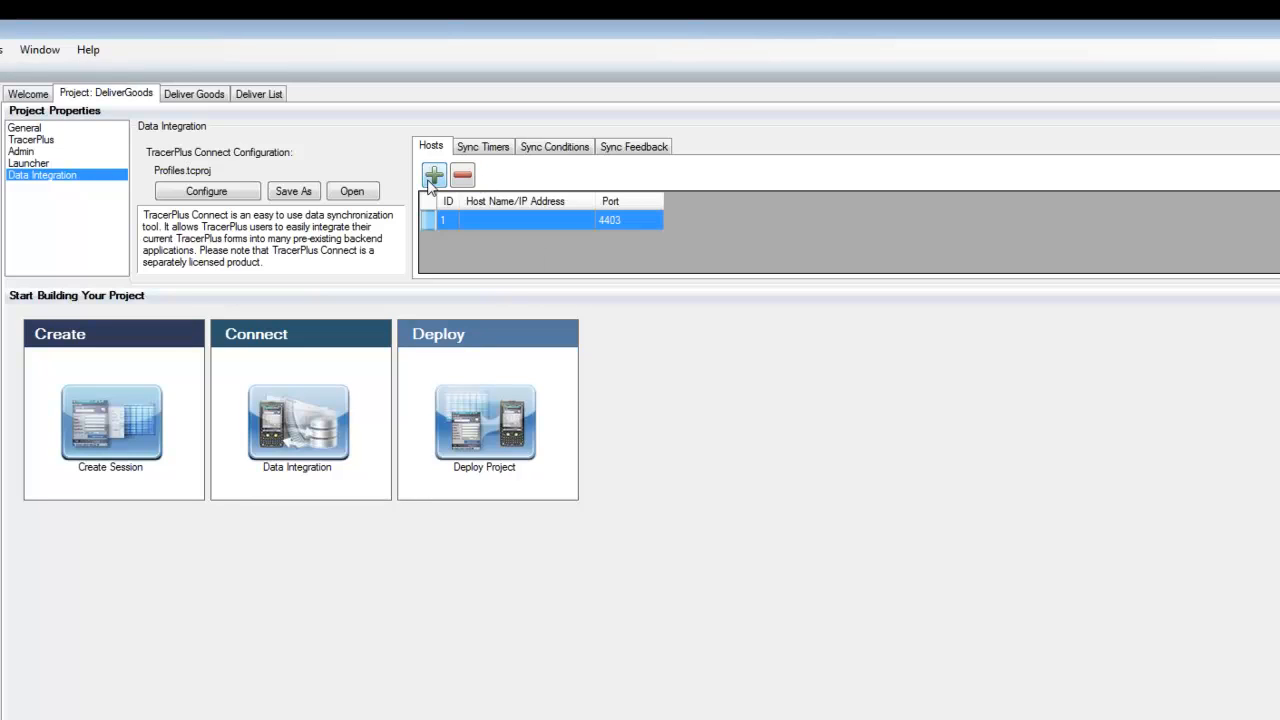
click(505, 220)
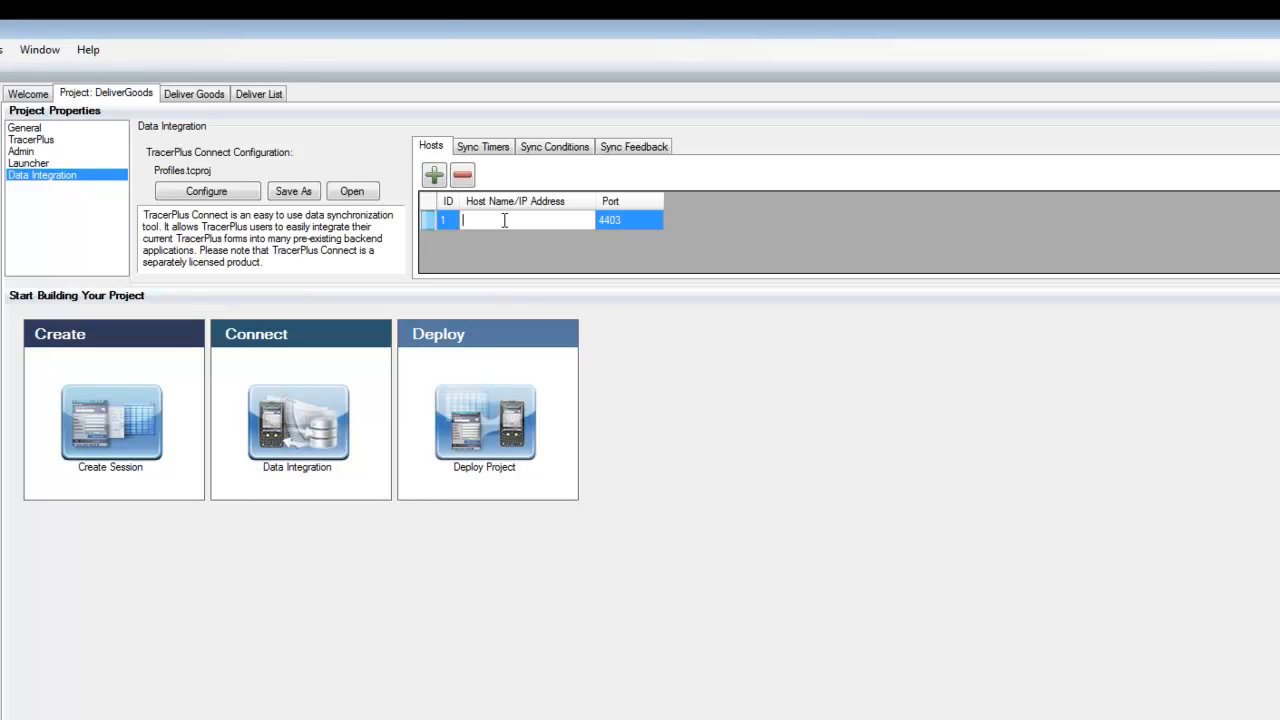
text(192.168.4.13)
key(Return)
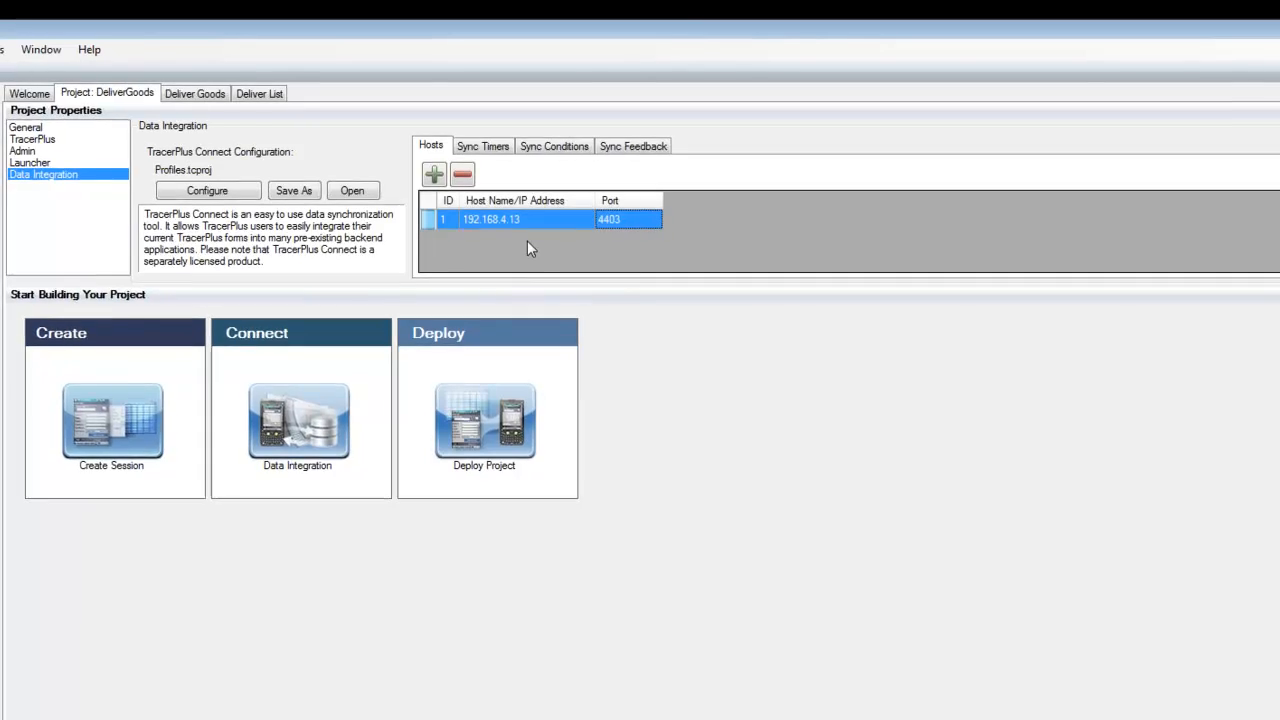
Add a new session to the DeliverGoods project and display its settings
click(17, 141)
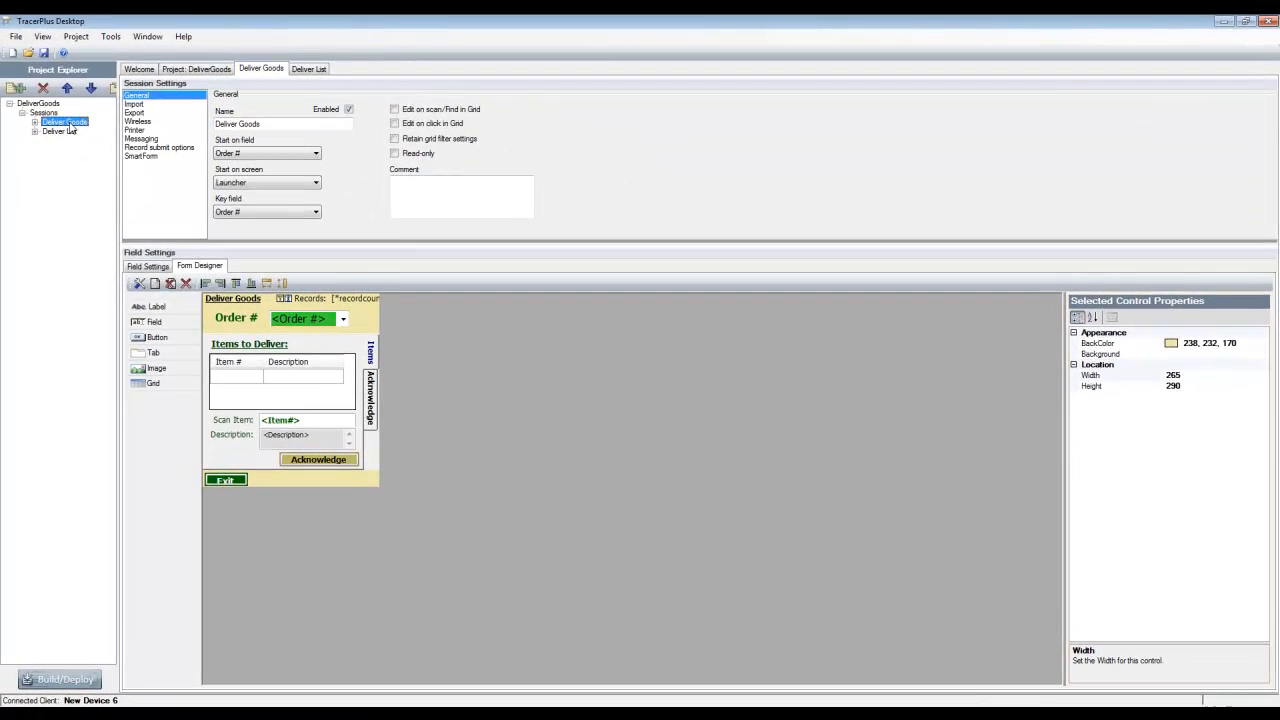
click(148, 266)
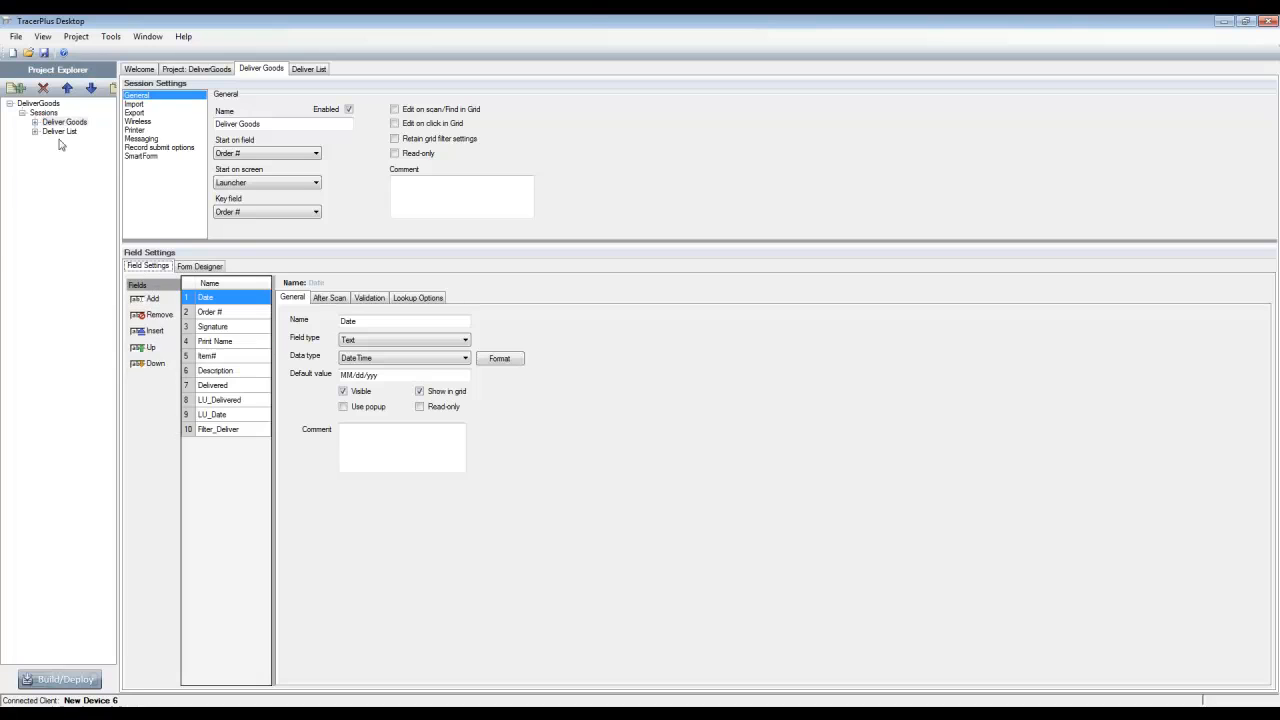
click(16, 90)
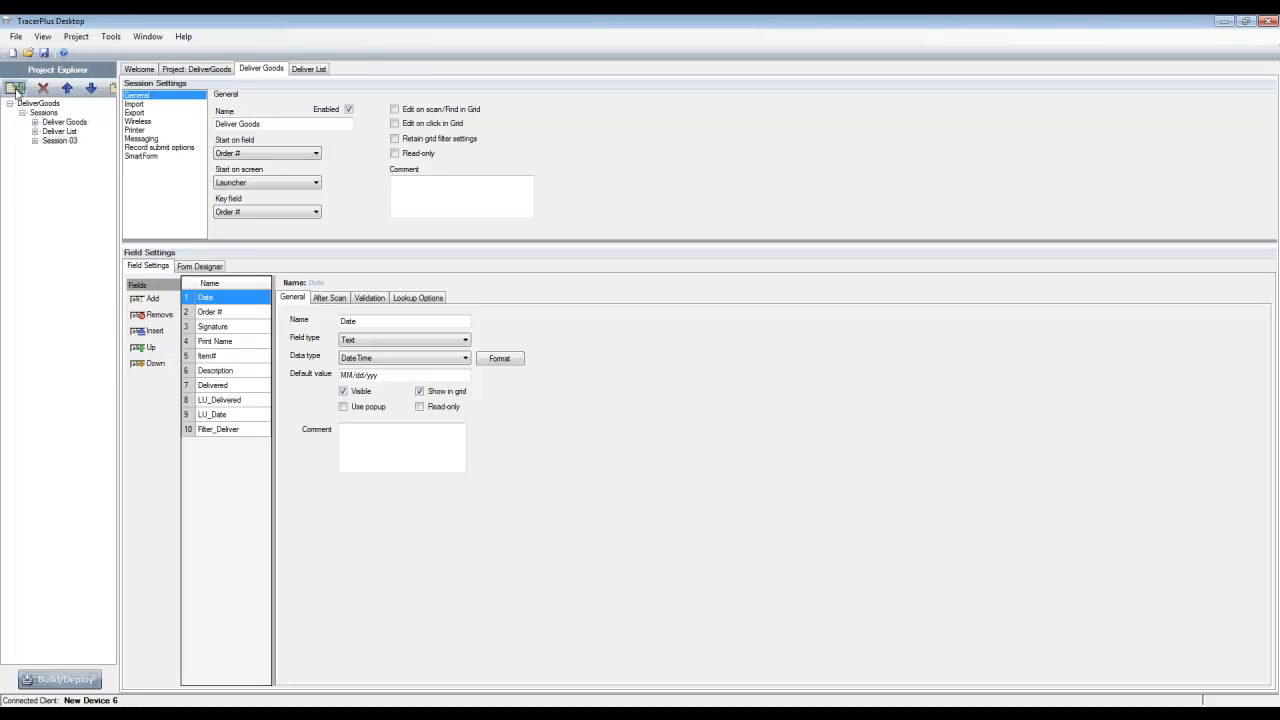
click(60, 141)
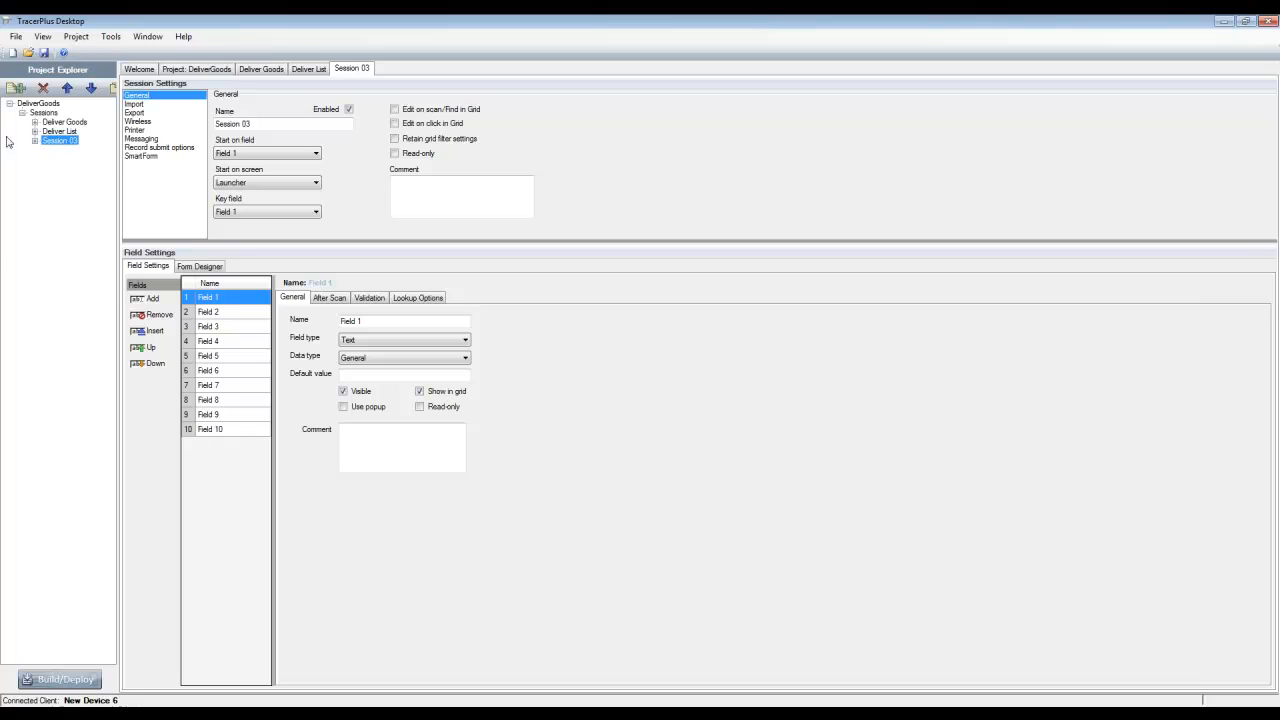
Remove all fields from the new session except Field 1
click(207, 313)
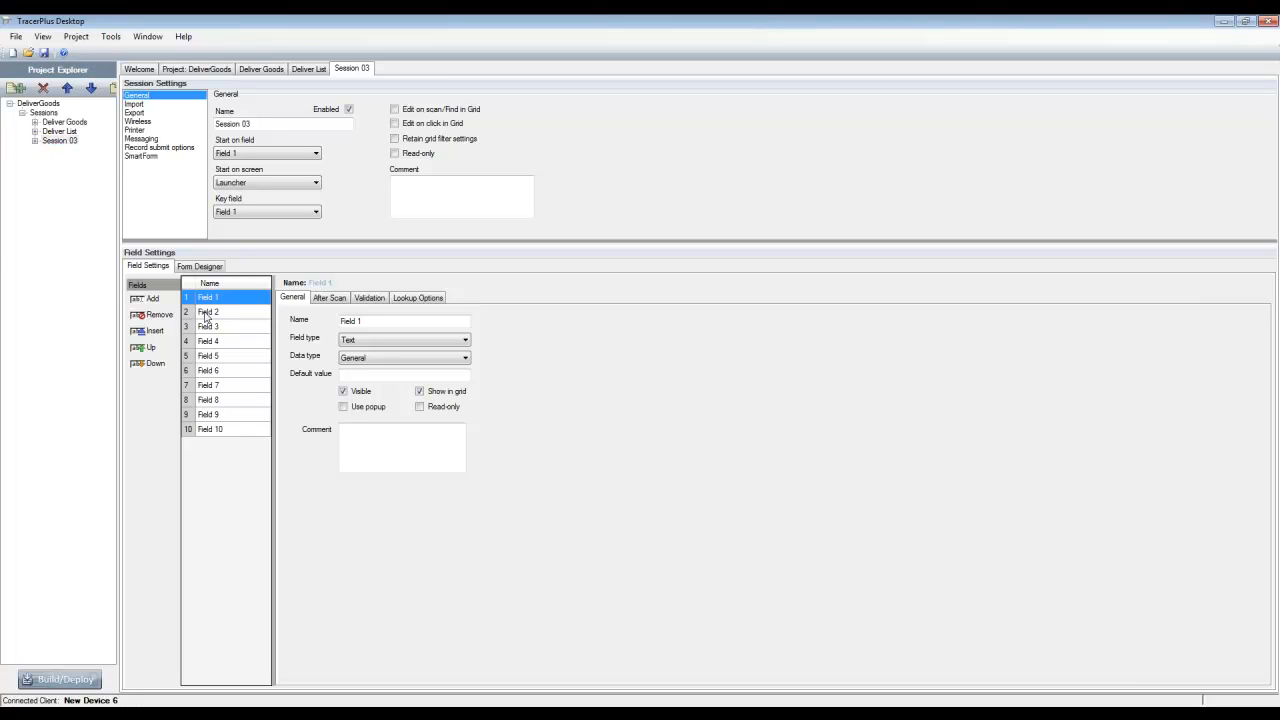
click(153, 316)
click(153, 316)
click(153, 316)
click(153, 316)
click(153, 316)
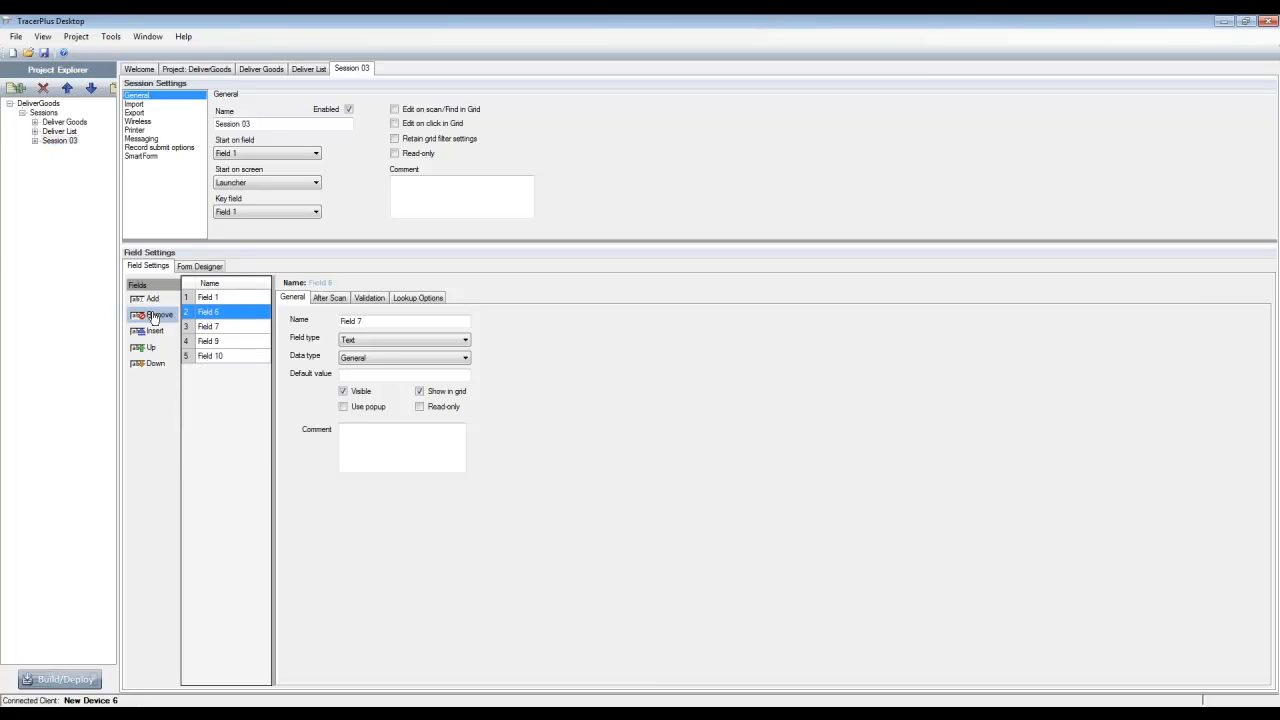
click(153, 316)
click(153, 316)
click(153, 316)
click(153, 316)
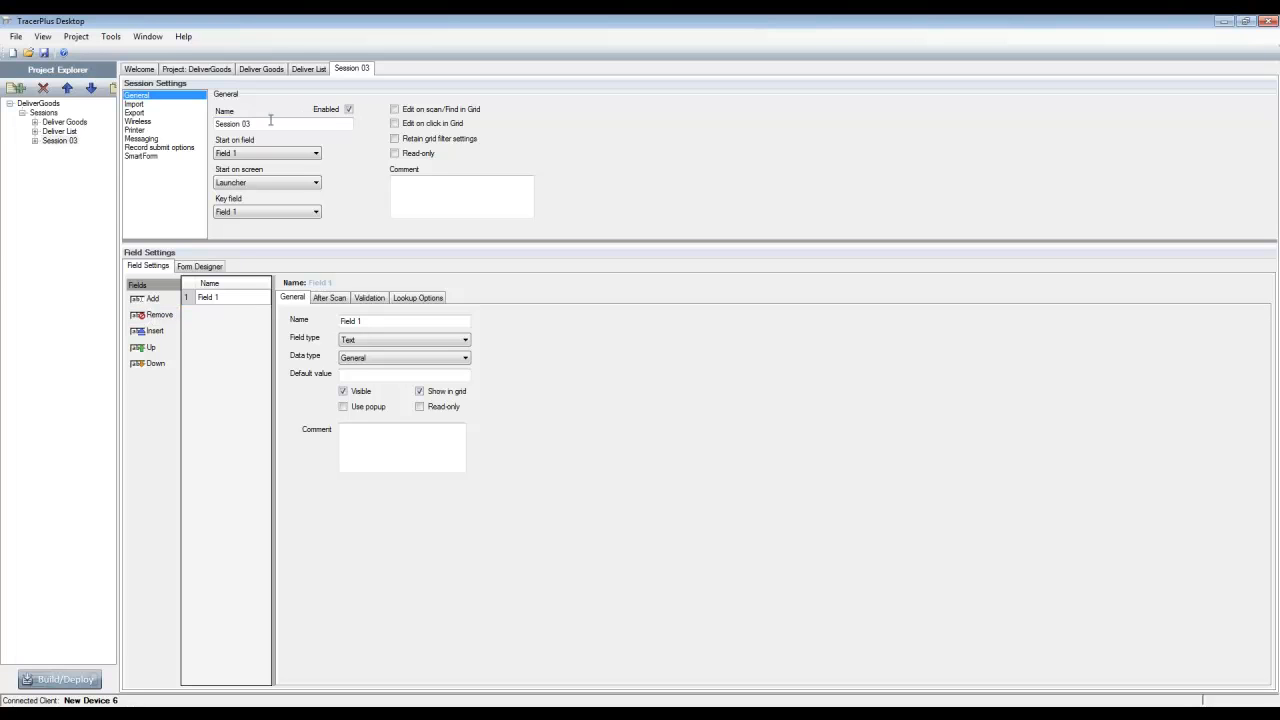
Name the new session Sync Data and start its form design from a blank canvas
drag(270, 123, 178, 135)
text(Sync Data)
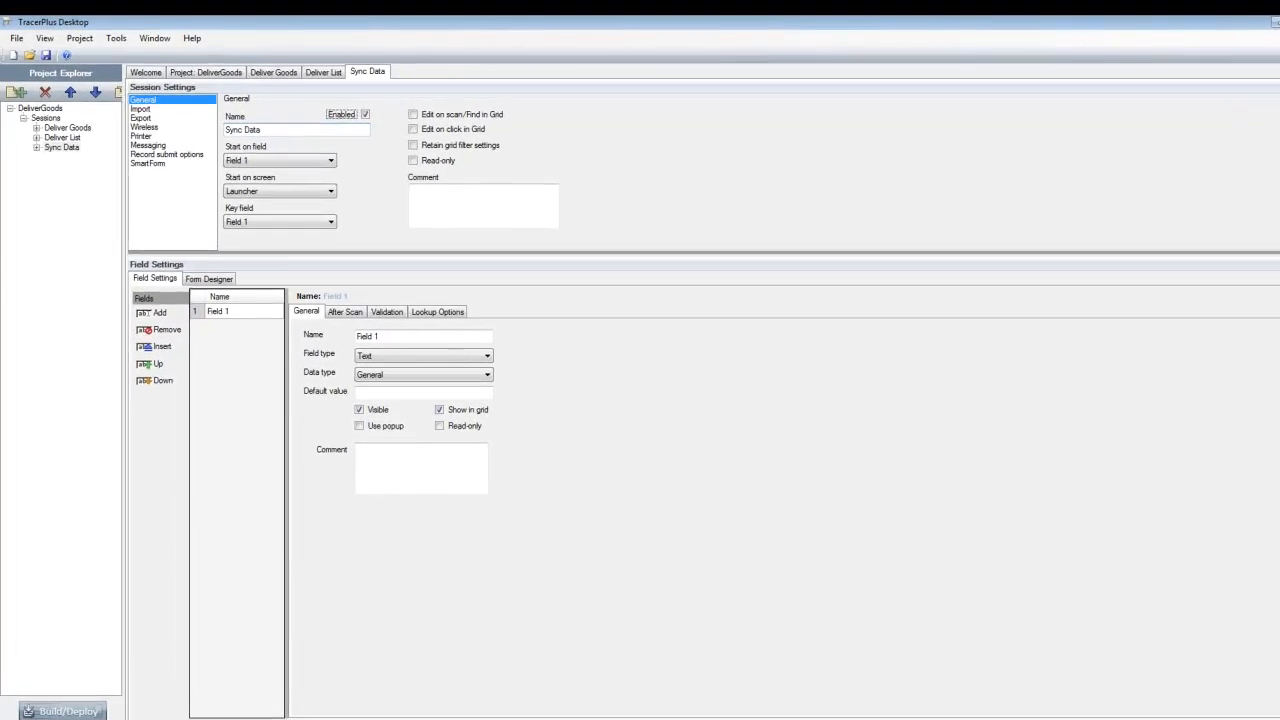
click(208, 279)
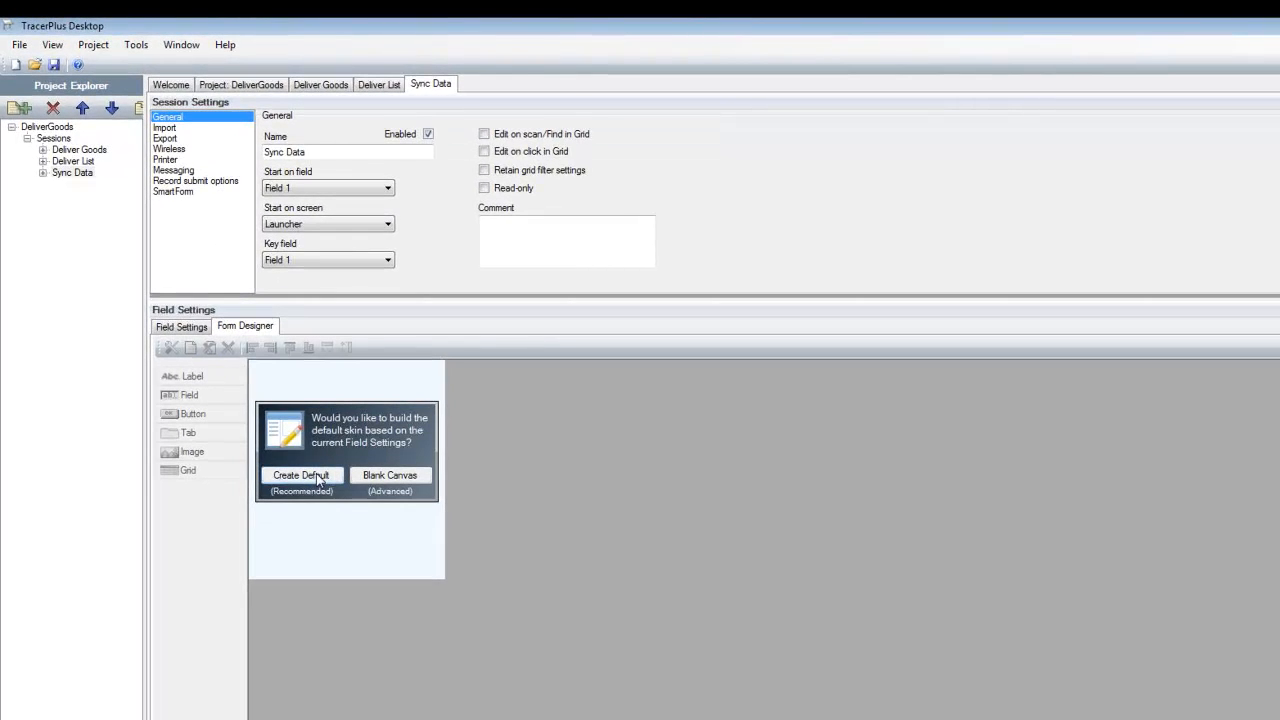
click(378, 479)
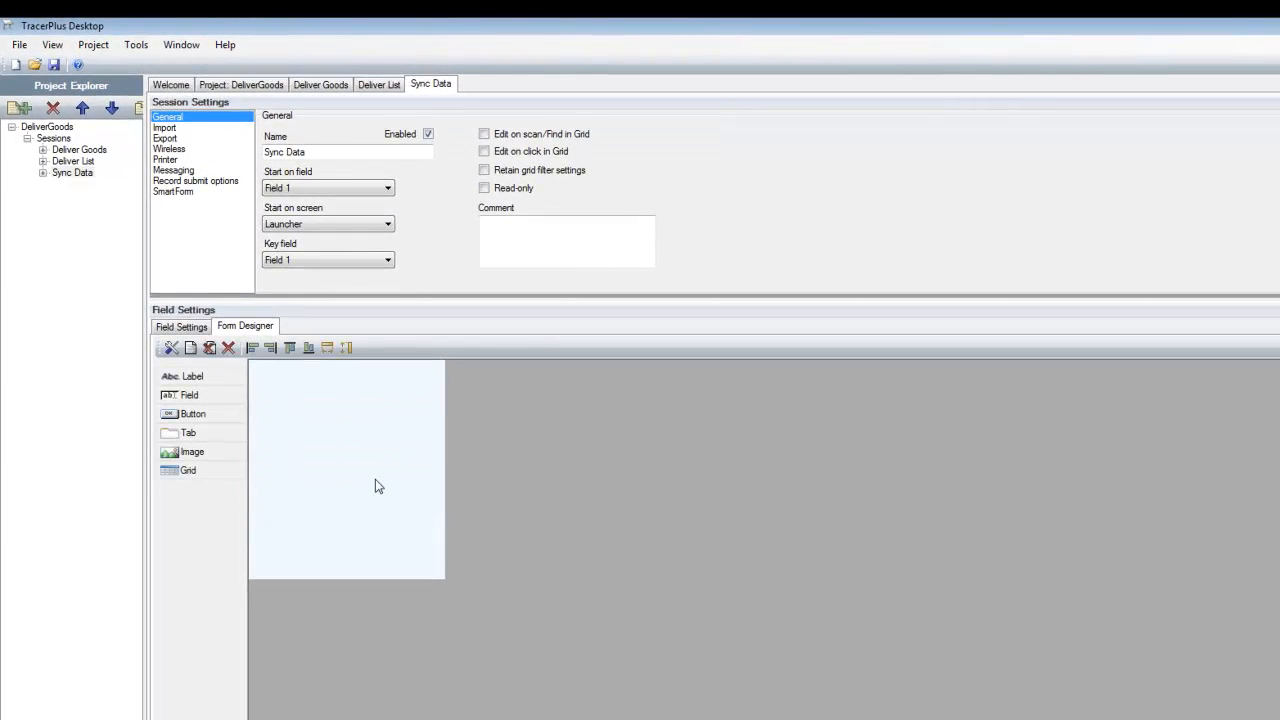
Add three buttons to the Sync Data form and move one of them to the form's lower-left corner
click(195, 414)
scroll(307, 421, down, 3)
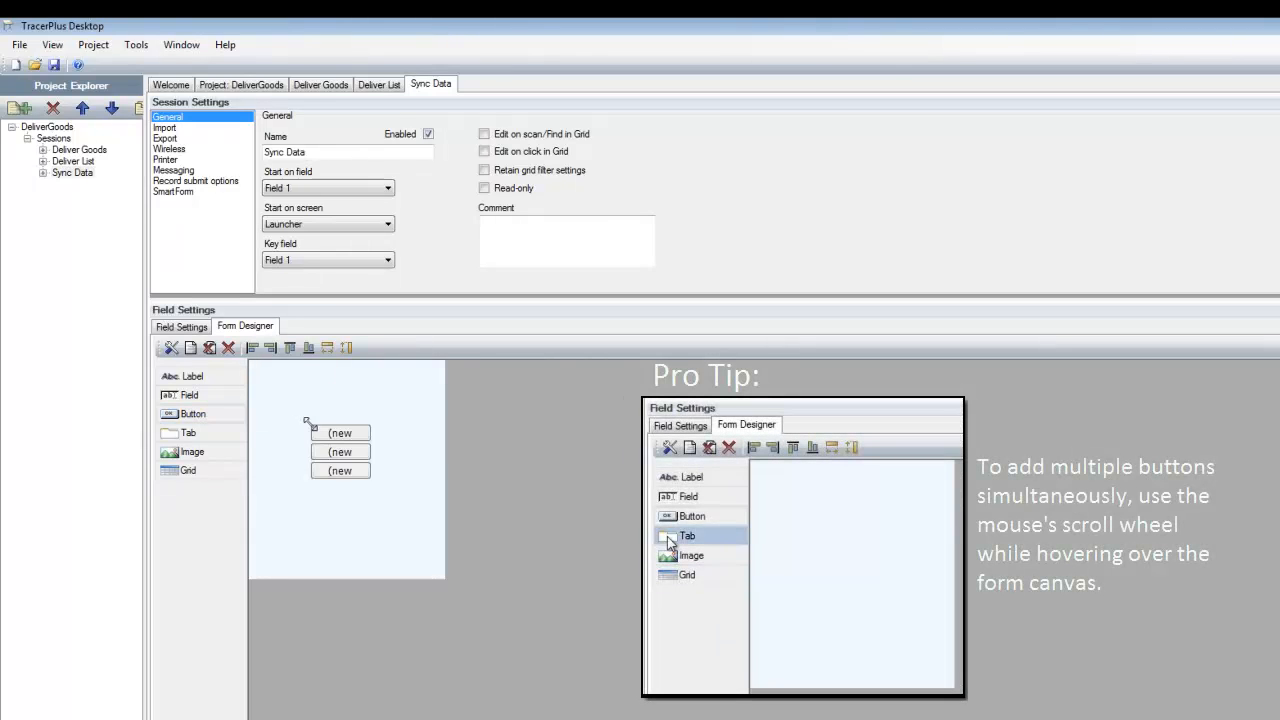
drag(335, 469, 300, 567)
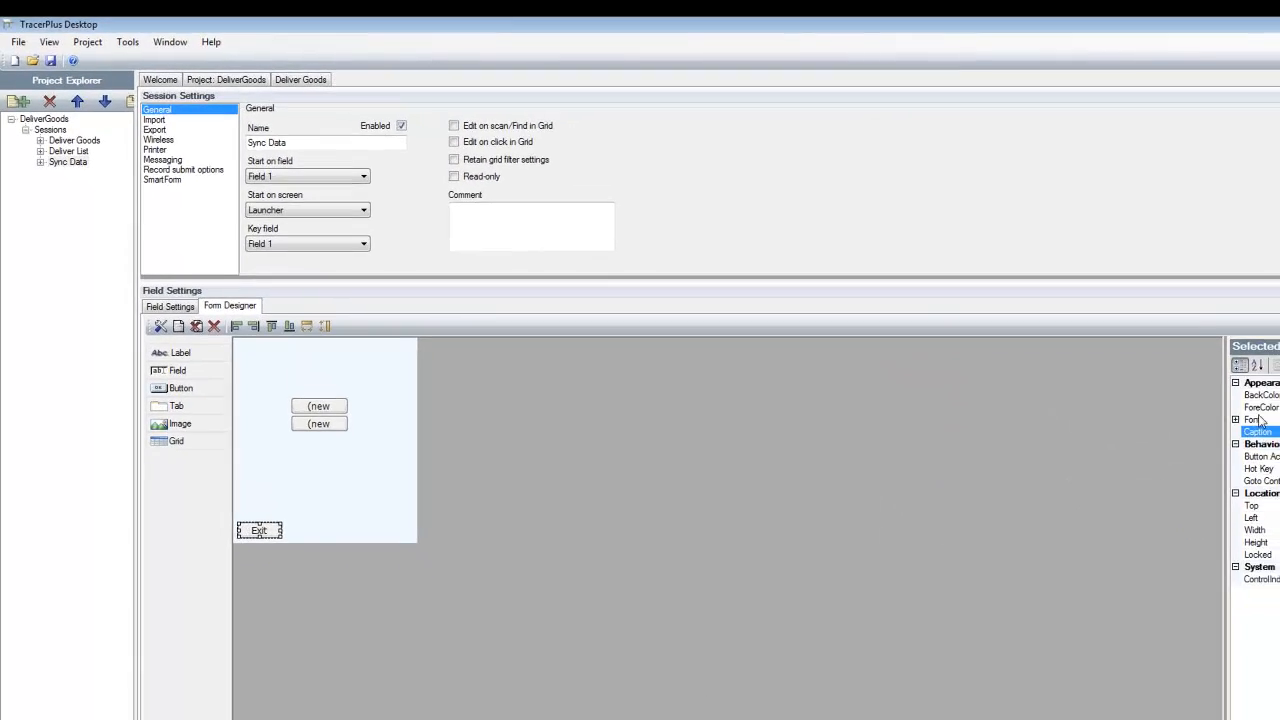
Caption the lower-left form button Exit and set its button action to Done
click(1262, 457)
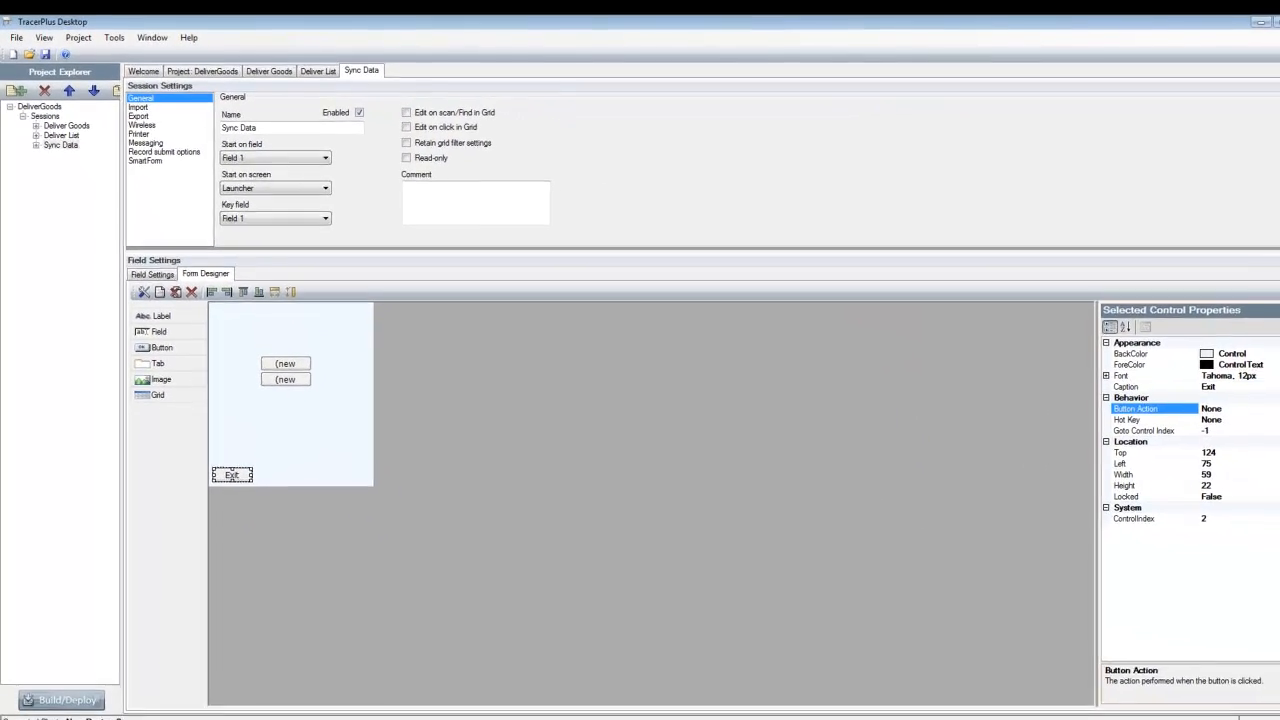
click(1265, 398)
click(1190, 420)
click(316, 410)
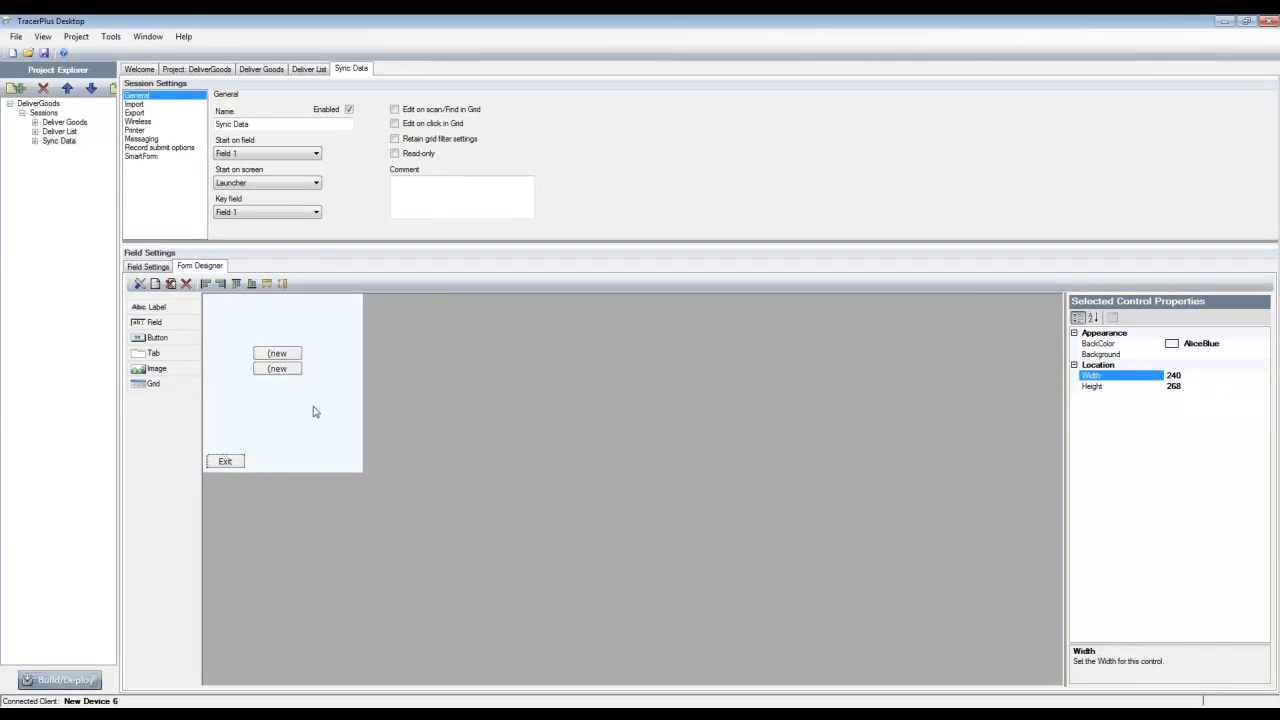
Set the caption of the upper new button to "Sync deliver data from PC"
click(277, 354)
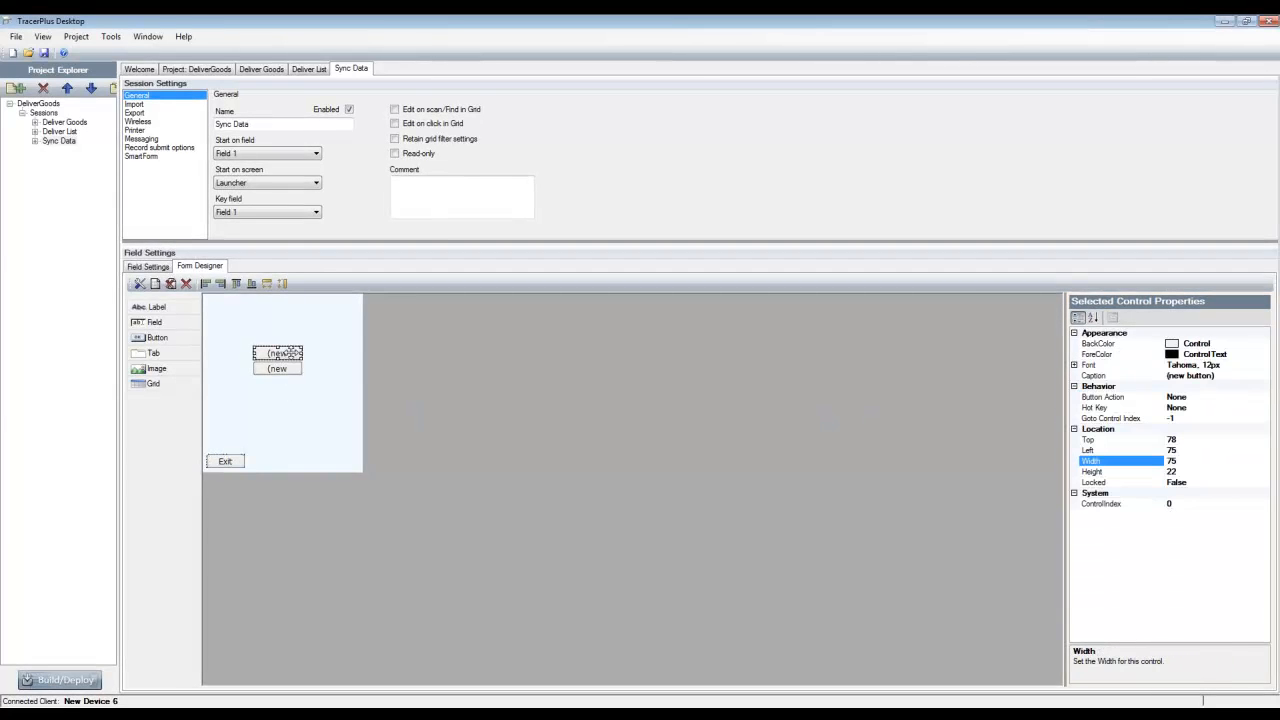
click(1229, 376)
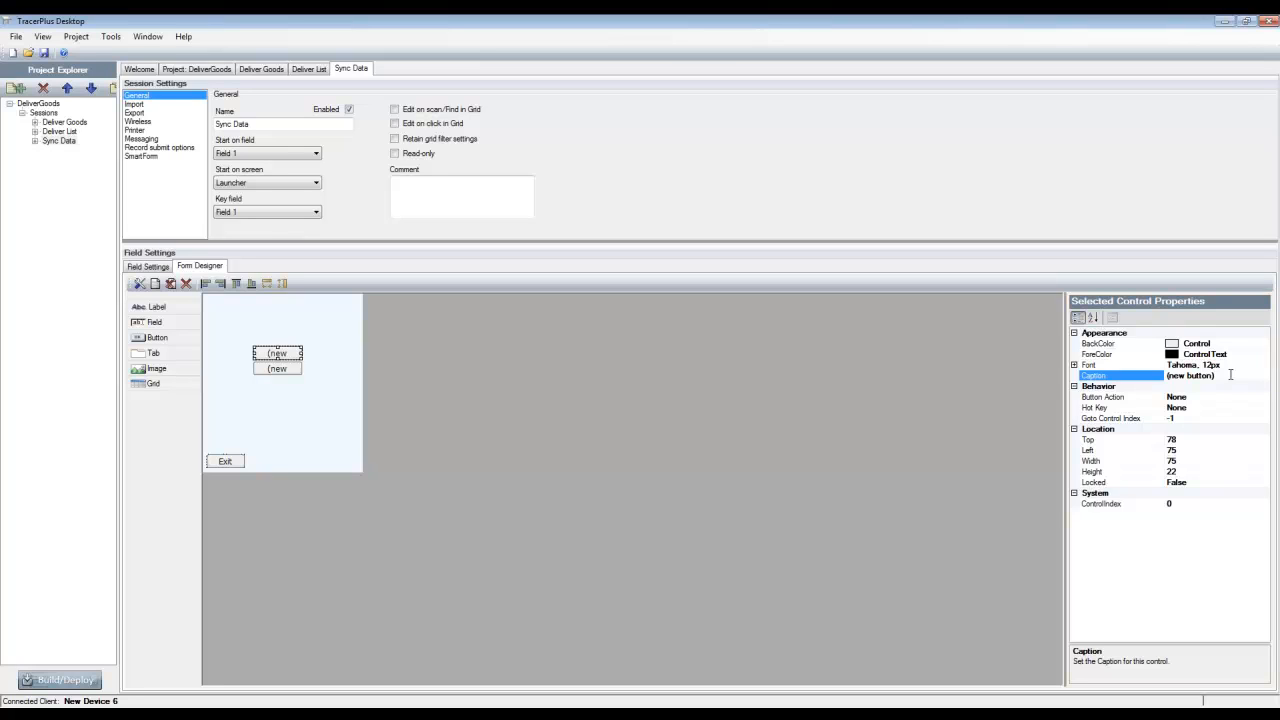
drag(1230, 375, 1028, 379)
text(Sync deliver data from PC)
key(Return)
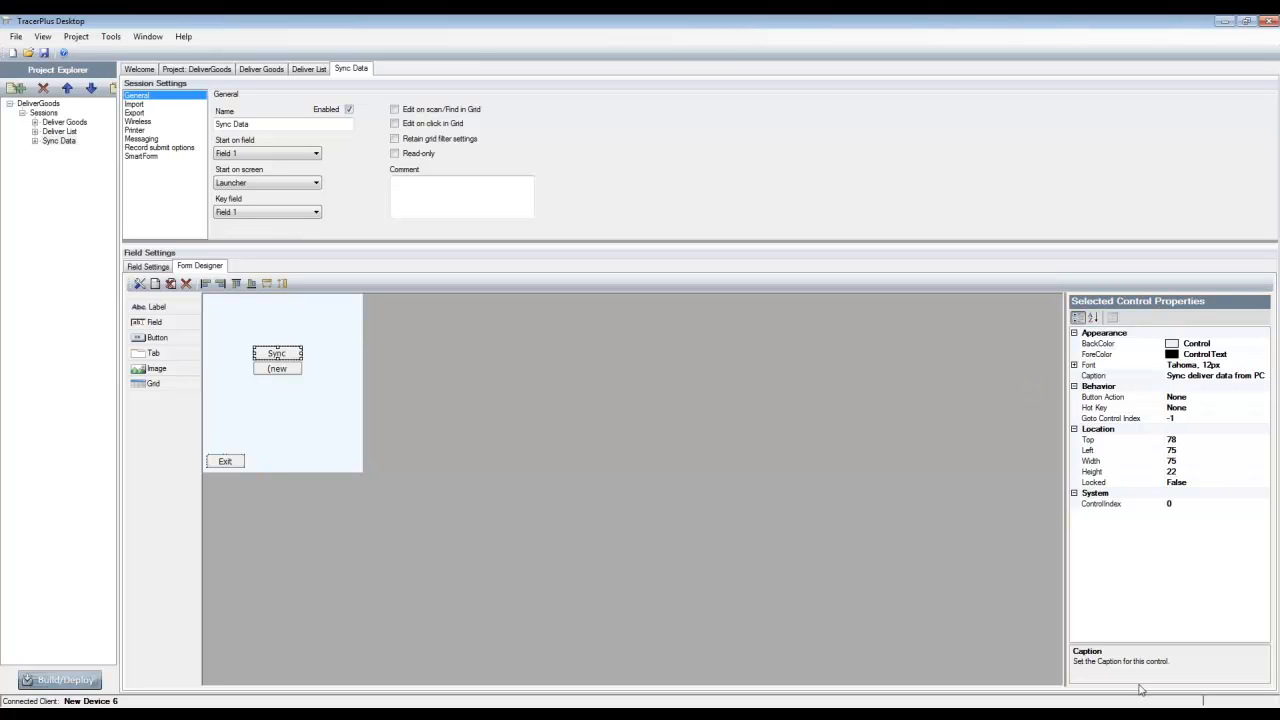
Set the button action of the Sync deliver data from PC button to DoSync
click(1219, 398)
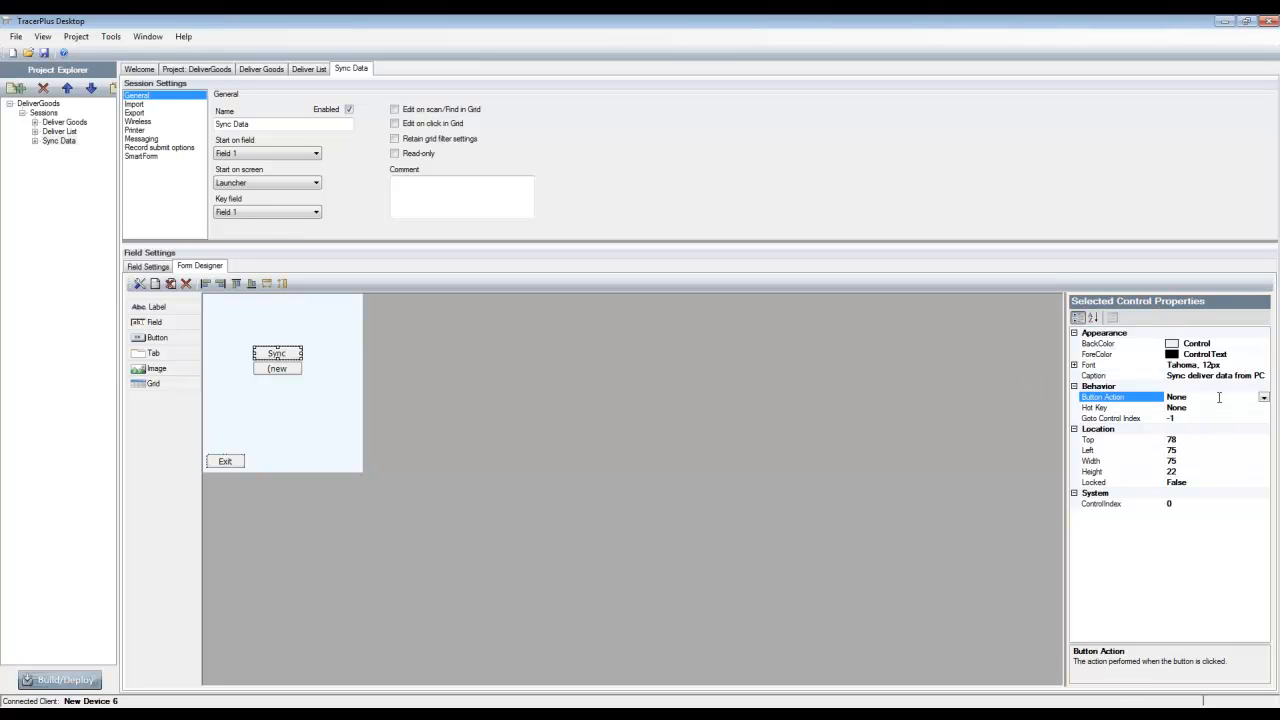
click(1264, 397)
scroll(1193, 500, down, 3)
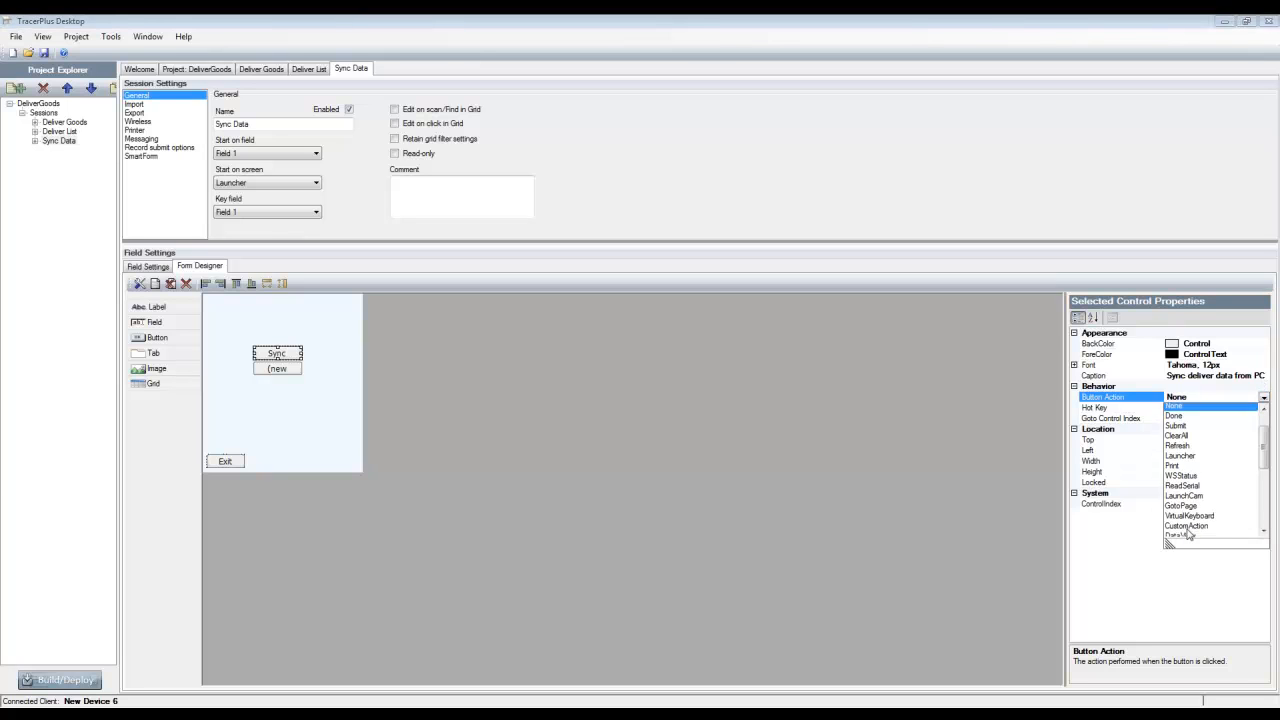
scroll(1193, 500, down, 2)
click(1183, 436)
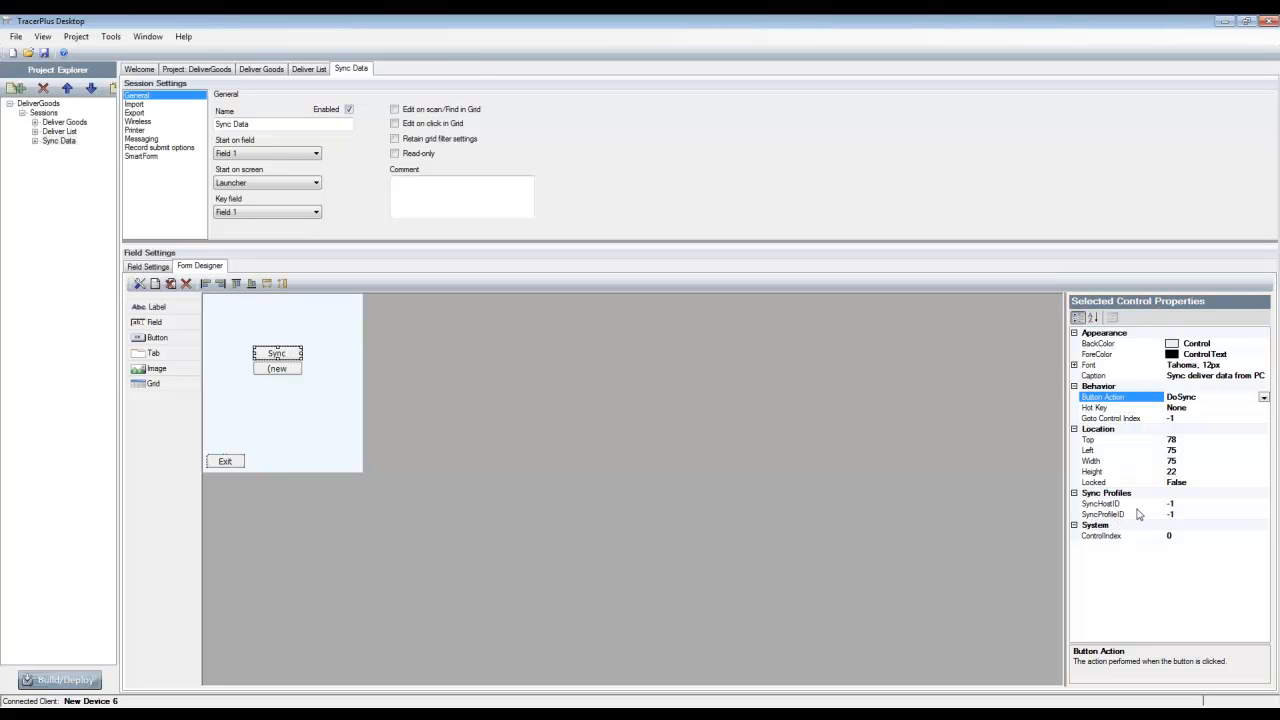
Check the host ID in the project's data integration settings and set the button's SyncHostID to 1
click(1178, 504)
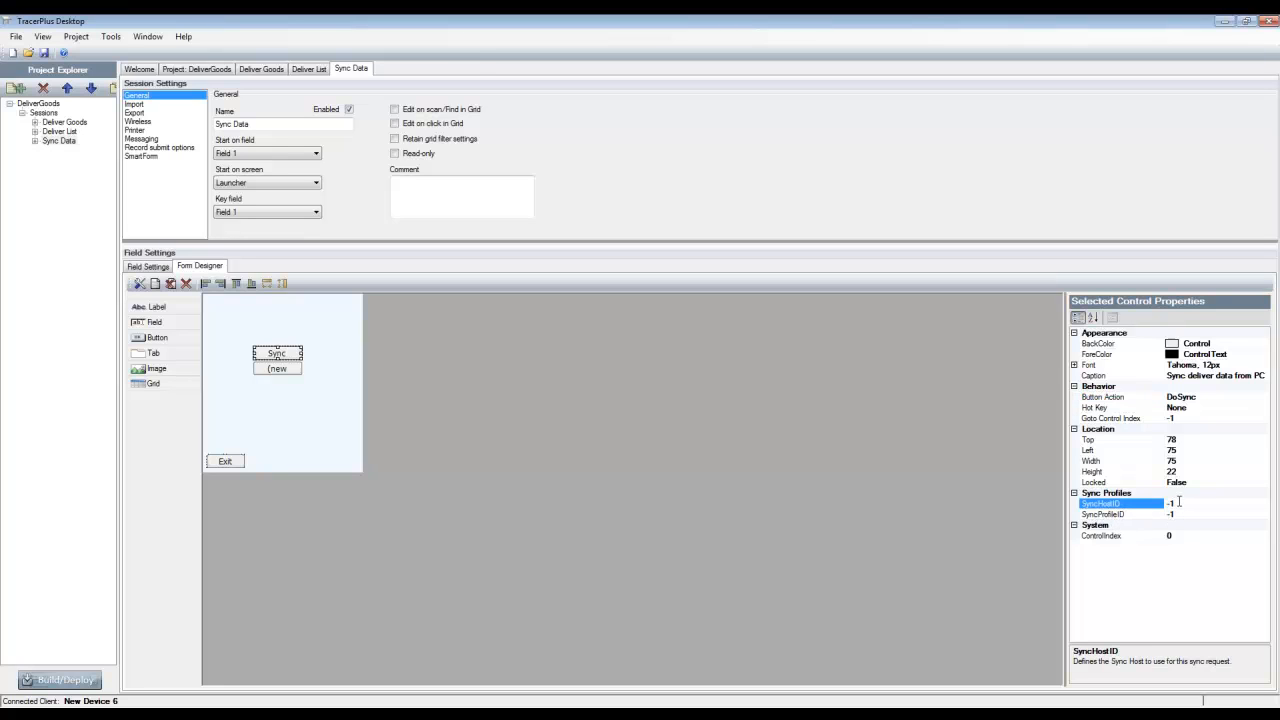
click(1178, 502)
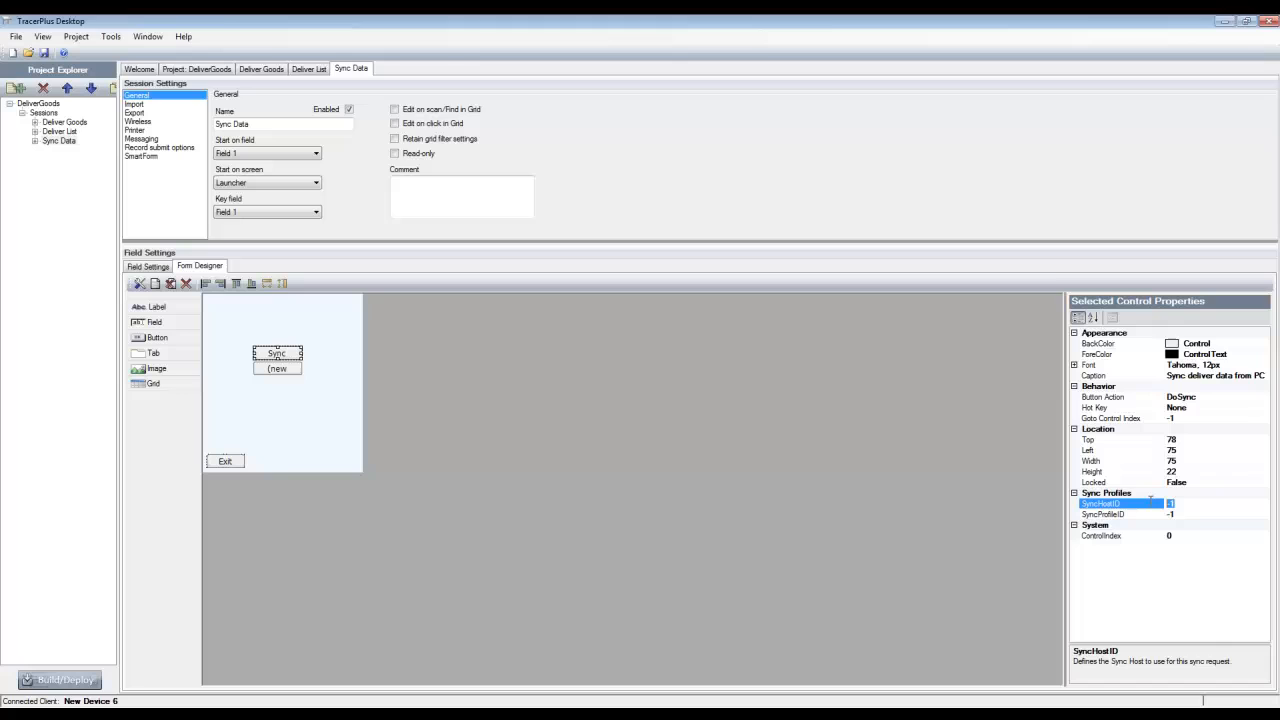
click(207, 70)
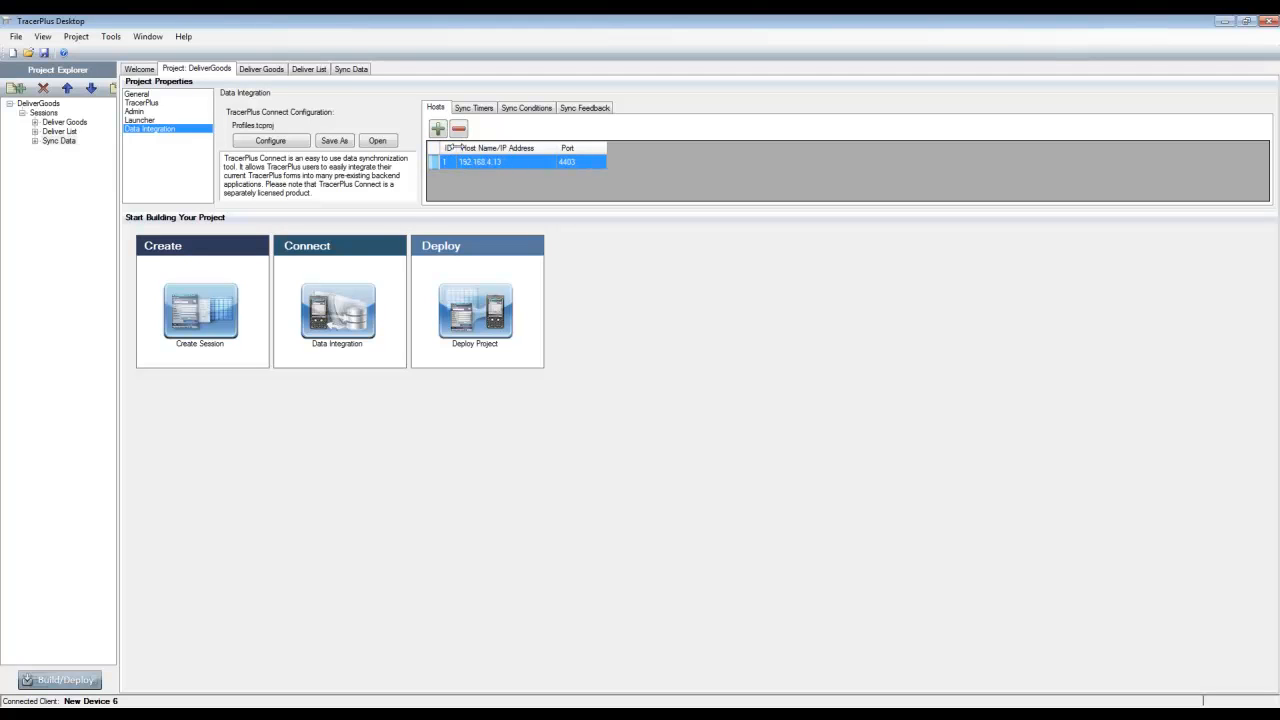
click(338, 72)
click(1180, 504)
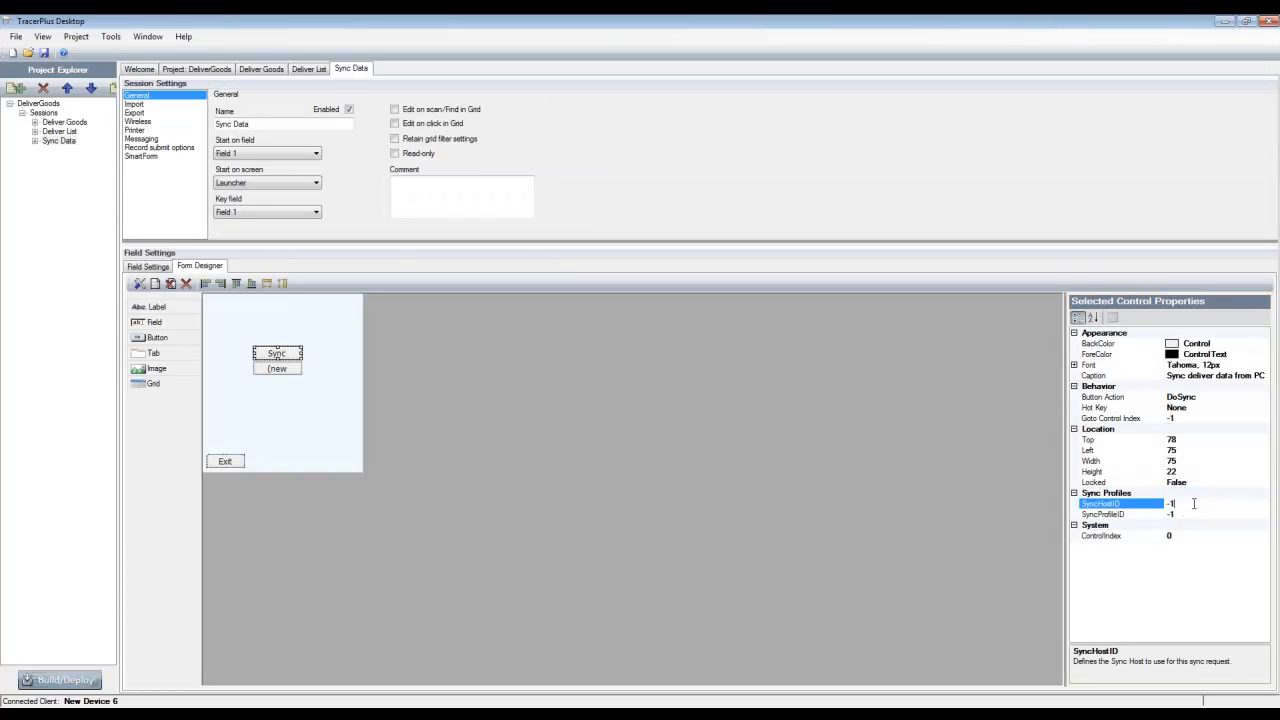
drag(1194, 504, 1165, 504)
text(1)
key(Tab)
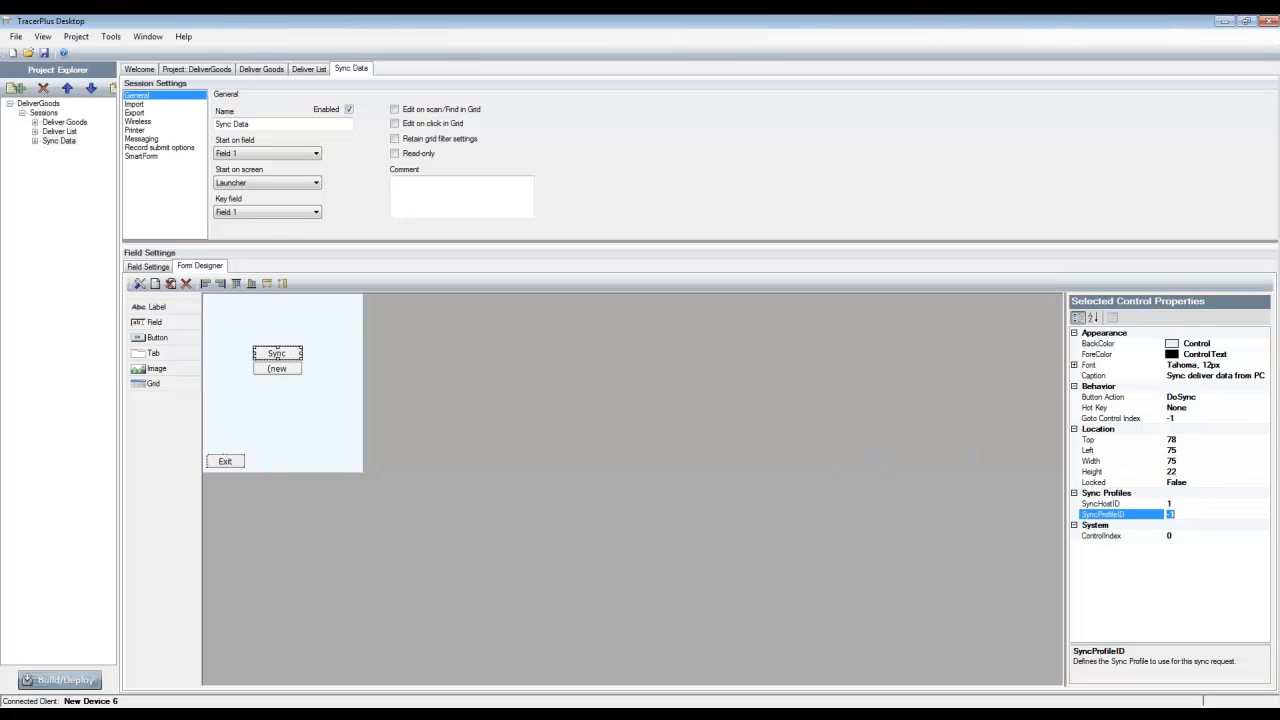
Check the profile IDs in TracerPlus Connect, return to TracerPlus Desktop, and set the Sync deliver data from PC button's SyncProfileID to 1
click(477, 696)
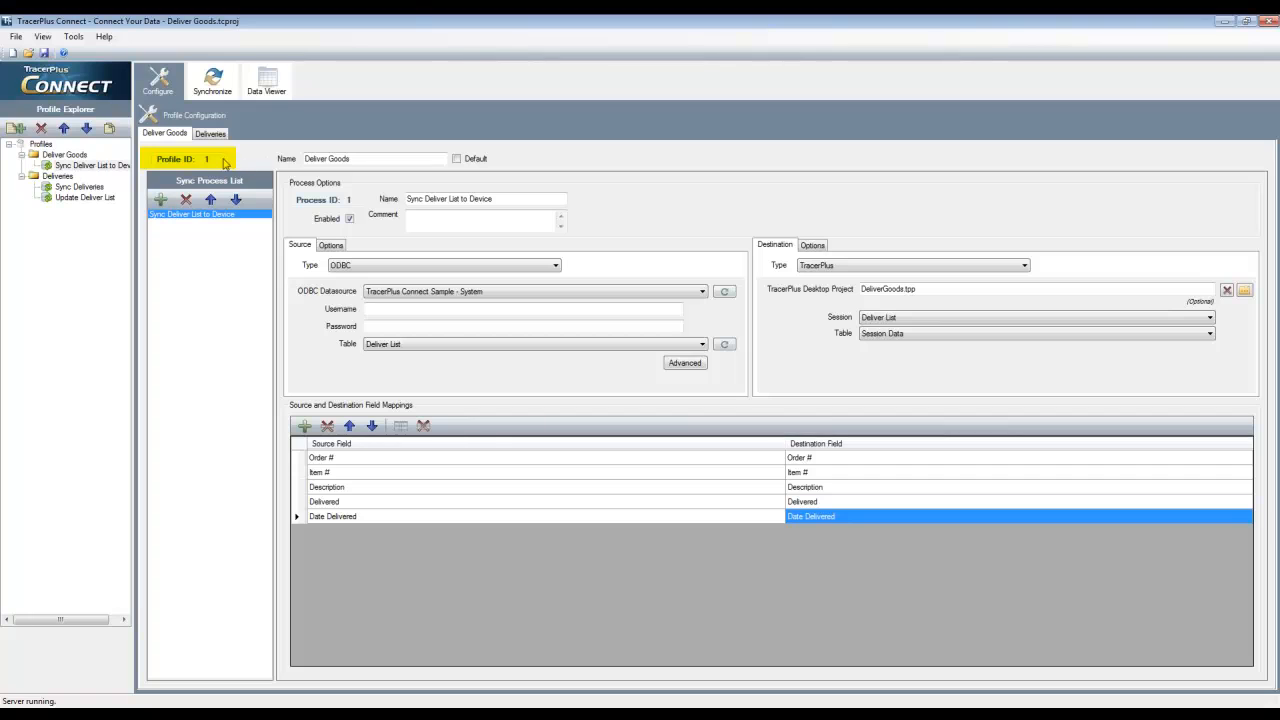
click(62, 177)
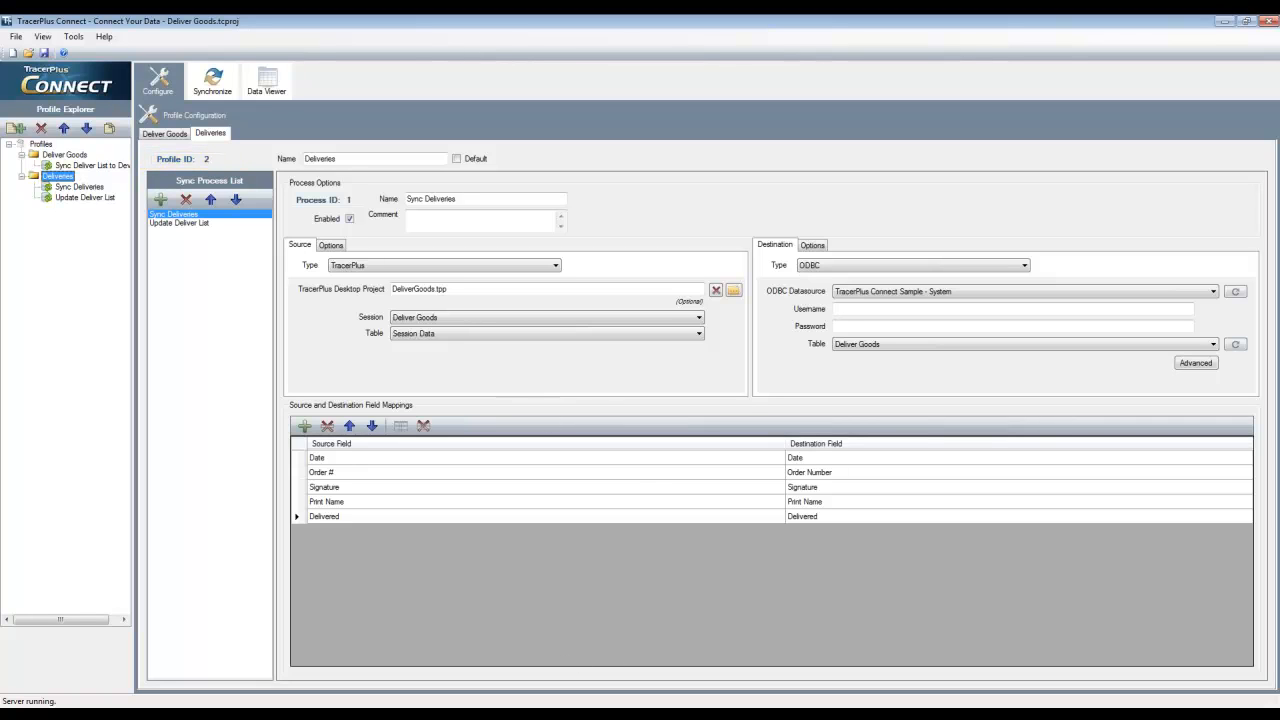
click(354, 715)
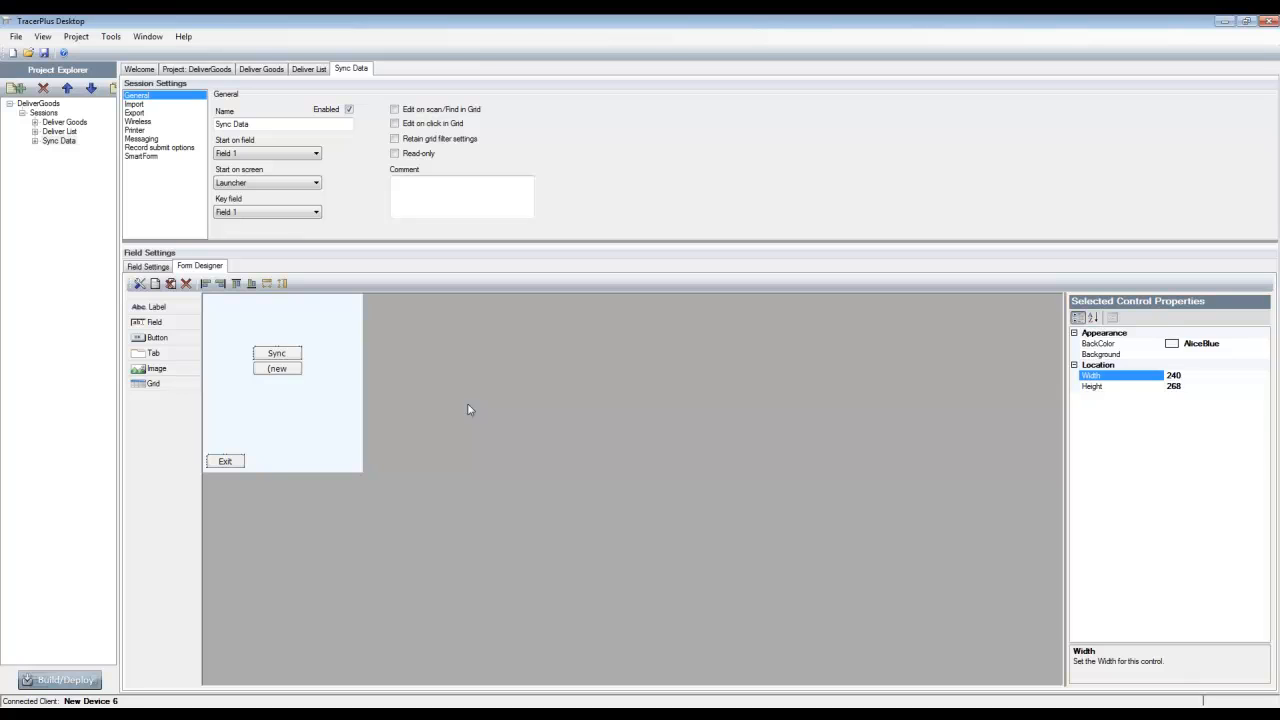
click(301, 353)
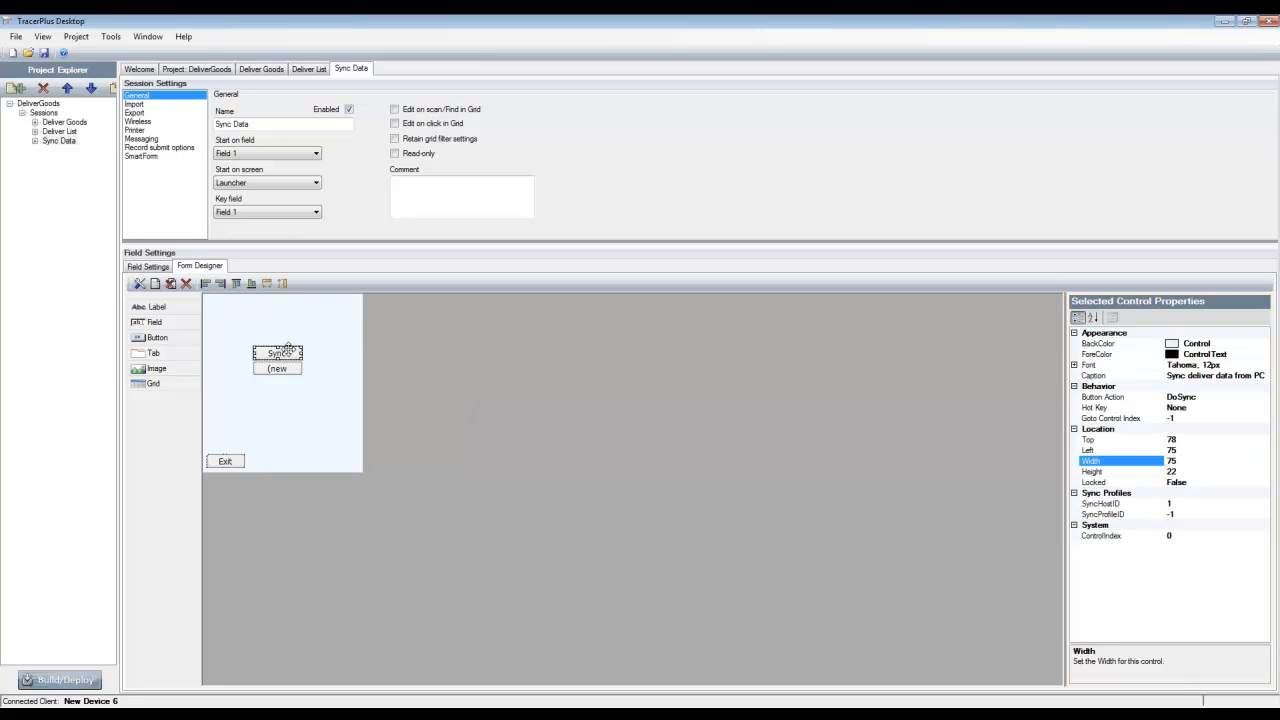
click(1187, 515)
drag(1187, 515, 1123, 521)
text(1)
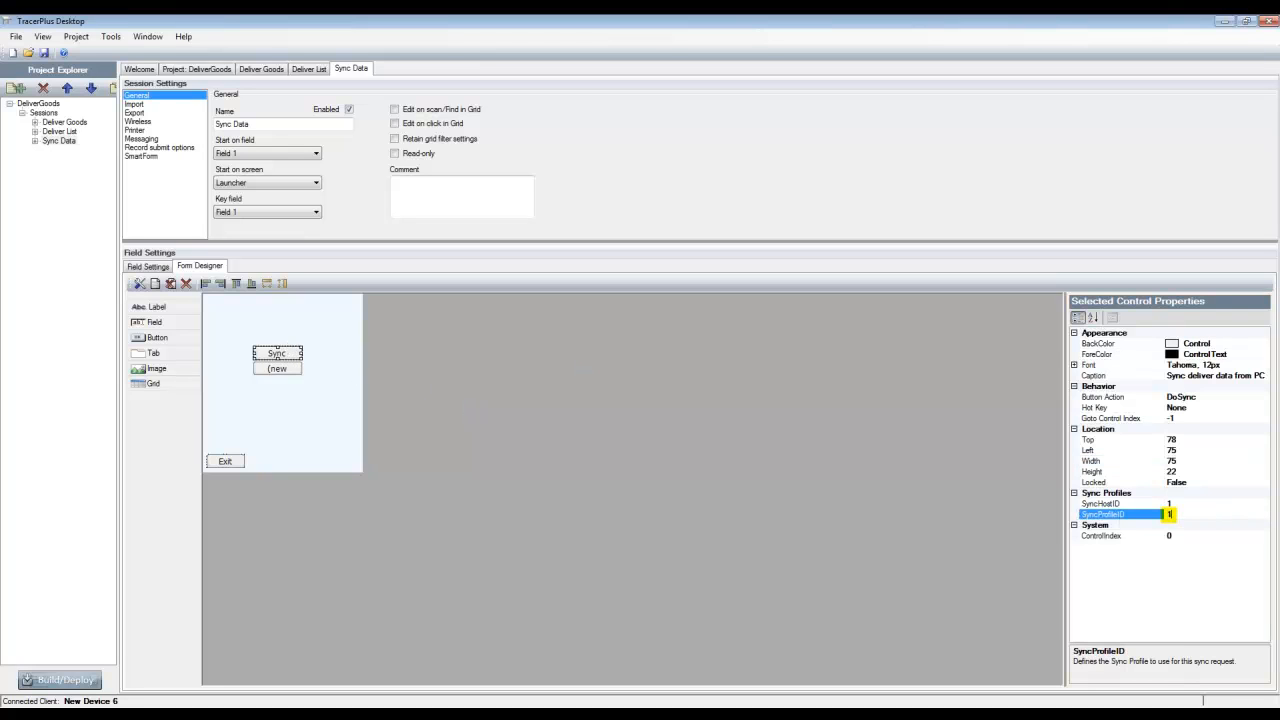
click(831, 492)
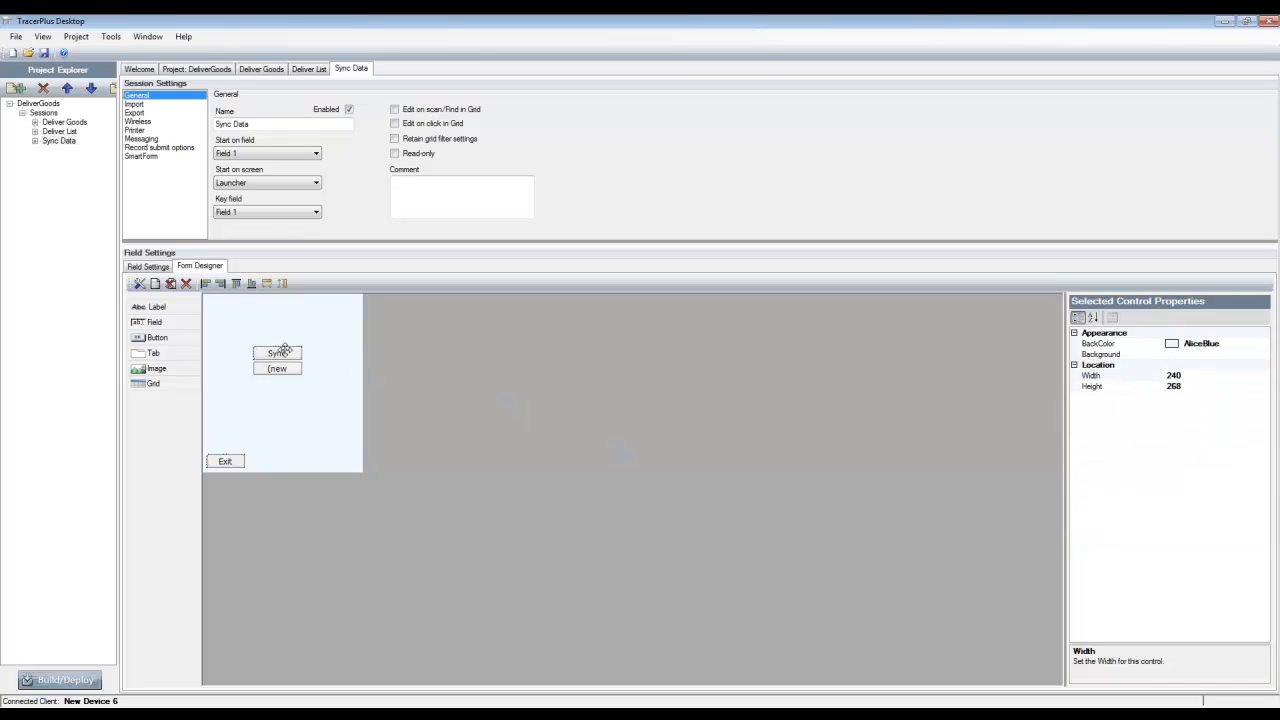
Enlarge the Sync deliver data from PC button to fit its full caption, and caption the remaining new button Sync Deliveries
drag(281, 352, 338, 352)
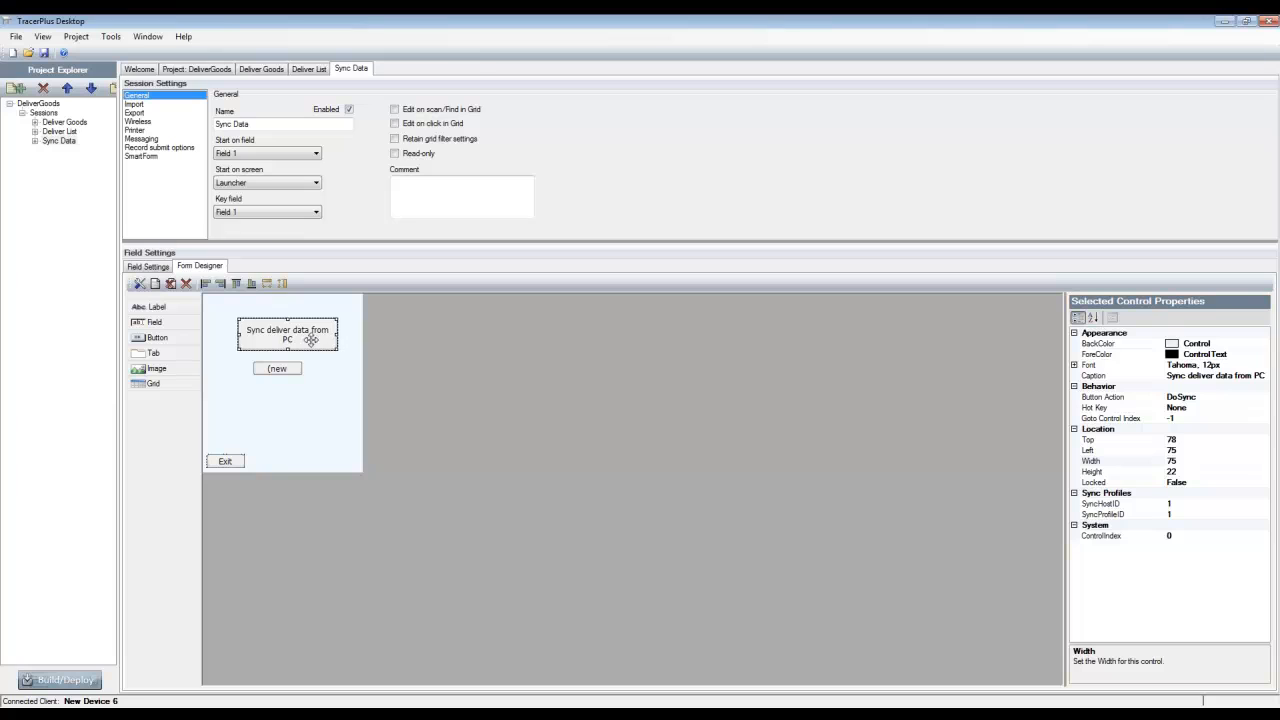
click(277, 369)
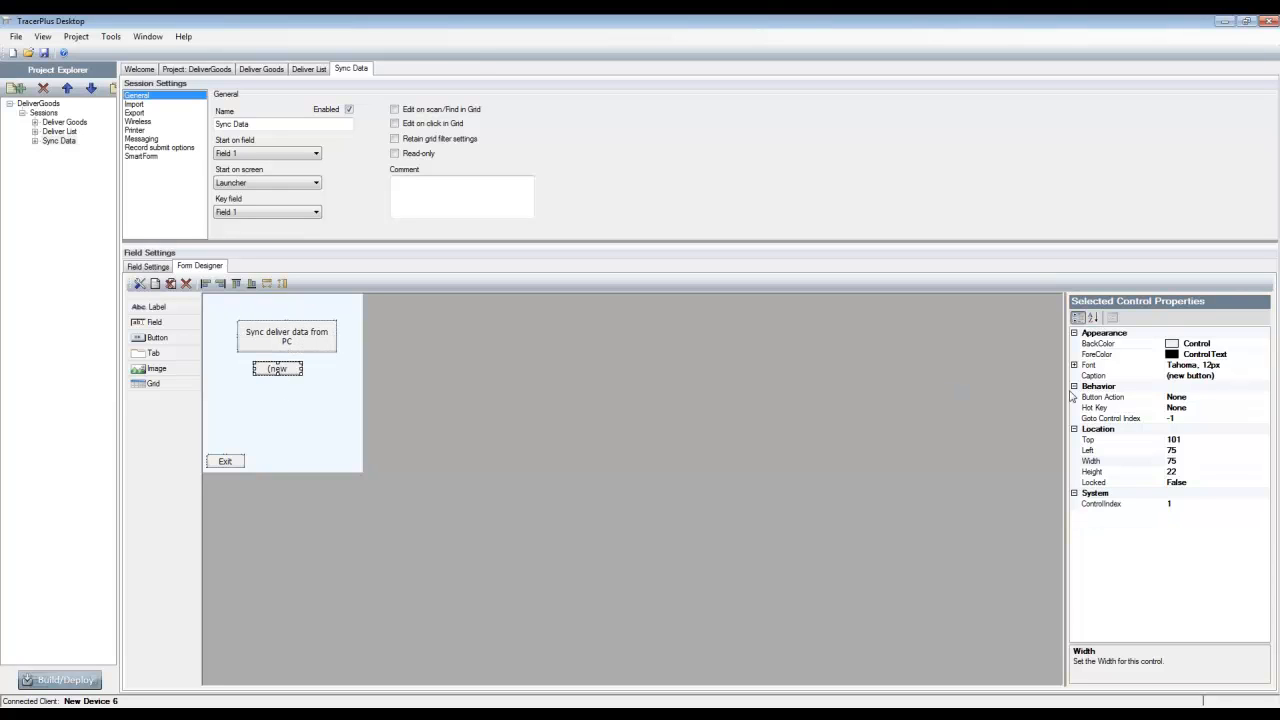
click(1106, 378)
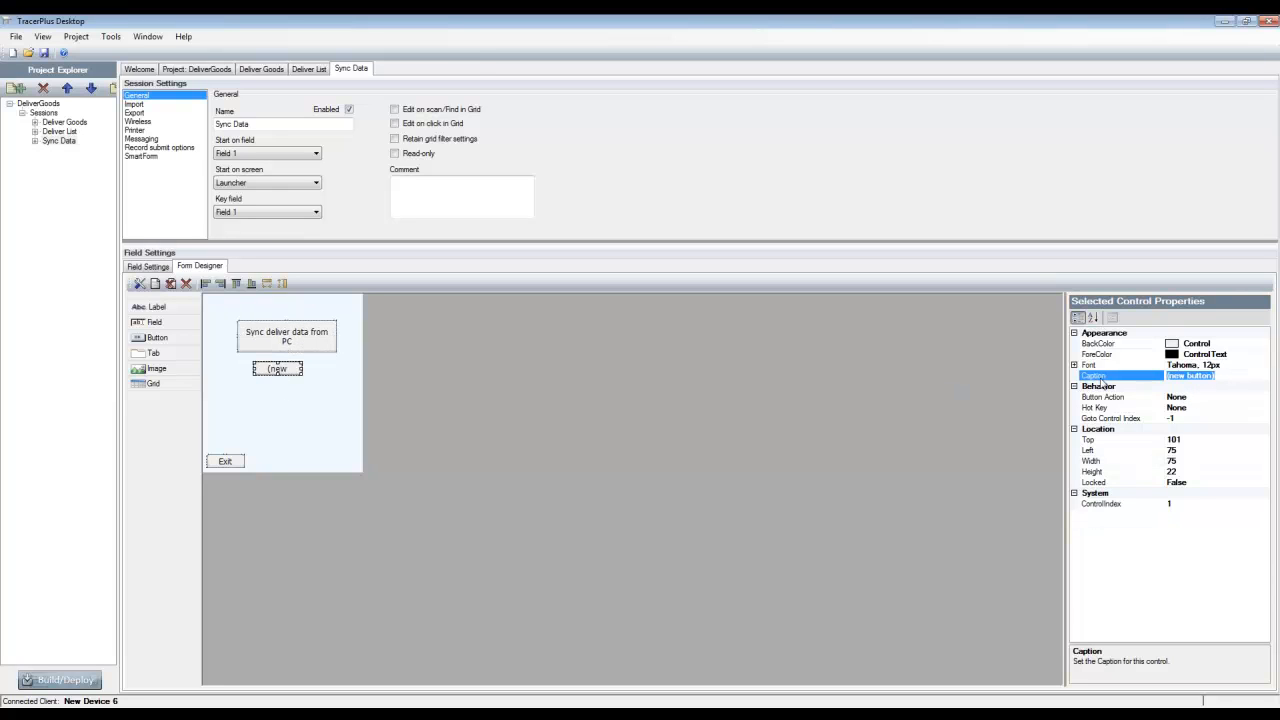
text(Sync Deliveries)
Set the button action of the Sync Deliveries button to DoSync
click(1146, 397)
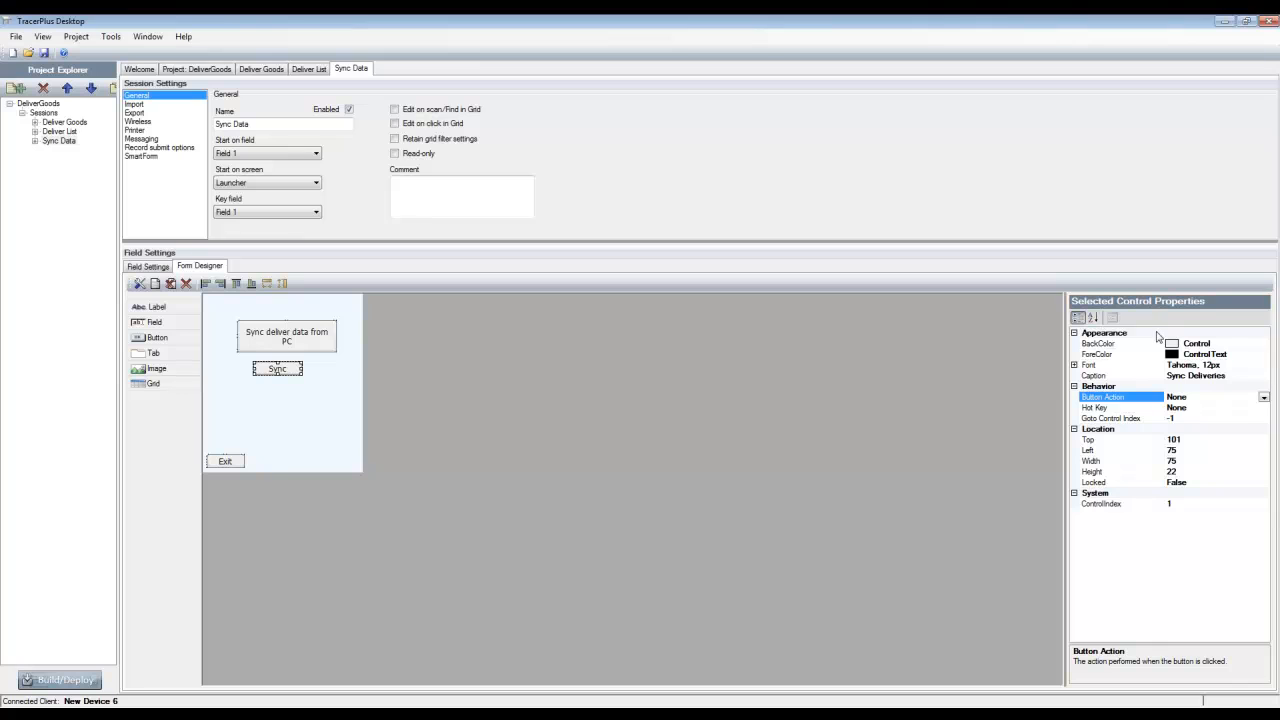
click(1264, 397)
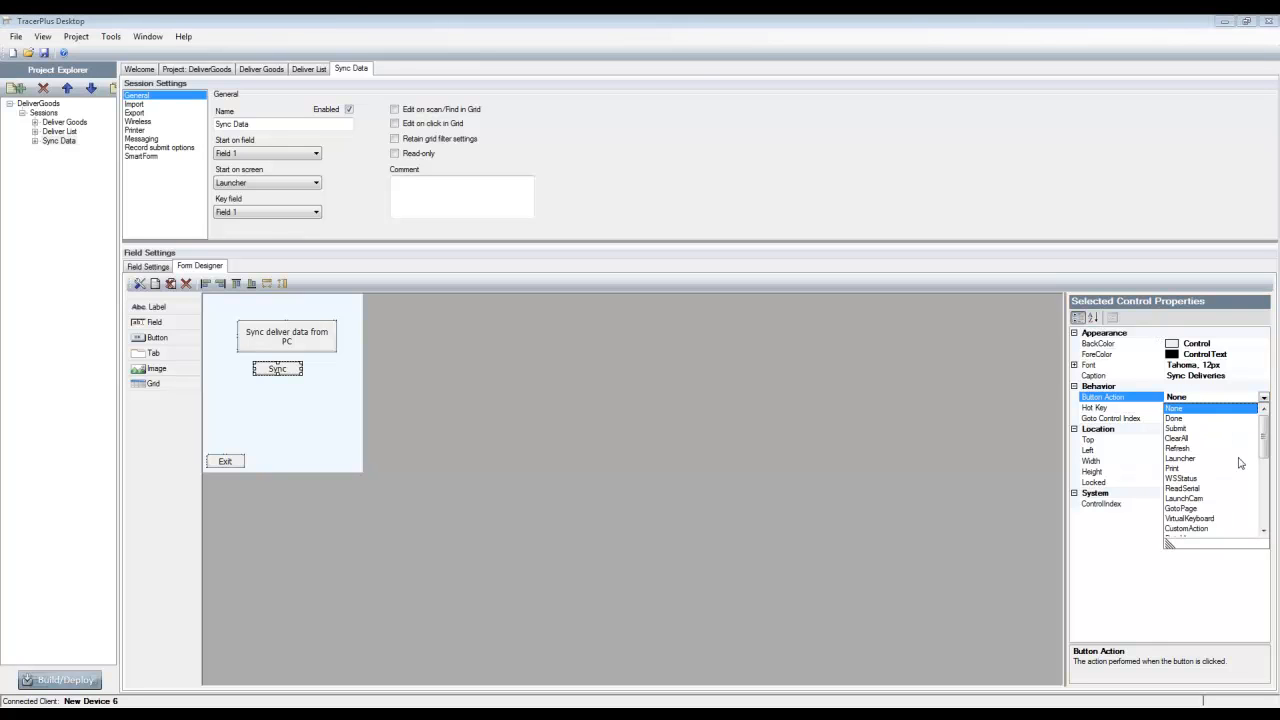
scroll(1239, 463, down, 3)
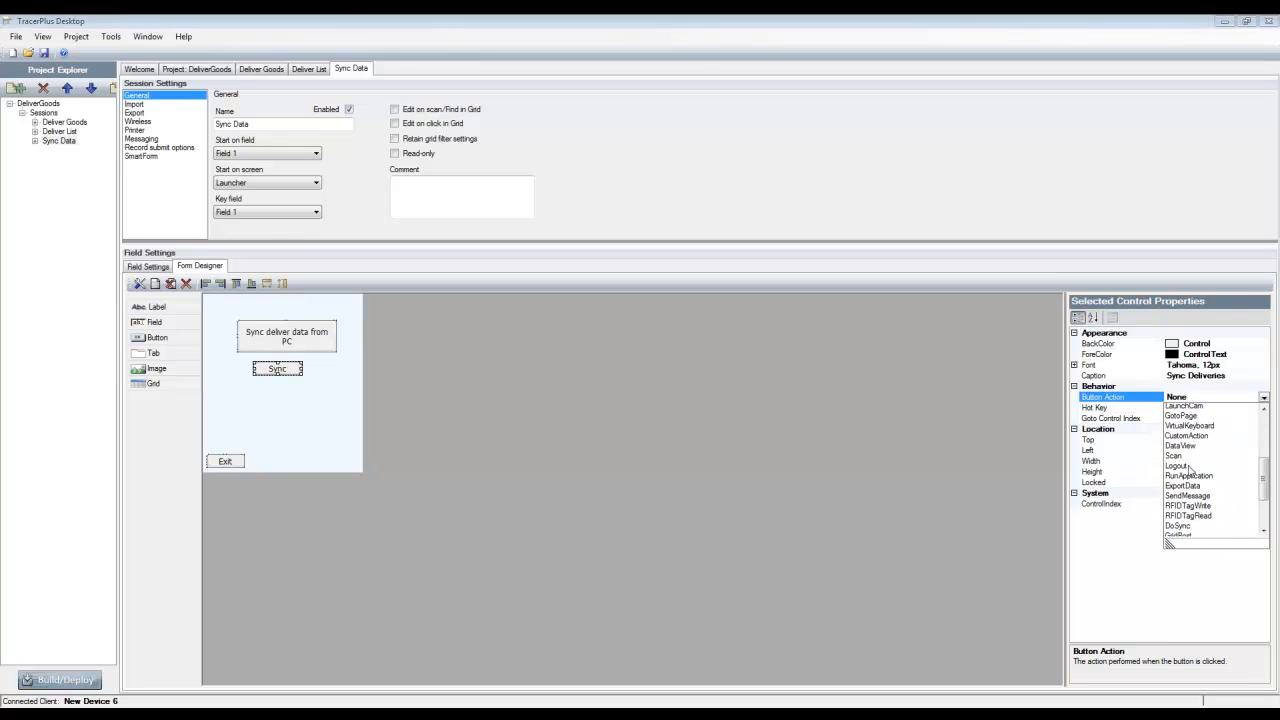
scroll(1190, 471, down, 2)
click(1187, 464)
Set the Sync Deliveries button's SyncHostID to 1 and its SyncProfileID to 2
click(1190, 503)
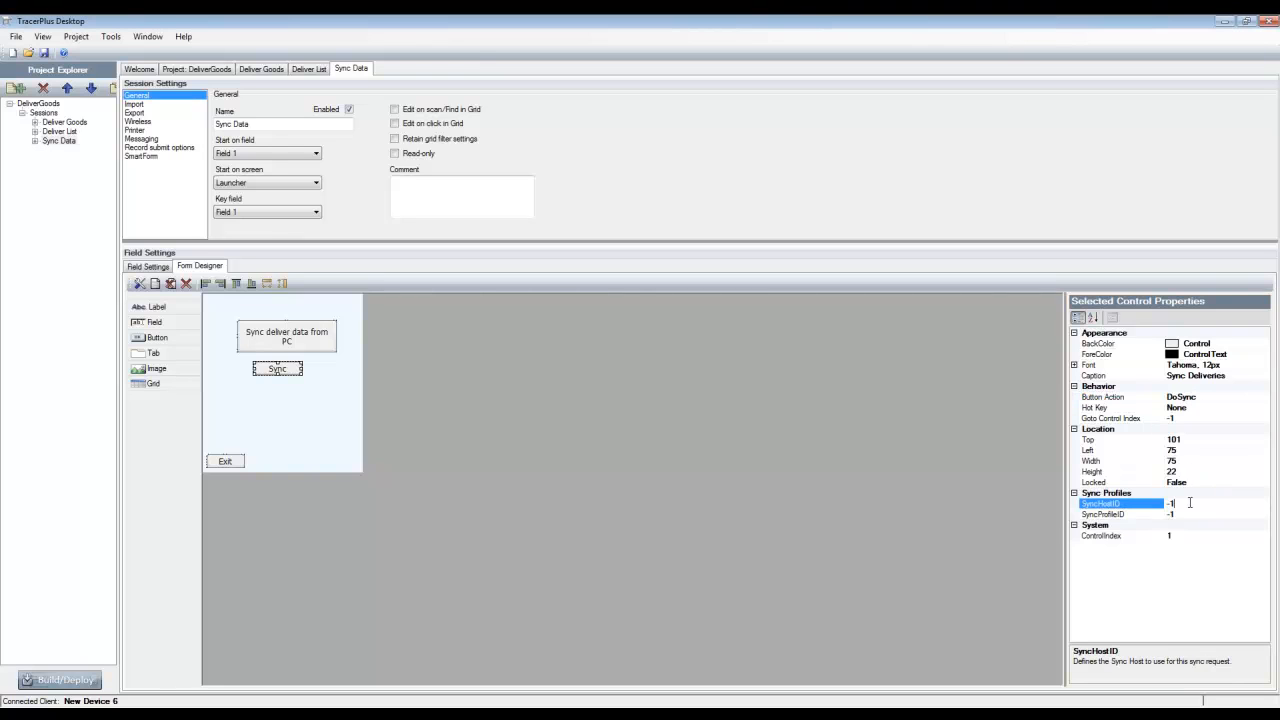
text(1)
key(Tab)
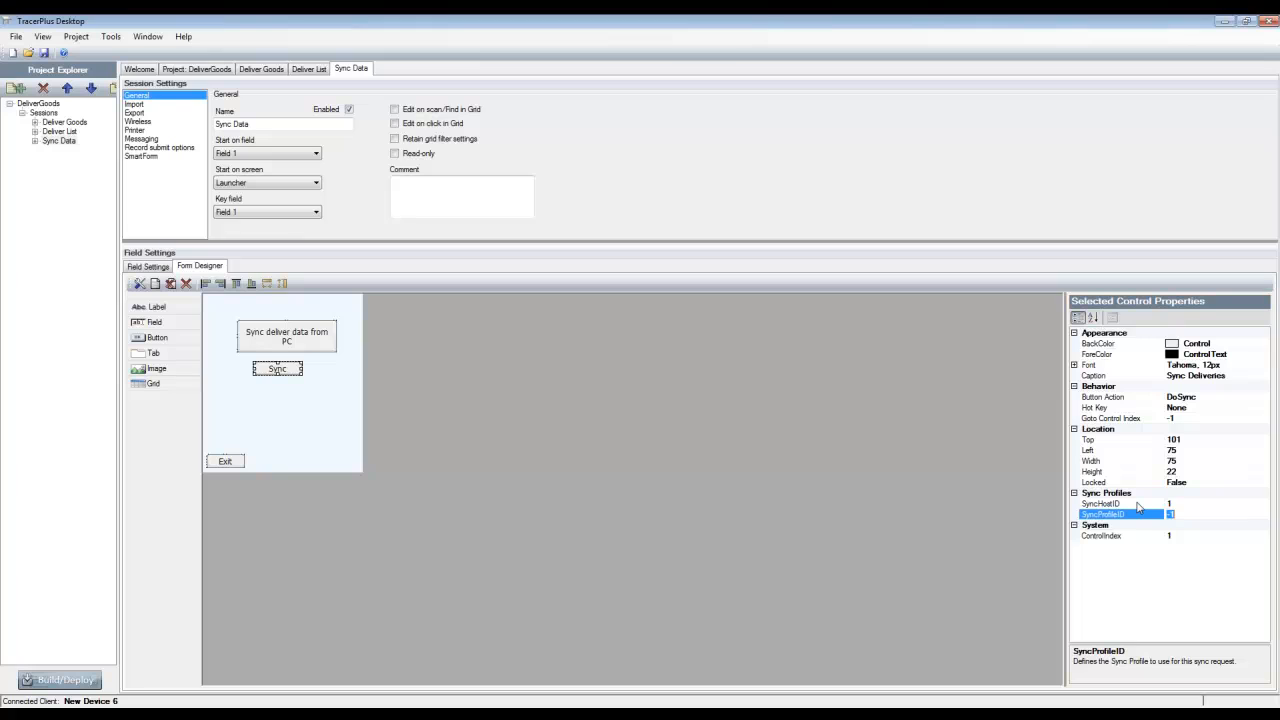
text(2)
click(692, 366)
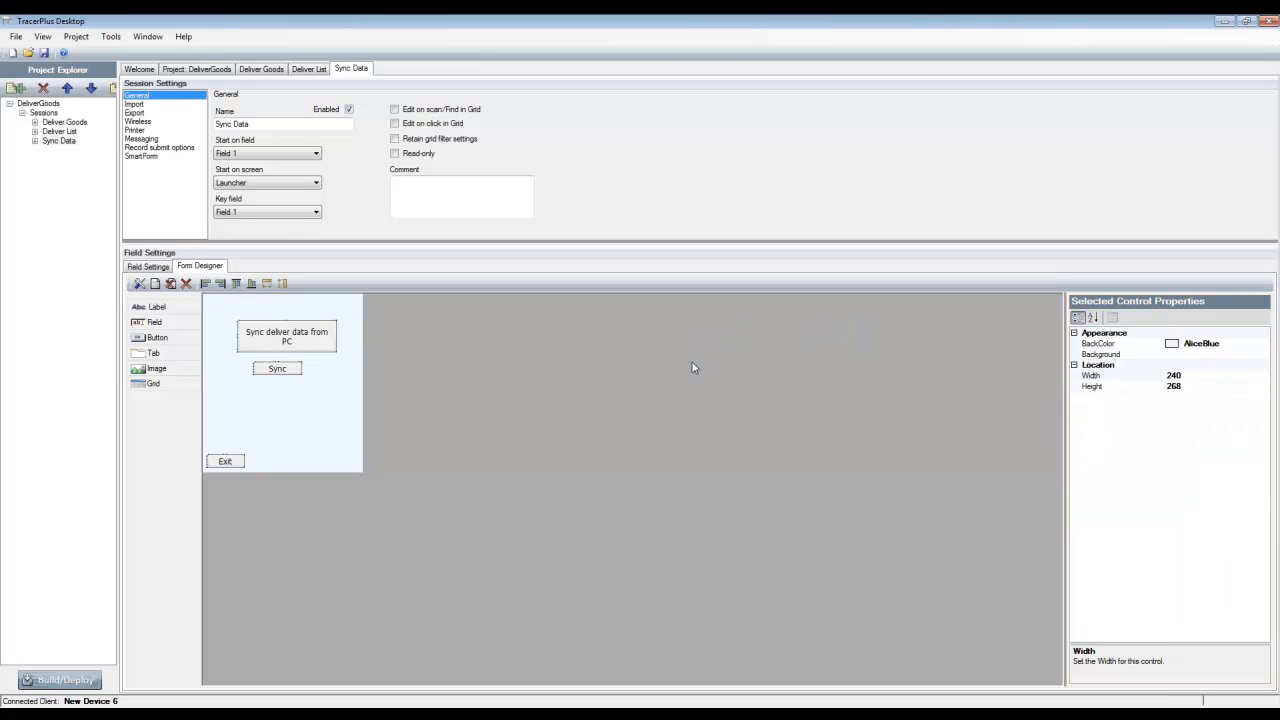
Line up the Sync Deliveries button with the left edge of the Sync deliver data from PC button and match its width and height
click(276, 368)
drag(276, 368, 259, 368)
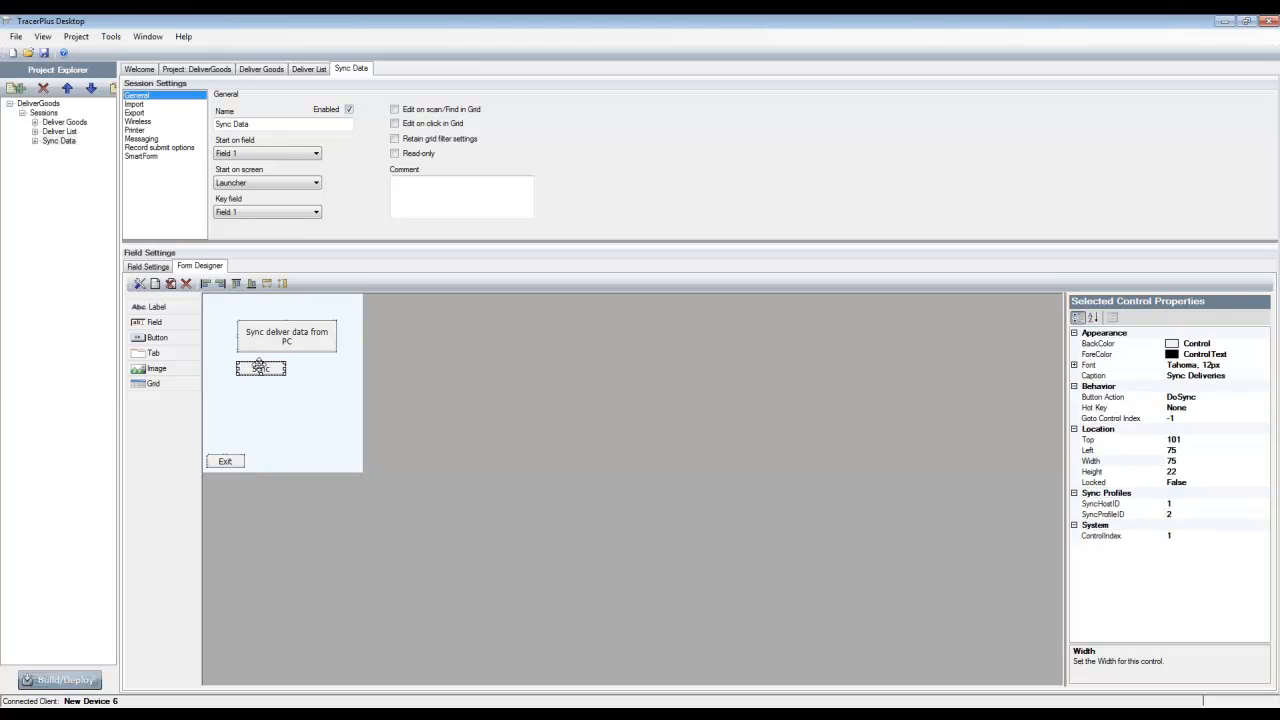
ctrl+click(256, 343)
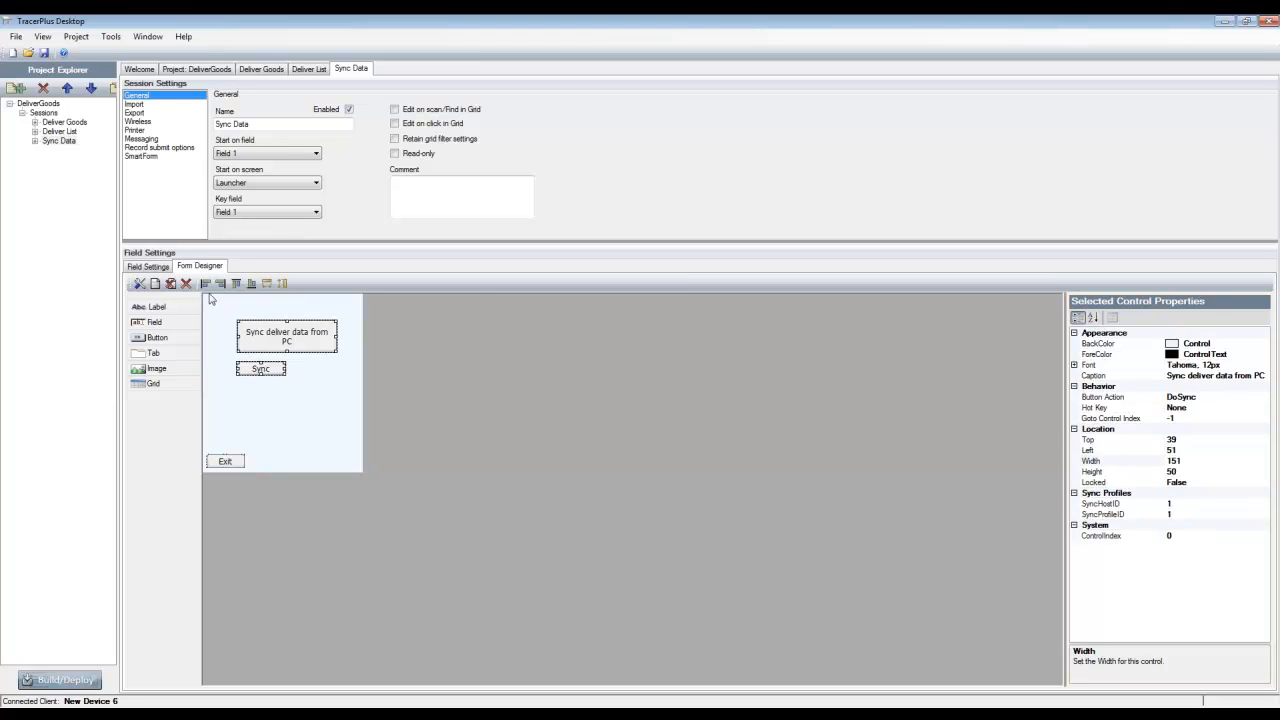
click(266, 284)
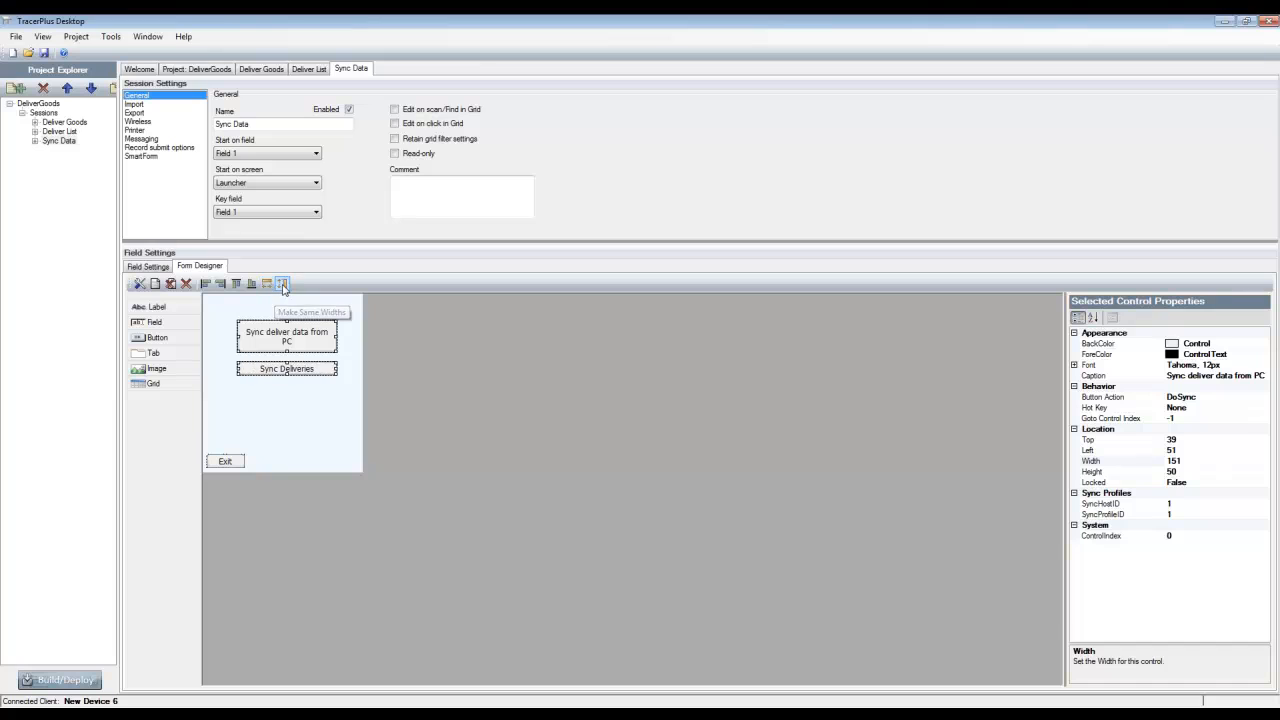
click(282, 284)
click(297, 428)
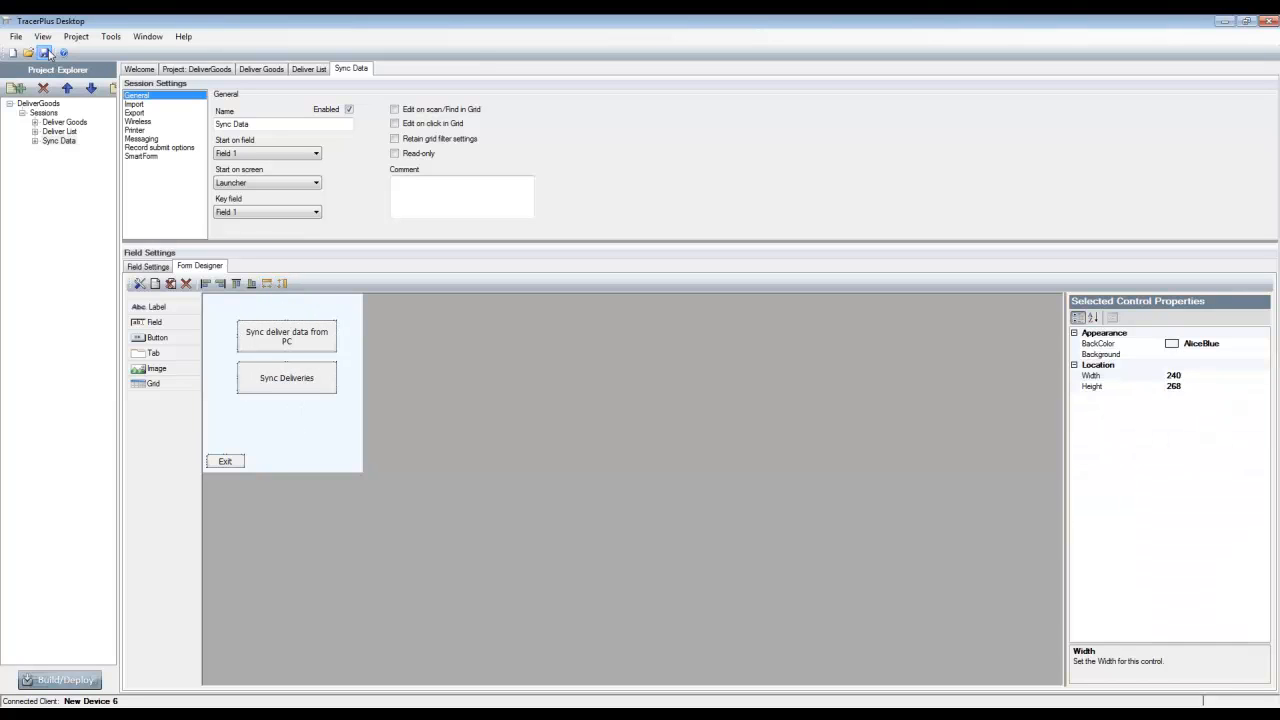
Build the DeliverGoods project and deploy it to the connected device
click(60, 680)
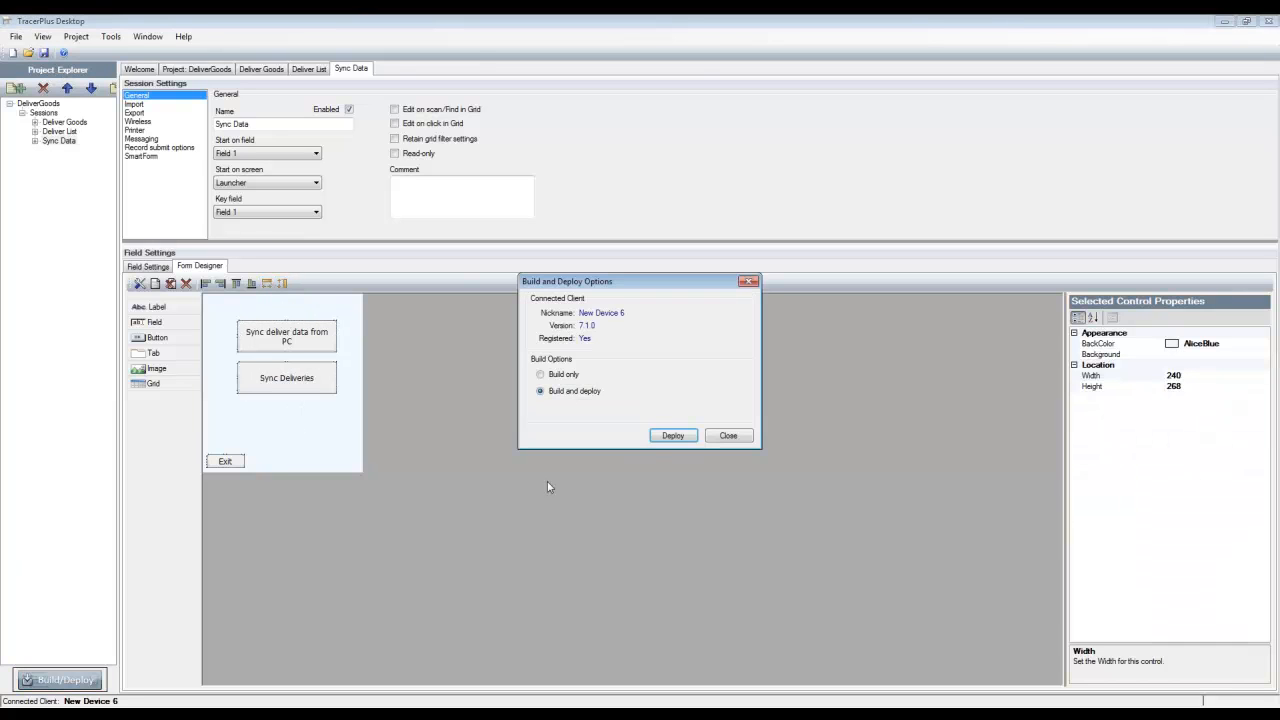
click(673, 436)
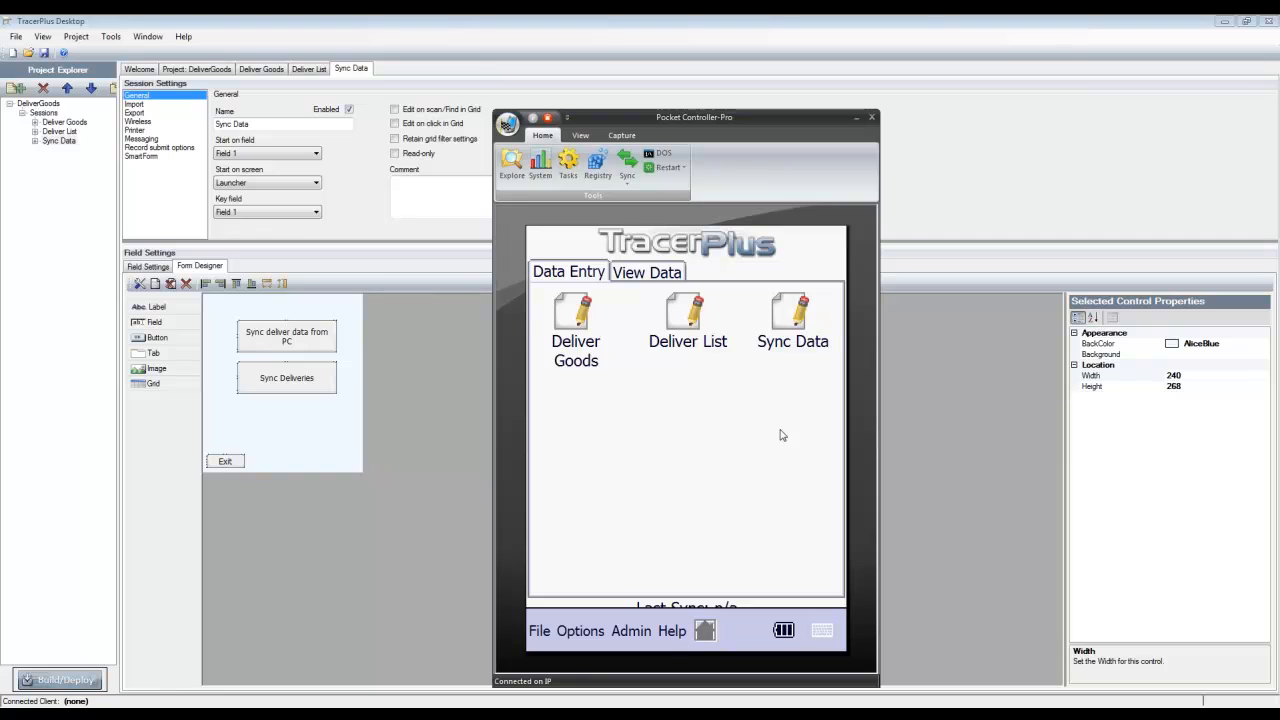
Check the Deliver List session's records on the device and return to the device's home screen
click(643, 275)
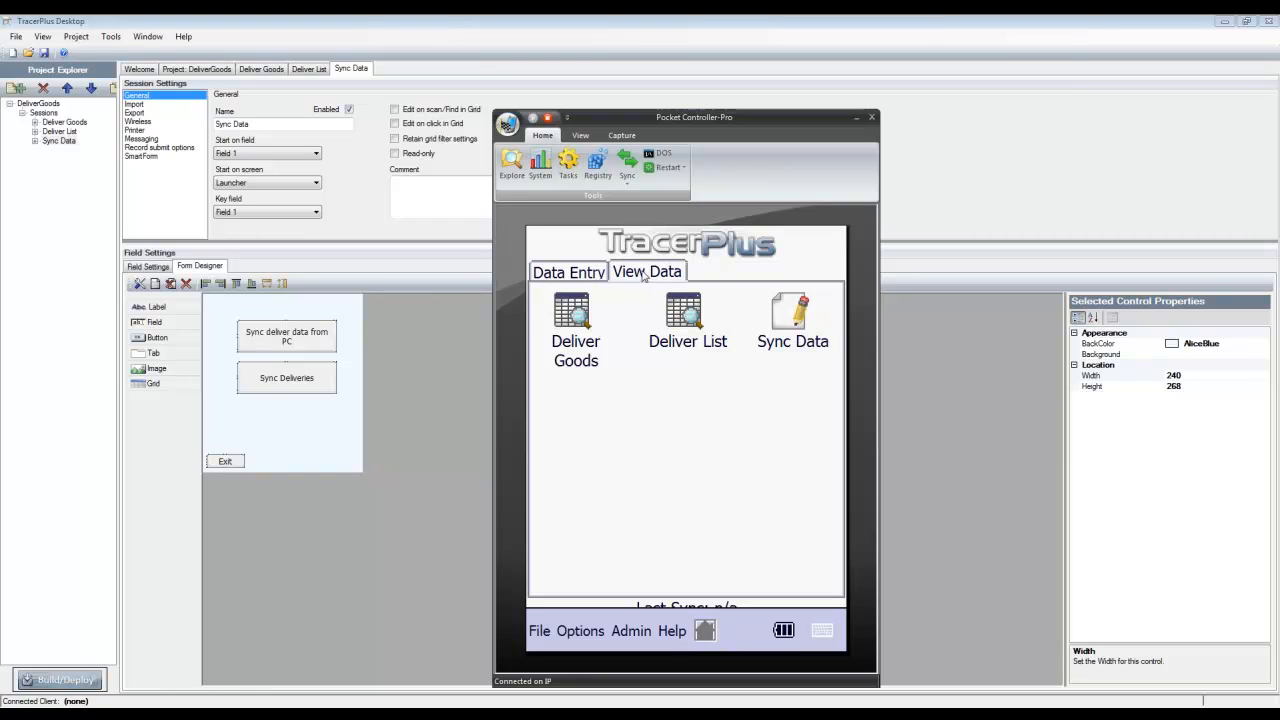
click(688, 316)
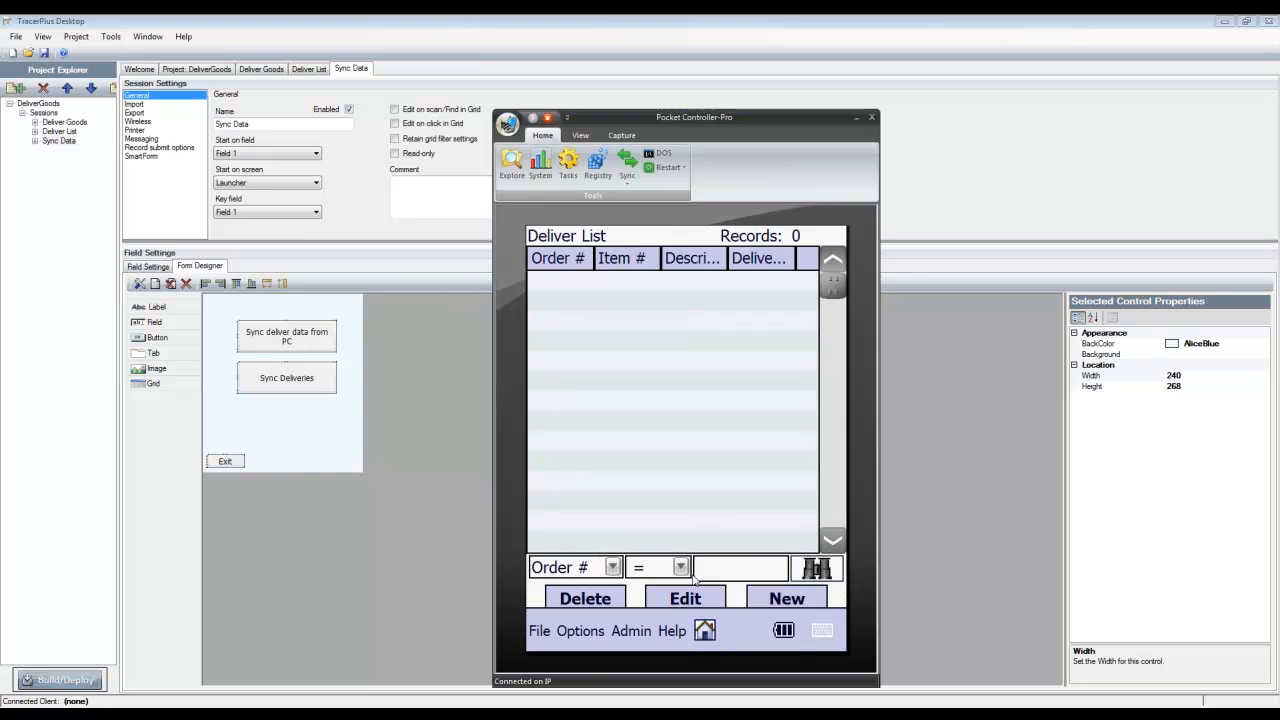
click(705, 630)
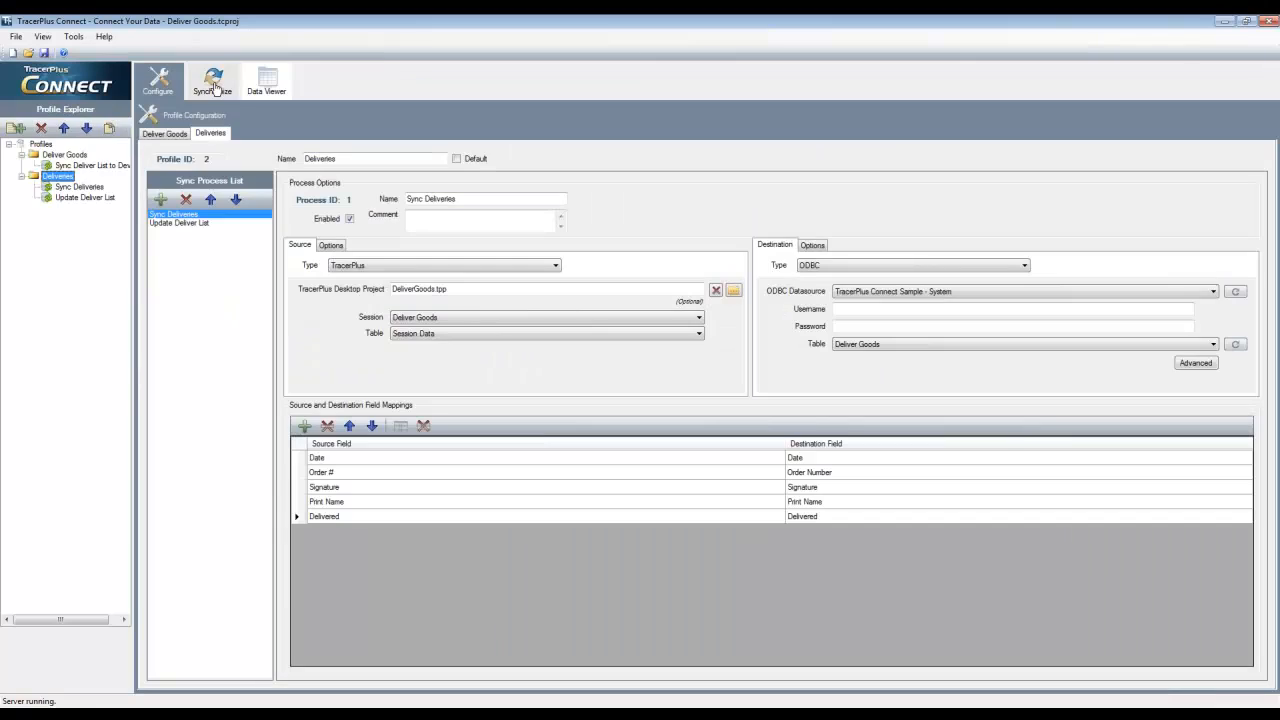
Show the synchronization view in TracerPlus Connect, and run Sync deliver data from PC in the device's Sync Data session
click(214, 87)
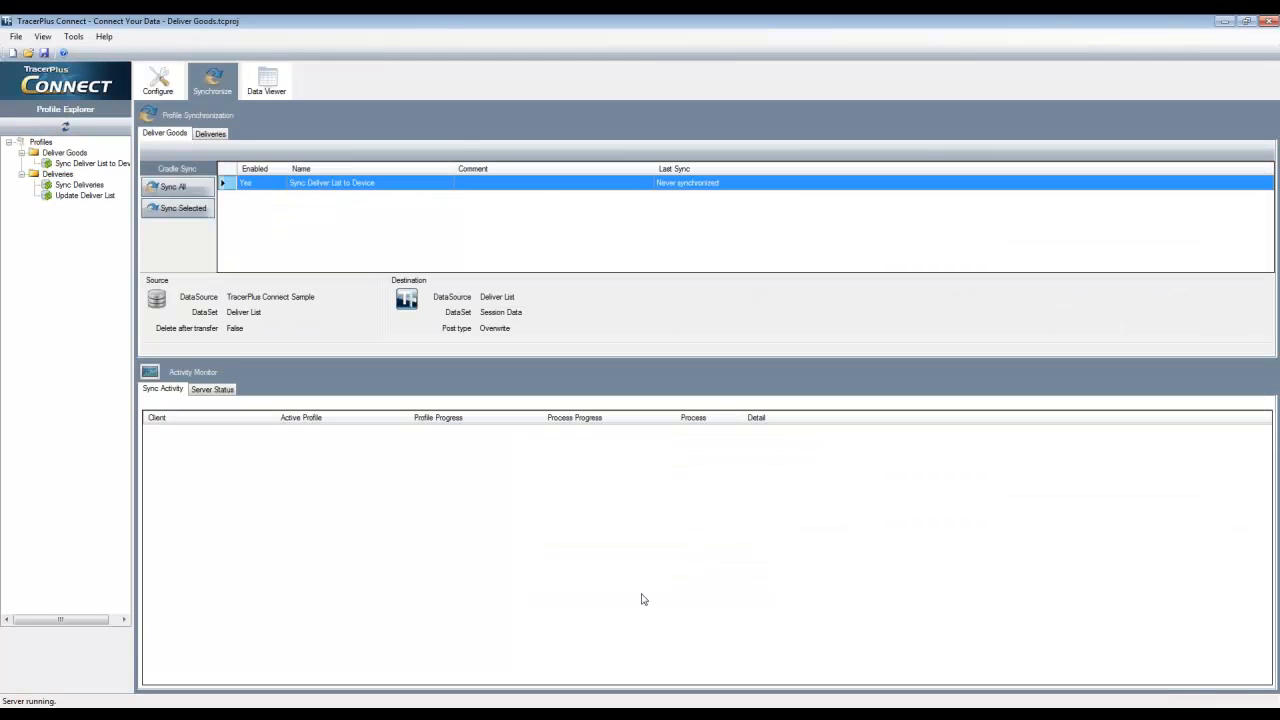
click(619, 714)
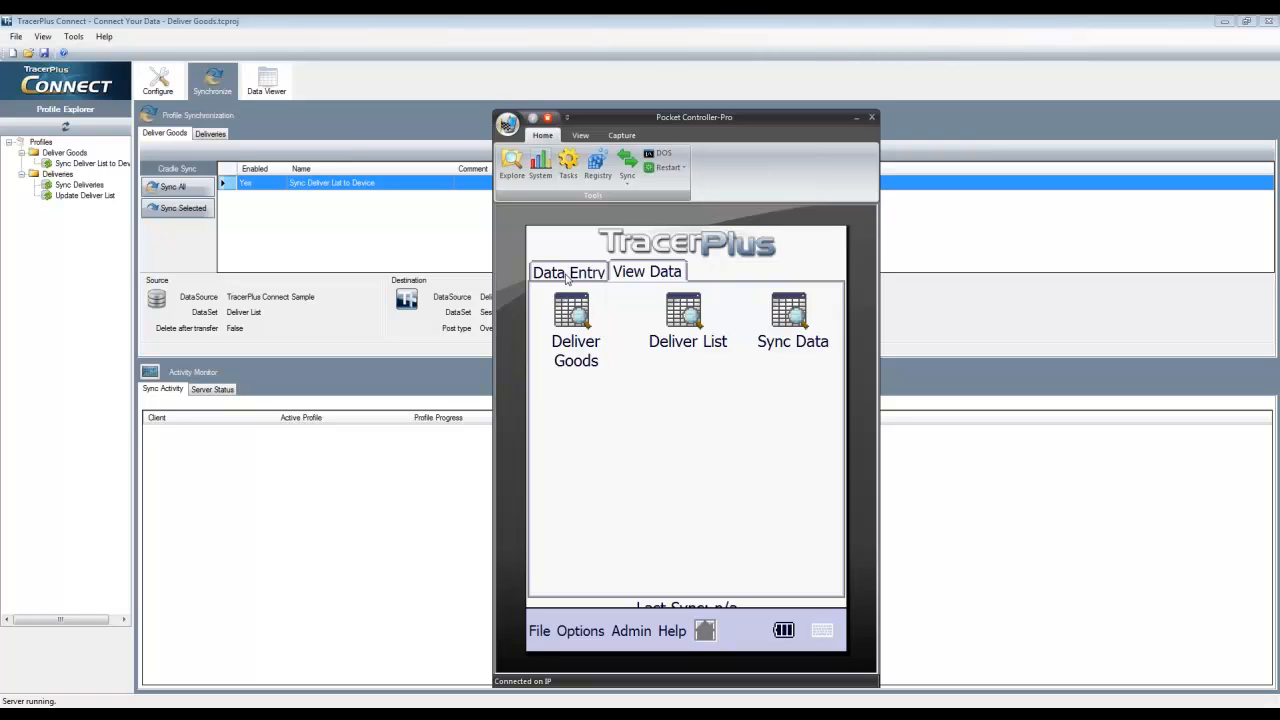
click(584, 275)
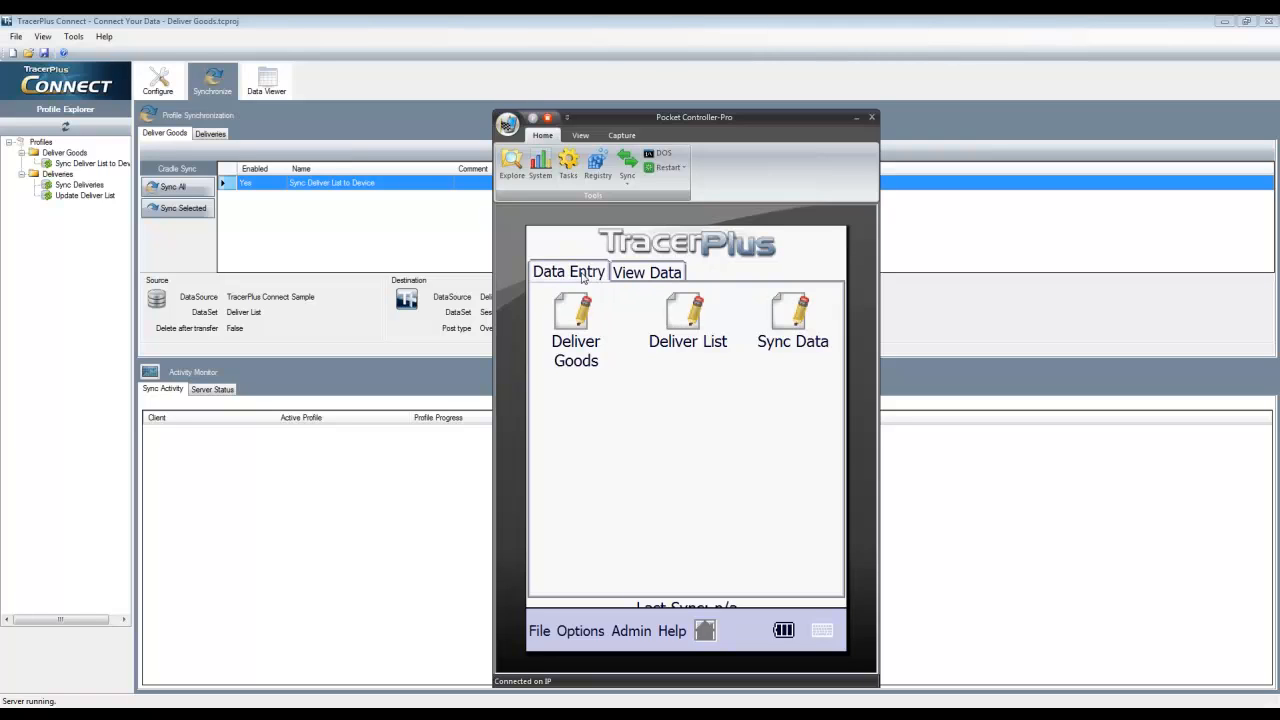
click(788, 314)
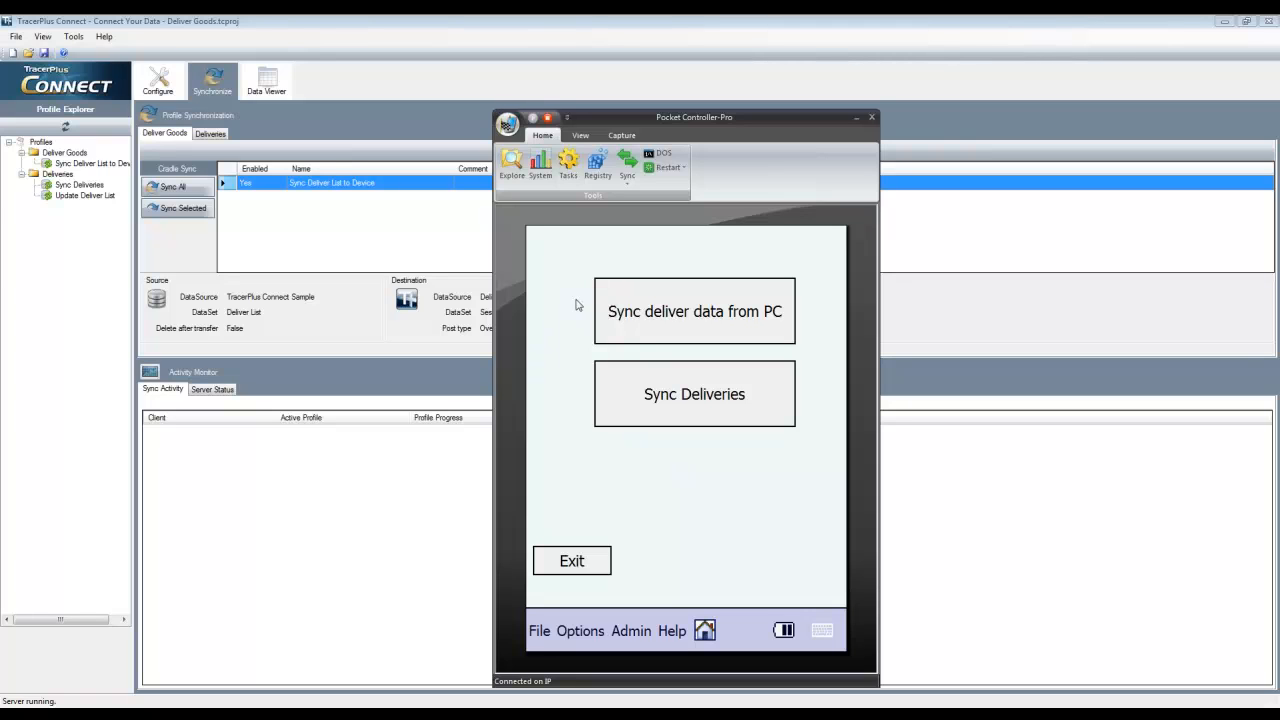
click(711, 313)
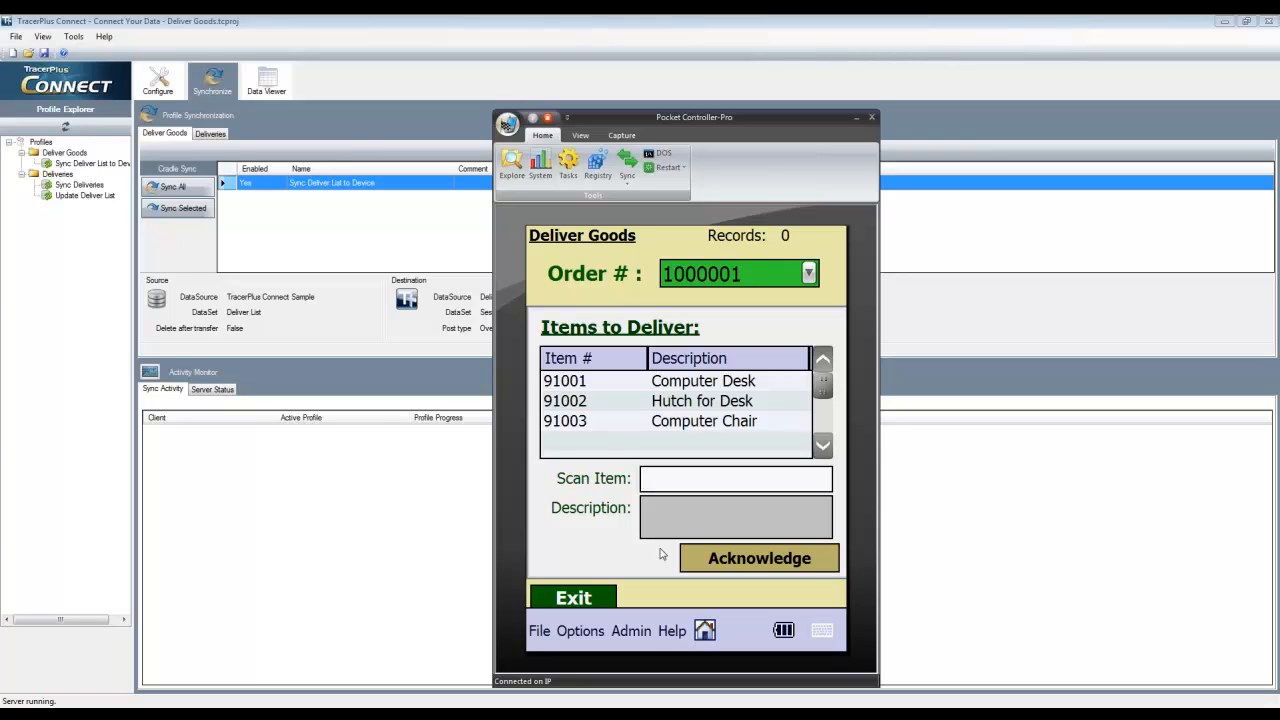
Record items 91001, 91002 and 91003 as delivered for the order in the device's Deliver Goods session
text(91001)
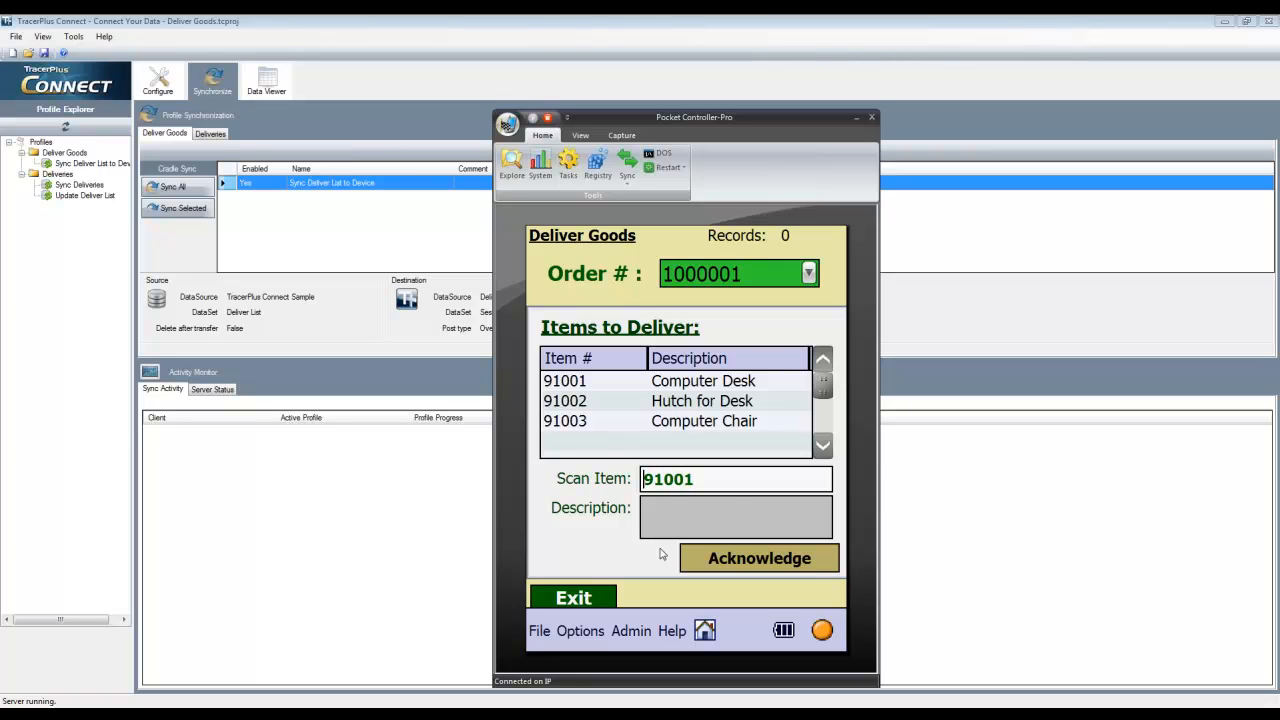
key(Return)
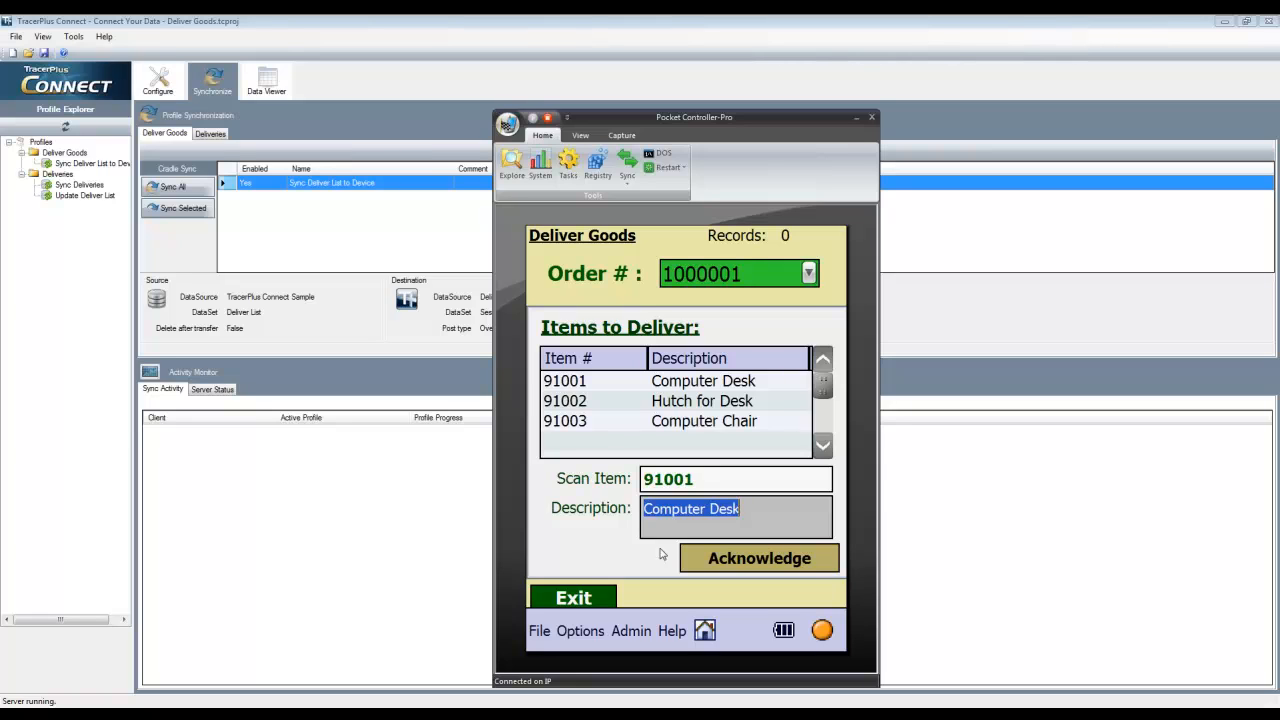
key(Return)
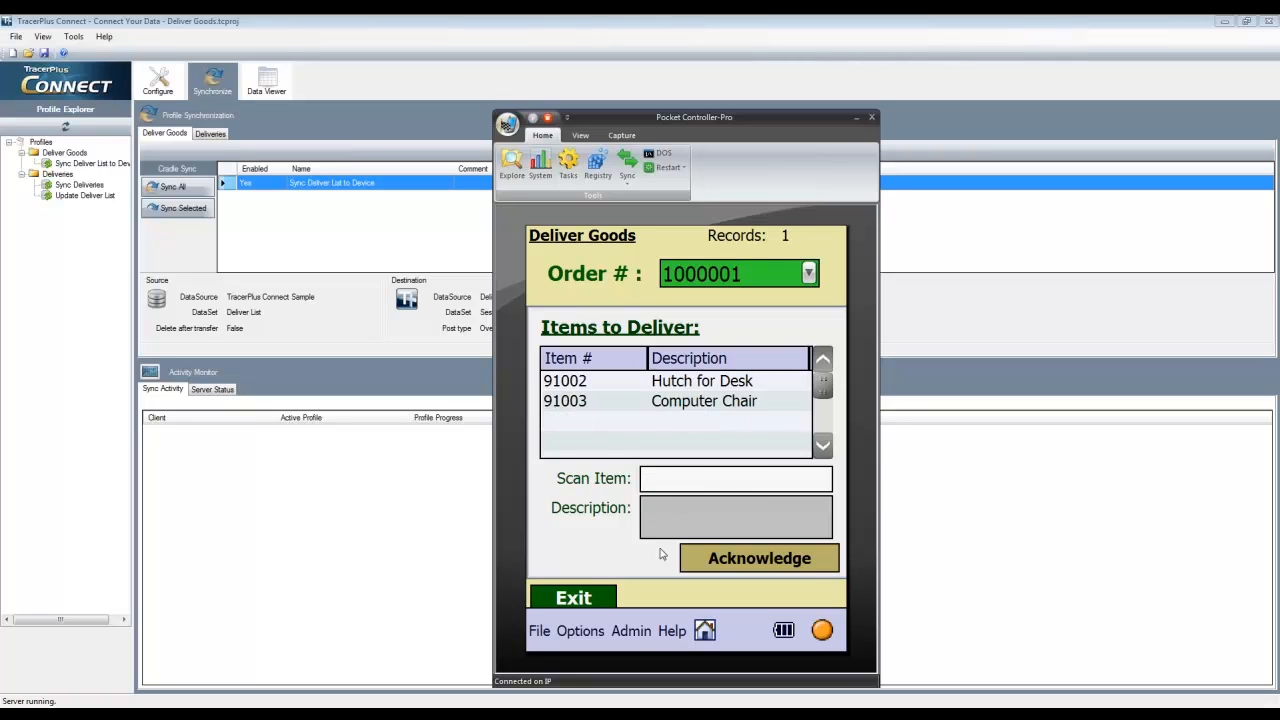
text(91002)
key(Return)
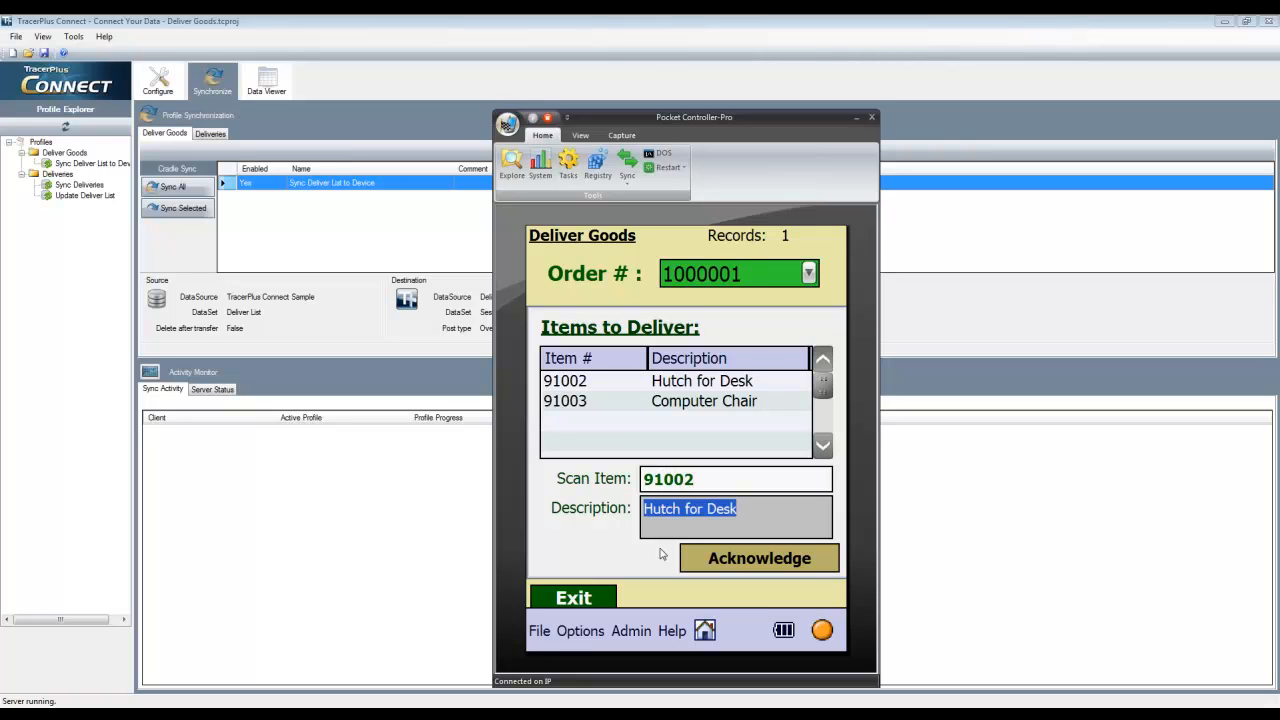
key(Return)
text(91003)
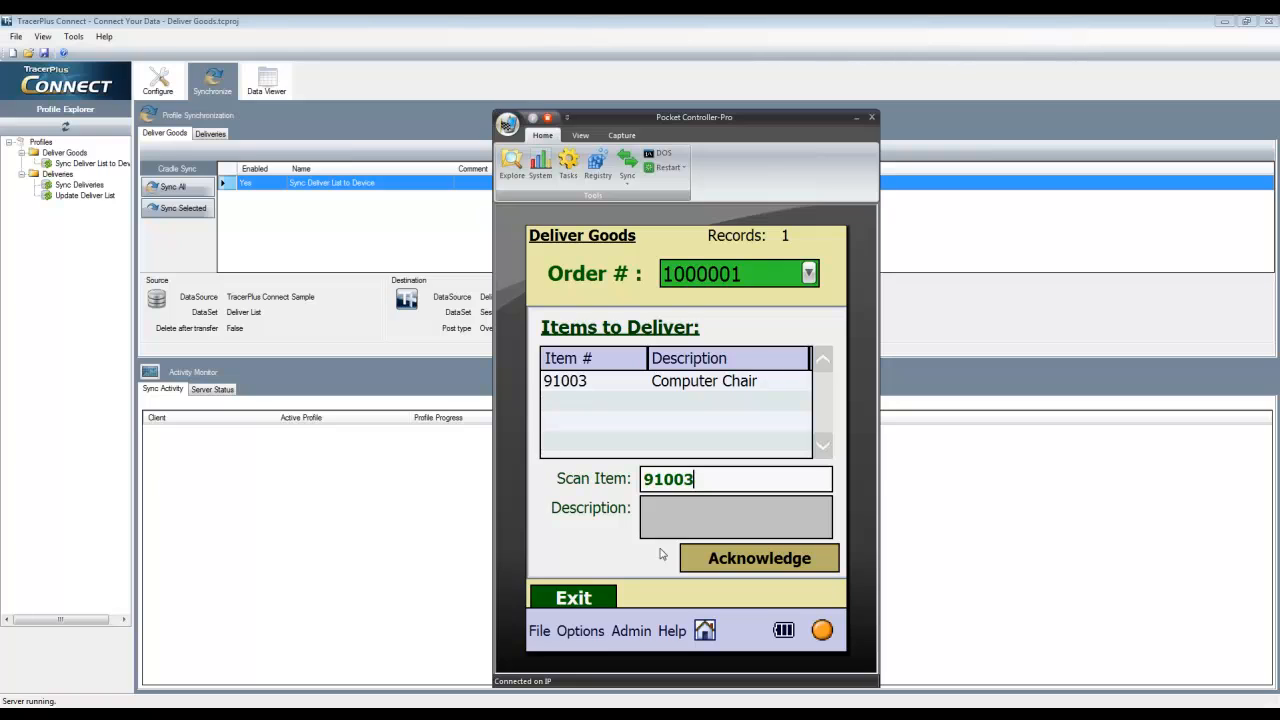
key(Return)
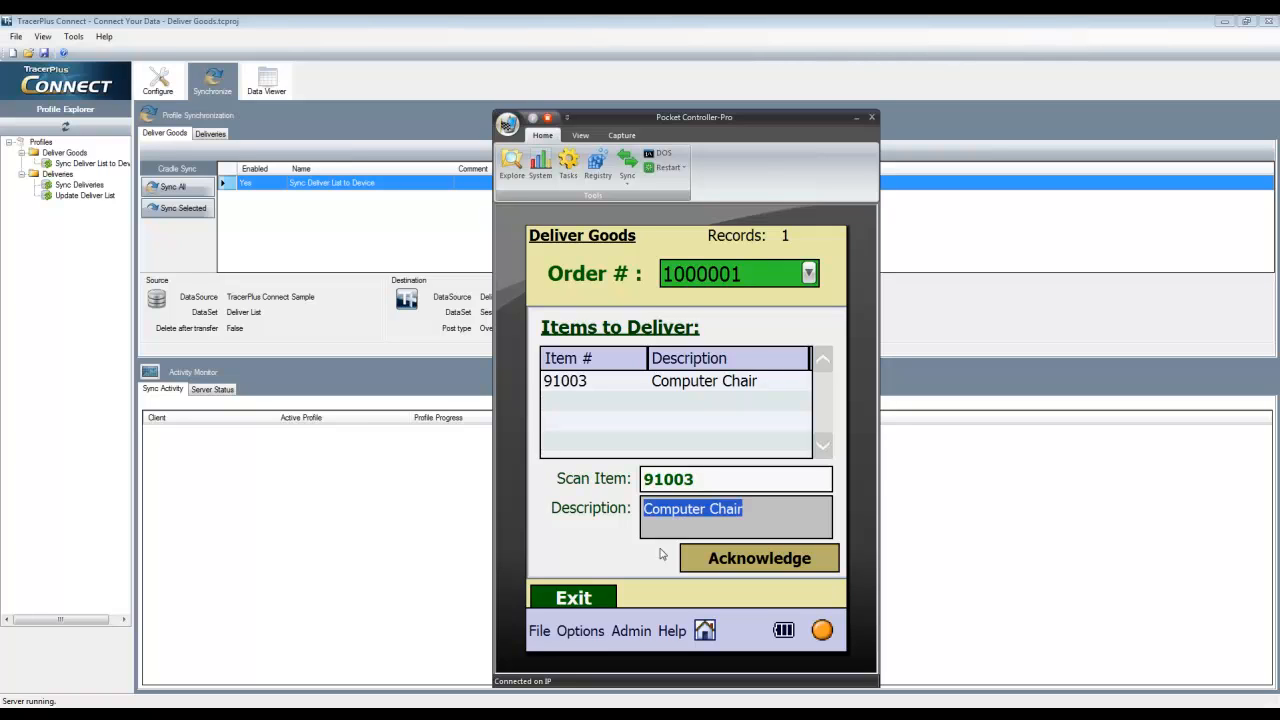
key(Return)
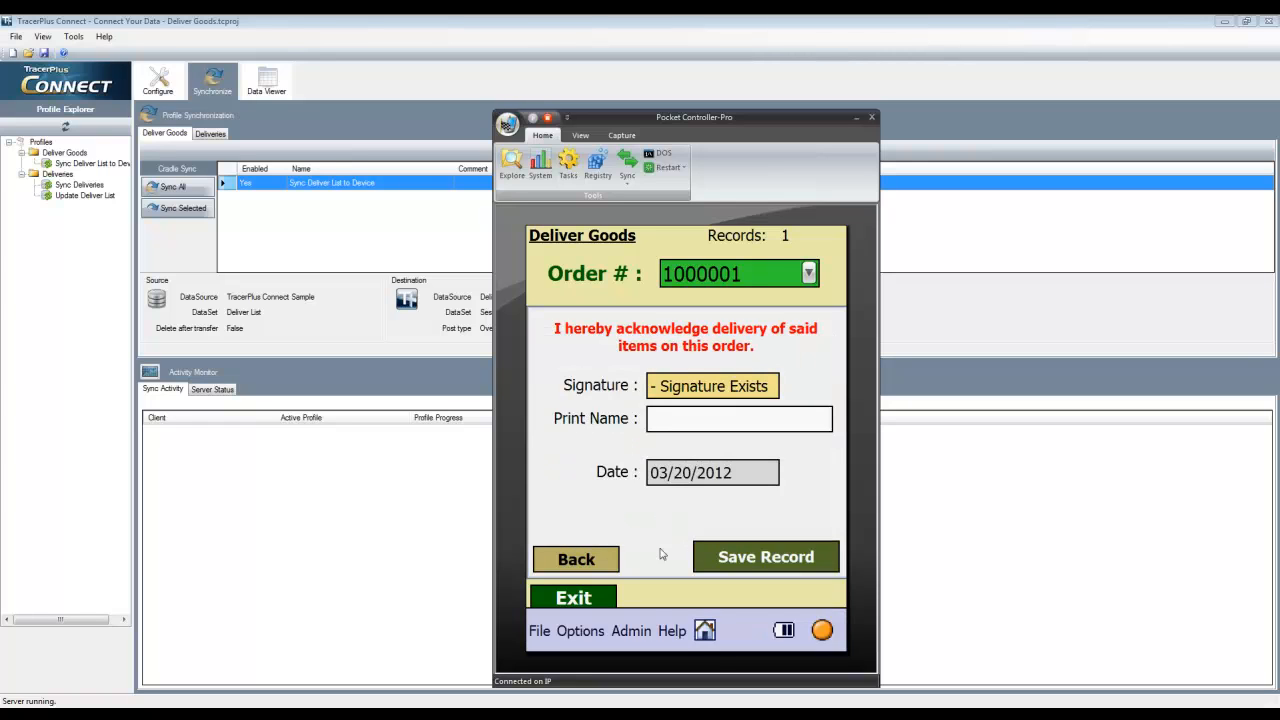
Enter the recipient's name as the printed name on the delivery acknowledgement
text(kr)
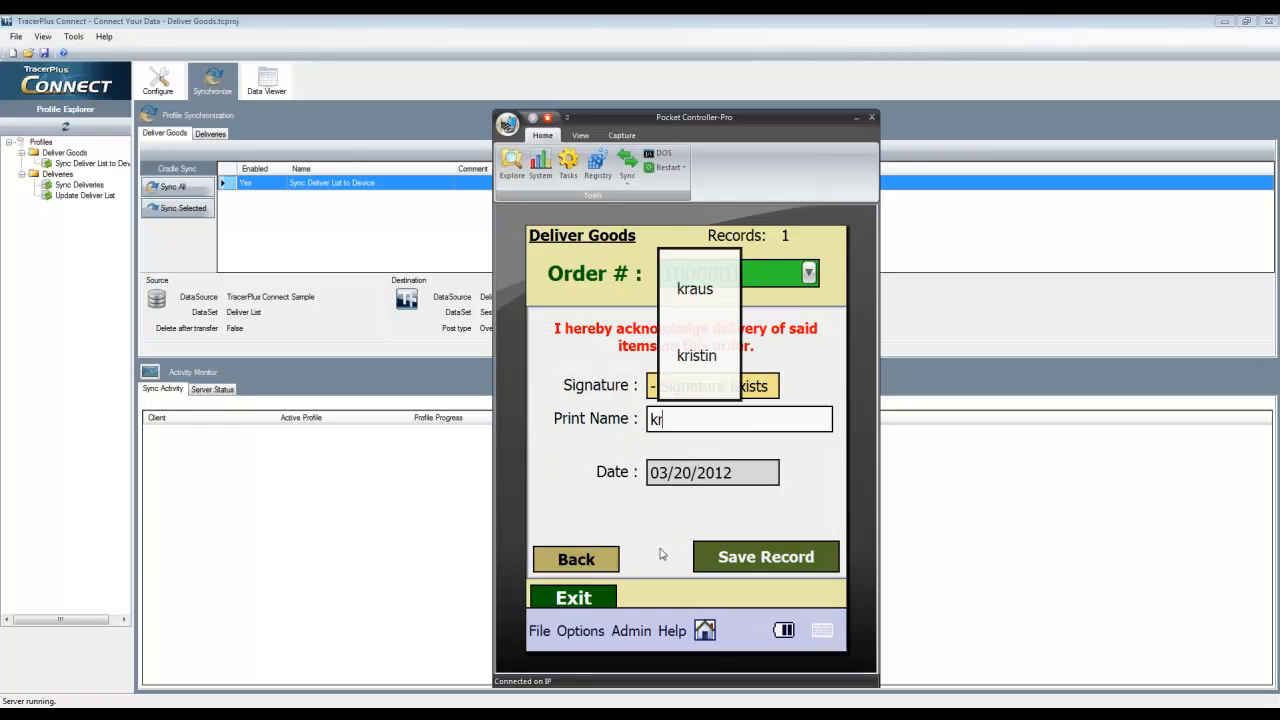
text(aeb)
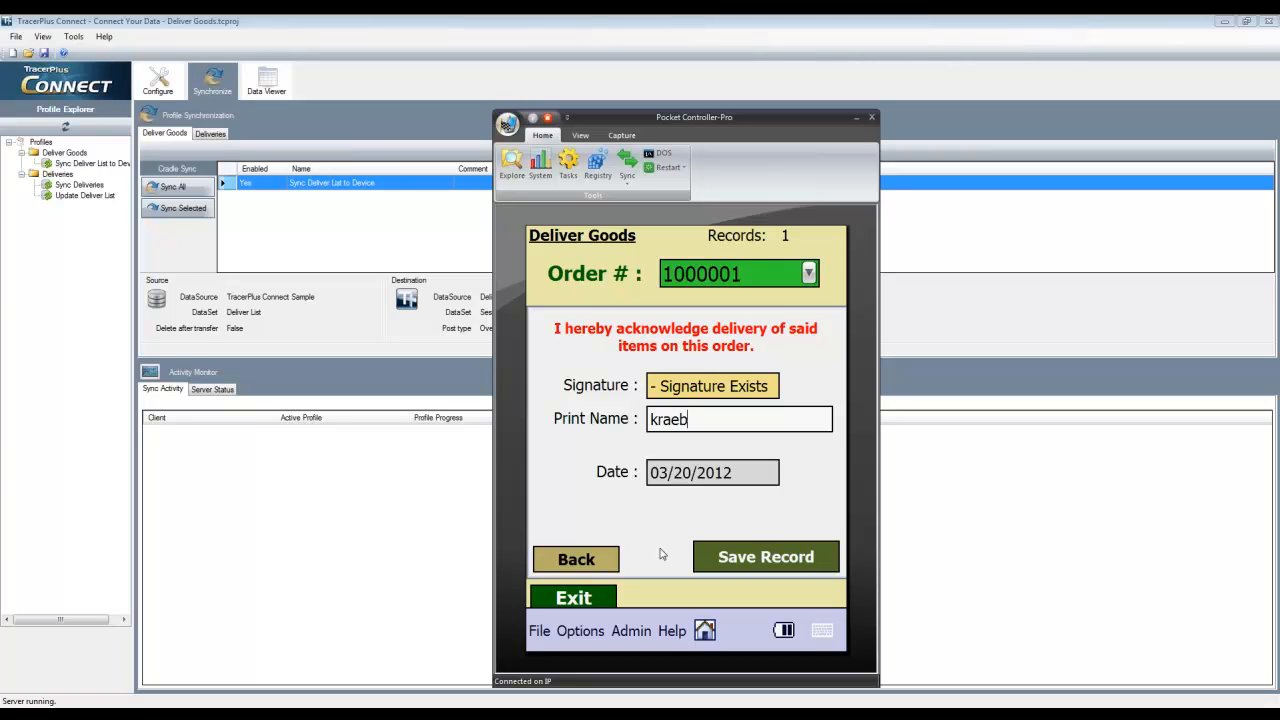
text(el)
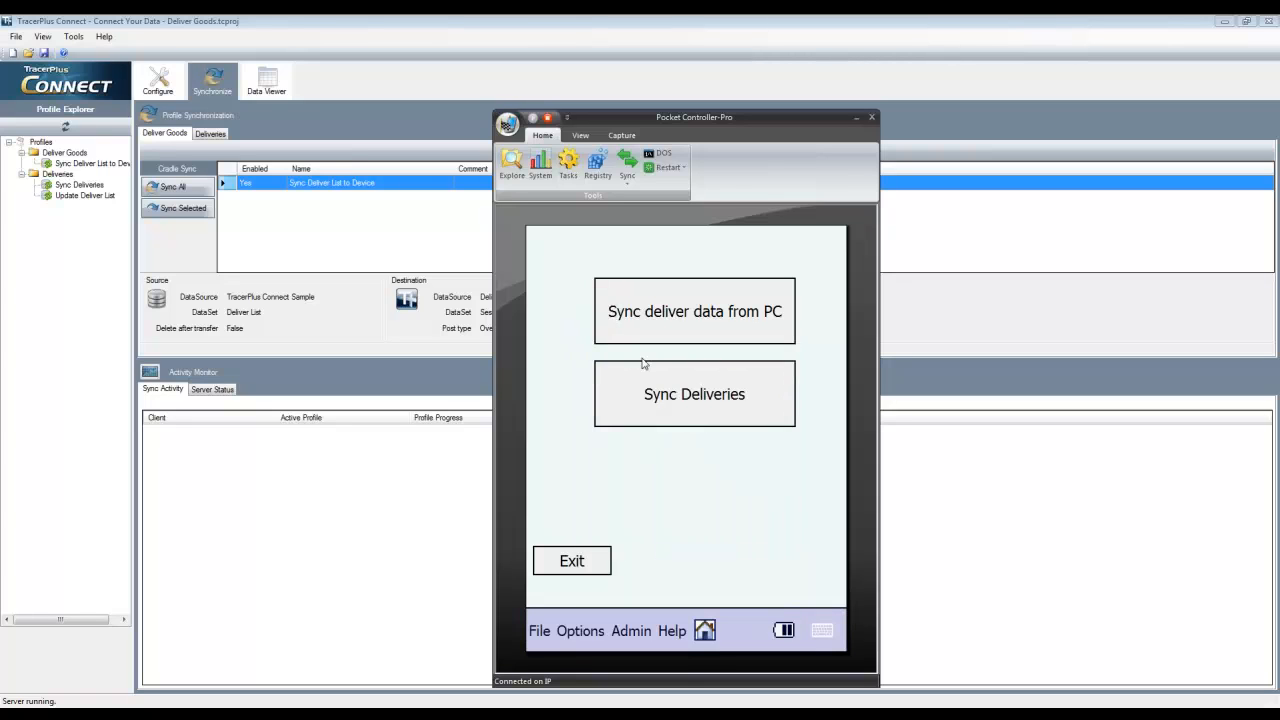
Examine the Sync Deliveries destination data in TracerPlus Connect's data viewer, widening the Signature column to show the full file name
click(337, 81)
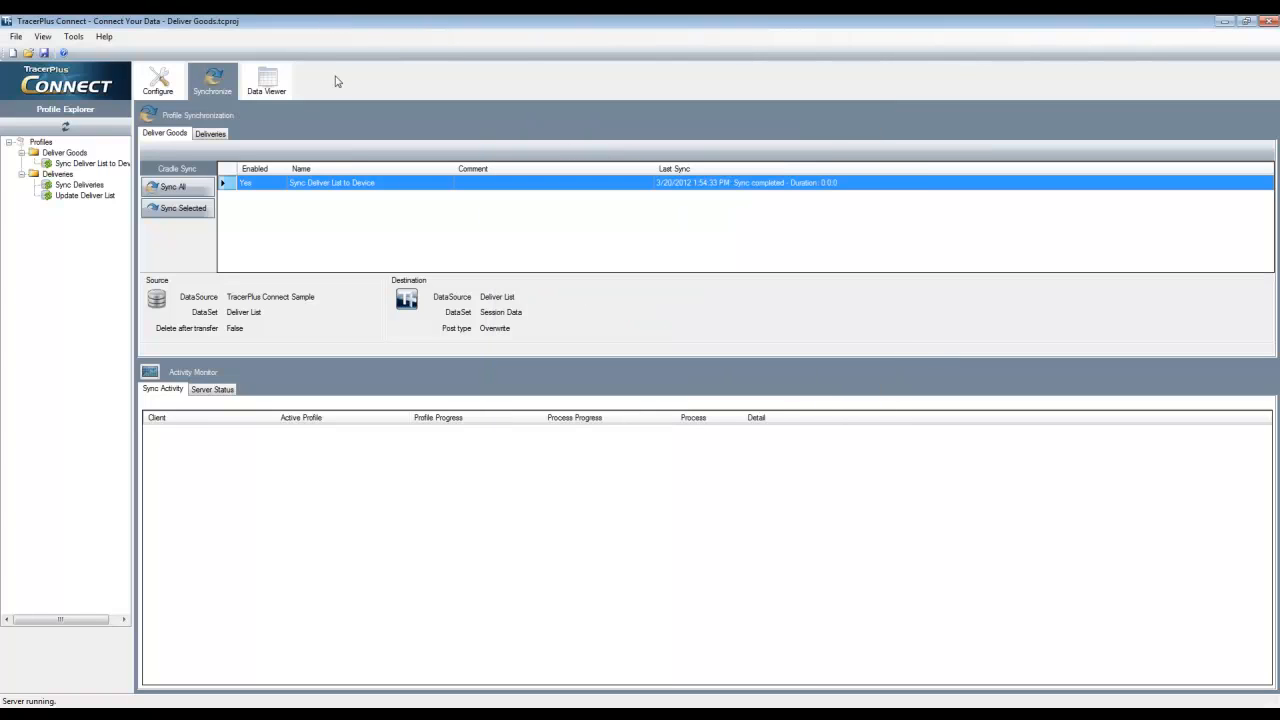
click(272, 86)
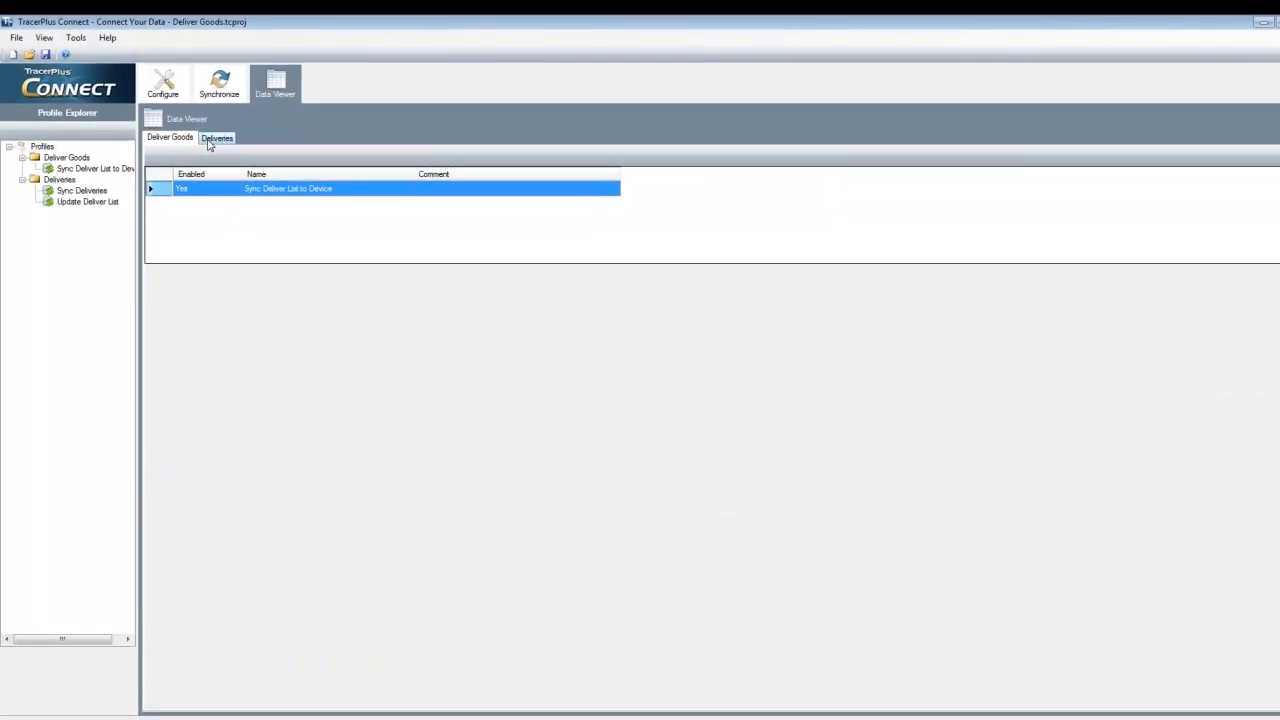
click(210, 141)
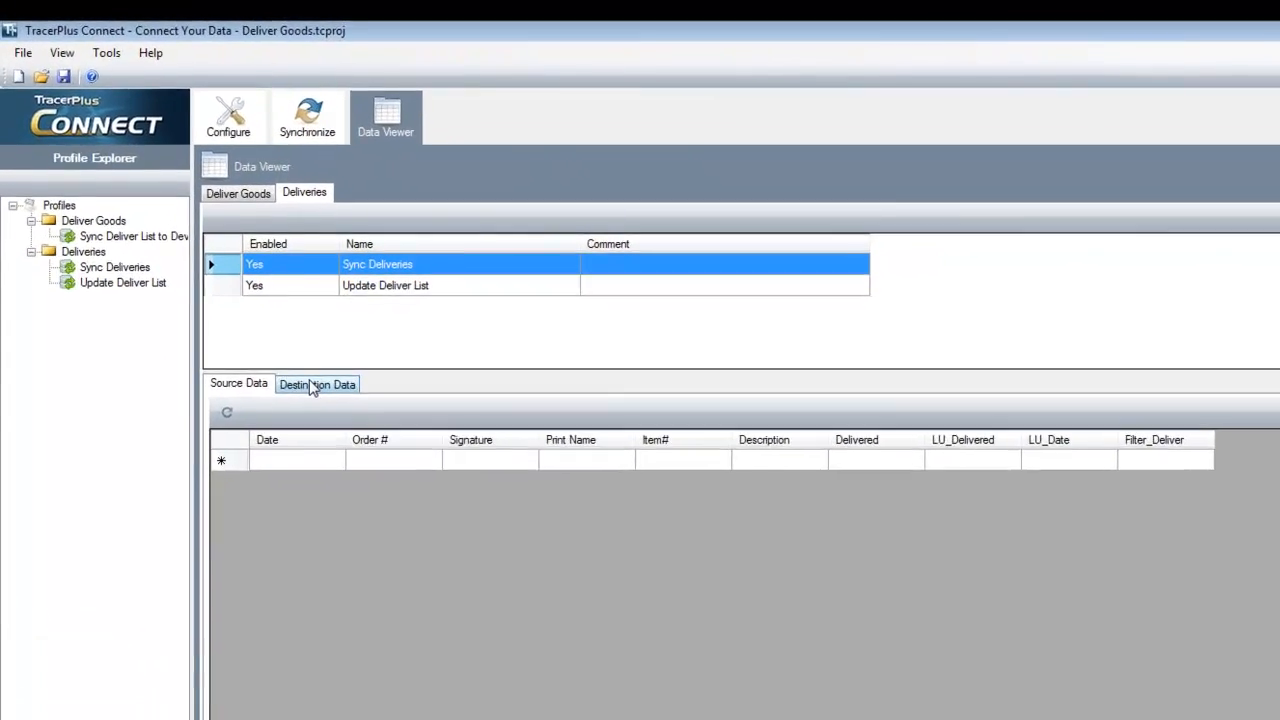
click(225, 272)
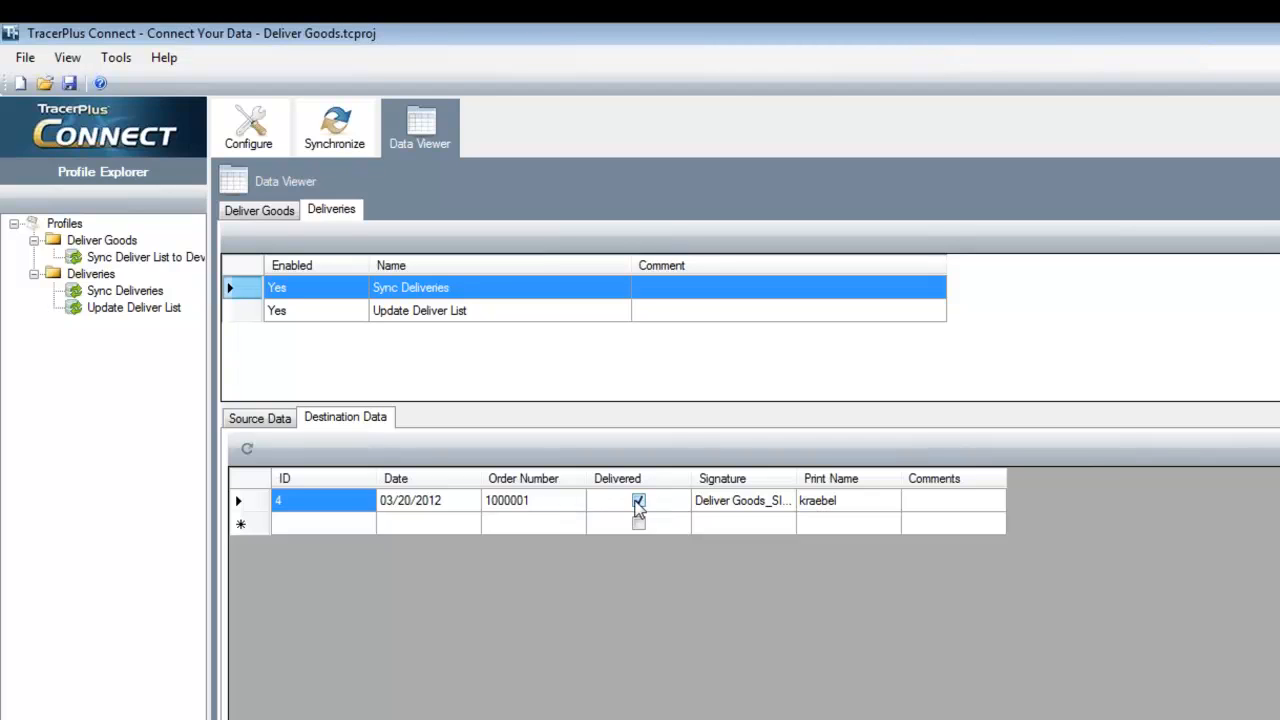
drag(796, 478, 970, 470)
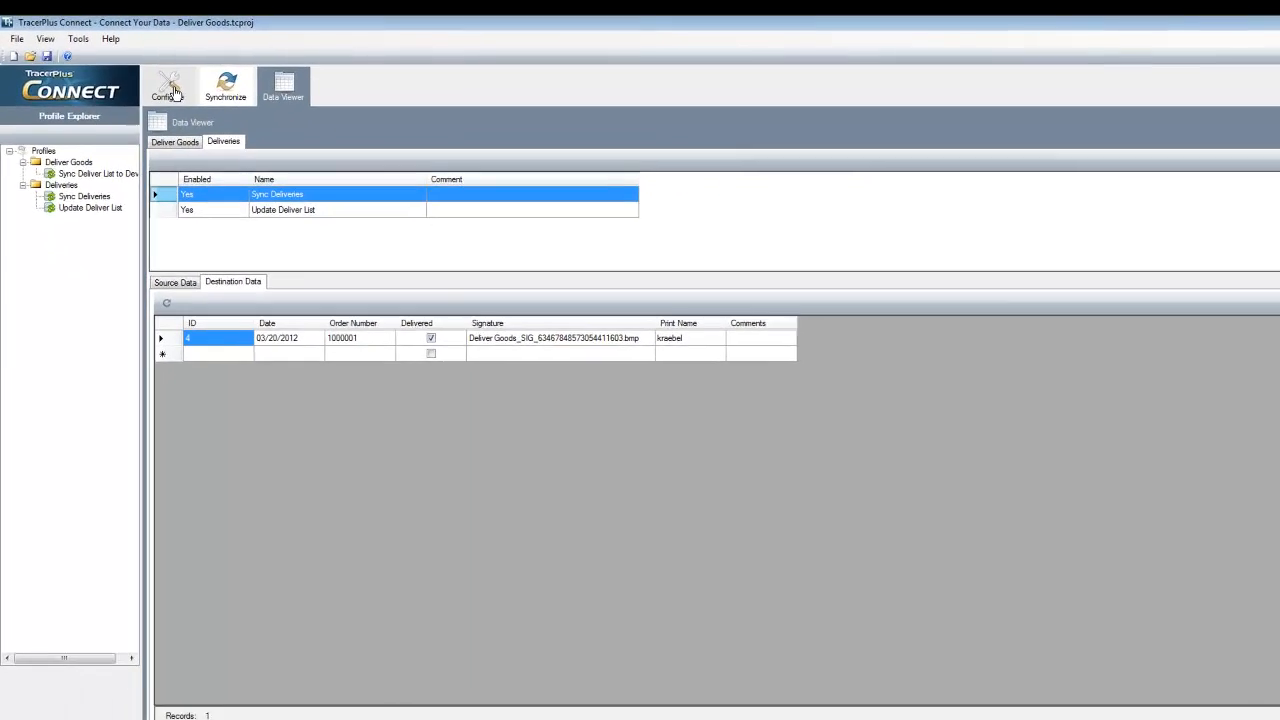
Check the binary file path in the advanced ODBC options of the Sync Deliveries destination, leaving the settings as they are
click(163, 89)
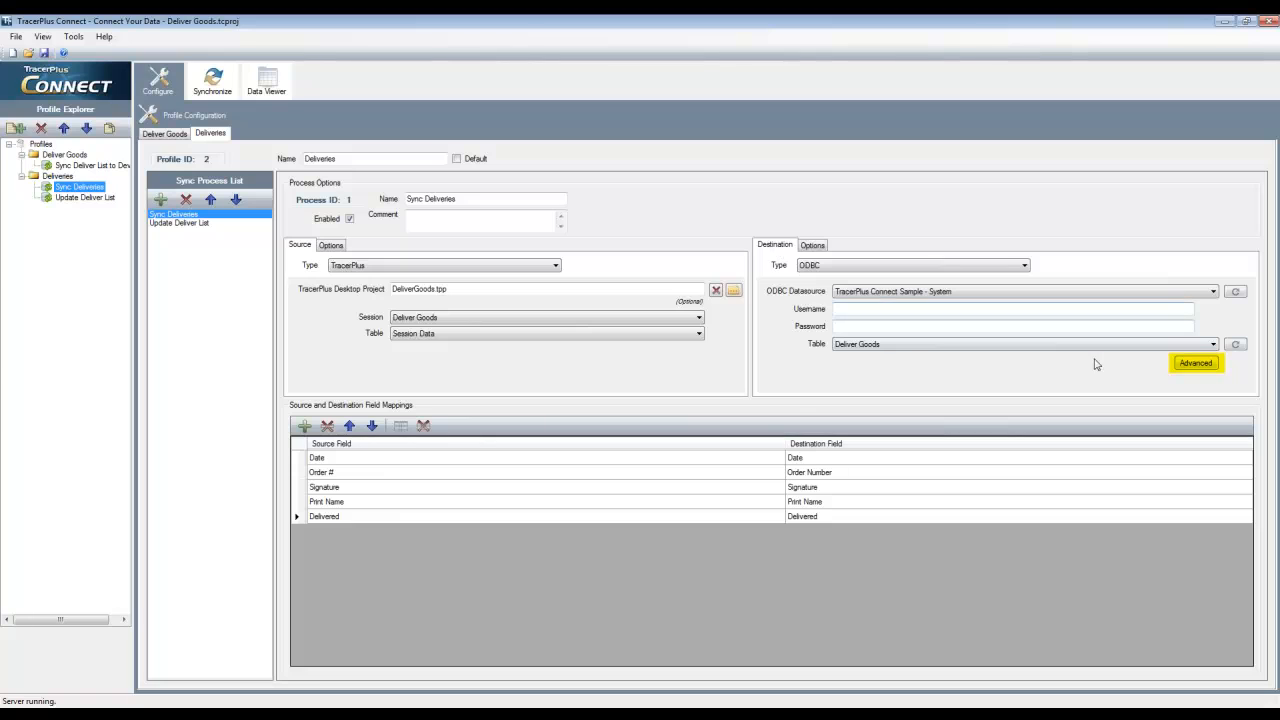
click(1199, 366)
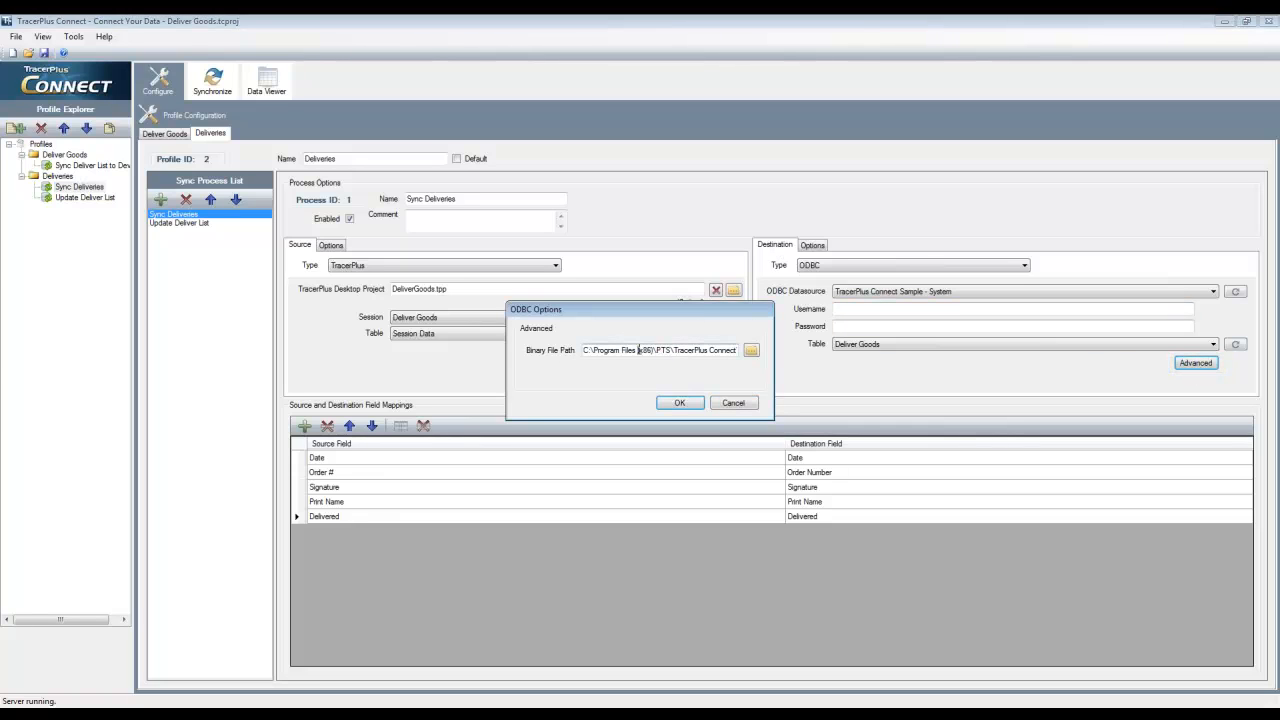
drag(639, 350, 709, 374)
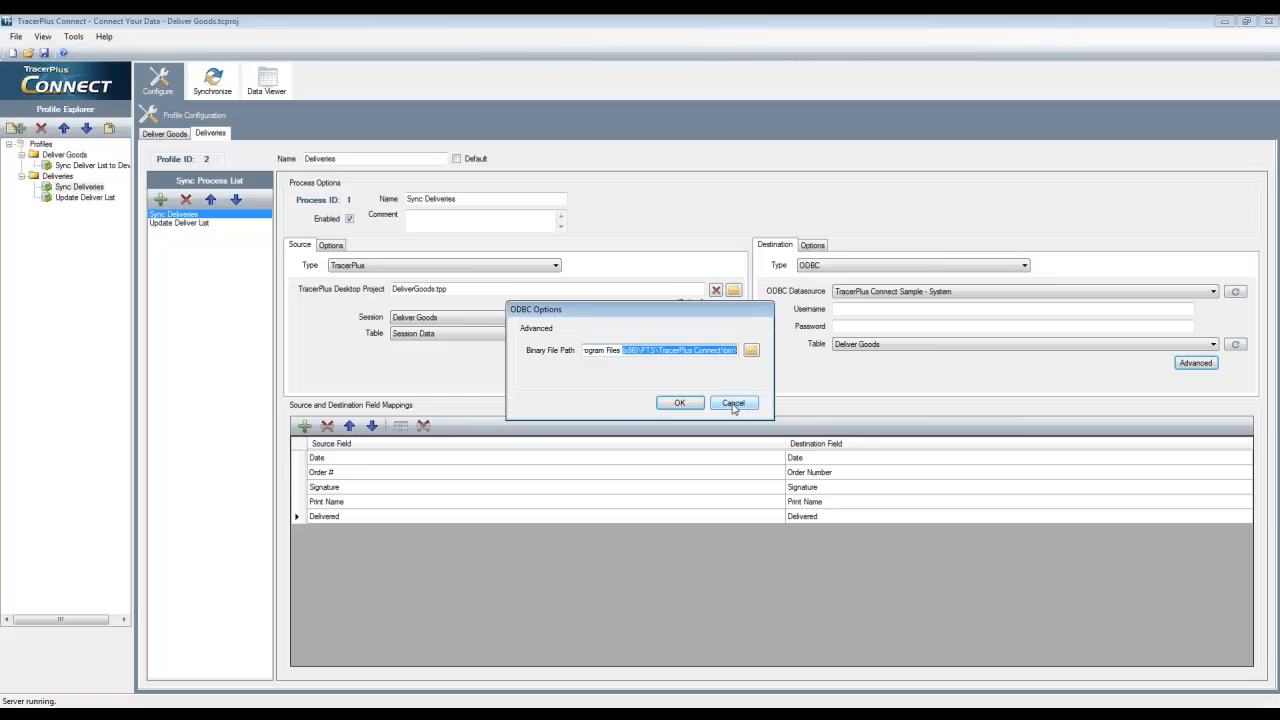
click(733, 405)
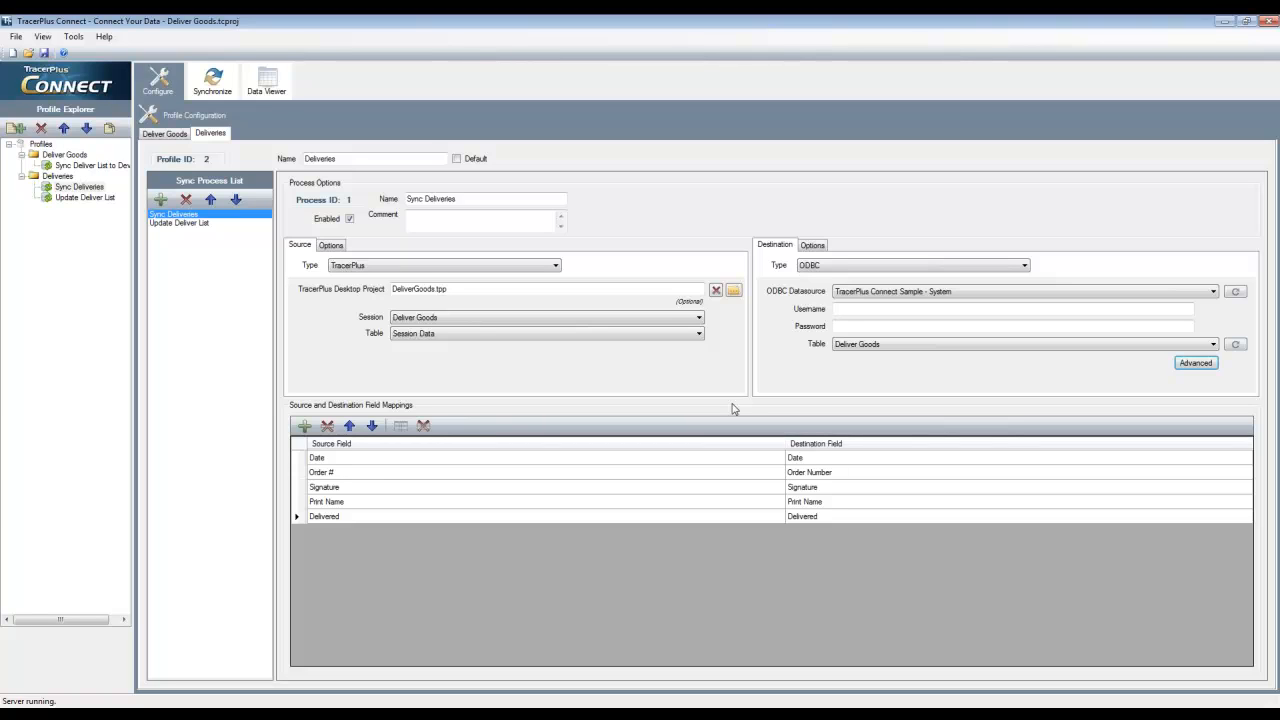
In Windows Explorer, browse to C:\Program Files (x86)\PTS\TracerPlus Connect\bin to look for the synced signature image
click(1221, 20)
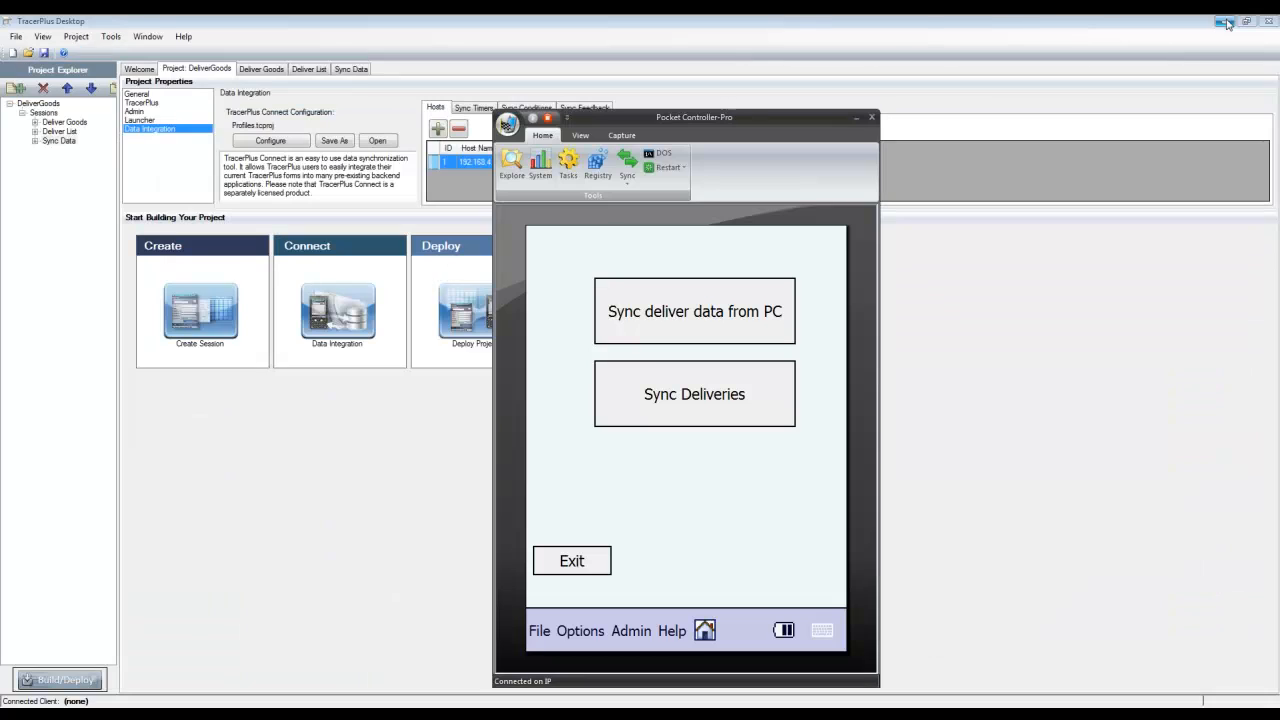
key(super)
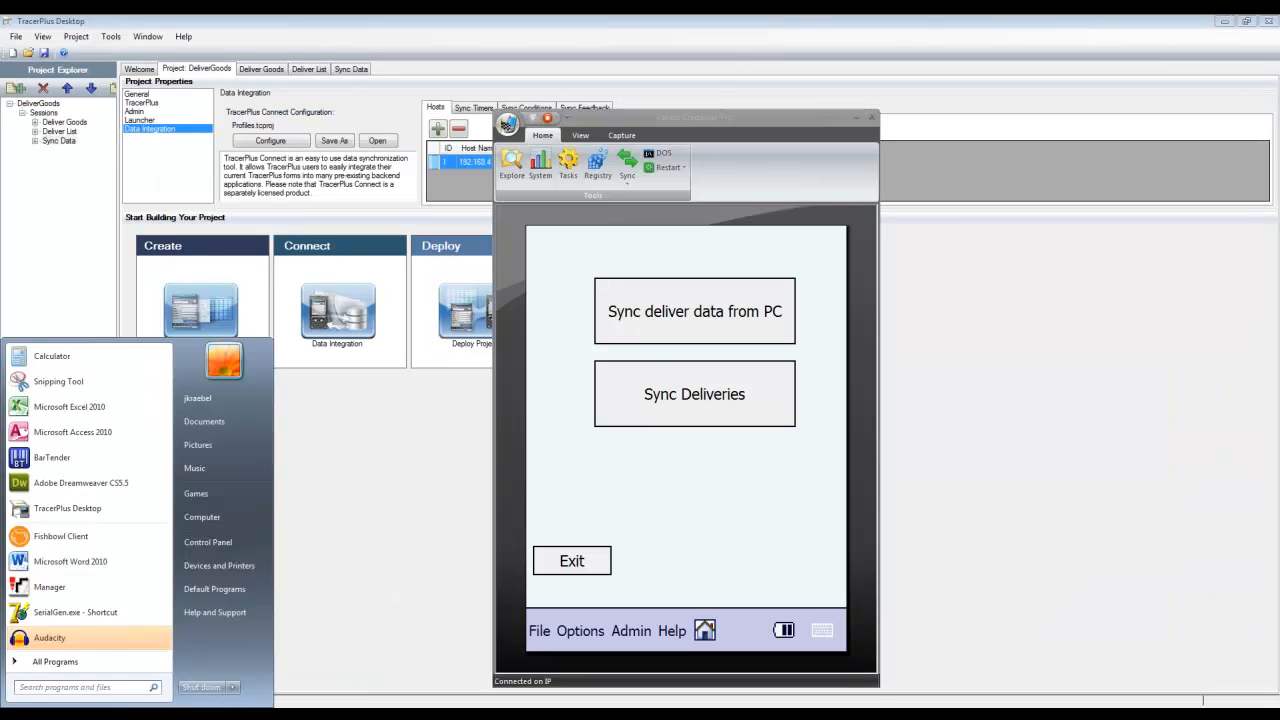
click(204, 516)
drag(1279, 88, 440, 109)
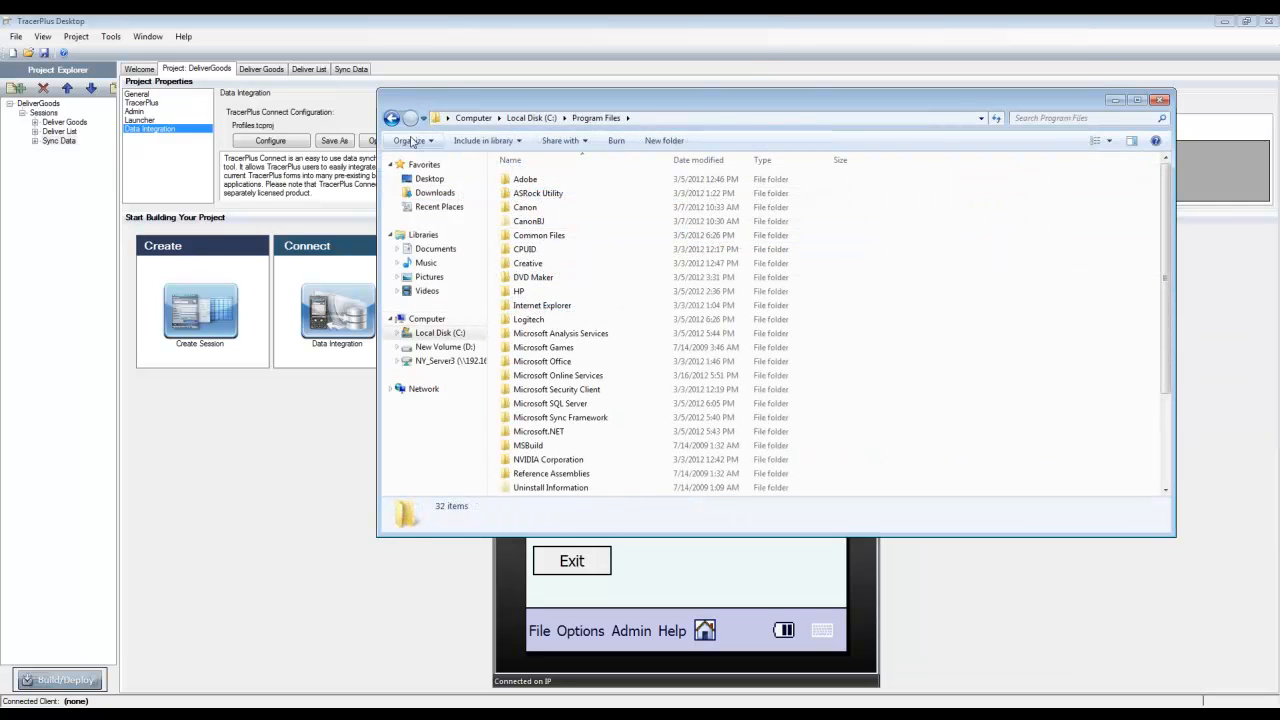
click(392, 118)
double_click(547, 250)
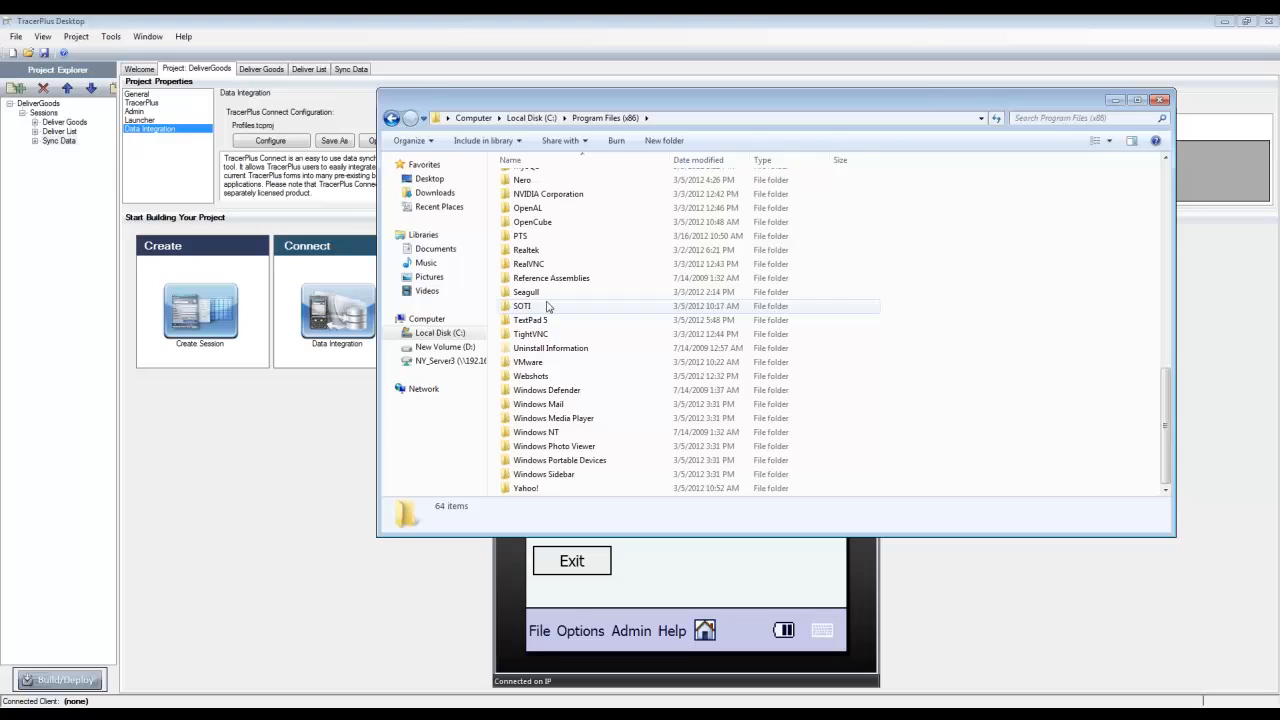
double_click(525, 236)
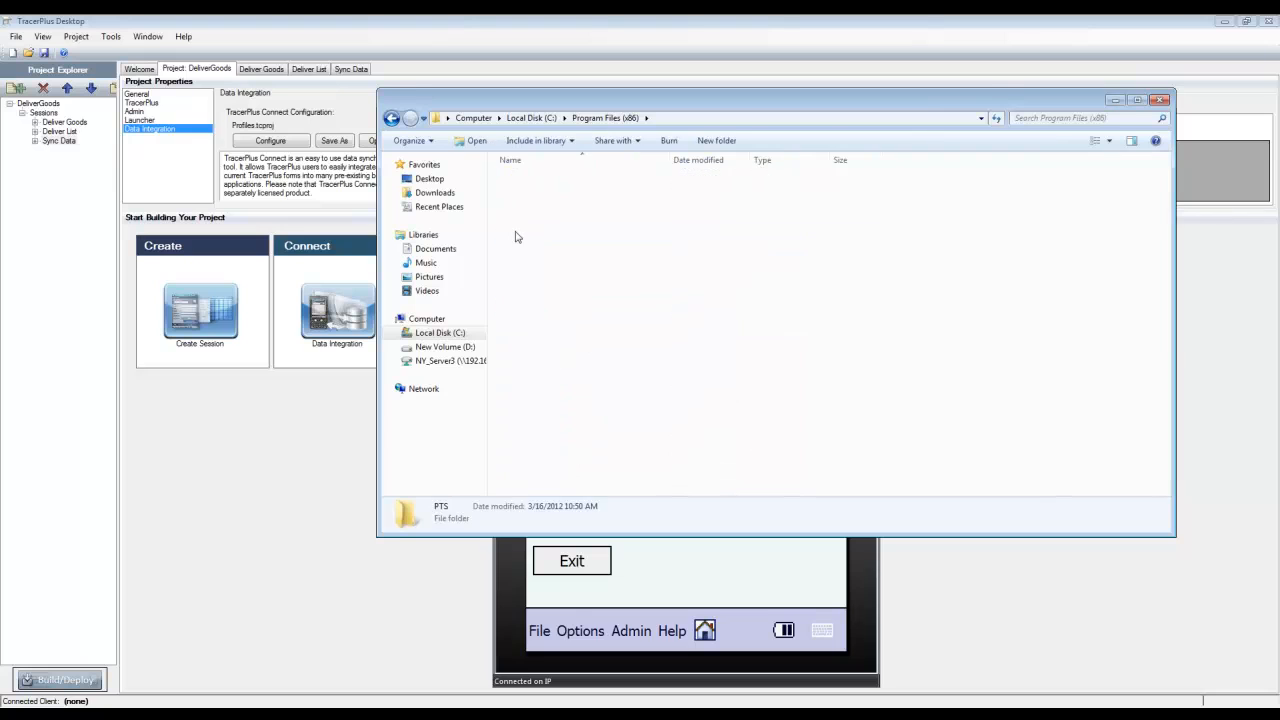
double_click(565, 193)
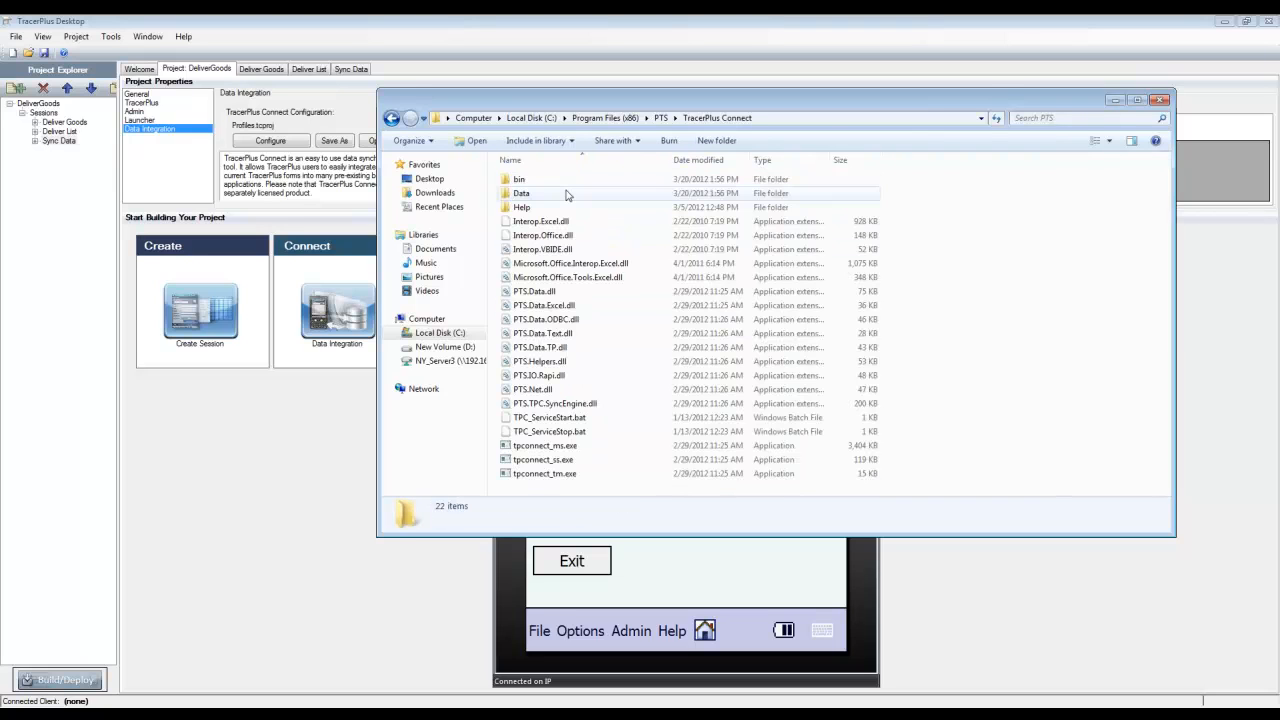
double_click(519, 180)
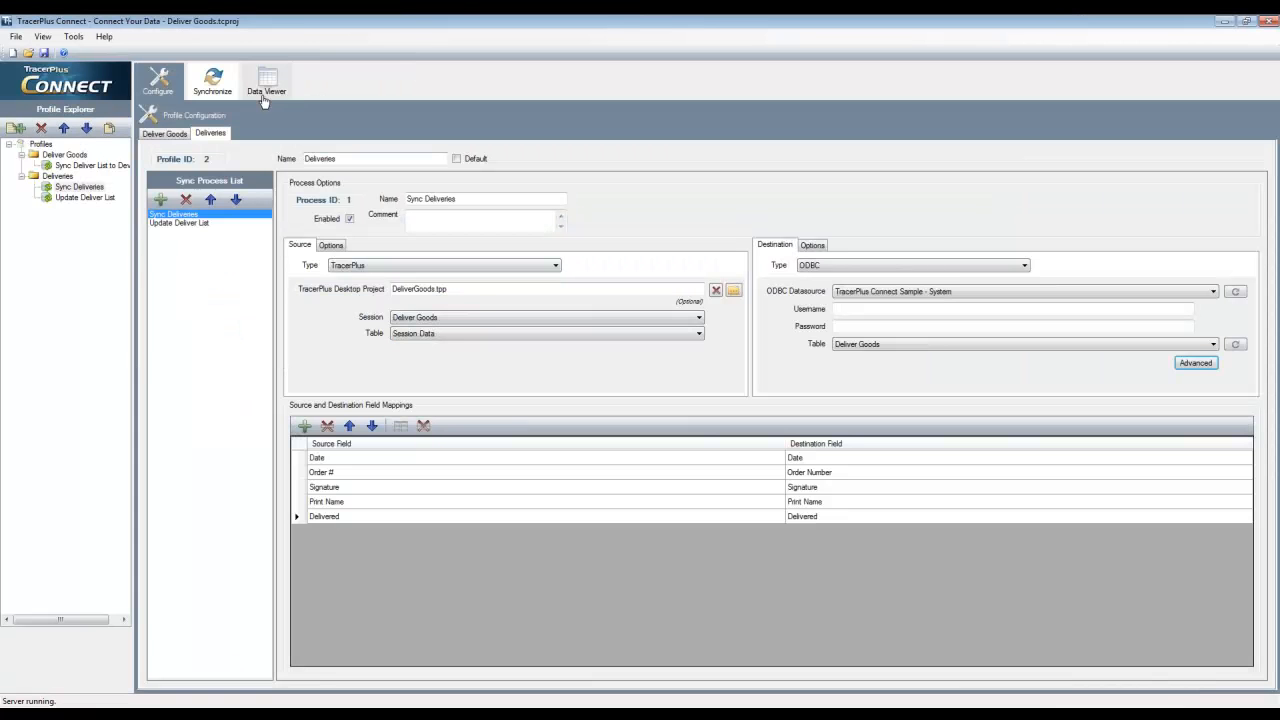
Switch back to TracerPlus Connect and view the destination data of the Update Deliver List process
click(264, 95)
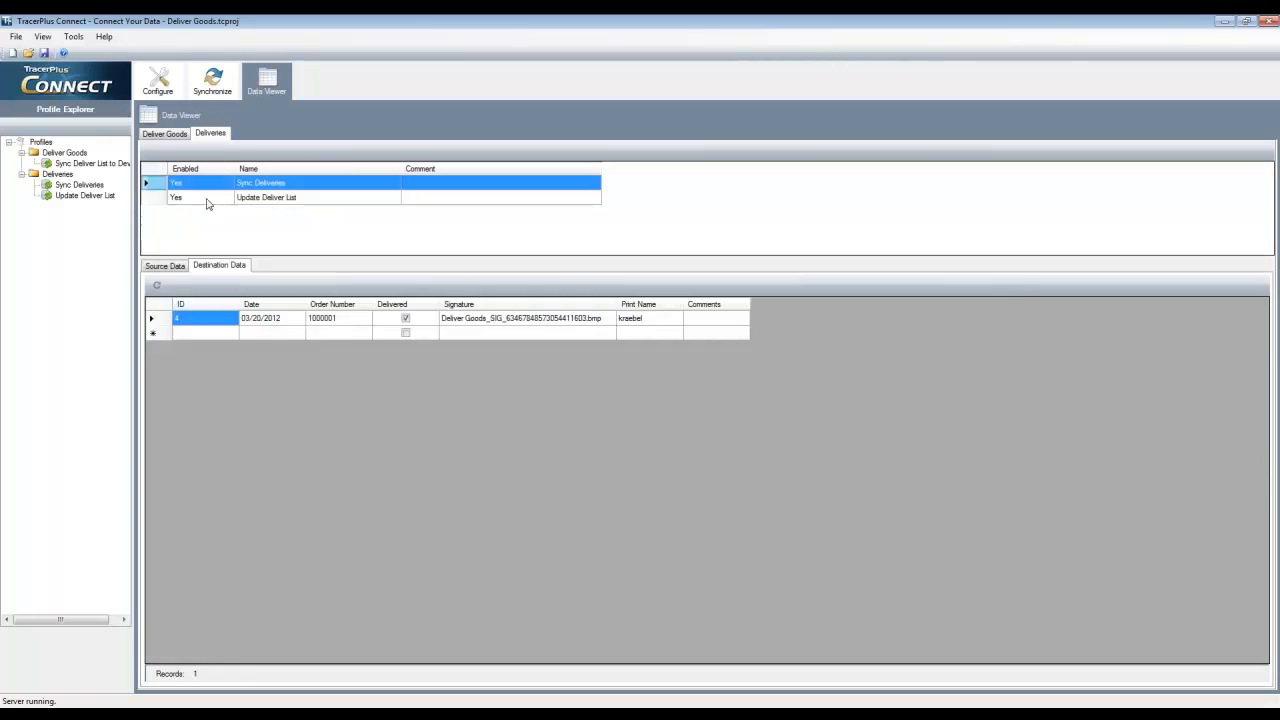
click(222, 197)
click(220, 266)
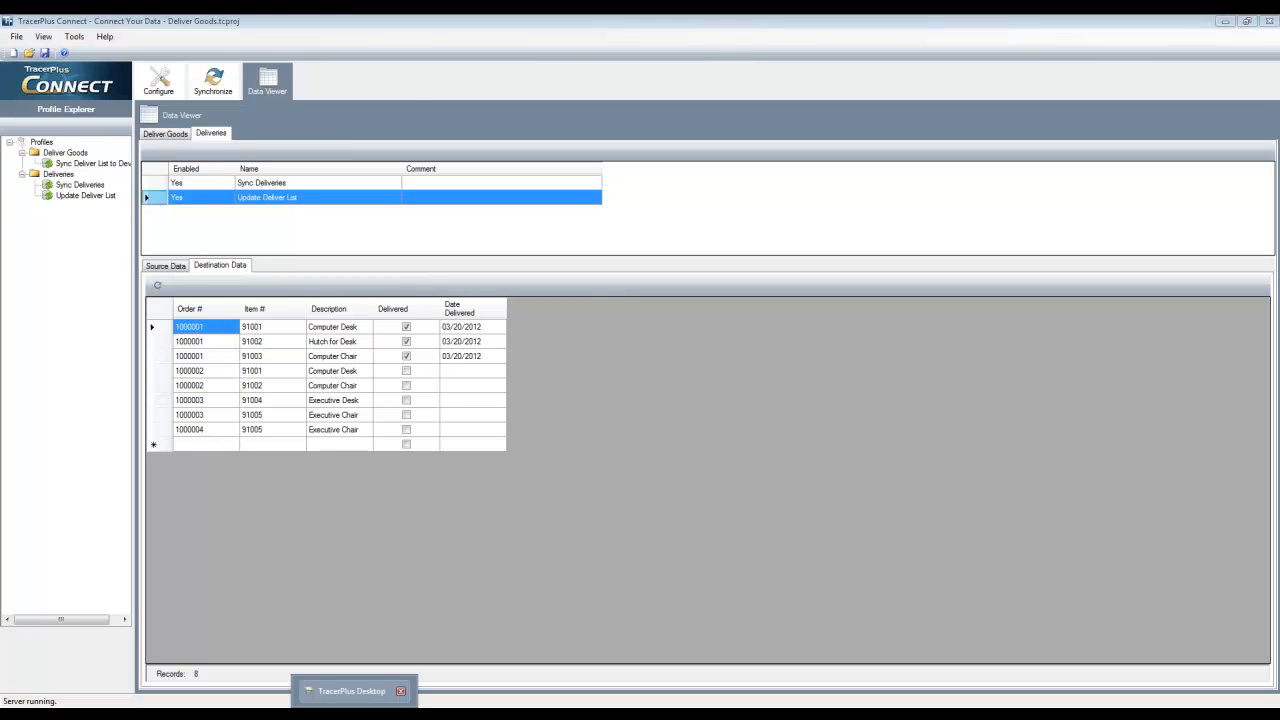
Switch to TracerPlus Desktop and add a button below Acknowledge, in the same row as Exit, on the Deliver Goods form
click(355, 693)
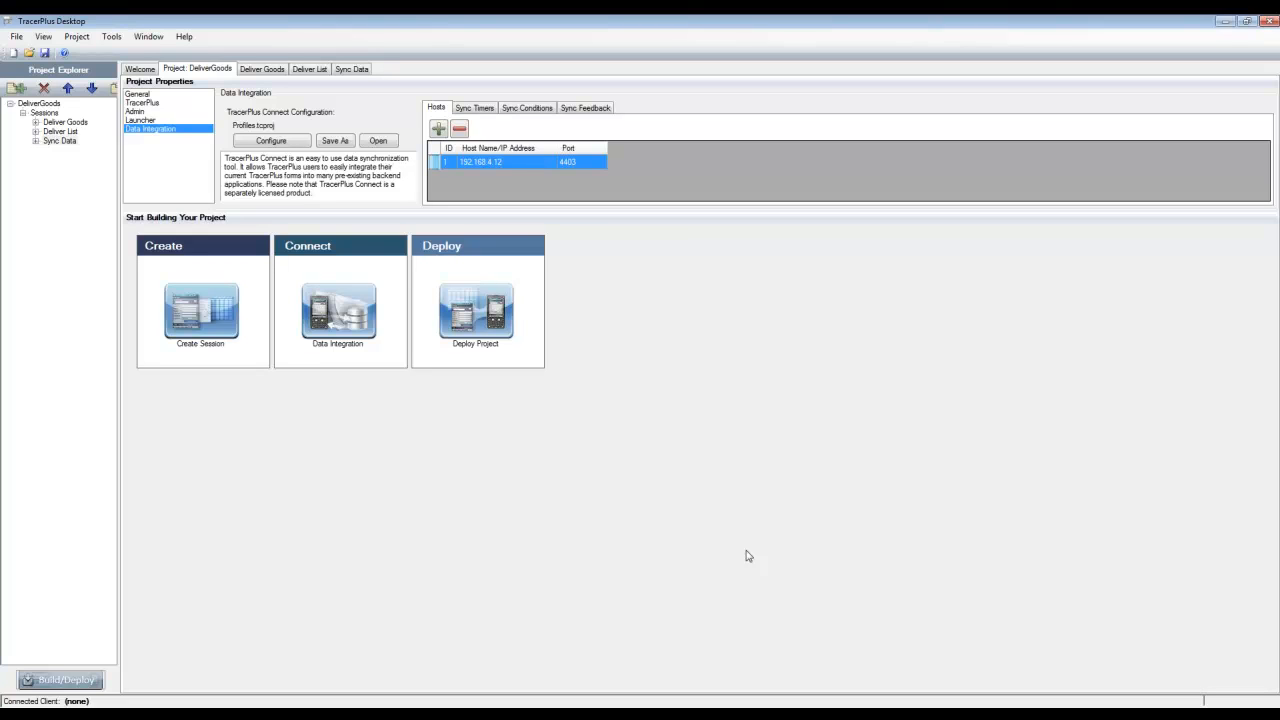
click(64, 123)
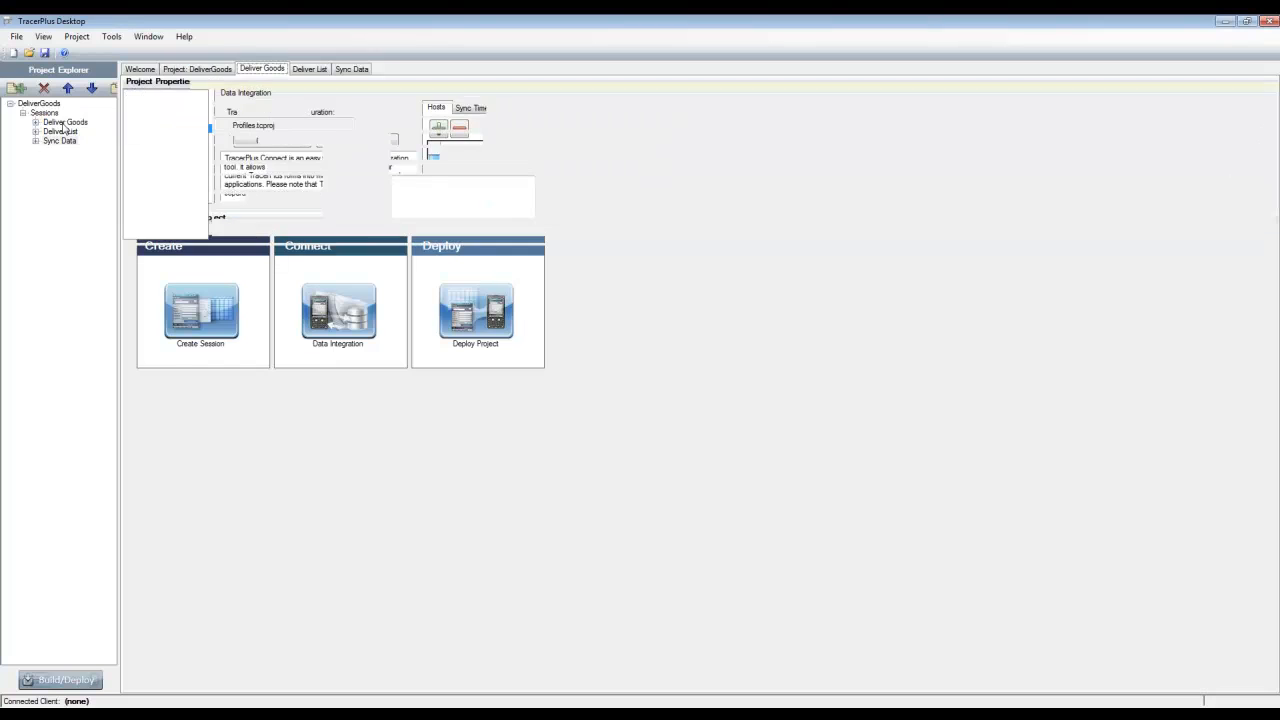
click(203, 268)
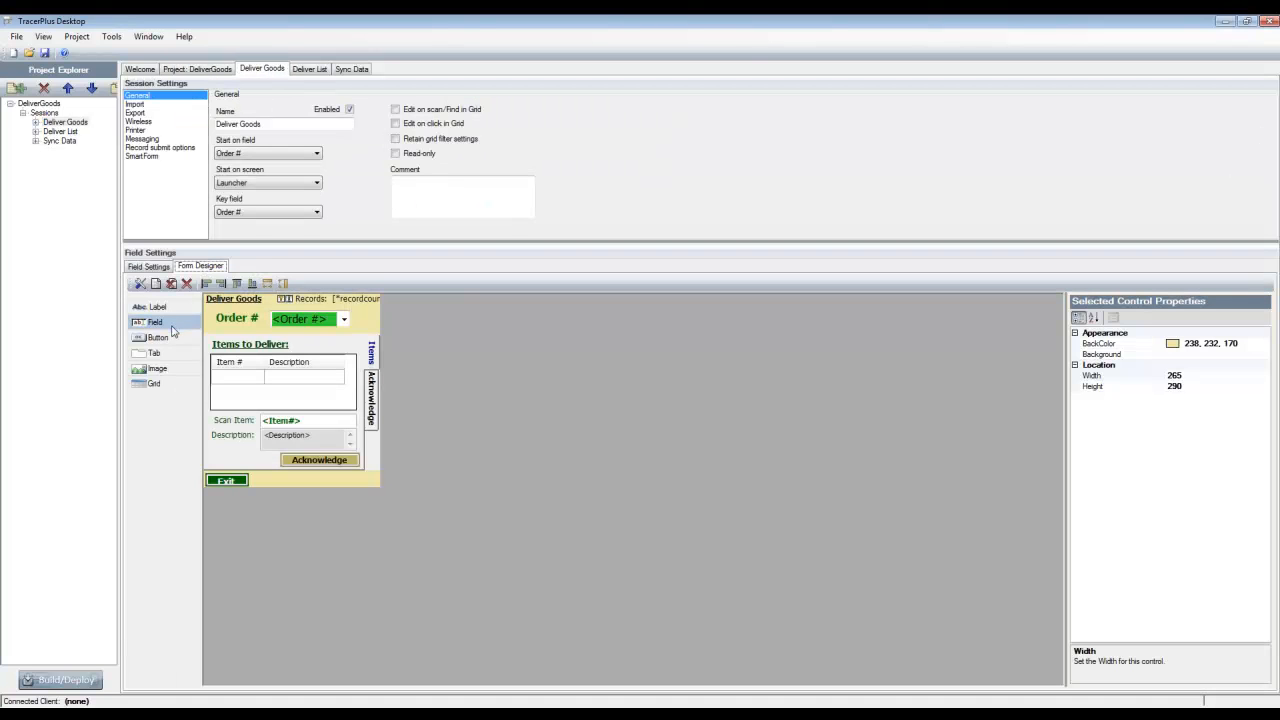
drag(175, 354, 337, 480)
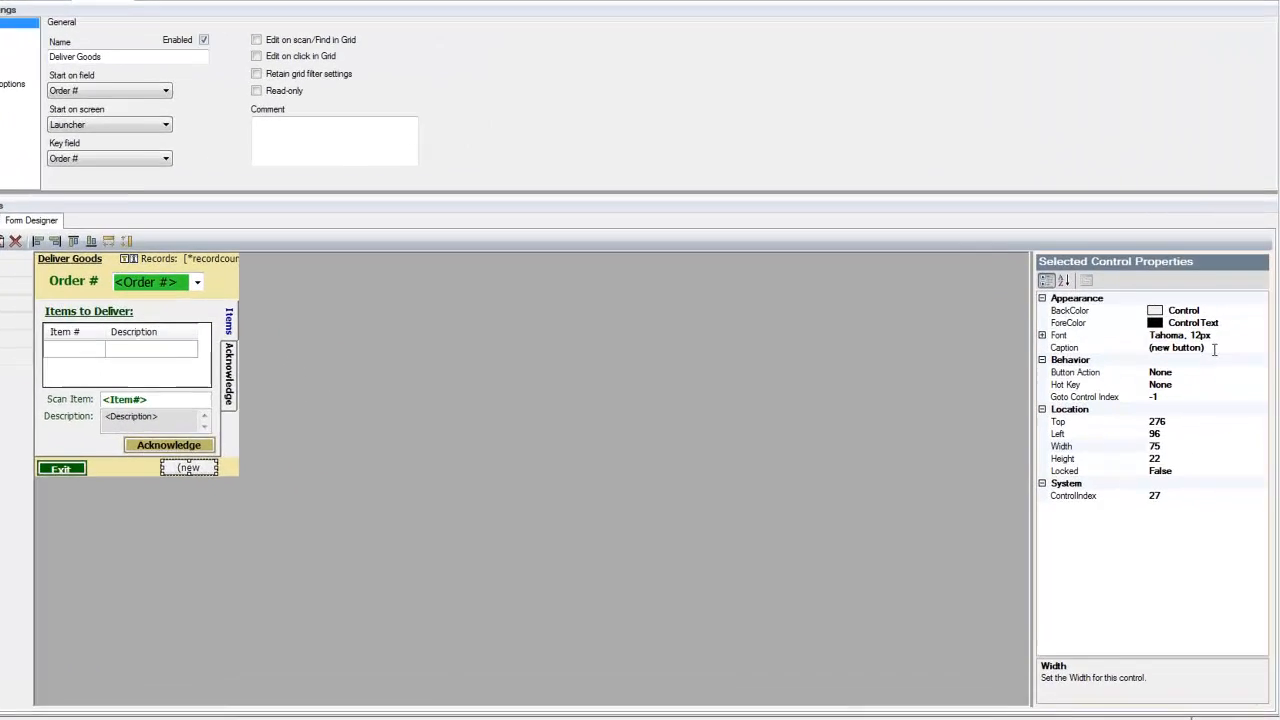
Set the new button's caption to Sync
click(1214, 349)
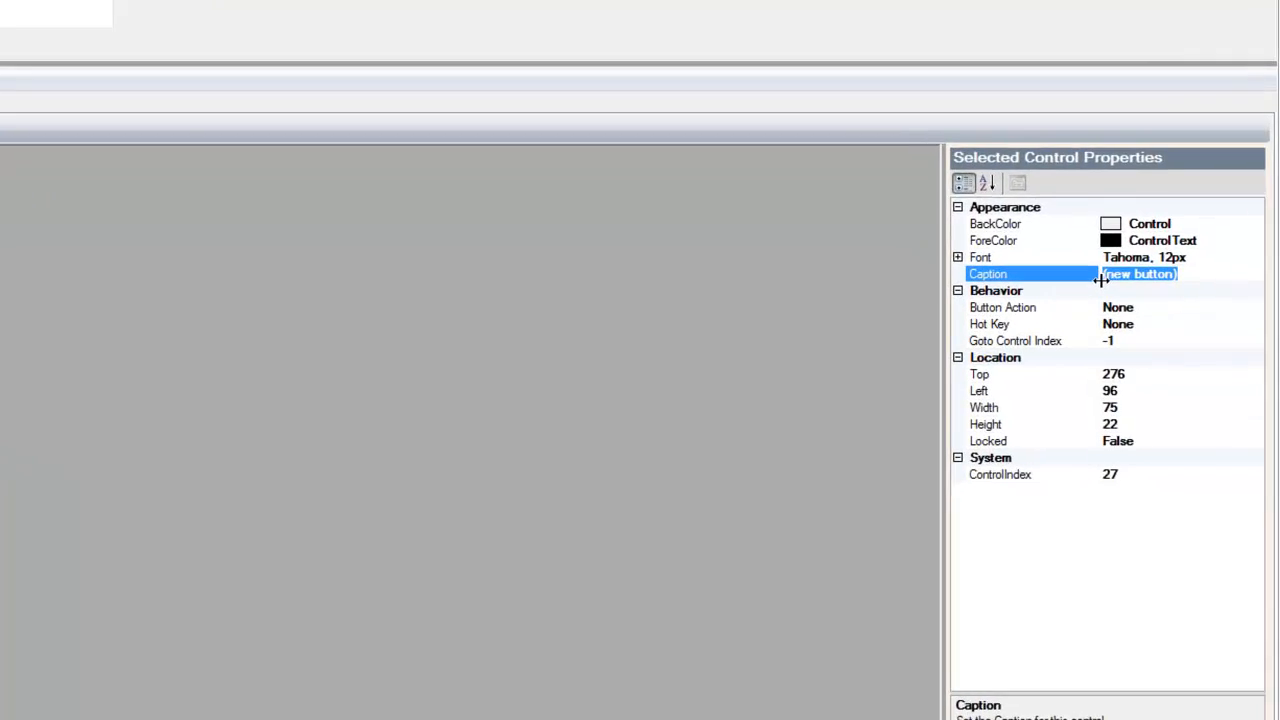
text(Synv)
key(BackSpace)
text(c)
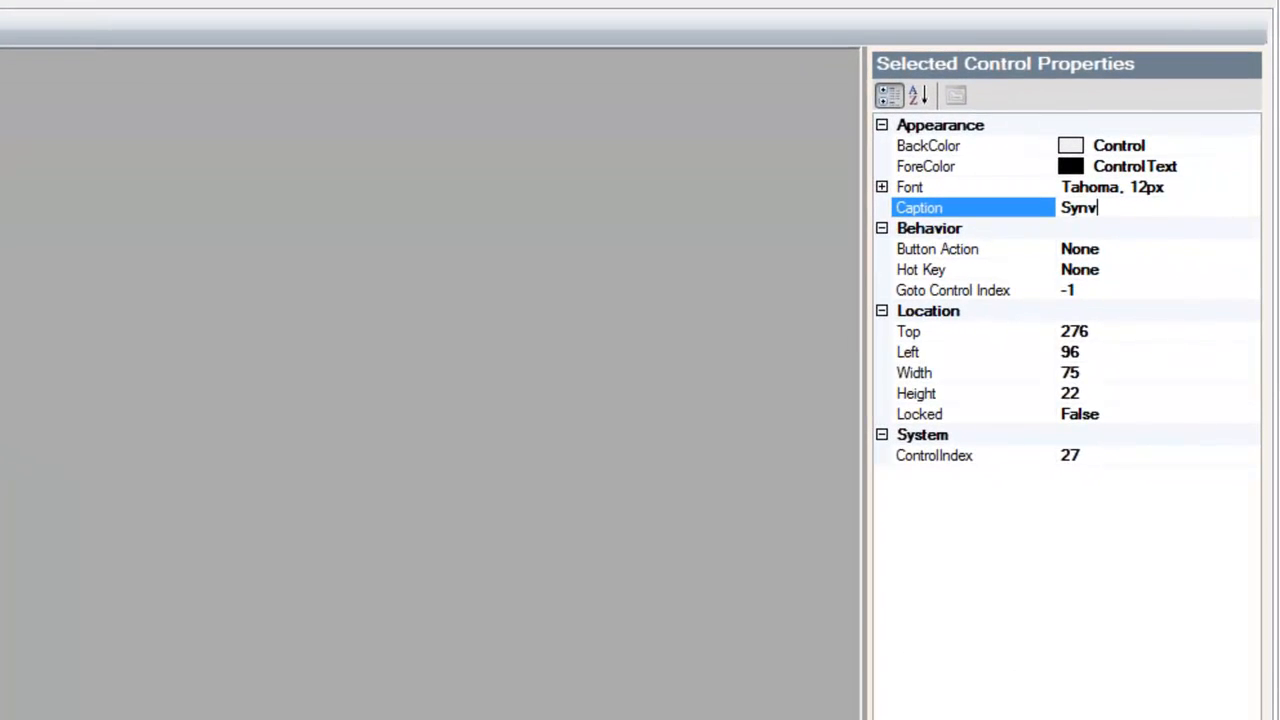
key(BackSpace)
text(c)
Set the Sync button's action to DoSync
click(1092, 246)
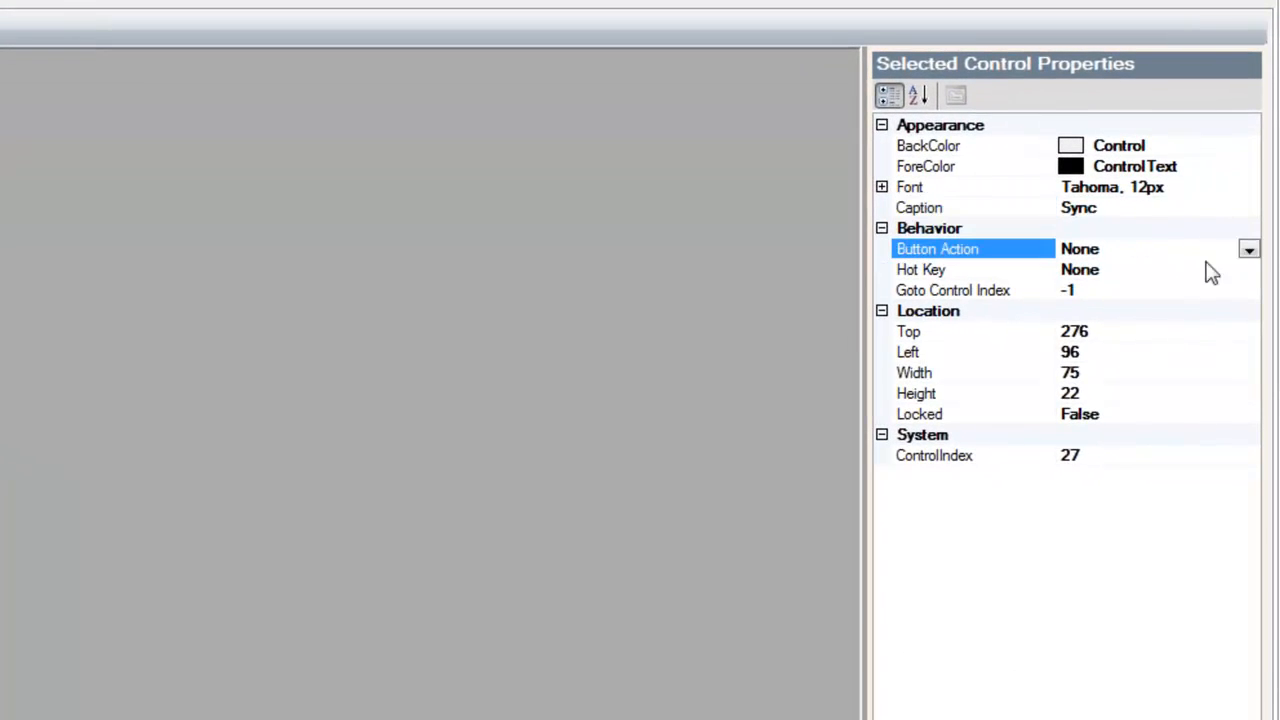
click(1250, 249)
scroll(1150, 383, down, 5)
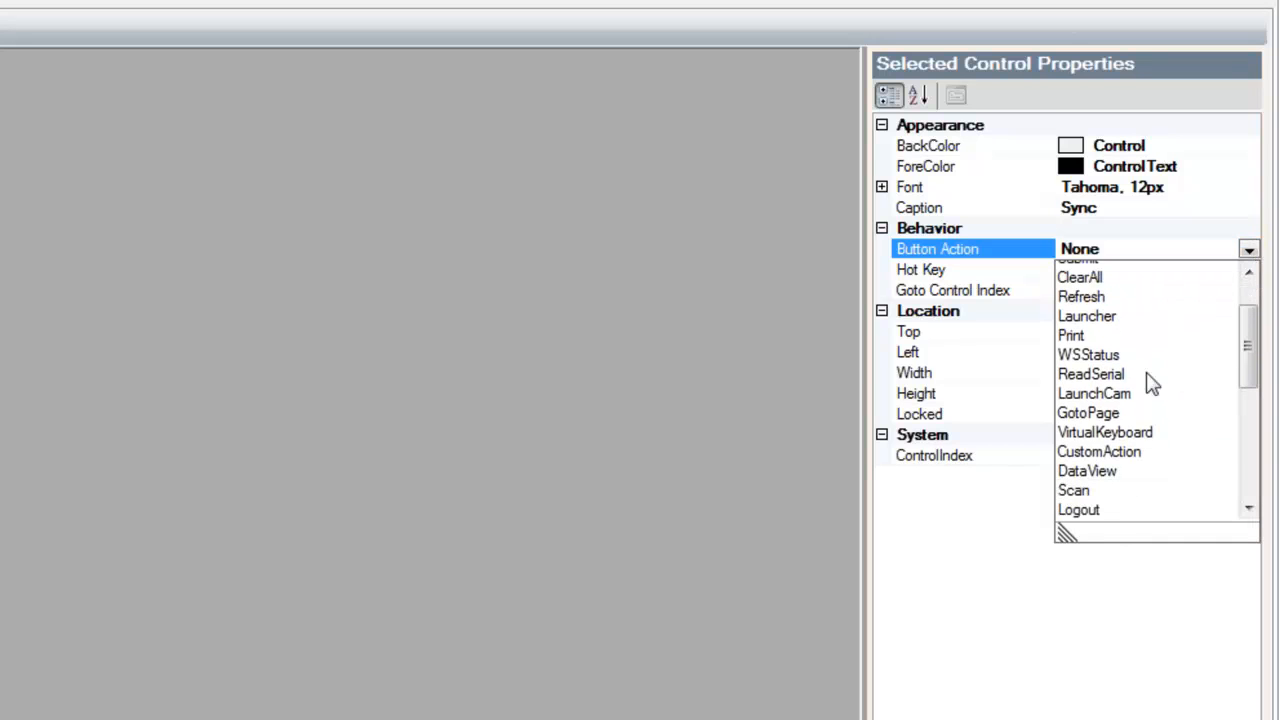
scroll(1075, 332, up, 1)
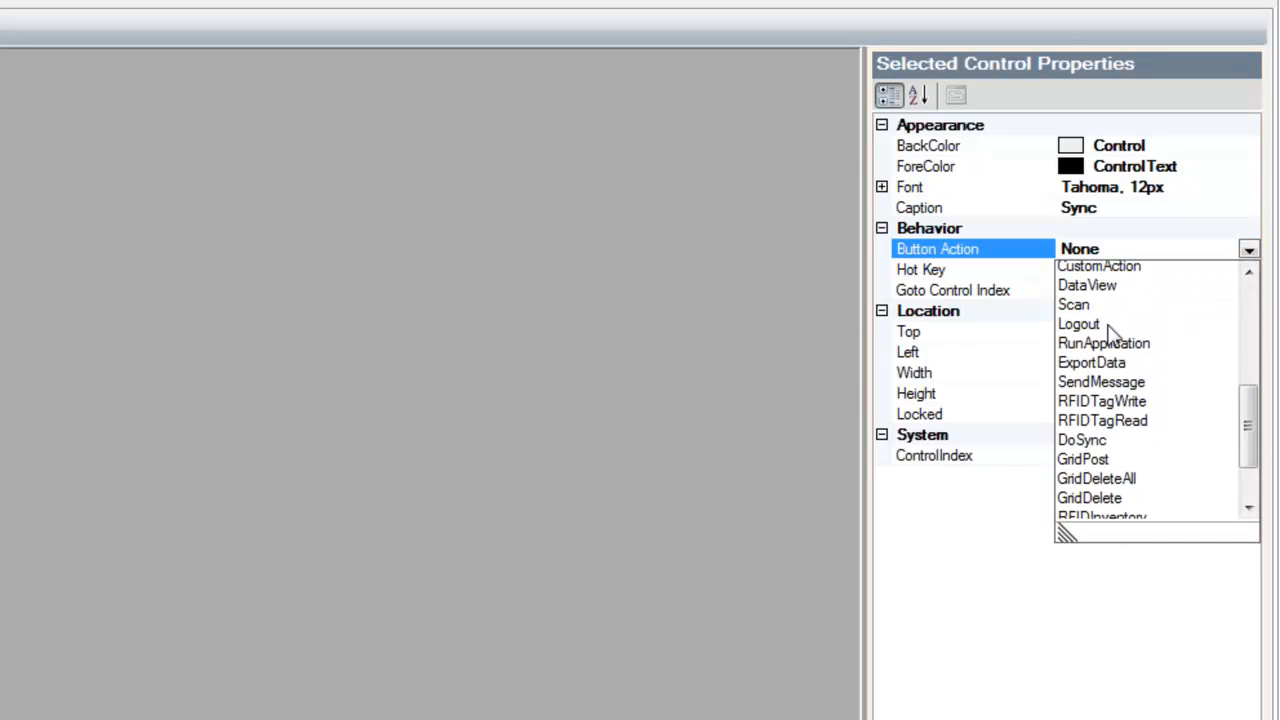
scroll(1080, 330, down, 3)
click(1092, 310)
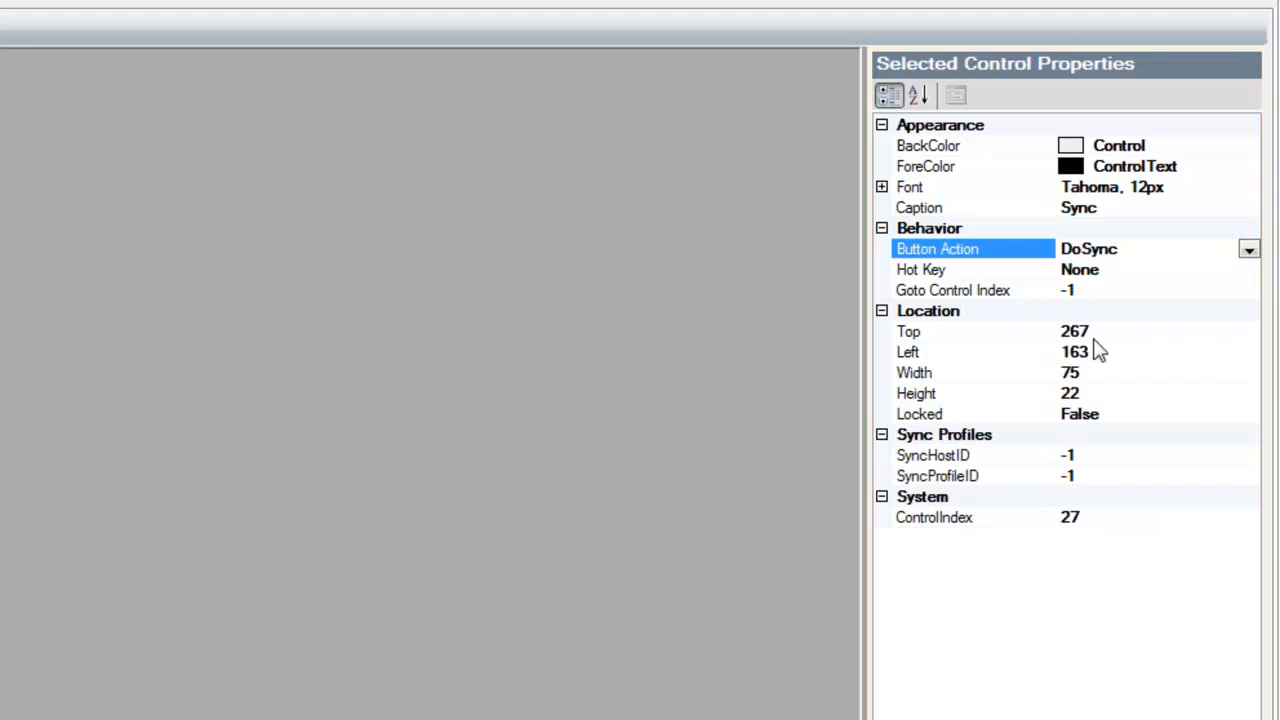
Set the Sync button's SyncHostID to 1, SyncProfileID to 2 and ControlIndex to 100
click(1131, 462)
drag(1140, 461, 1012, 465)
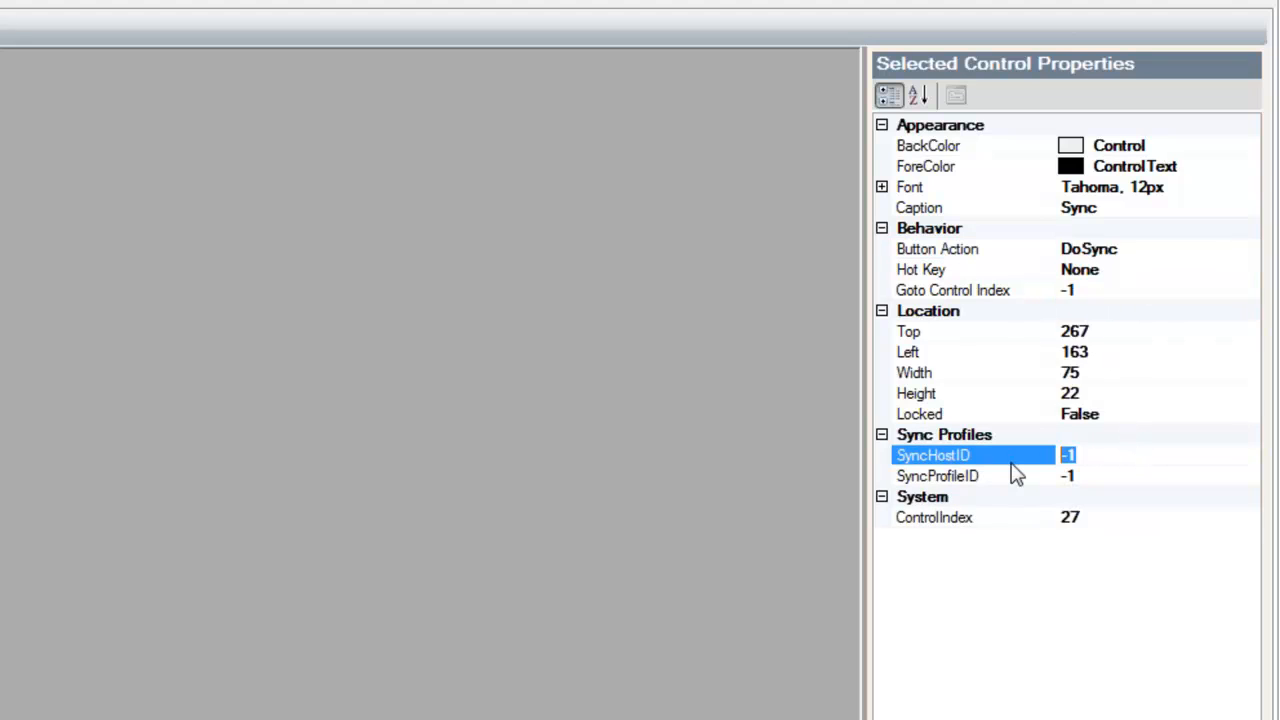
text(1)
click(1016, 475)
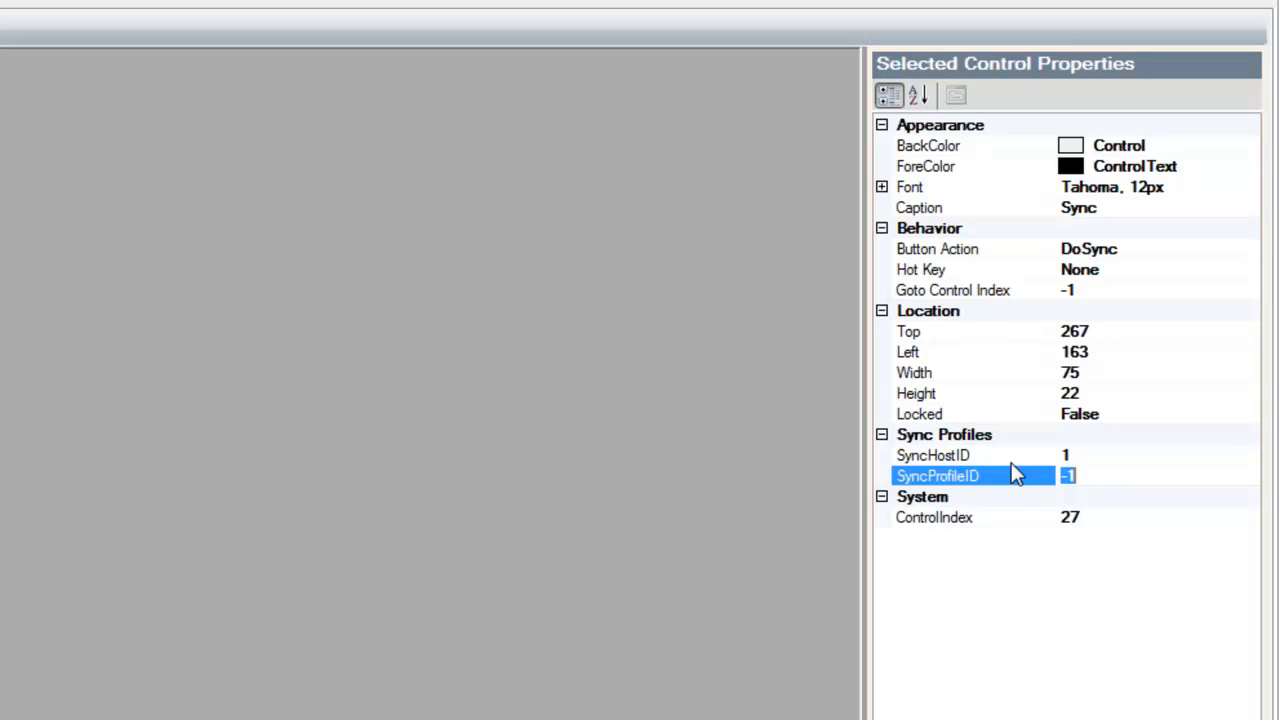
text(2)
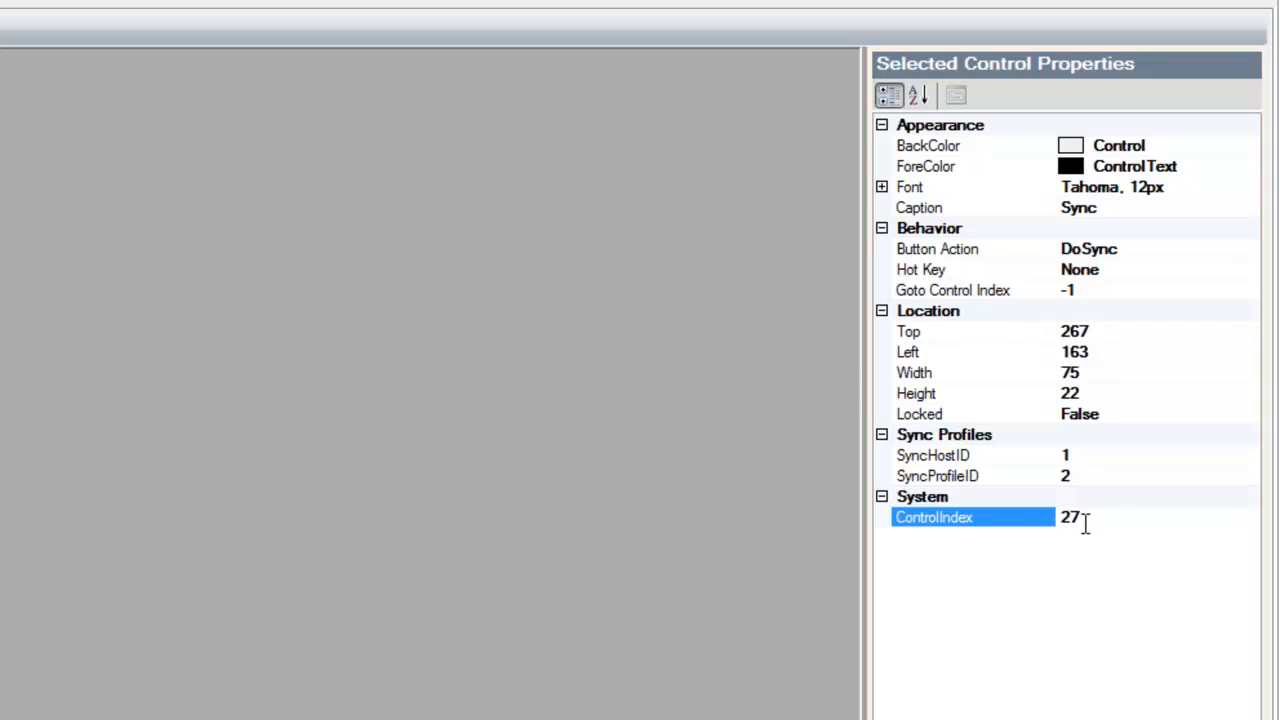
drag(1111, 517, 1023, 526)
text(100)
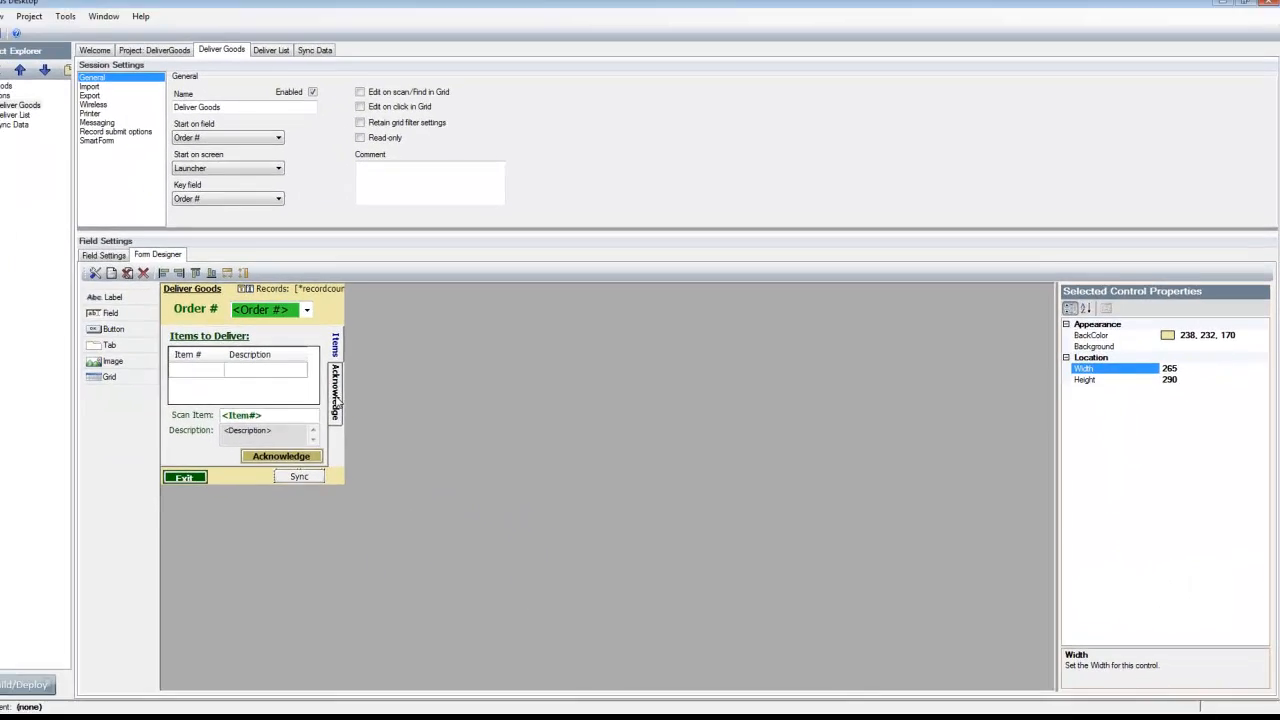
Set the Goto Control Index of the Save Record button on the form's Acknowledge page to 100
click(371, 401)
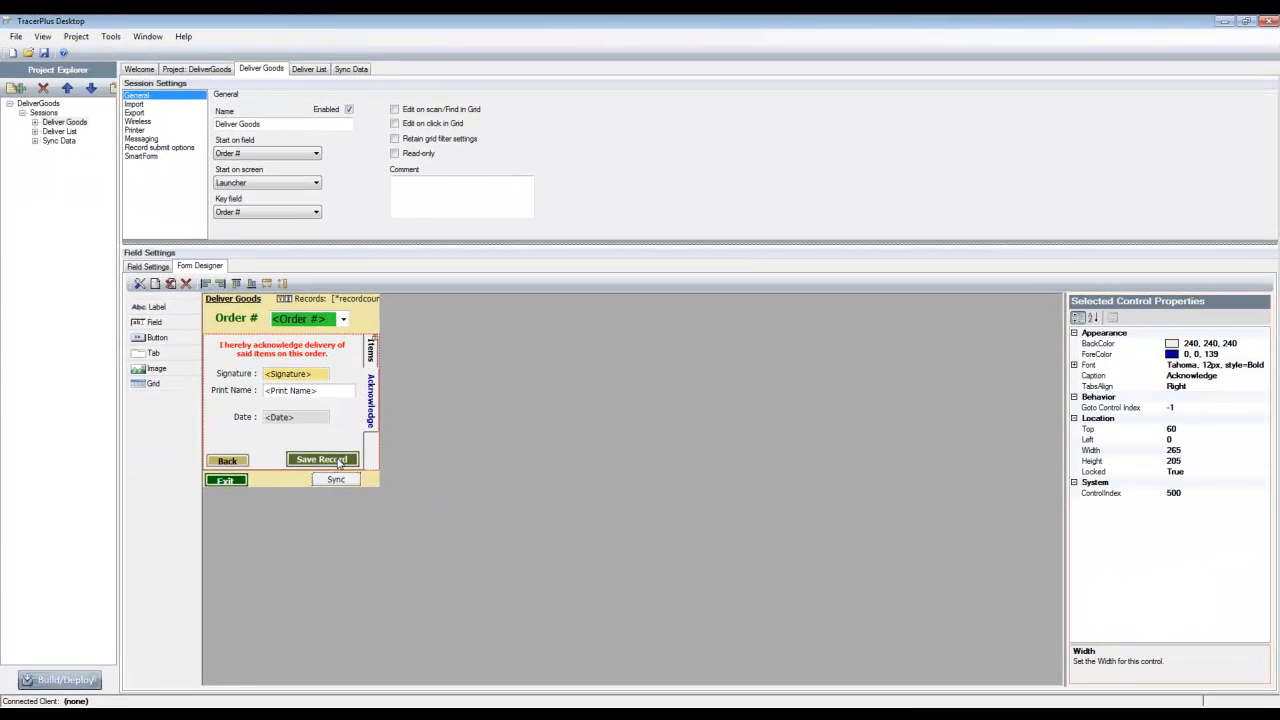
click(338, 460)
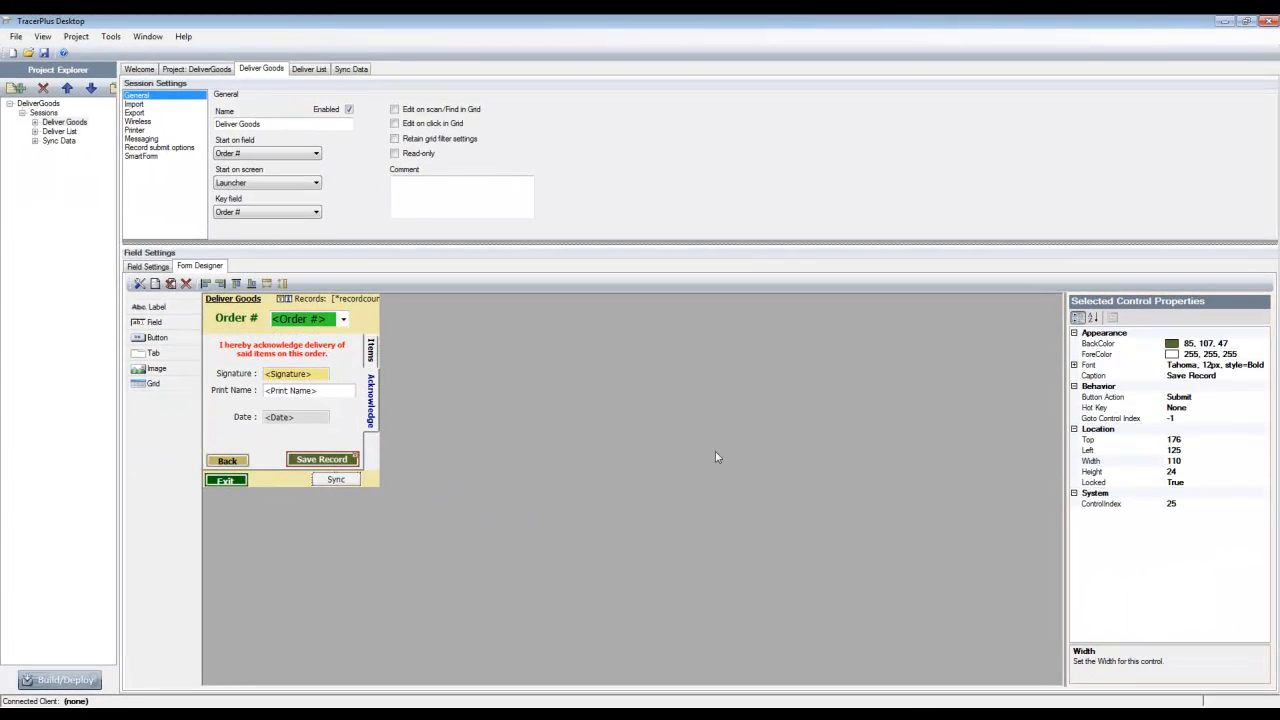
click(1180, 418)
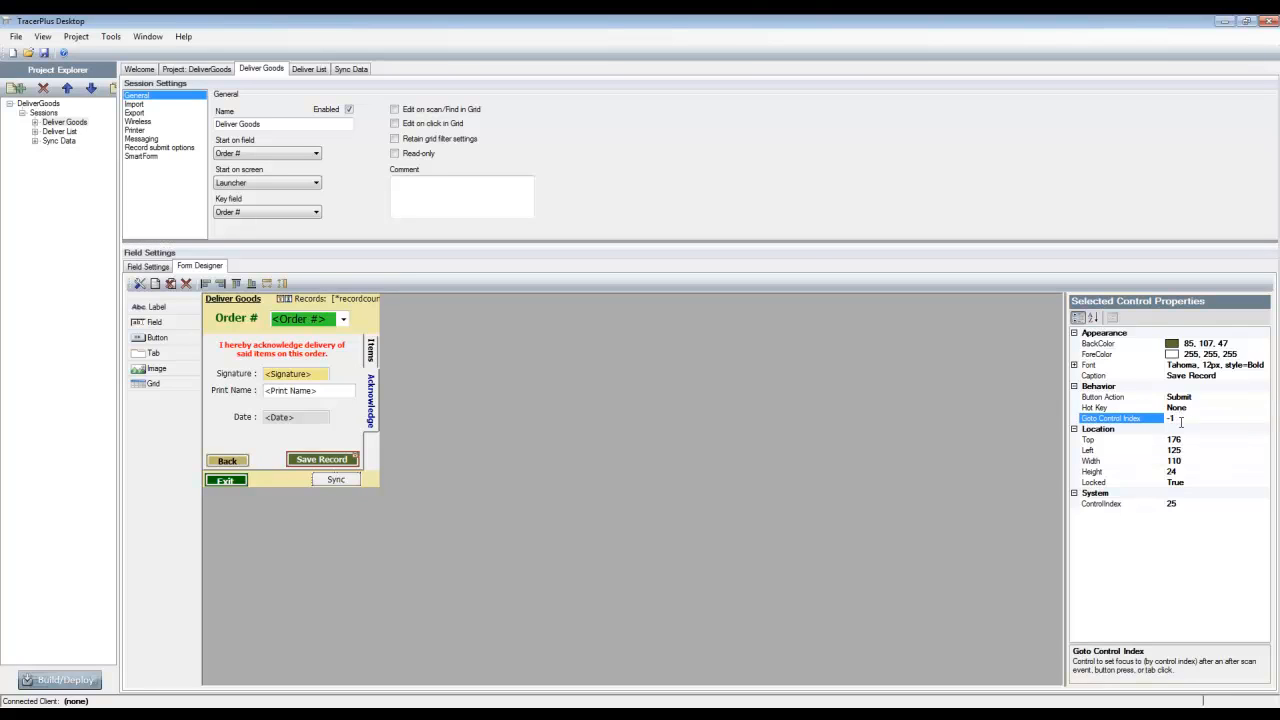
drag(1192, 420, 1158, 427)
text(100)
click(1150, 439)
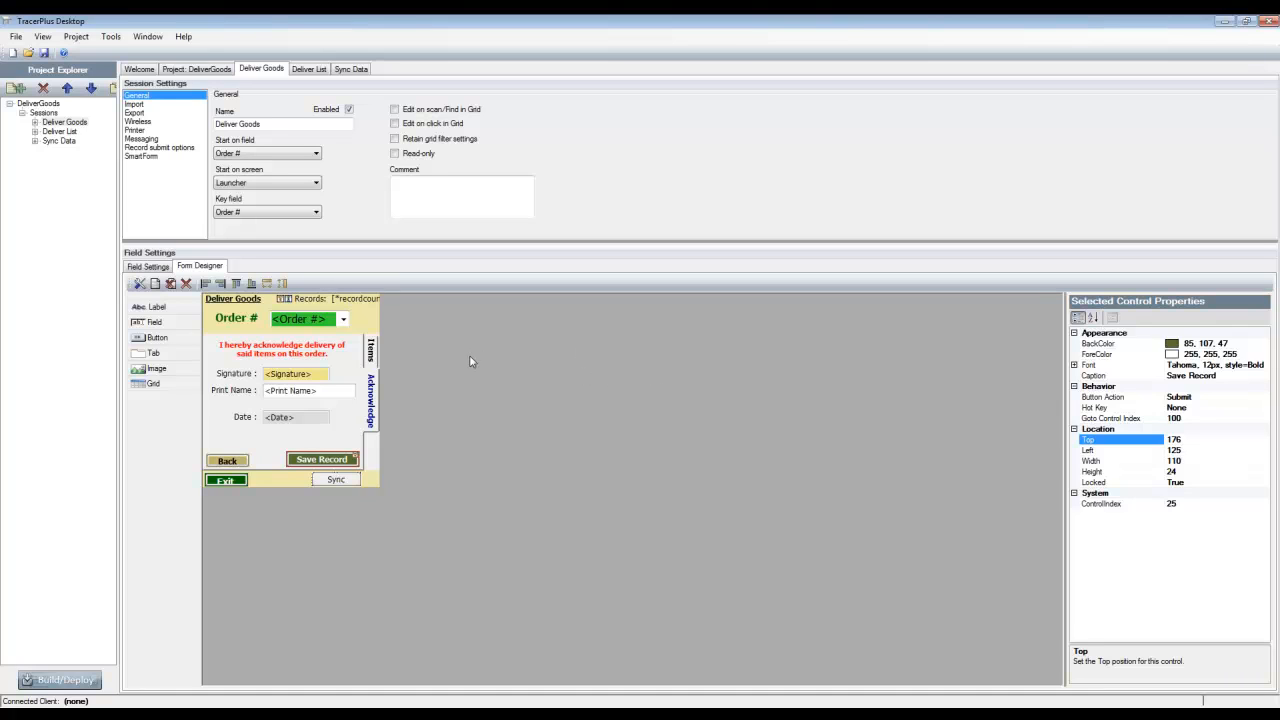
Return the form to its Items page, and build and deploy the DeliverGoods project to the connected device
click(371, 348)
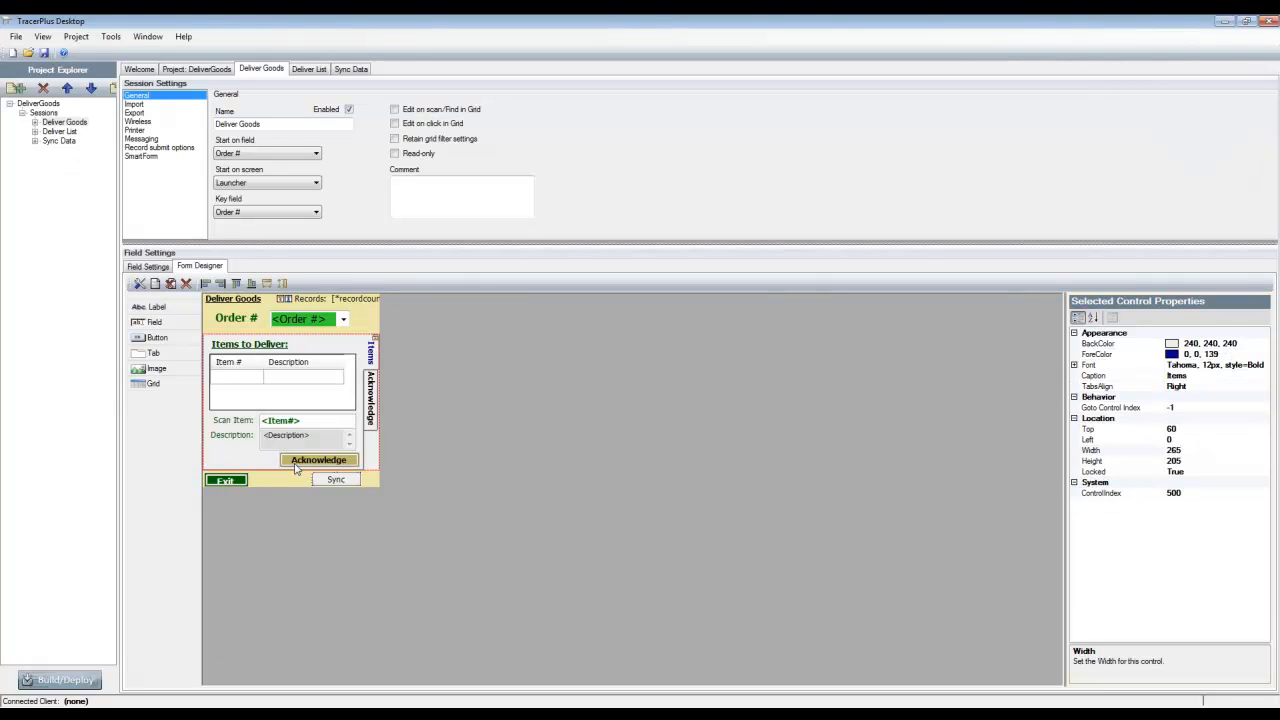
click(296, 468)
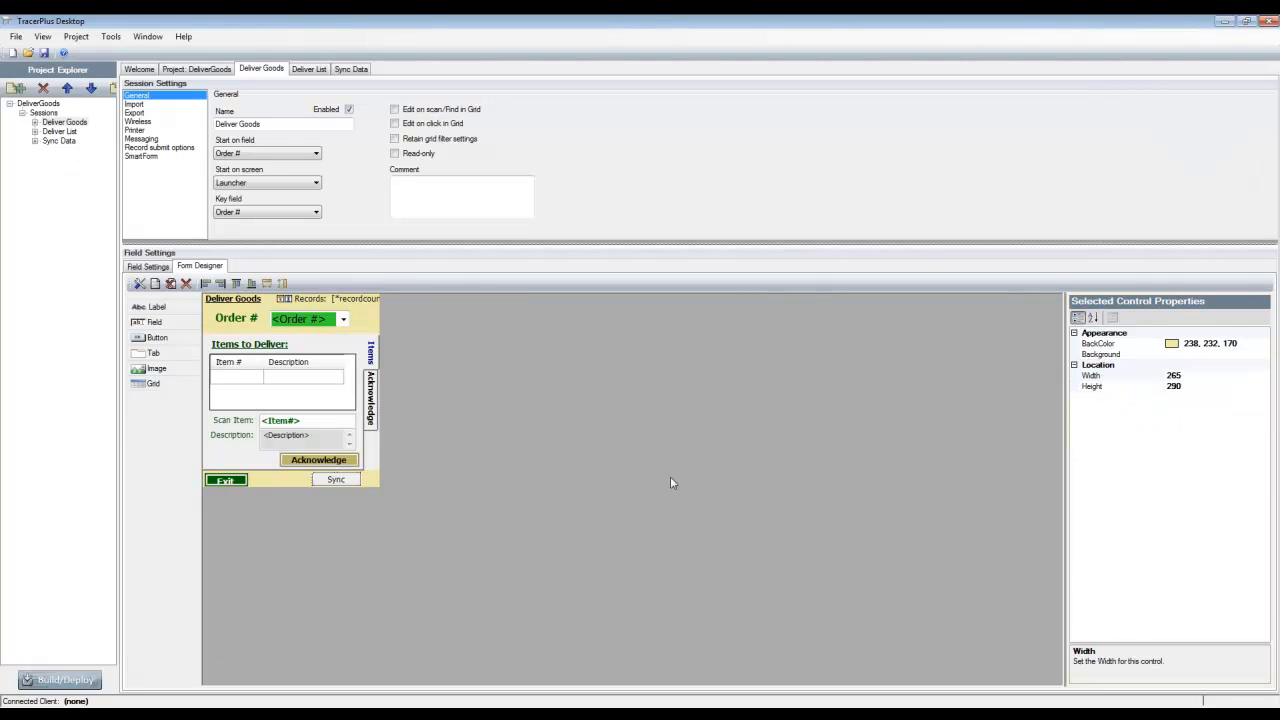
click(62, 680)
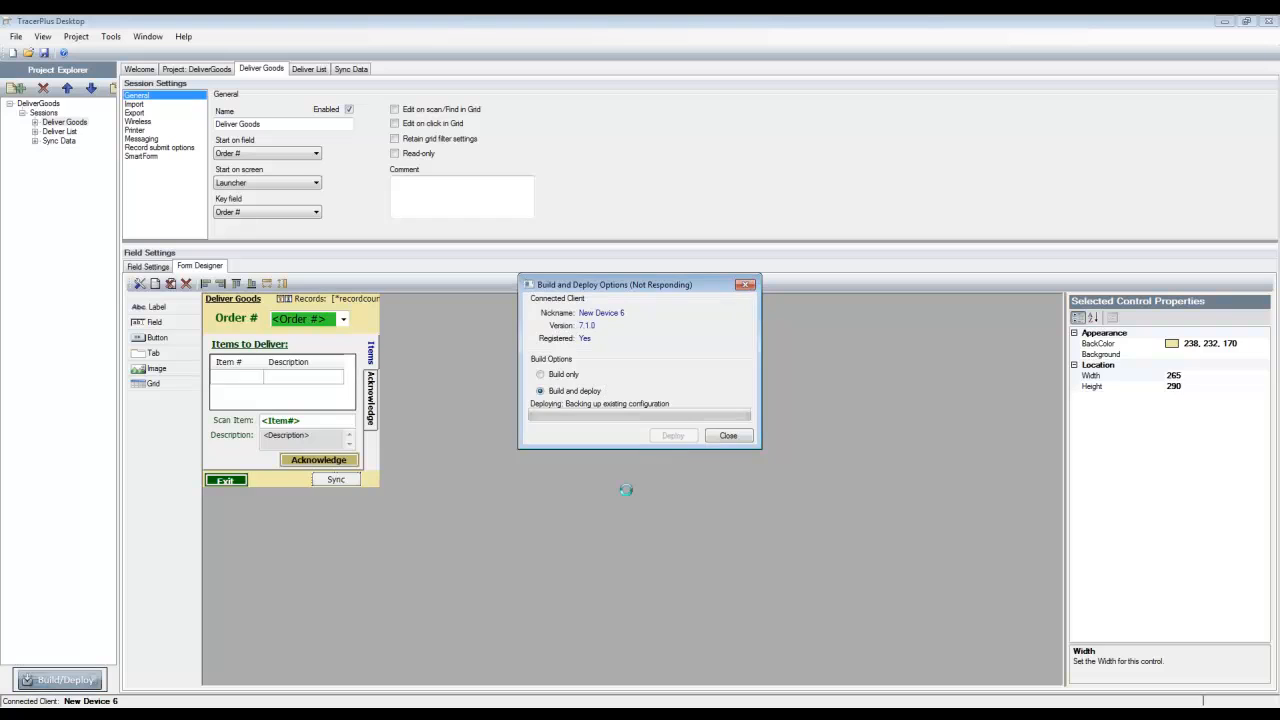
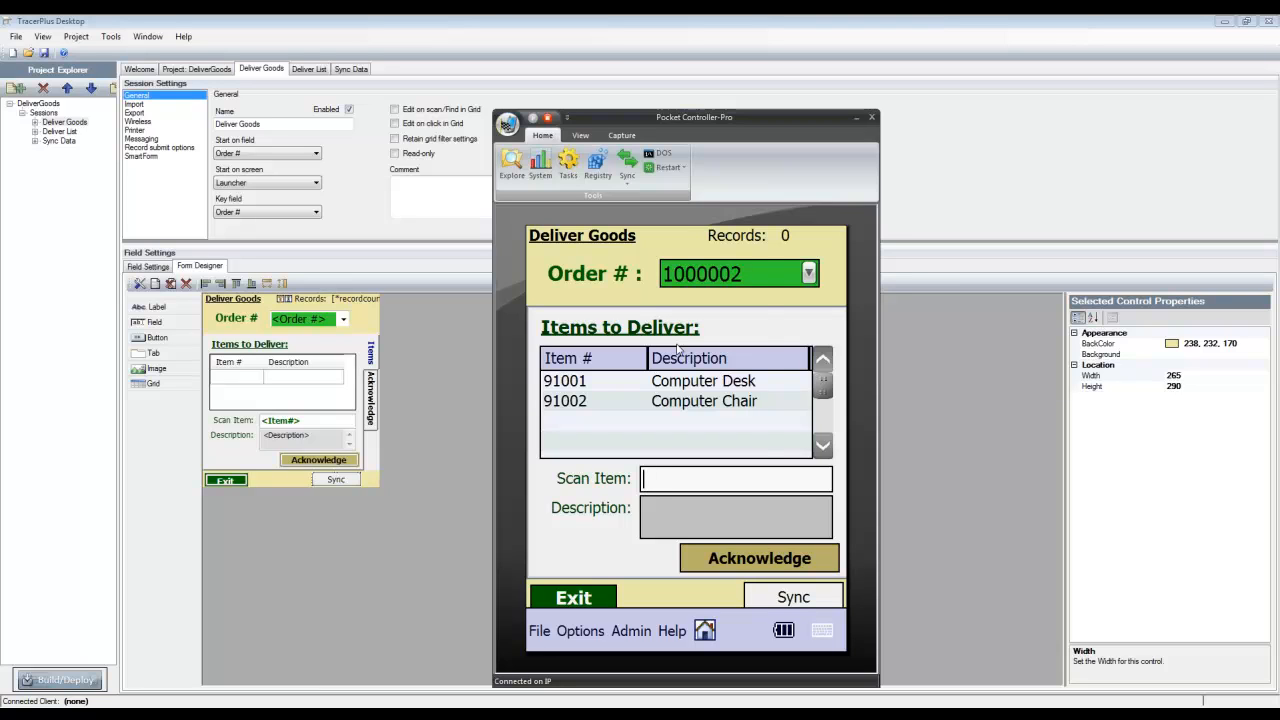
Enter items 91002 and 91001 as scanned deliveries for order 1000002 in the device's Deliver Goods form
text(c)
key(BackSpace)
text(91002)
key(Return)
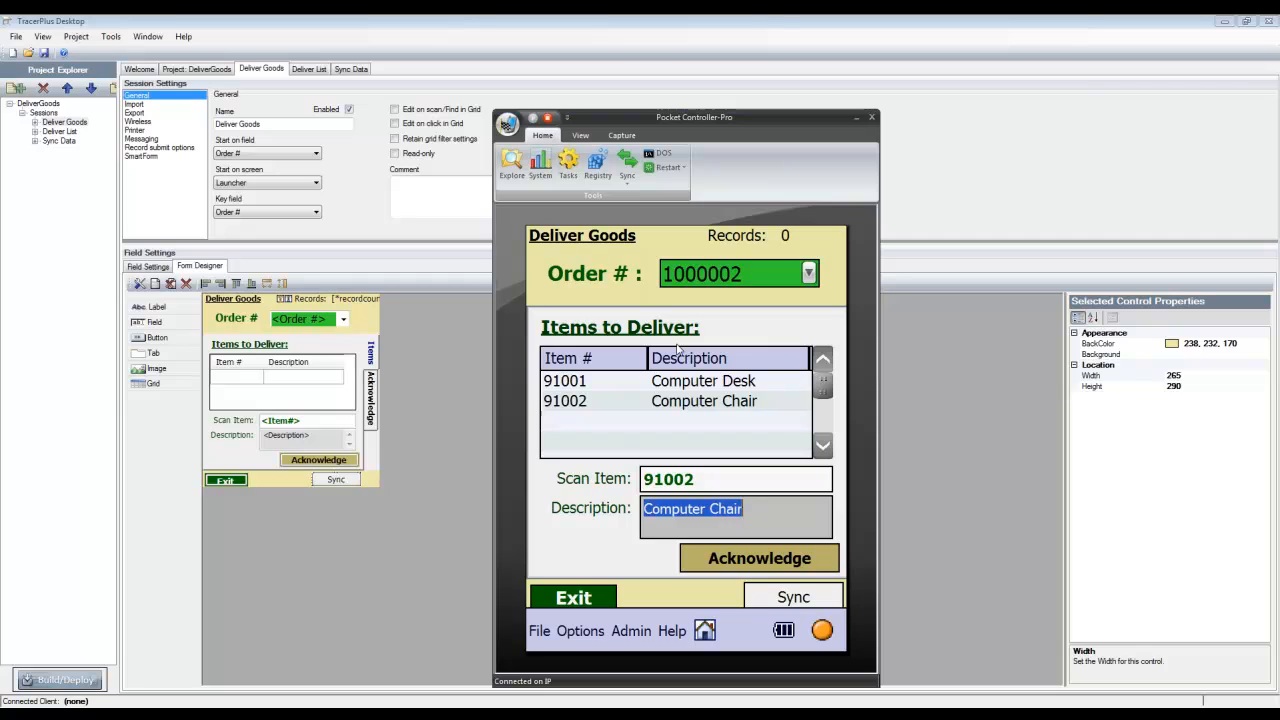
key(Return)
text(91001)
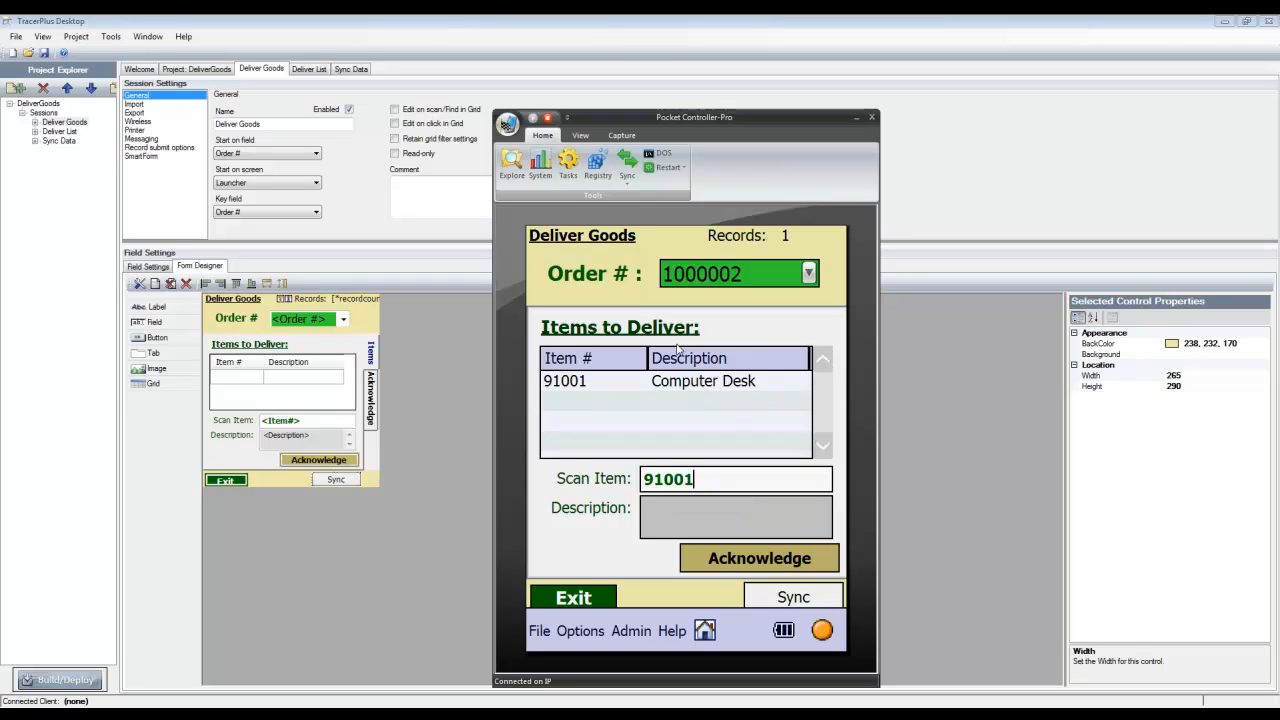
key(Return)
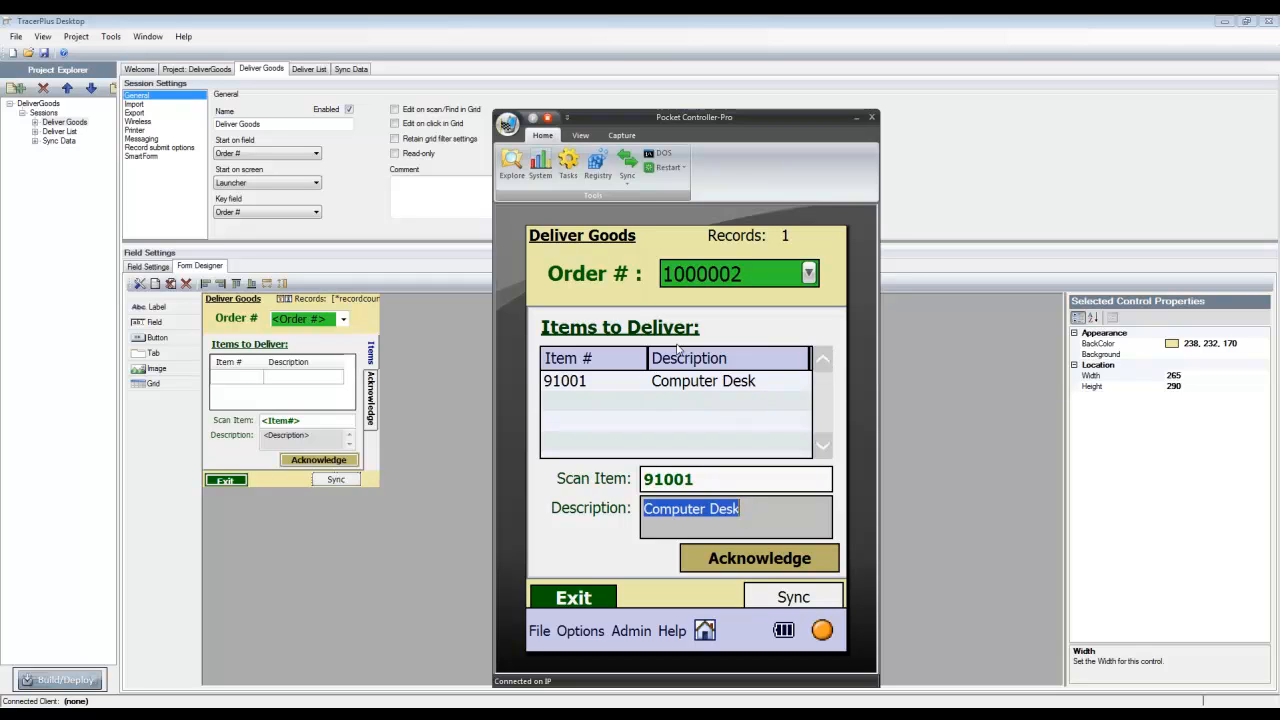
key(Return)
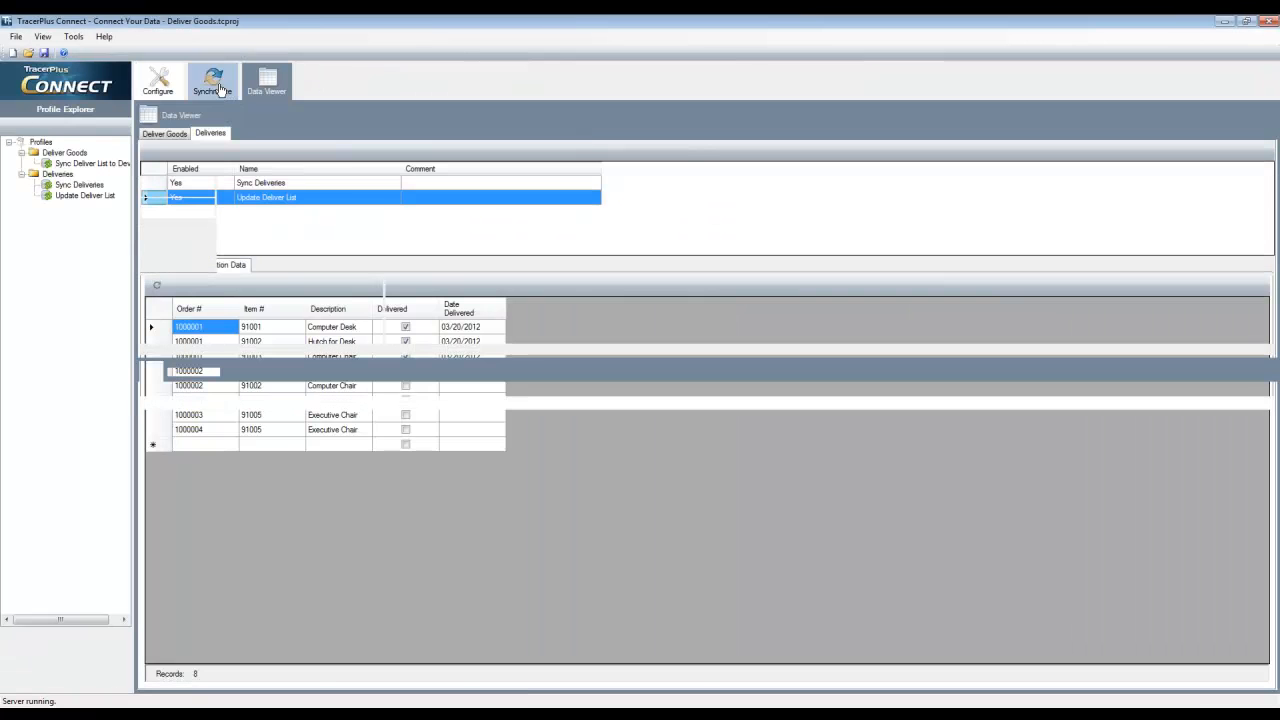
Switch to TracerPlus Connect's synchronization view to monitor the device sync, and dismiss the device's sync progress dialog
click(217, 85)
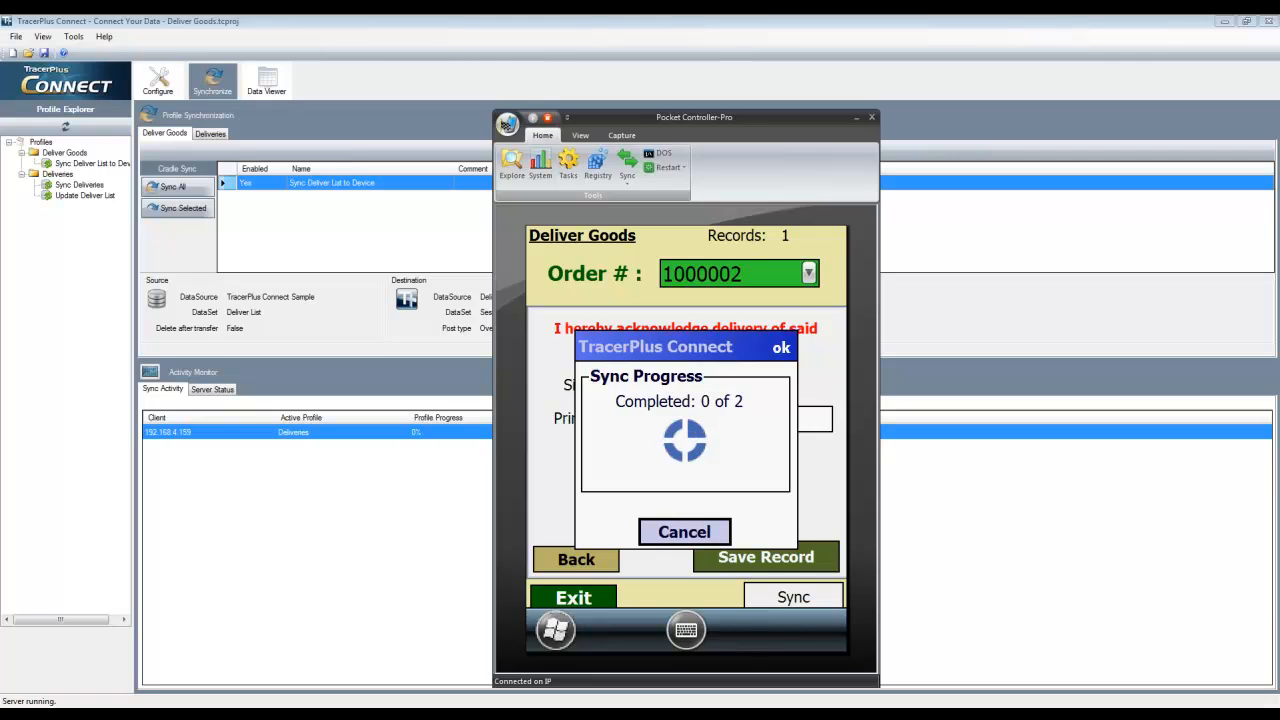
drag(747, 120, 785, 100)
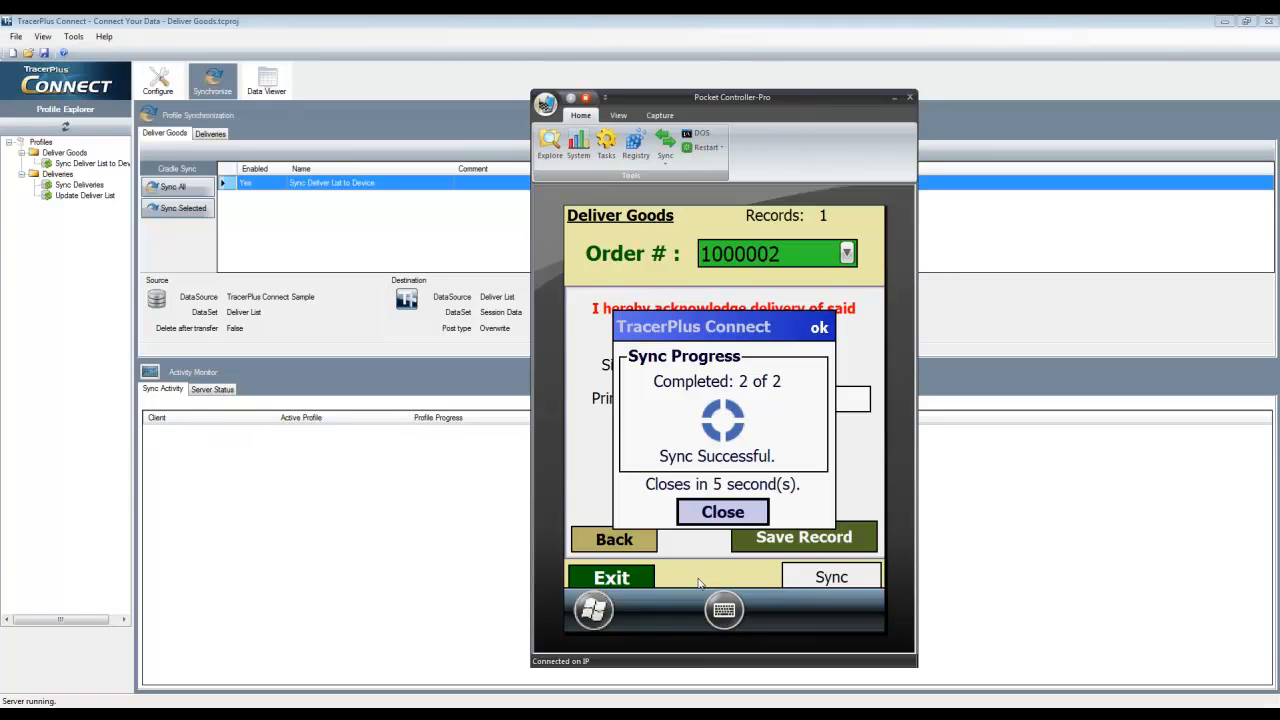
click(721, 518)
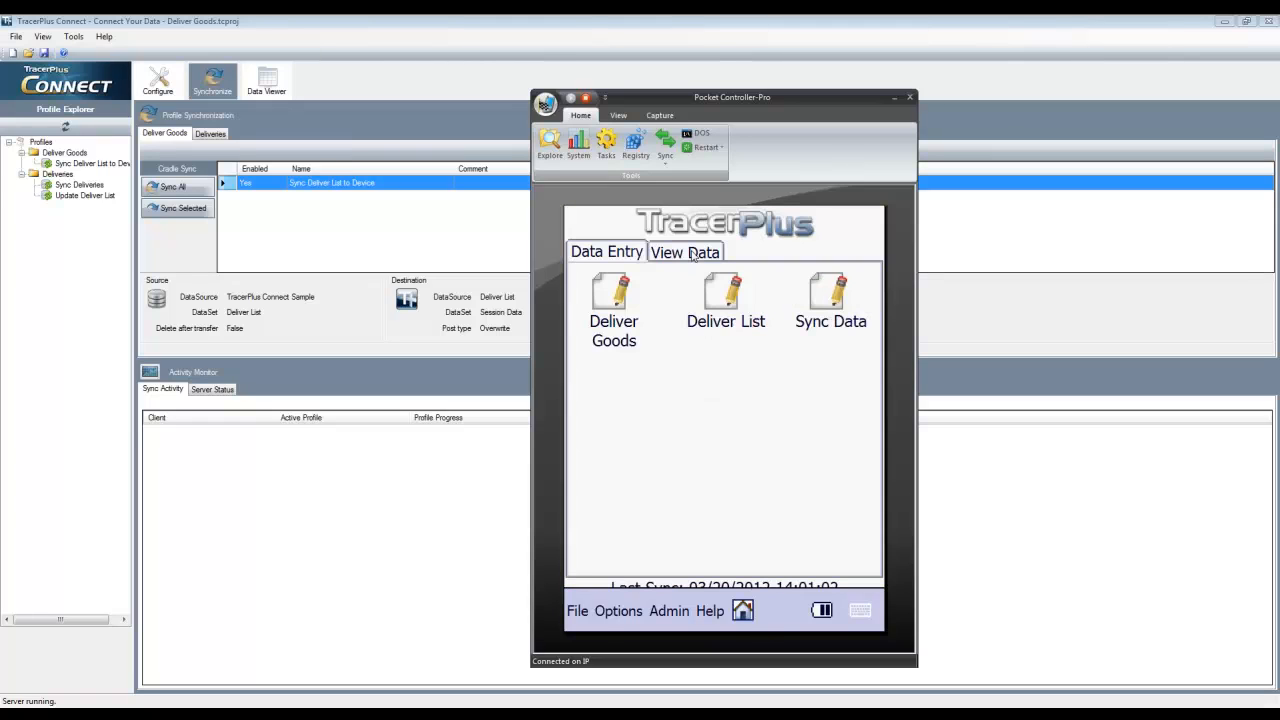
Check the remaining Deliver List records in the device's data view, and return to the launcher
click(693, 255)
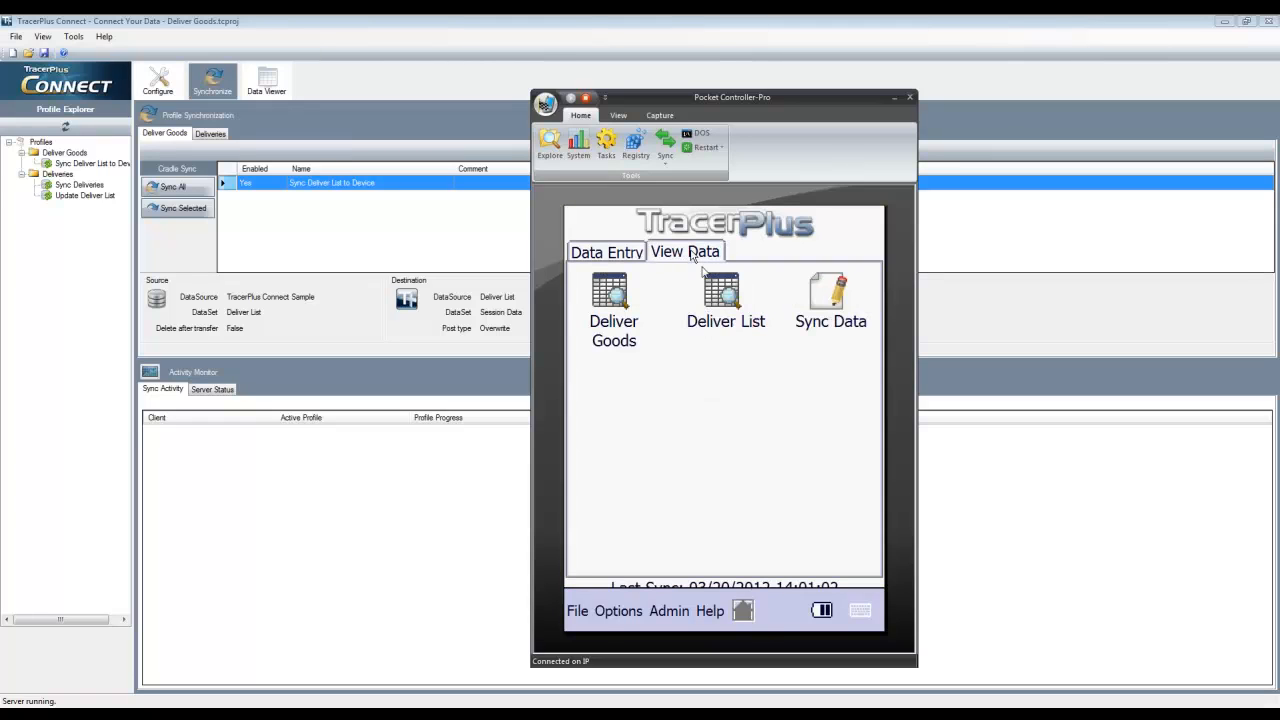
click(722, 298)
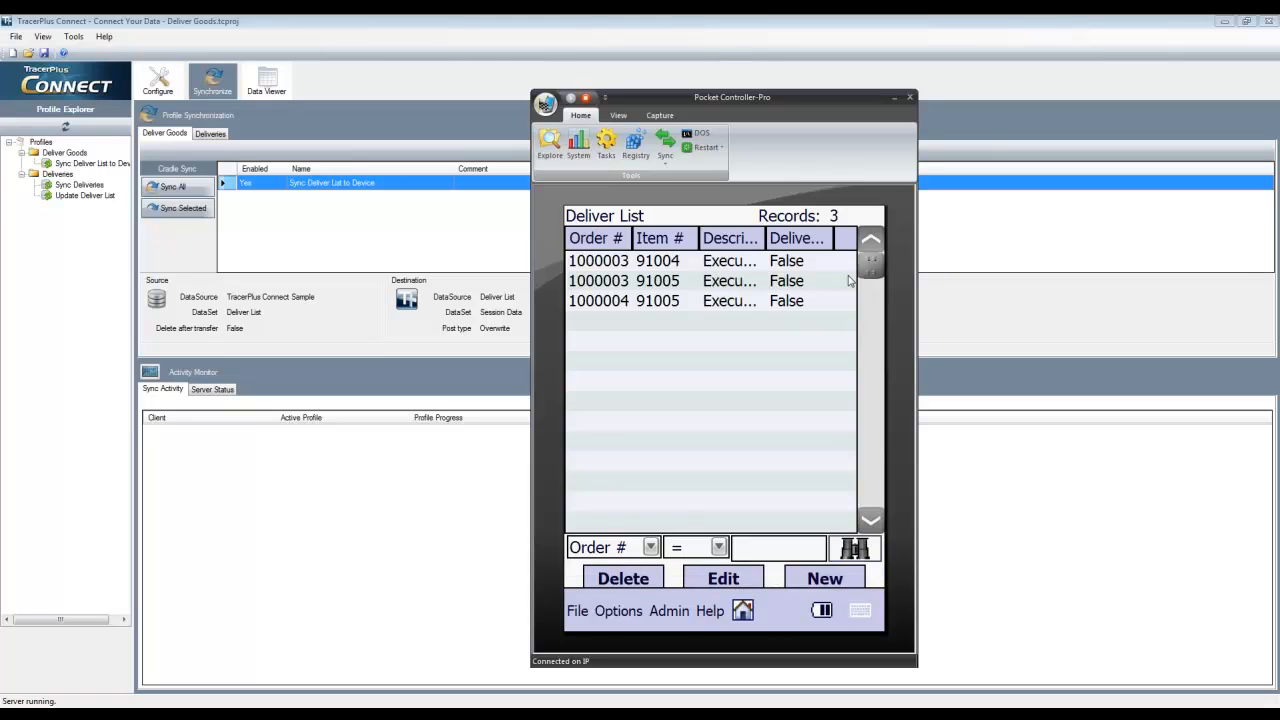
click(743, 612)
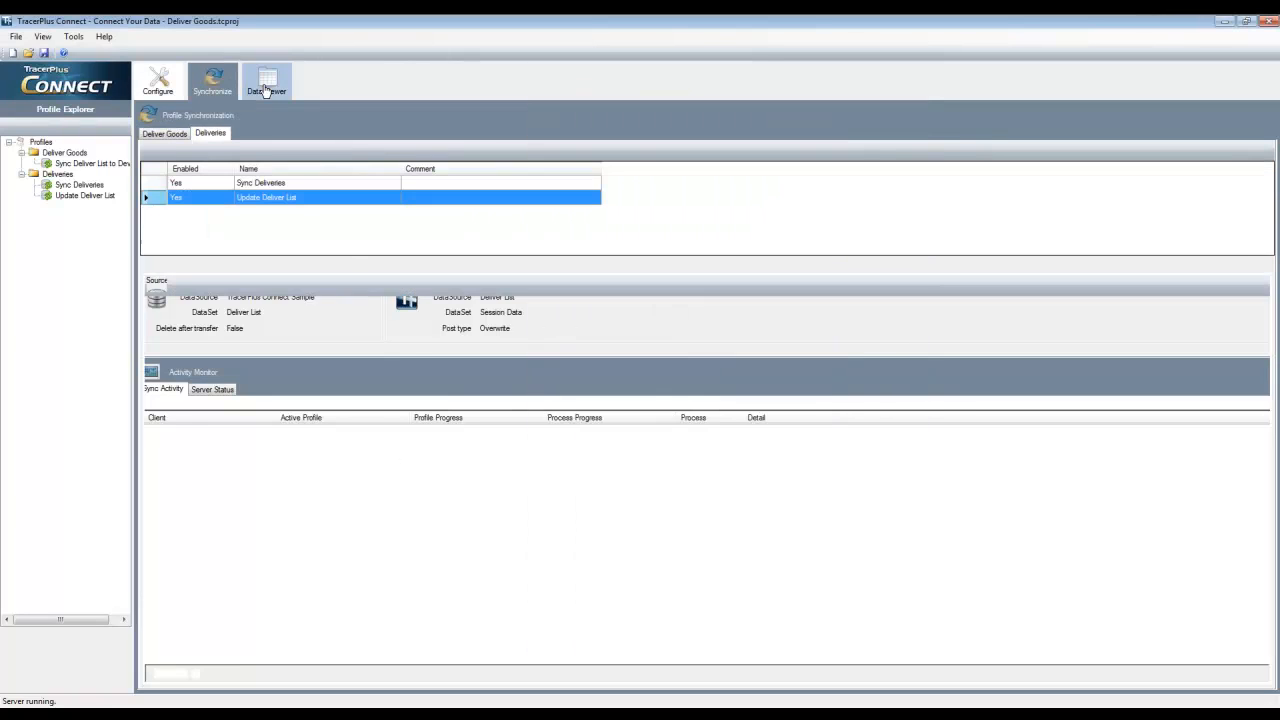
Examine the destination data of the Update Deliver List and Sync Deliveries profiles in TracerPlus Connect, refreshing the latter
click(265, 88)
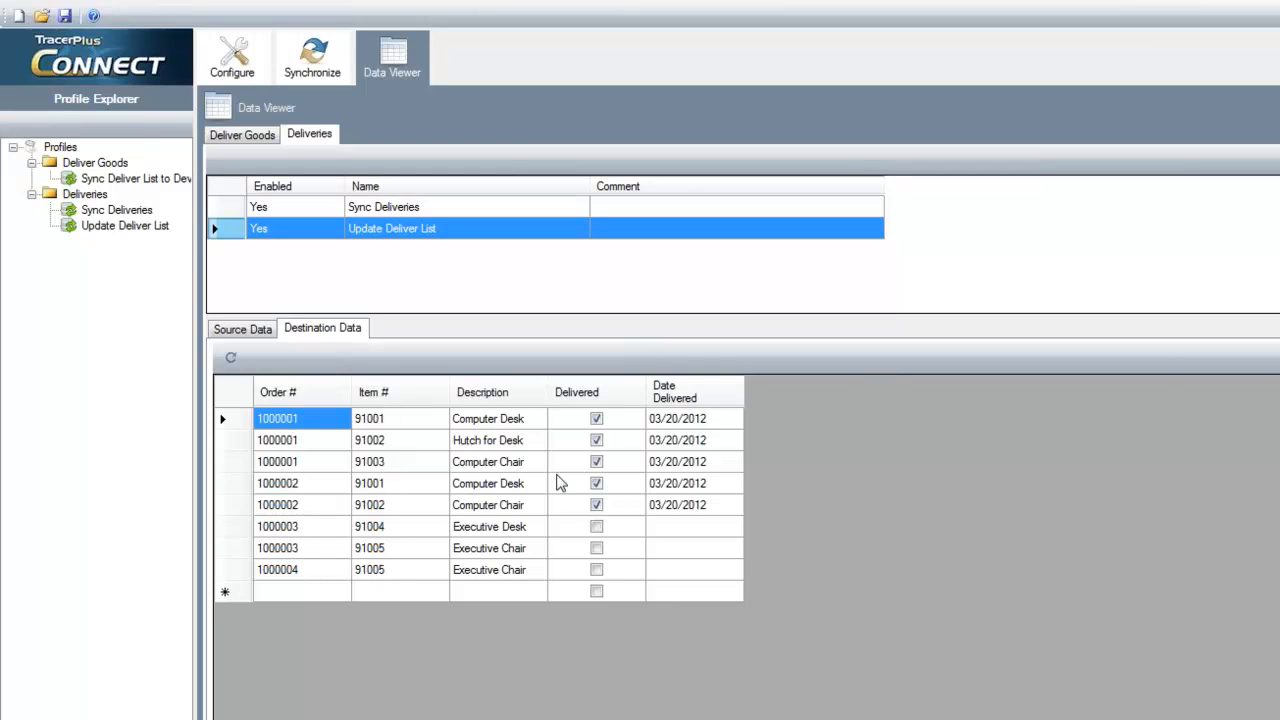
click(359, 207)
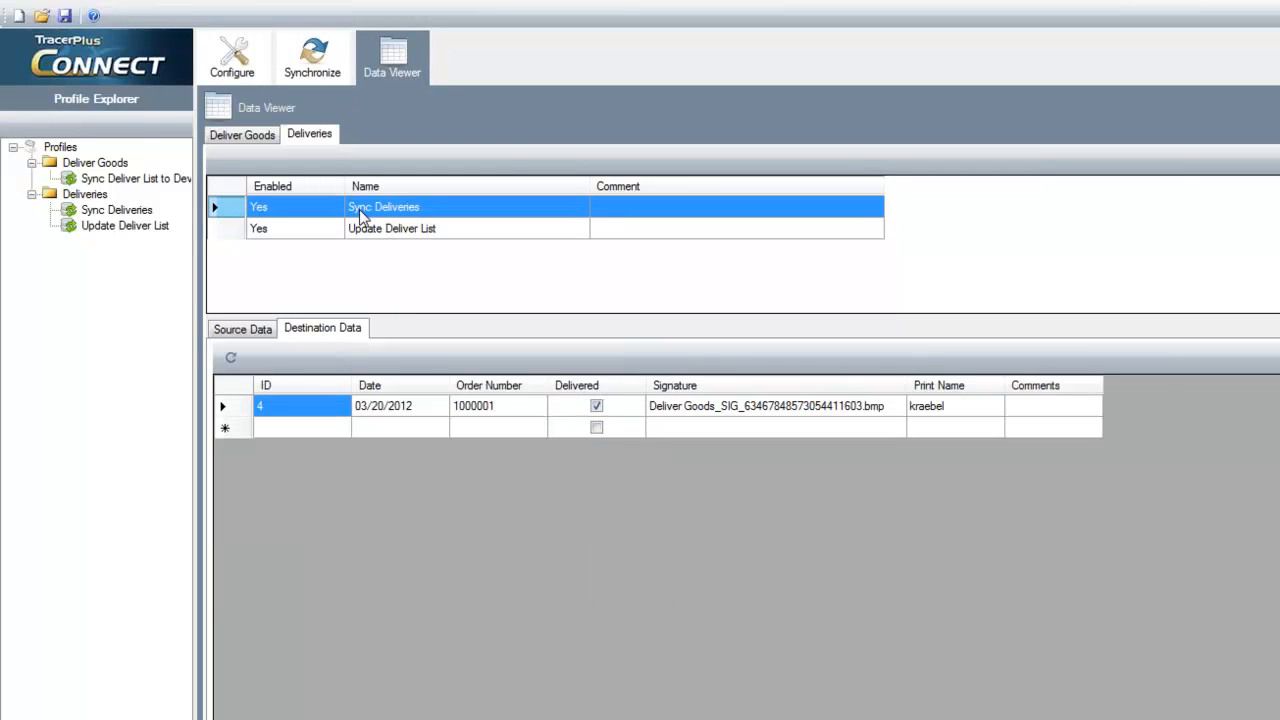
click(230, 357)
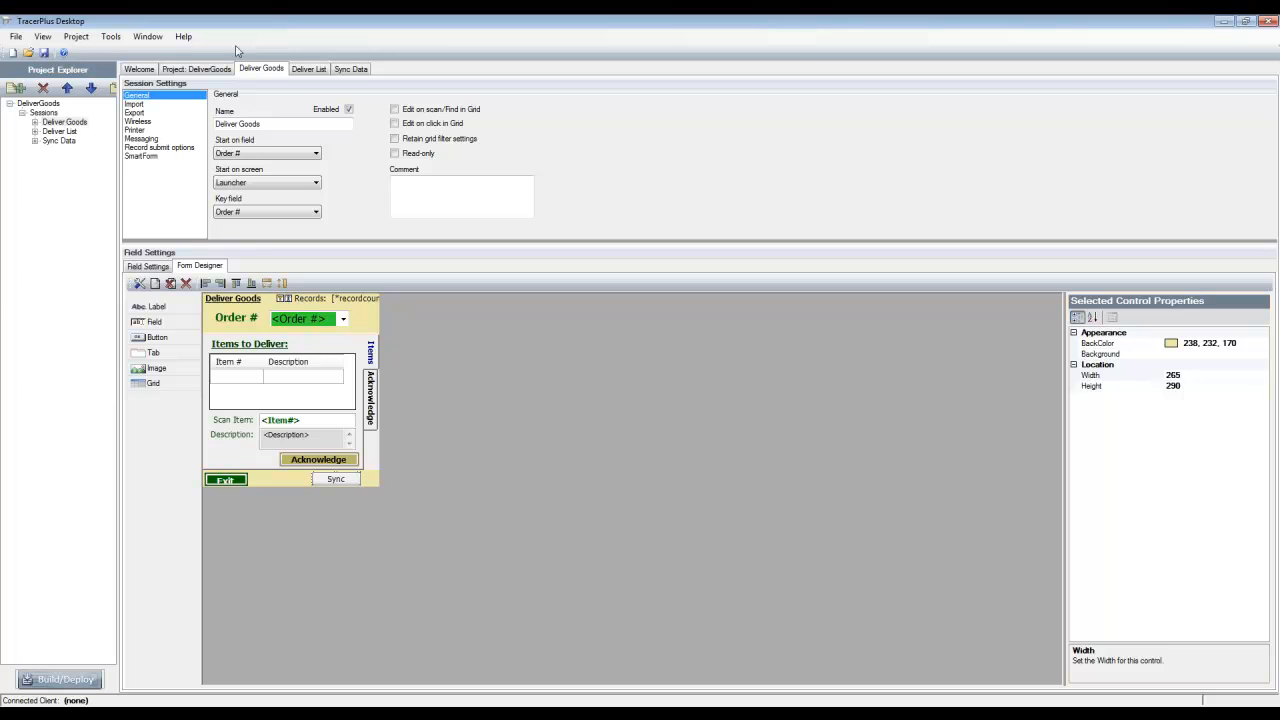
Add a sync timer with Profile ID 1 and Host ID 1 to the DeliverGoods project's data integration settings in TracerPlus Desktop
click(202, 69)
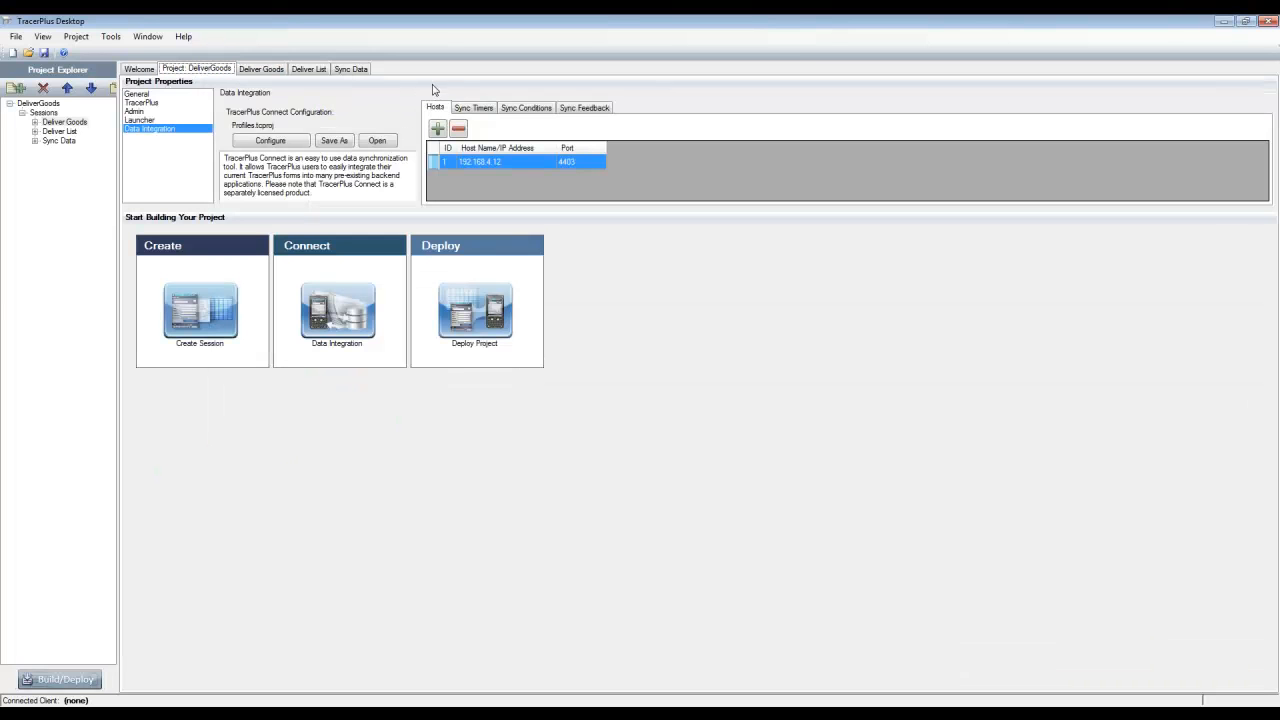
click(473, 107)
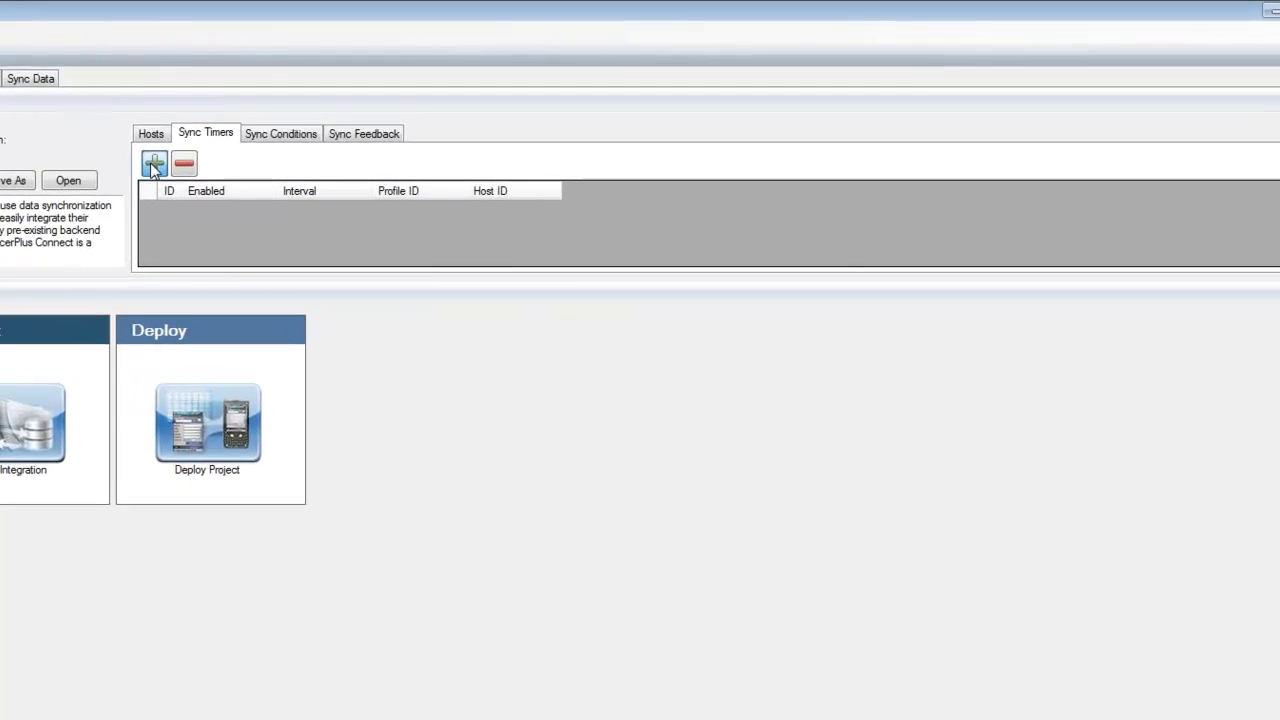
click(268, 149)
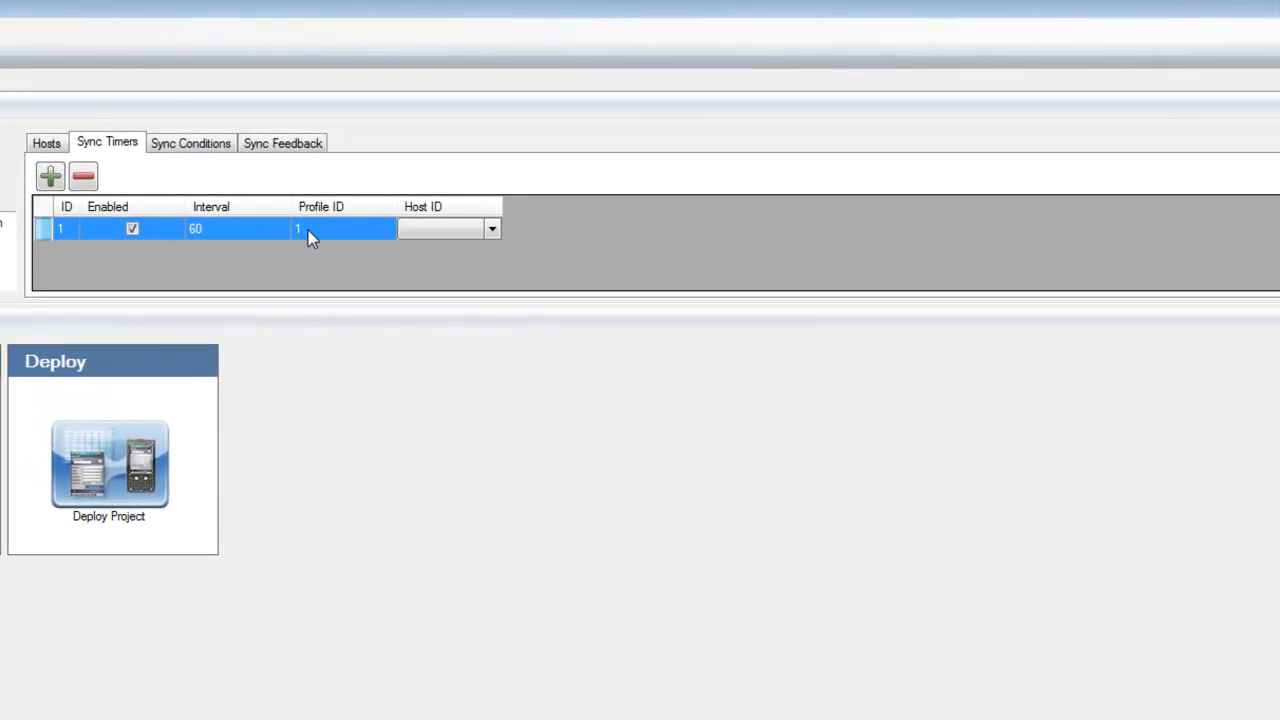
click(308, 230)
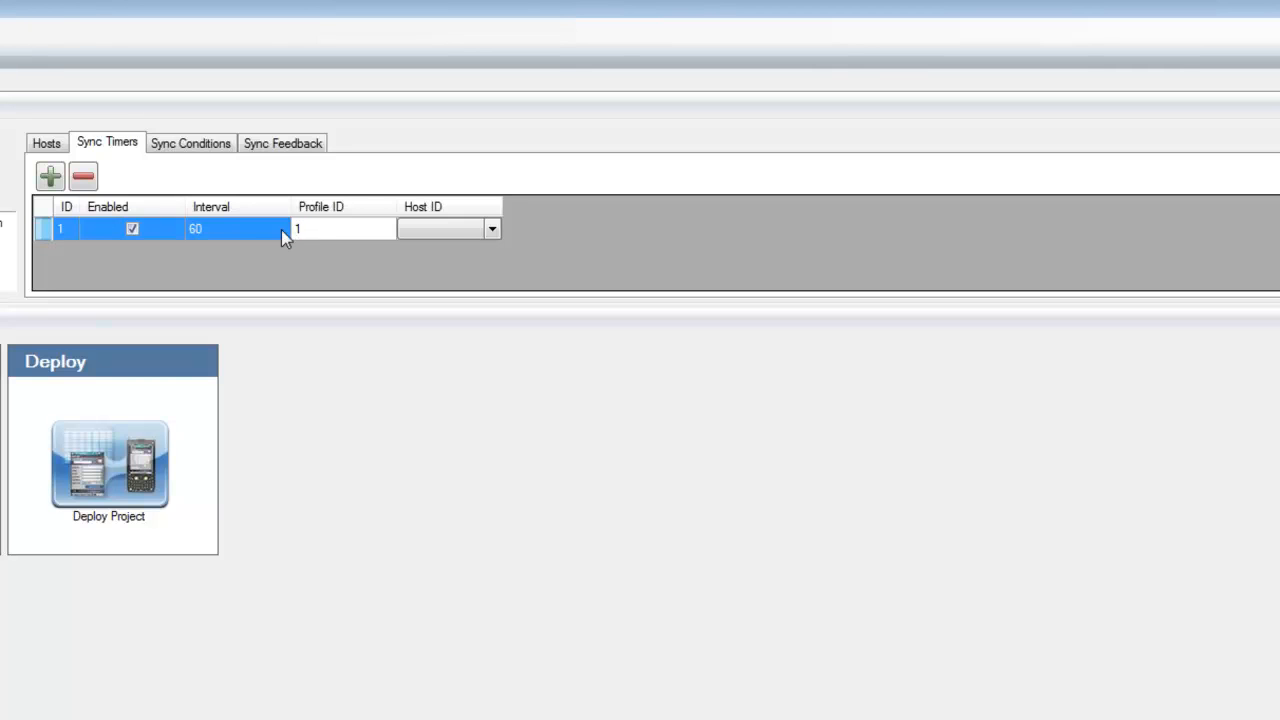
click(490, 230)
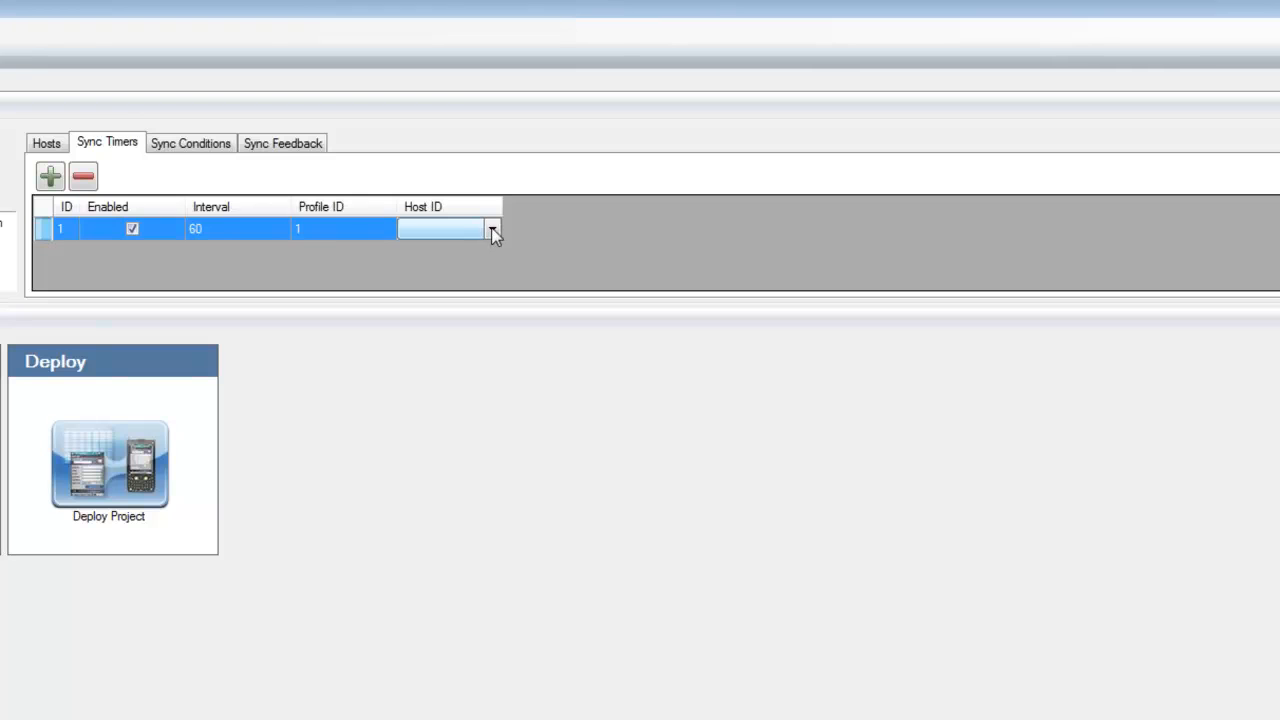
click(493, 231)
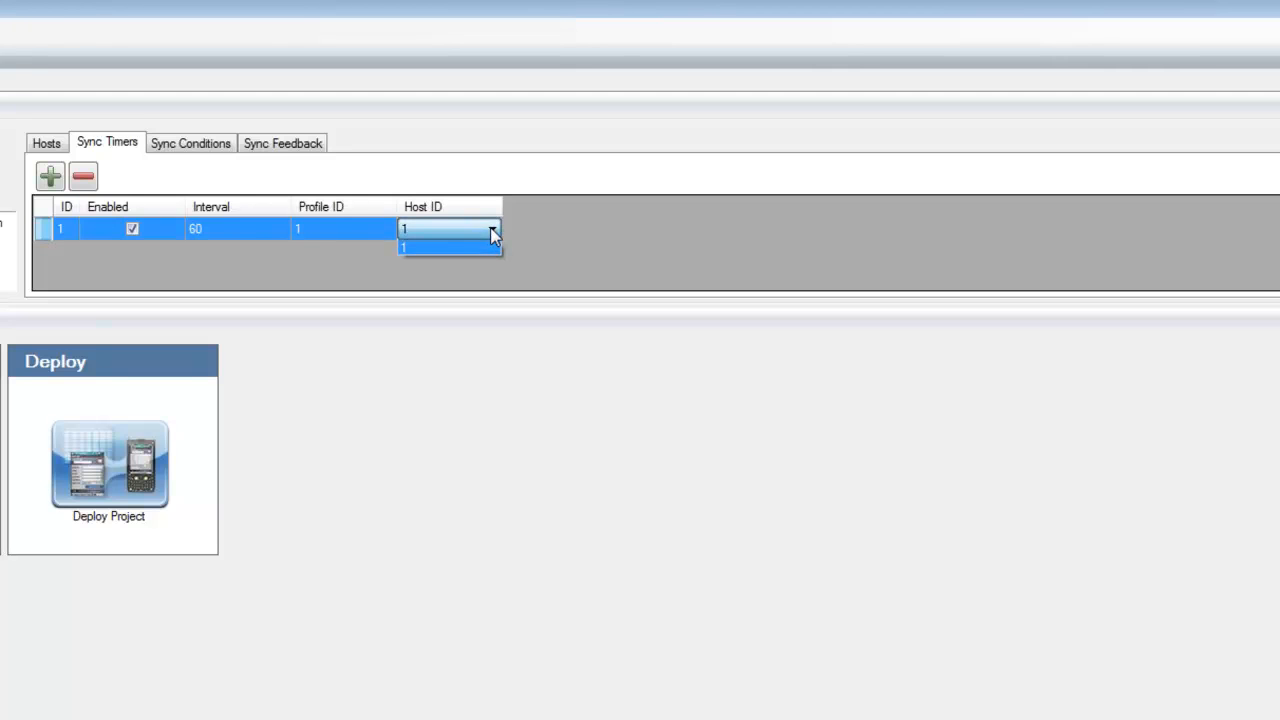
click(417, 249)
Set the sync timer's interval to 30
click(224, 228)
click(224, 228)
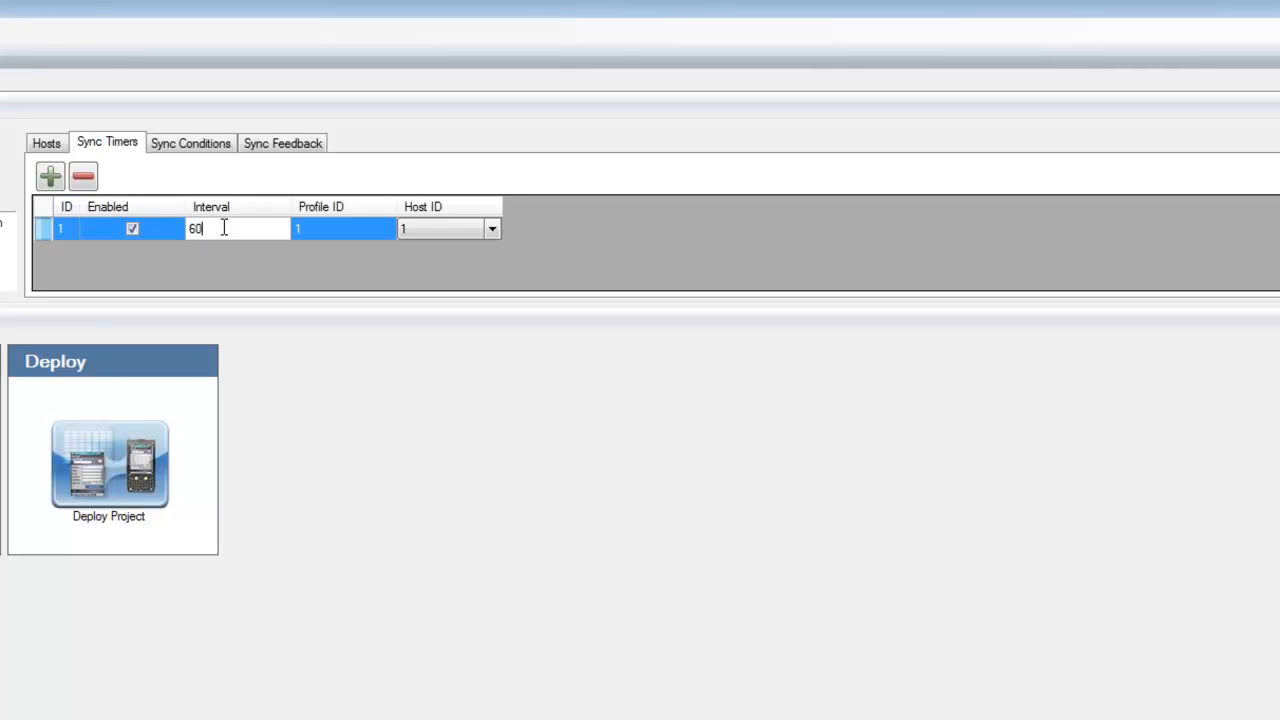
drag(222, 229, 184, 236)
text(30)
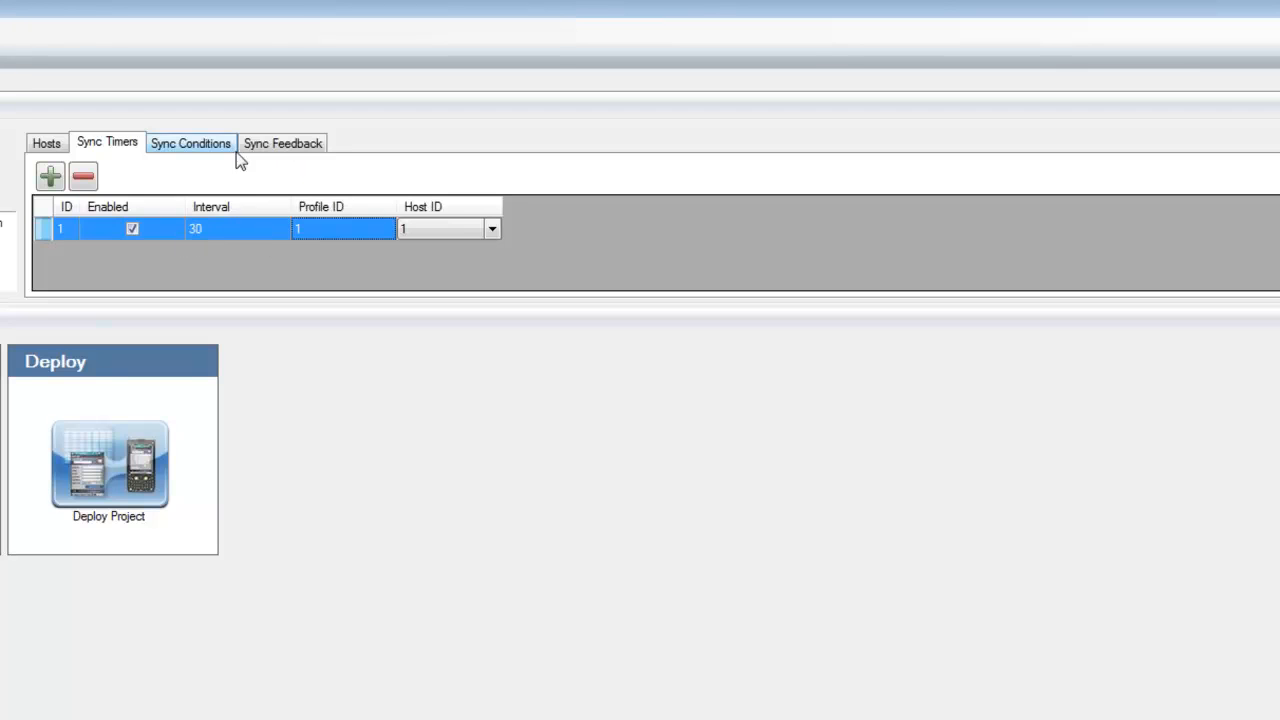
Add two DateTime sync conditions to the DeliverGoods project
click(194, 146)
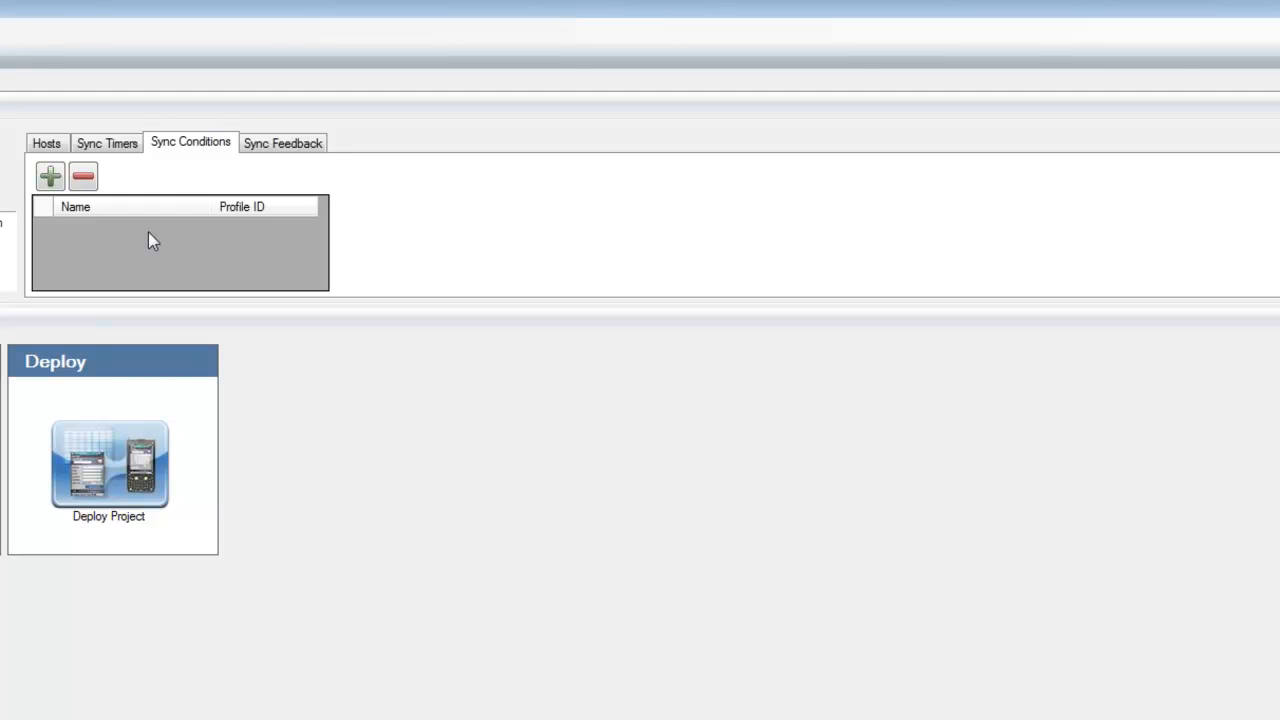
click(48, 177)
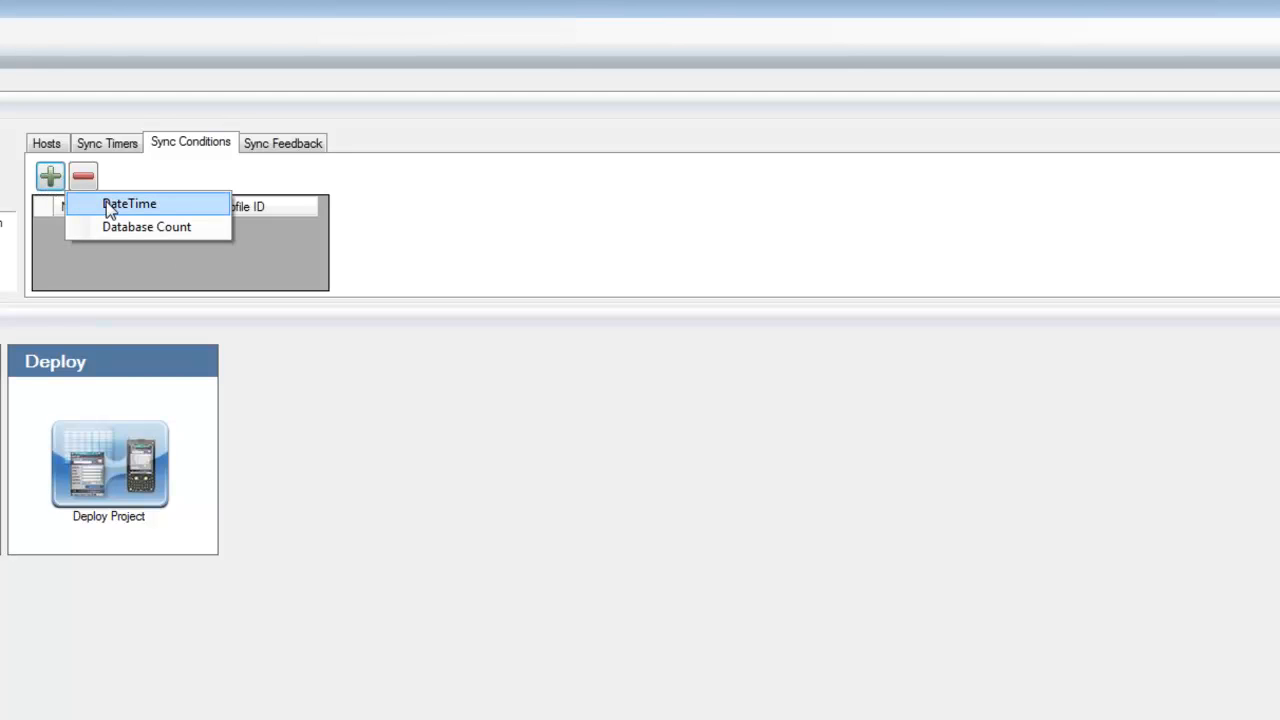
click(106, 203)
click(48, 177)
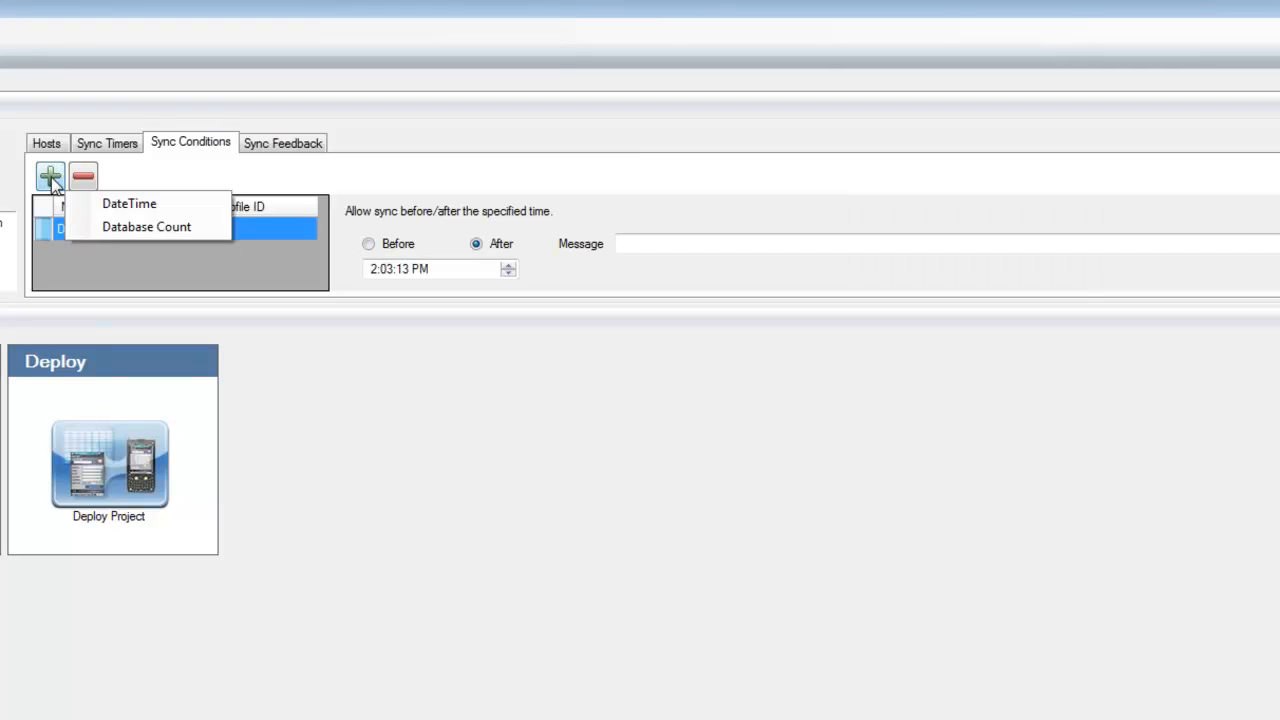
click(110, 204)
Set the first DateTime condition to allow syncing before 7:02:13 AM, and adjust the second condition's After time
click(108, 231)
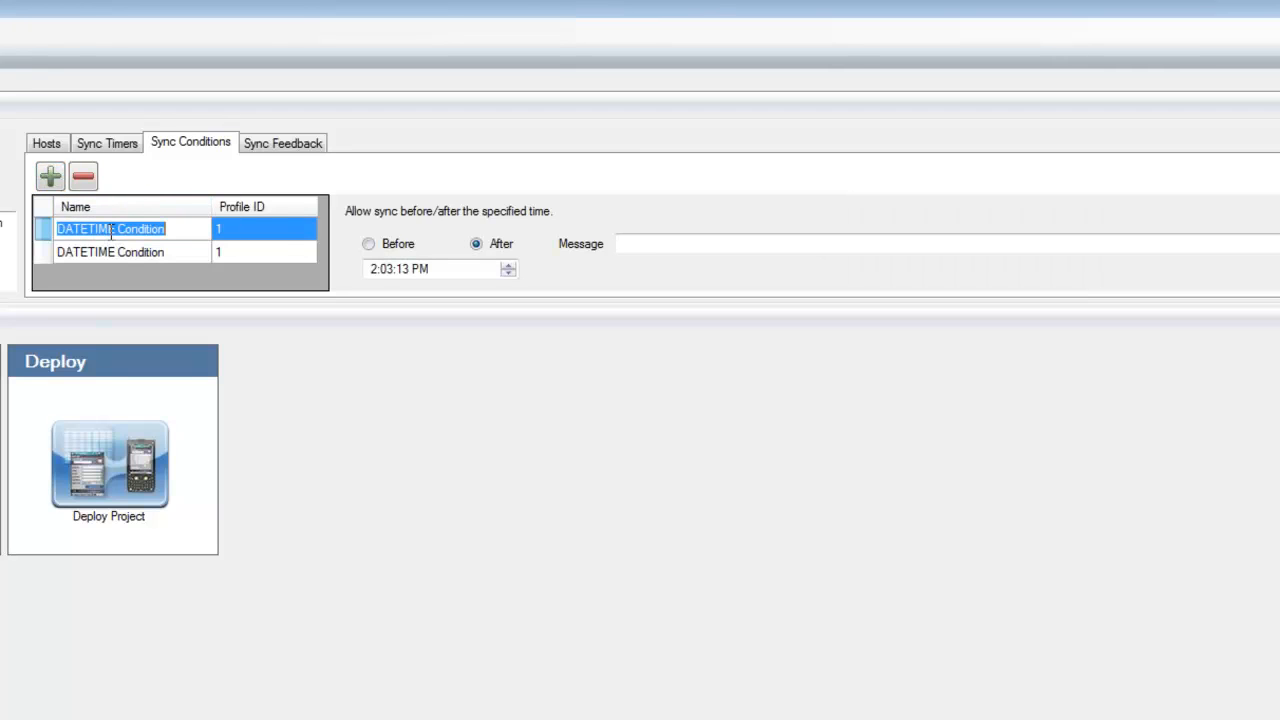
click(368, 245)
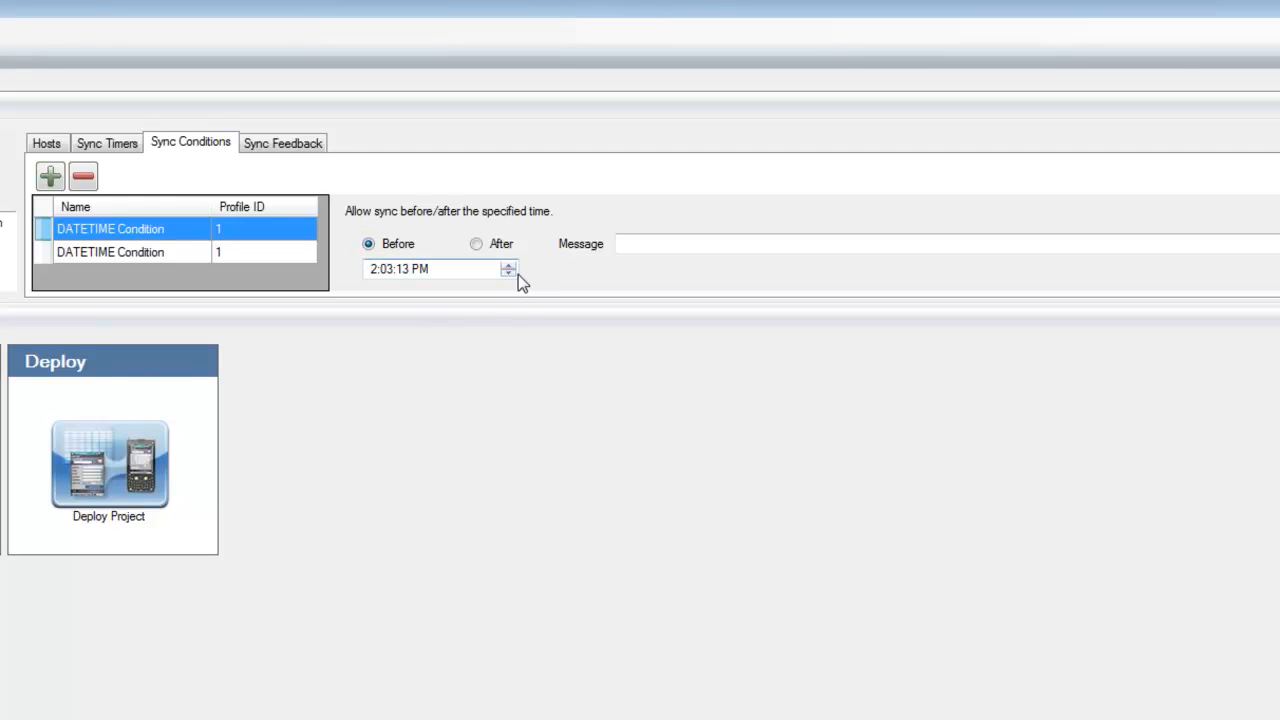
click(371, 272)
click(140, 252)
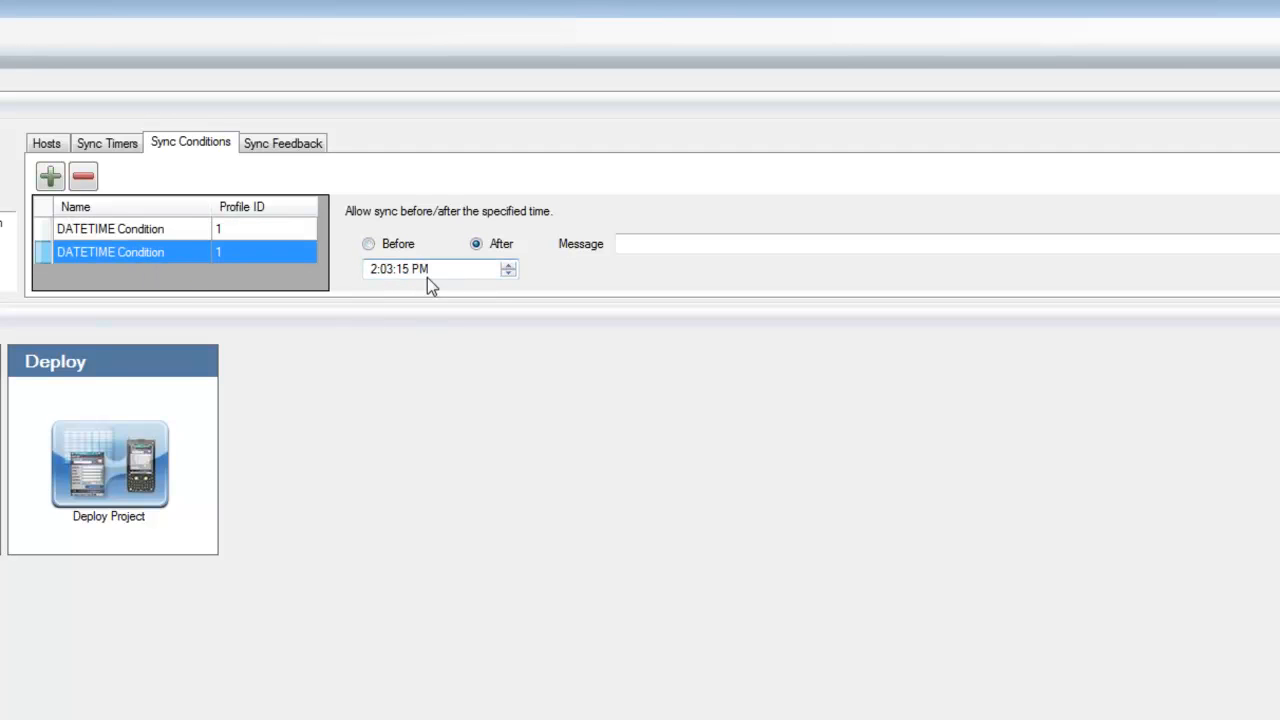
click(374, 269)
click(440, 268)
Delete both DateTime sync conditions, and return to the project's sync timer settings
click(85, 178)
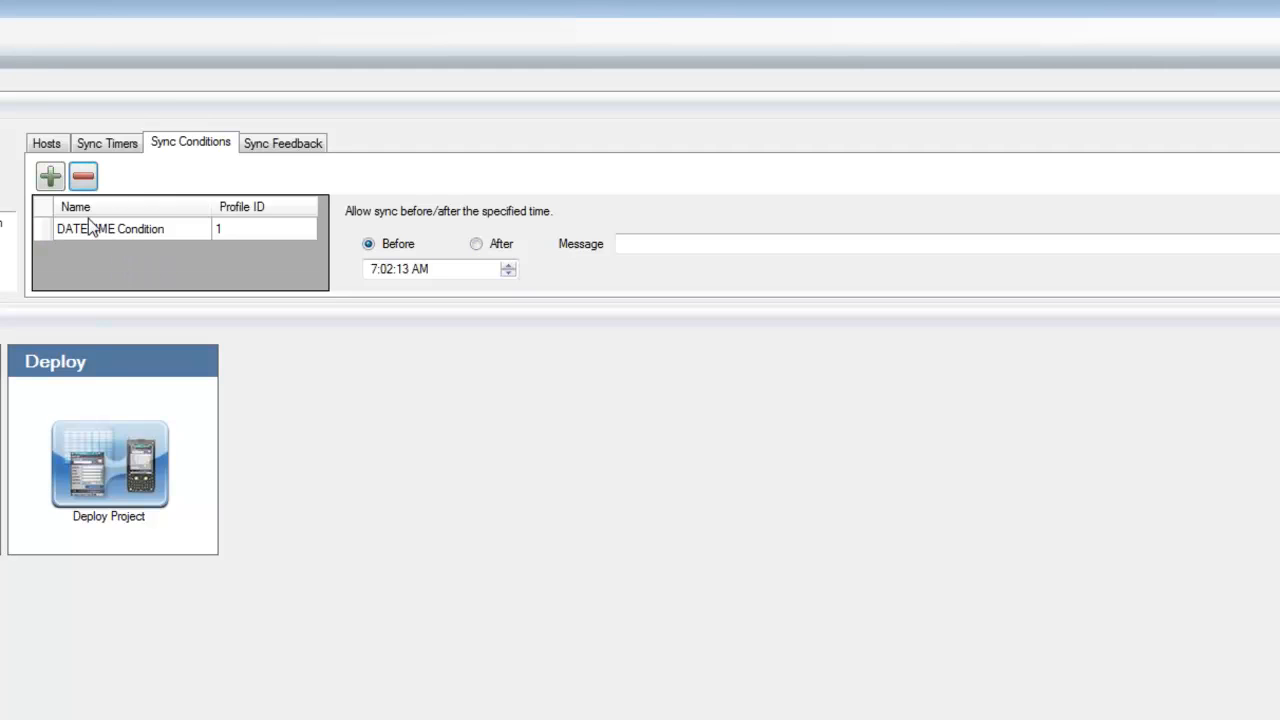
click(86, 232)
click(86, 231)
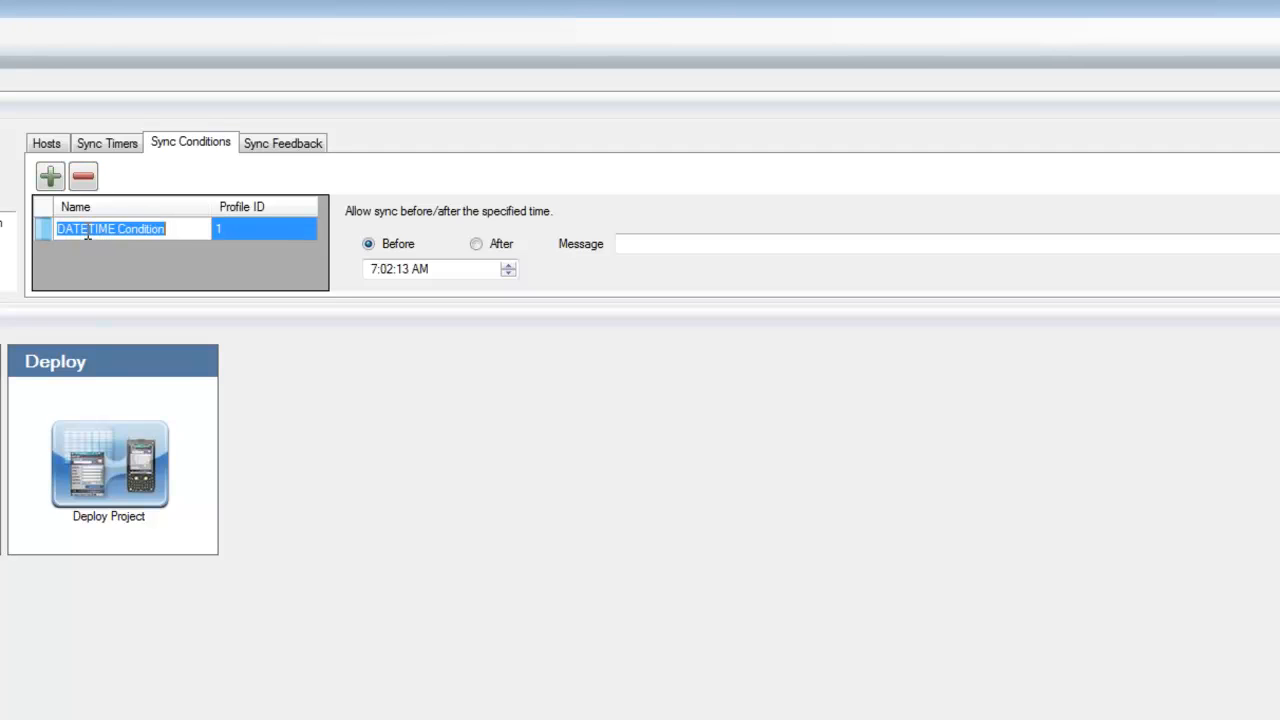
click(256, 231)
click(255, 231)
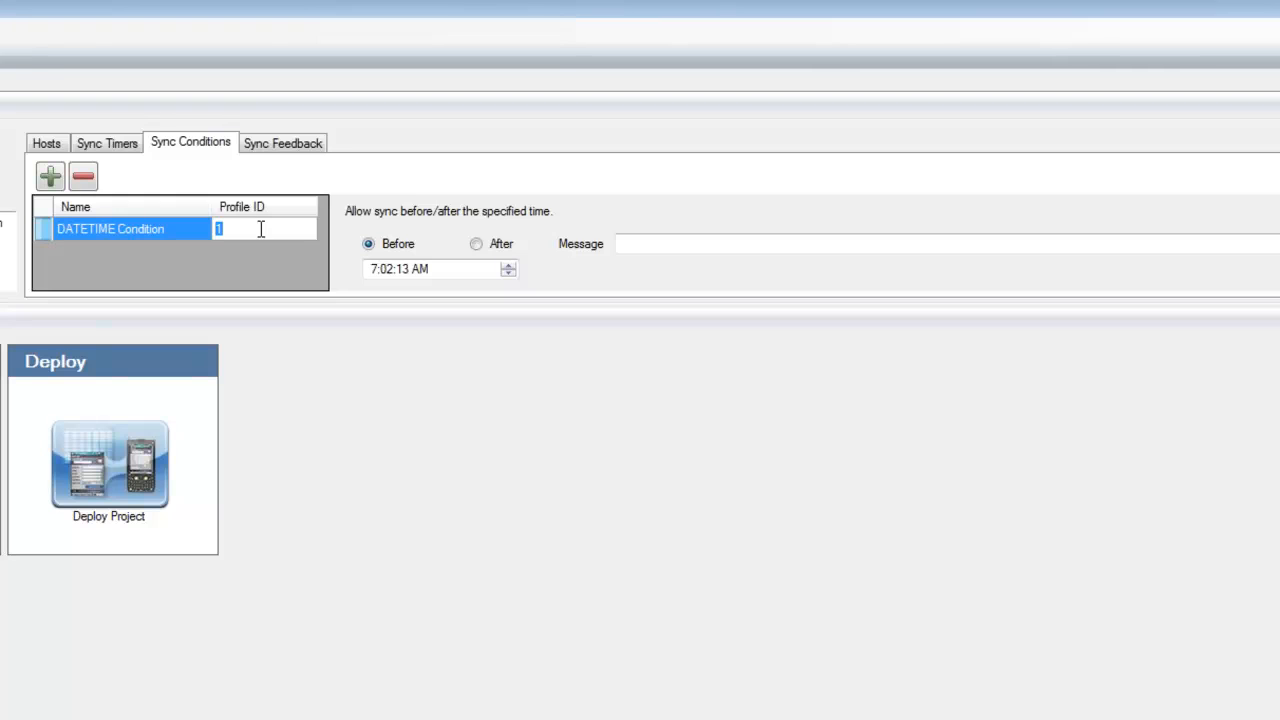
click(83, 177)
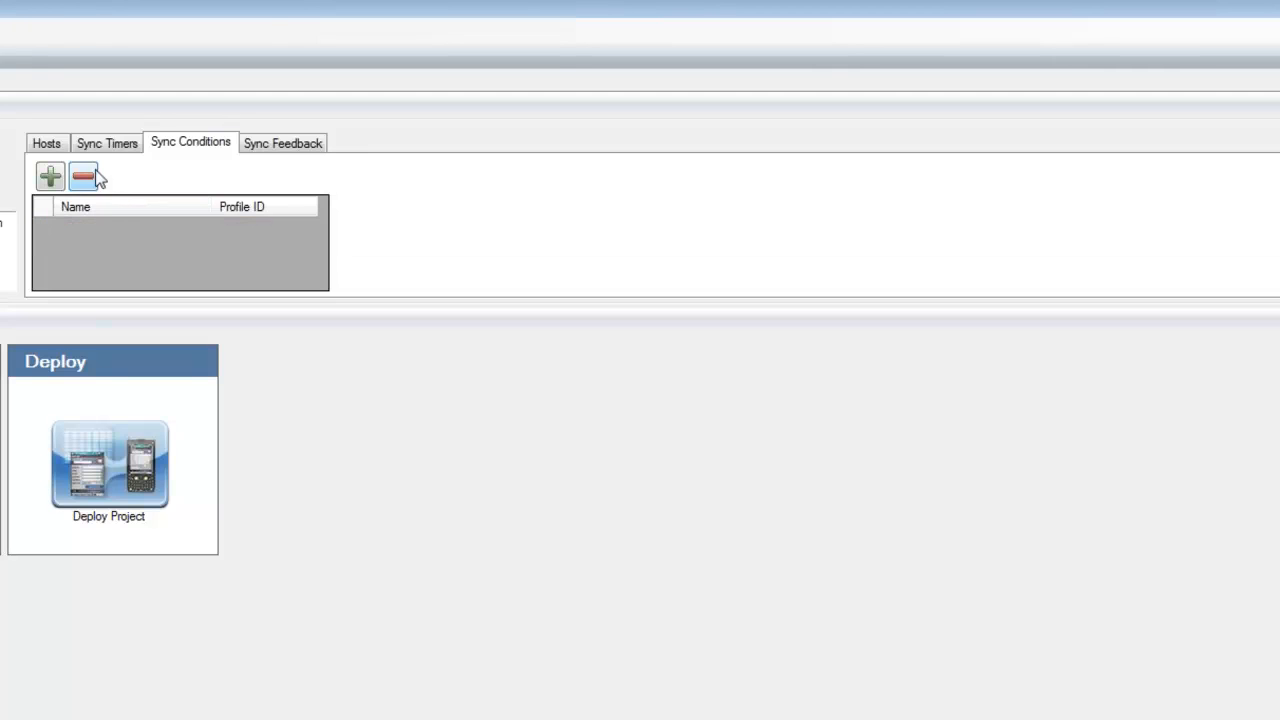
click(107, 143)
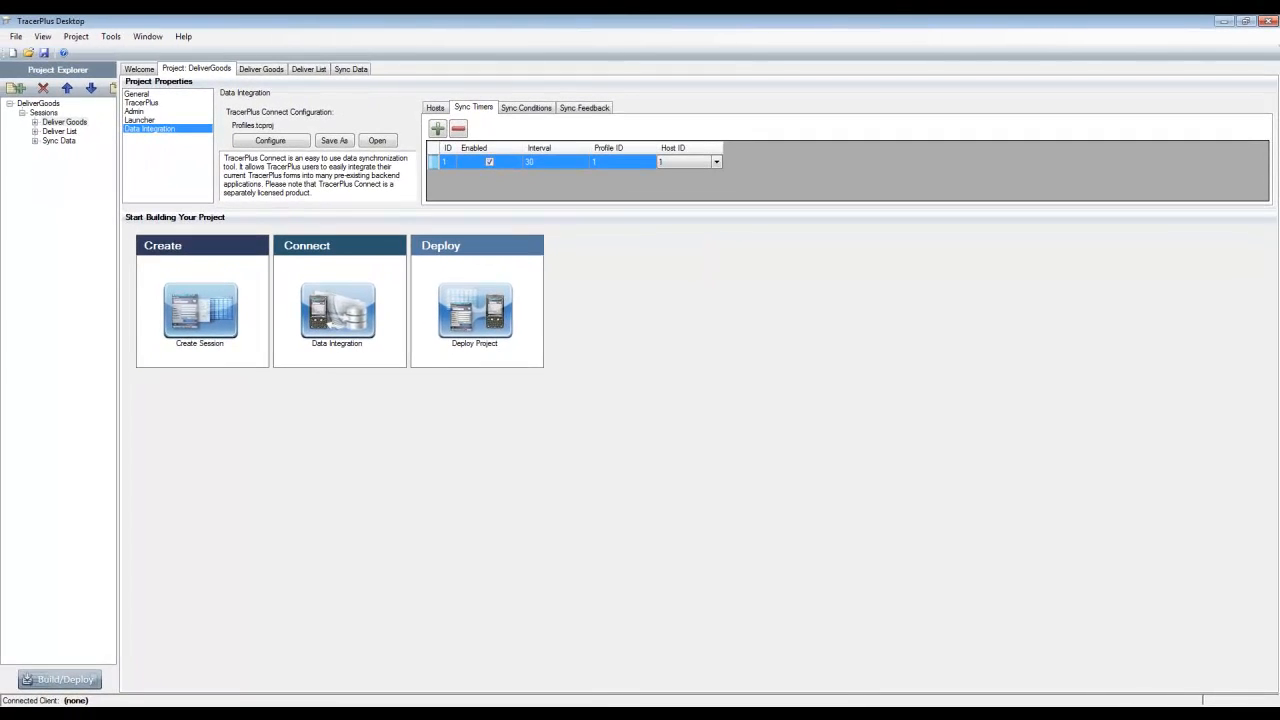
Switch to Windows Explorer and open the Data folder under C:\Program Files (x86)\PTS\TracerPlus Connect
click(37, 699)
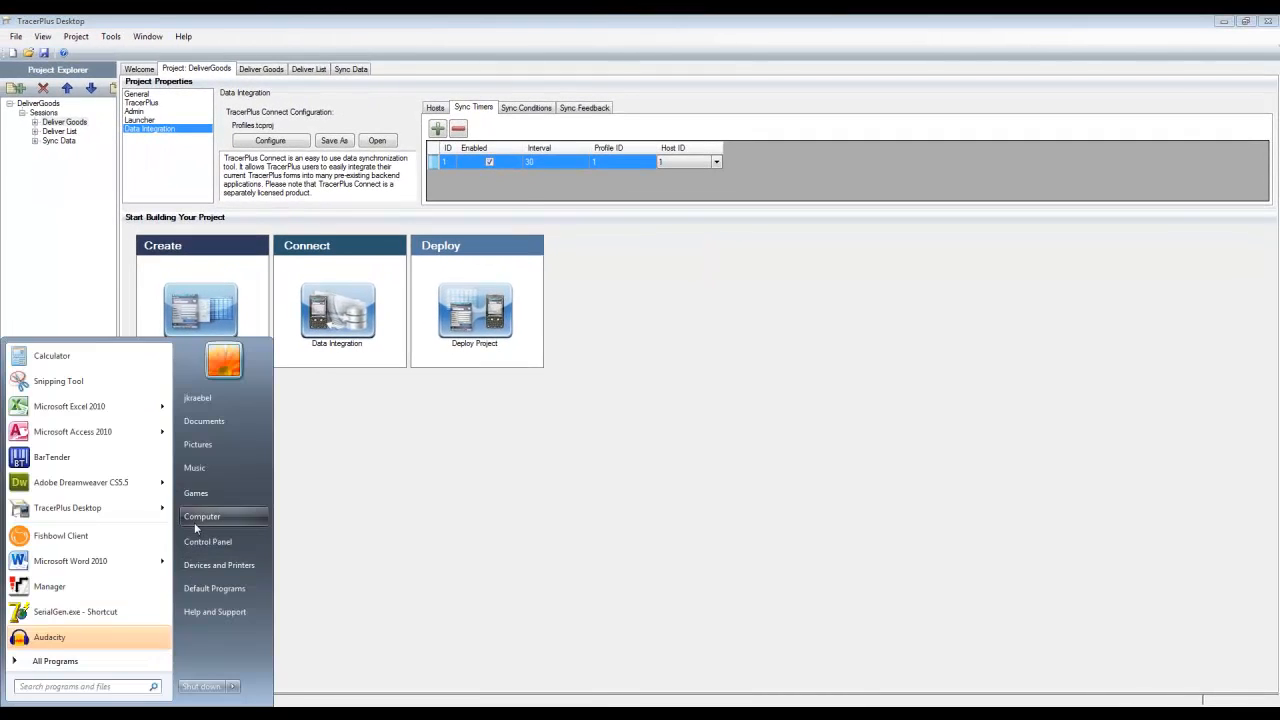
click(194, 522)
double_click(548, 194)
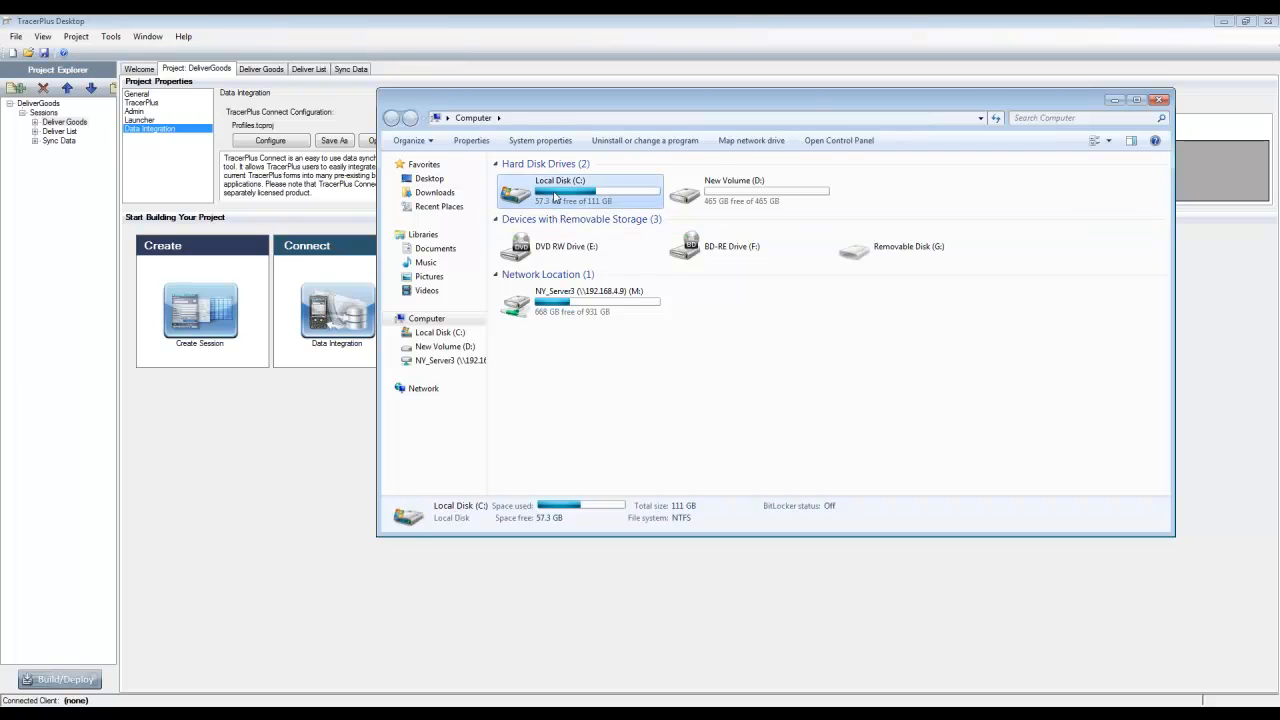
double_click(540, 249)
scroll(543, 385, down, 4)
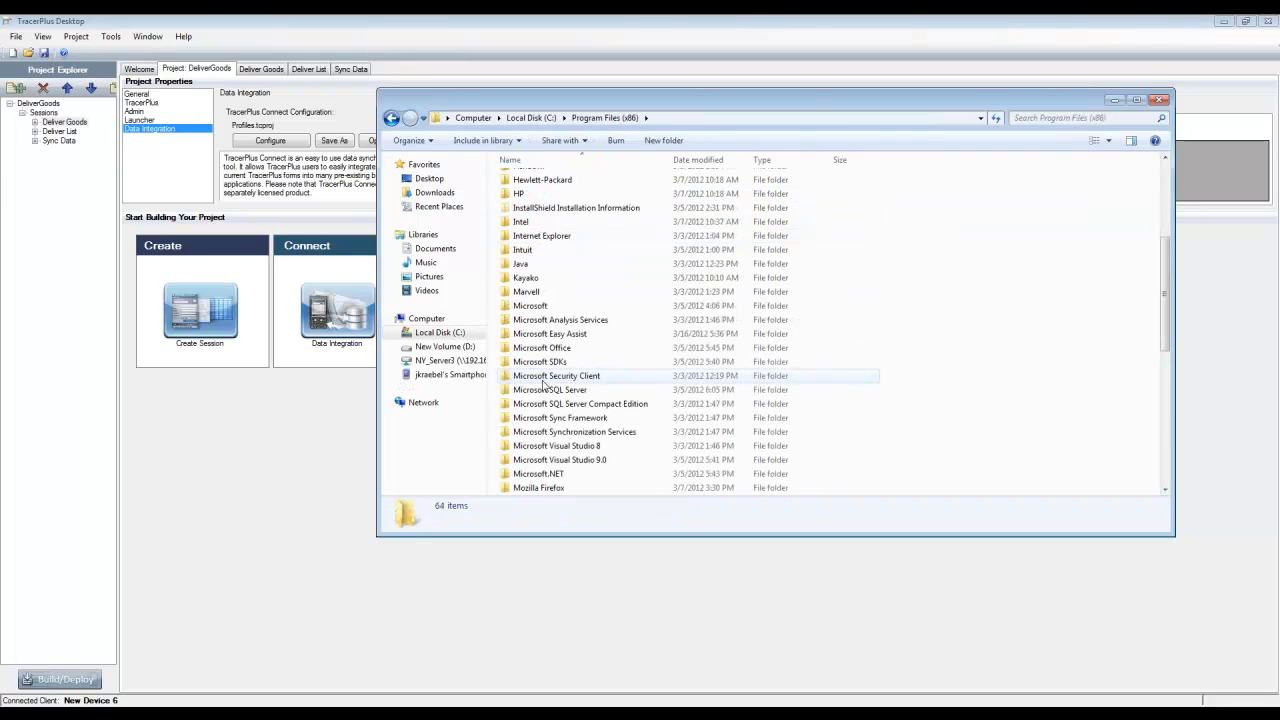
scroll(543, 385, down, 6)
double_click(530, 251)
double_click(560, 195)
double_click(523, 194)
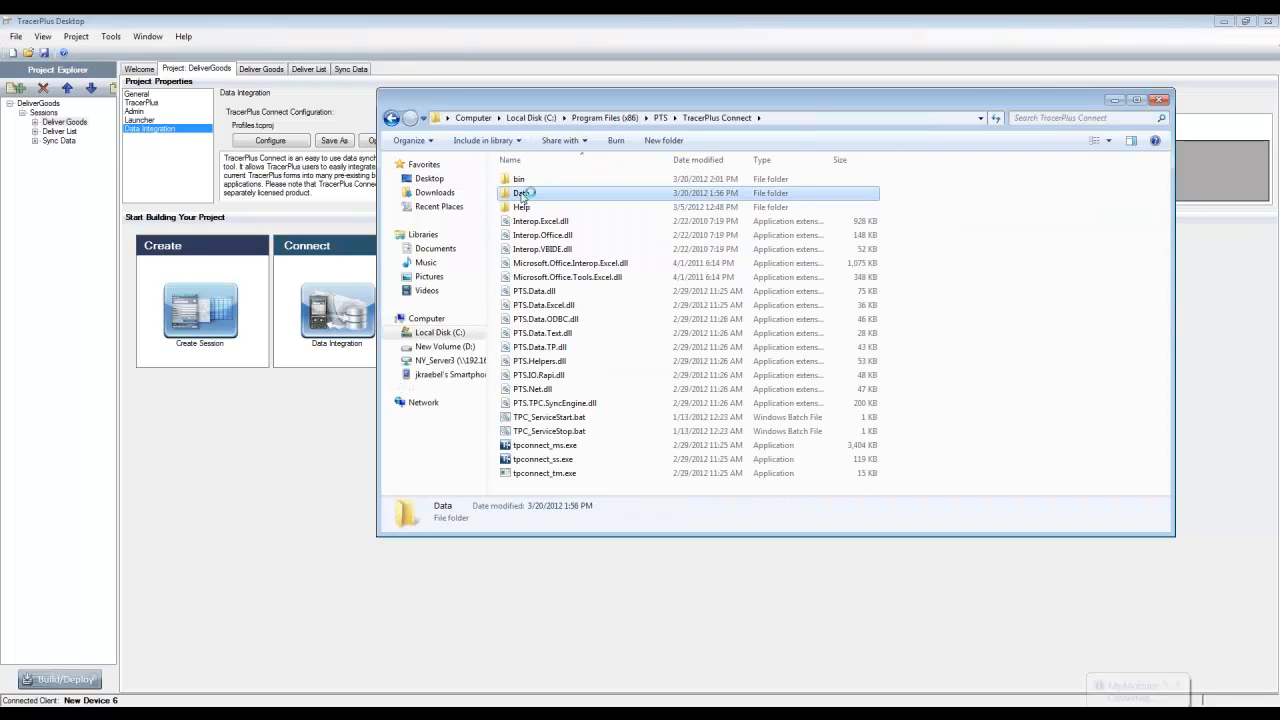
Open the TPConnect_Samples.mdb database in Access, and open its Deliver Goods and Deliver List tables
double_click(527, 193)
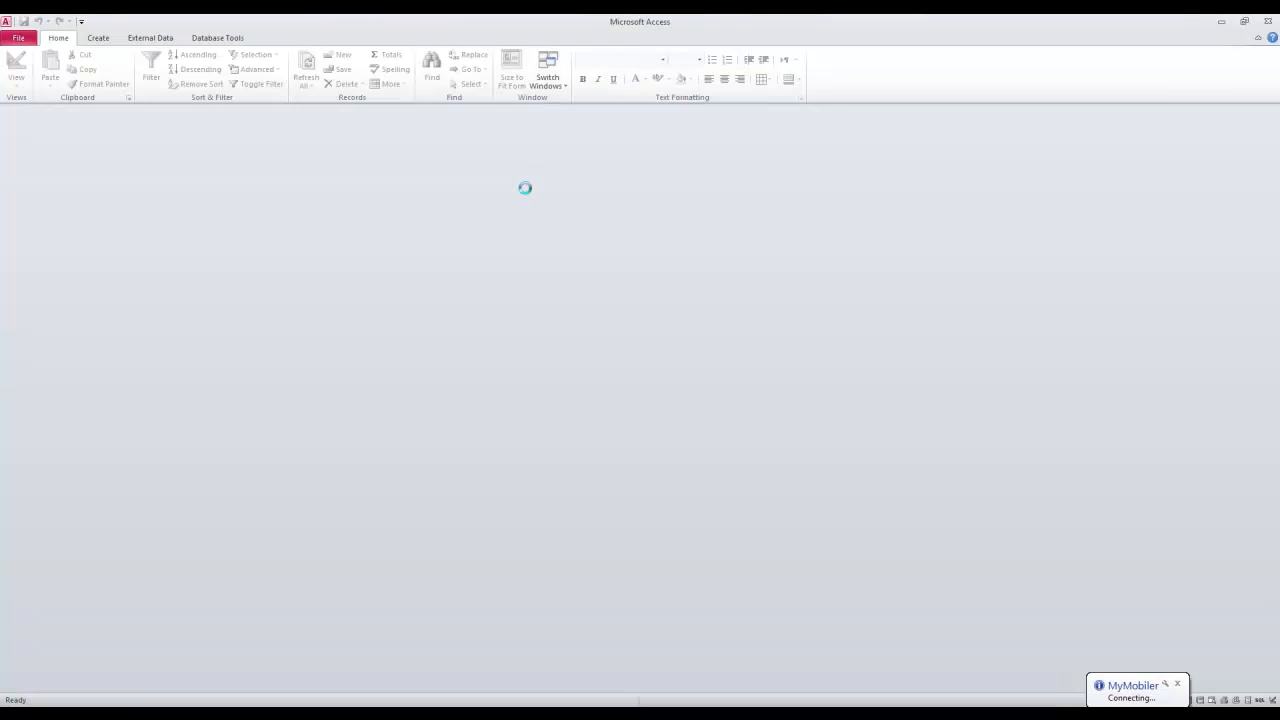
double_click(56, 276)
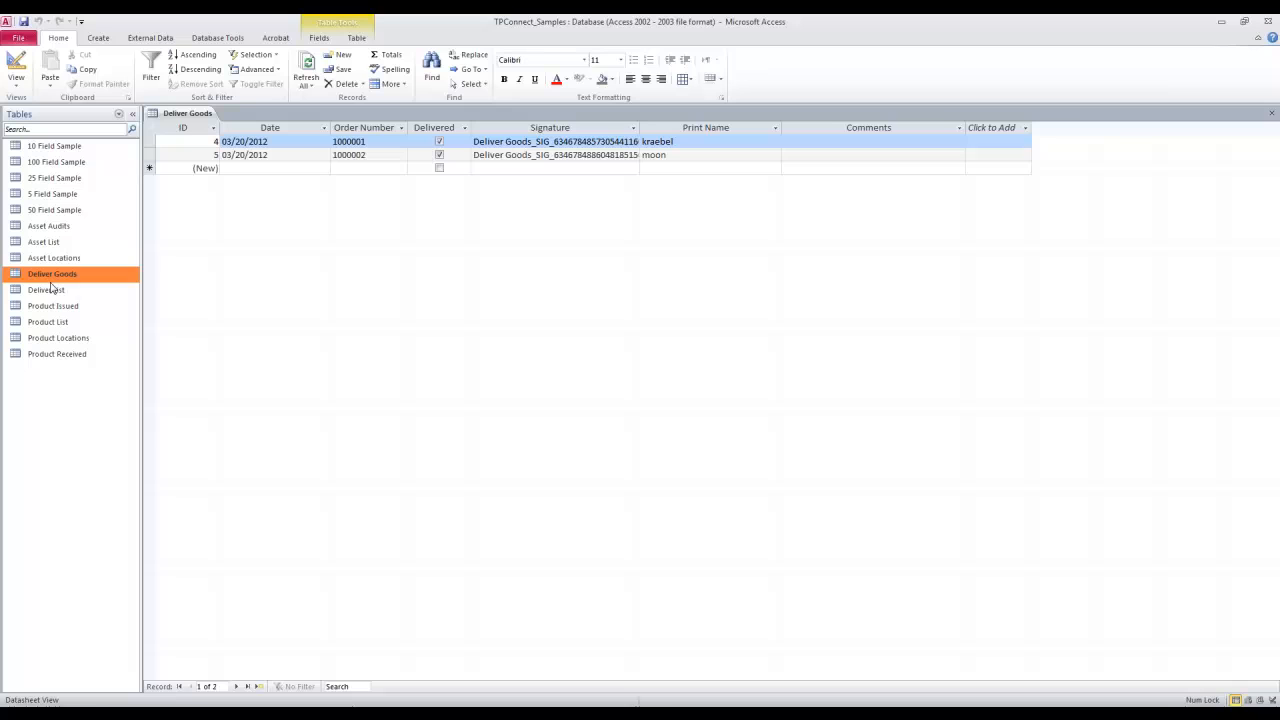
click(52, 290)
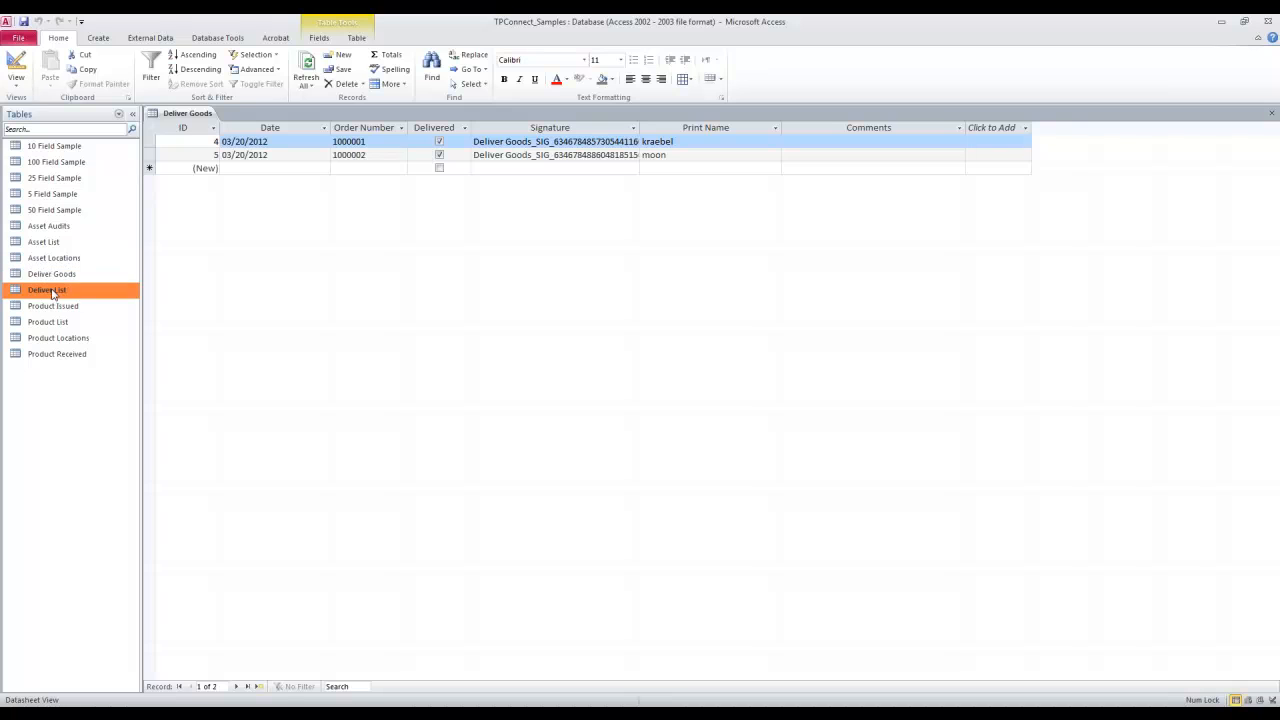
double_click(52, 290)
Clear the Delivered checkboxes for all items of orders 1000001 and 1000002 in the Deliver List table
click(493, 141)
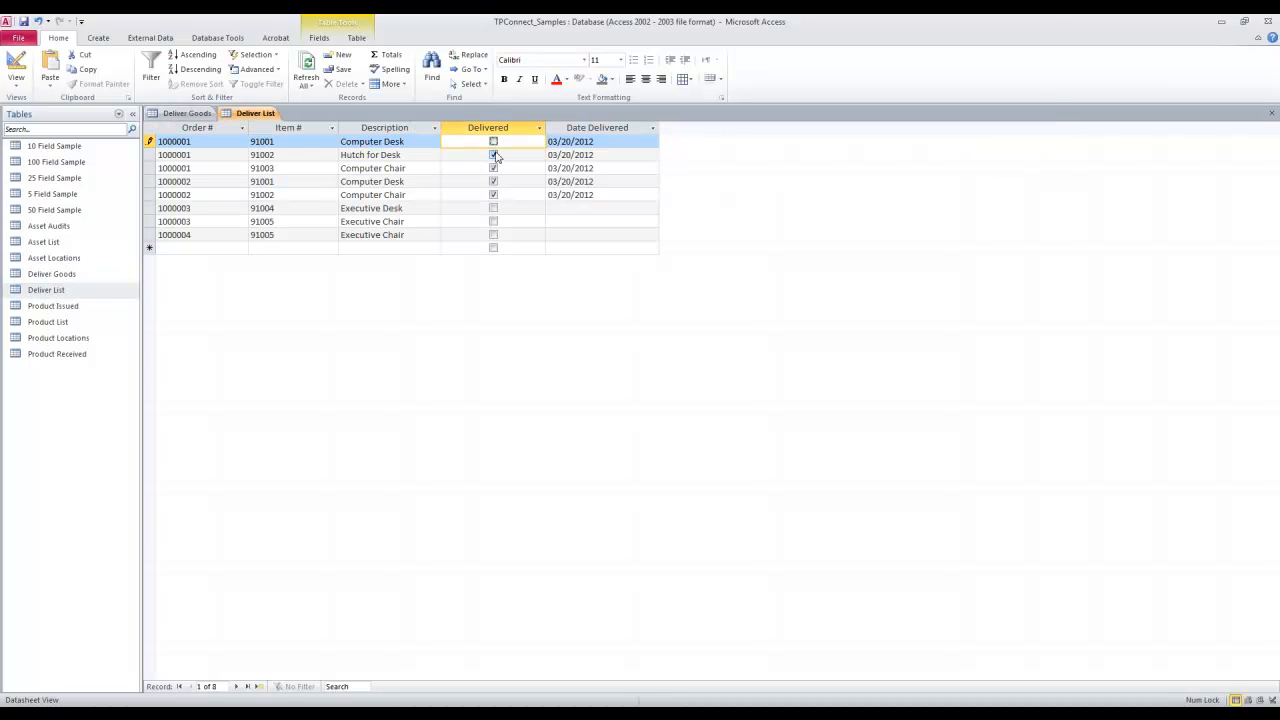
click(494, 155)
click(494, 168)
click(494, 181)
click(494, 195)
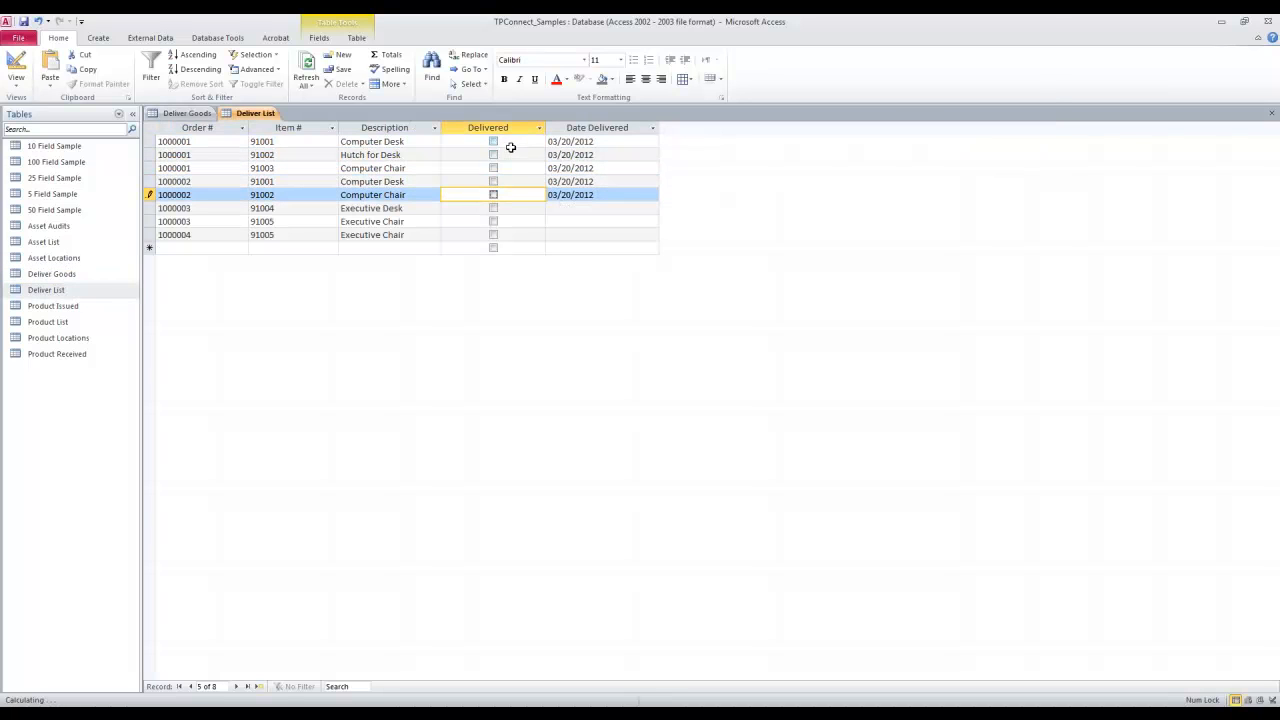
Clear the Date Delivered values for orders 1000001 and 1000002, leave their Delivered boxes unchecked, and close the table and Access
click(508, 143)
key(Tab)
key(Delete)
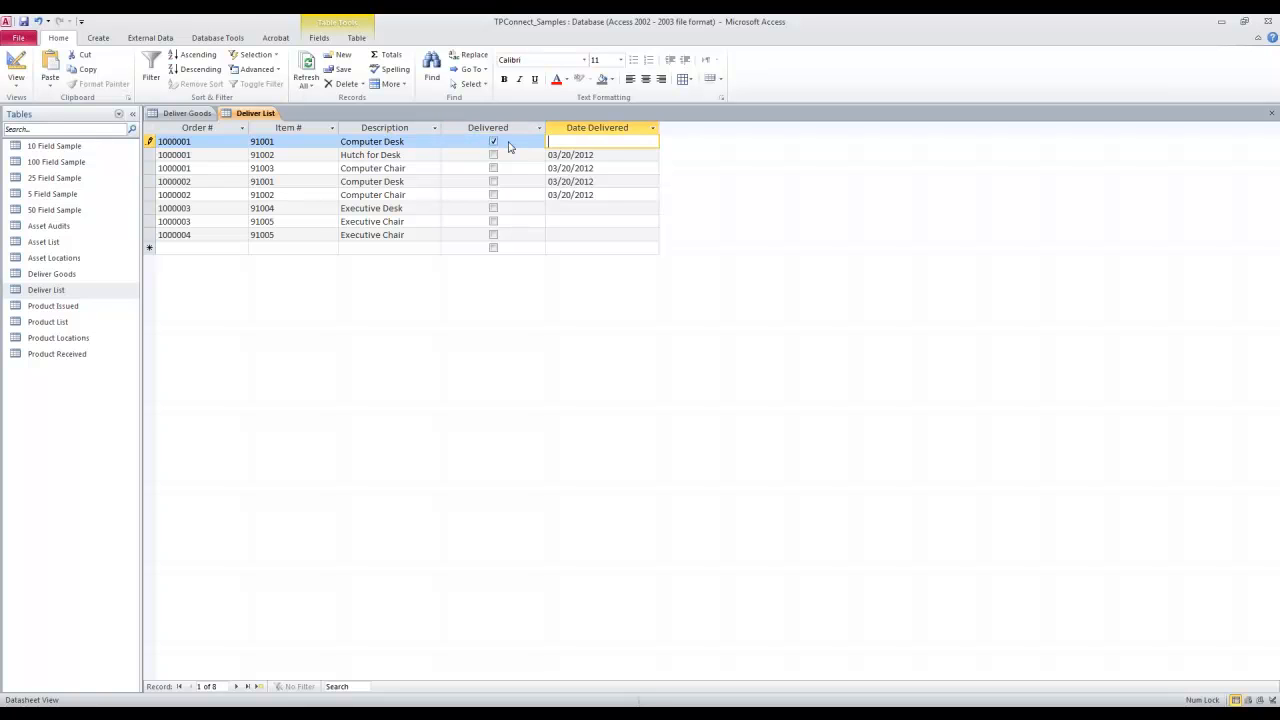
key(Down)
key(Delete)
key(Down)
key(Delete)
key(Down)
key(Delete)
key(Down)
key(Delete)
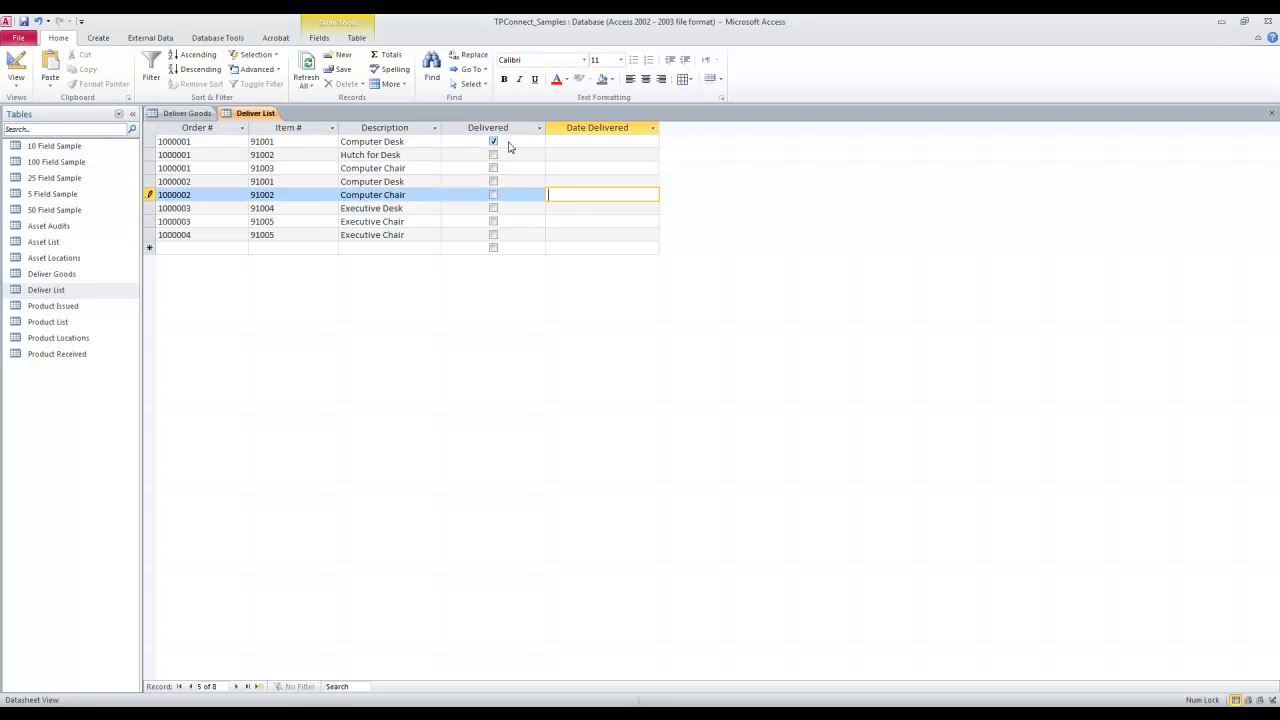
click(493, 145)
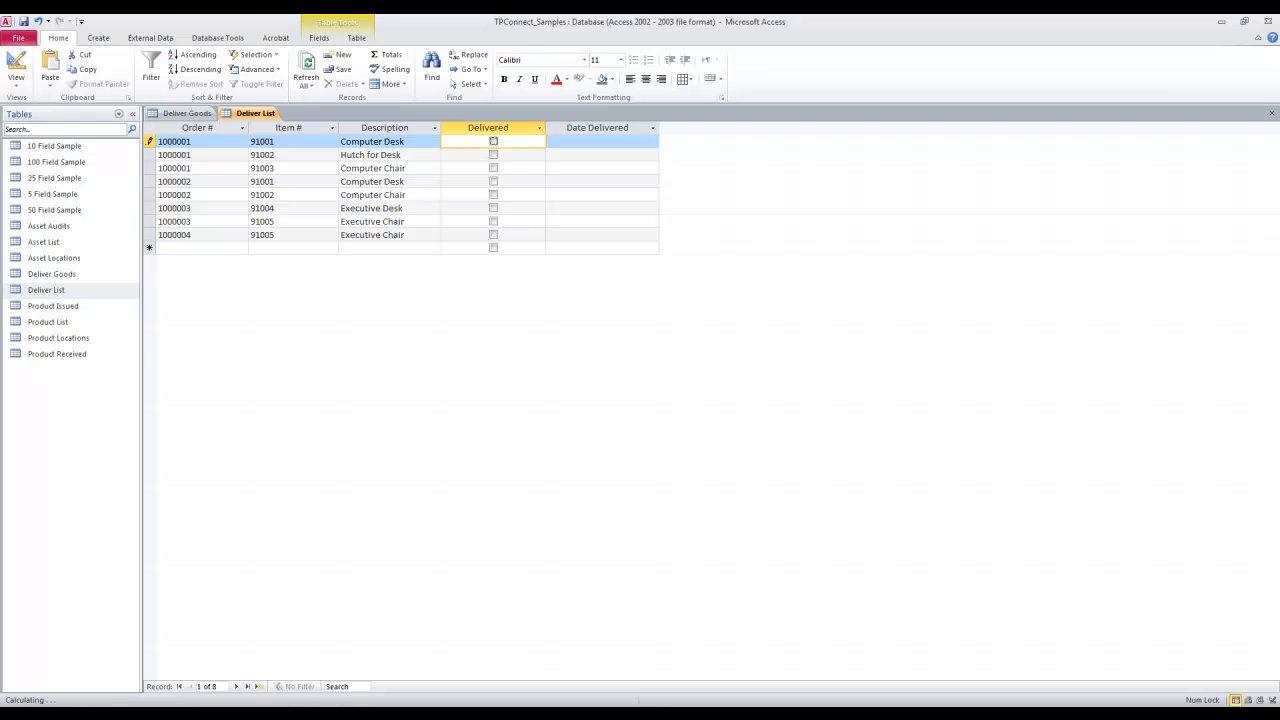
click(1271, 113)
click(1268, 21)
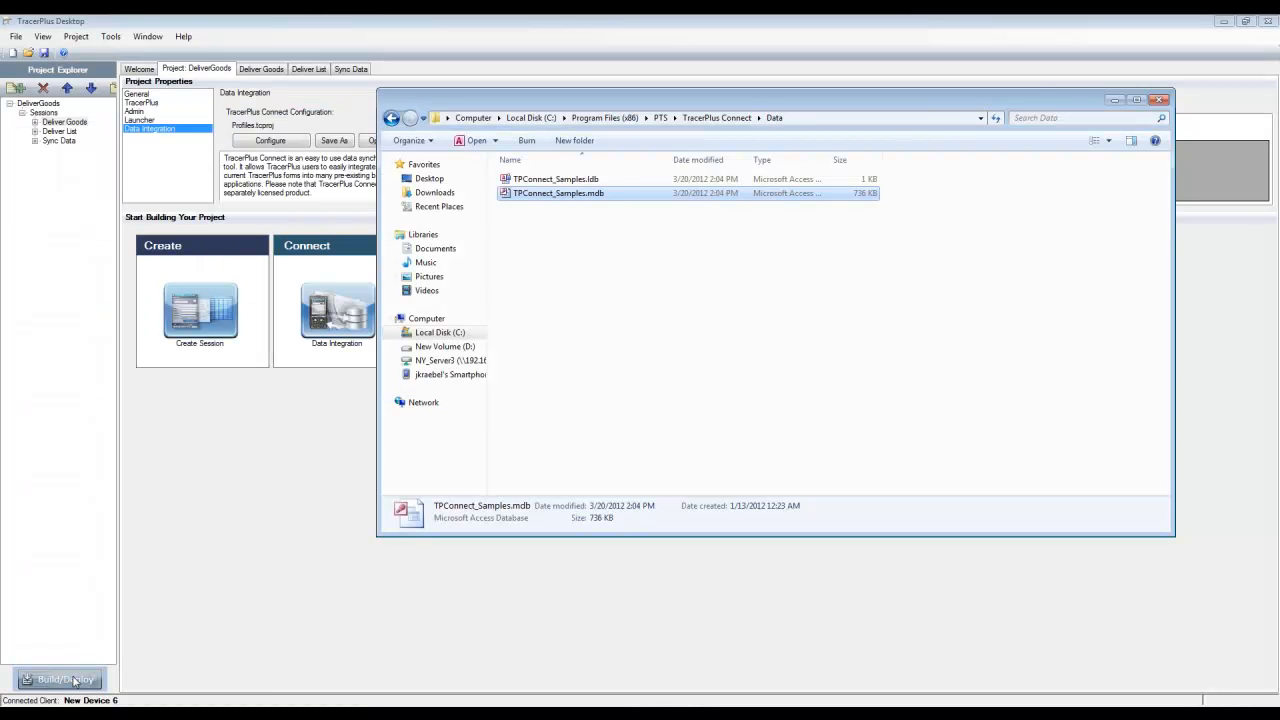
Build and deploy the DeliverGoods project to the connected device, and close the deployment options
click(74, 681)
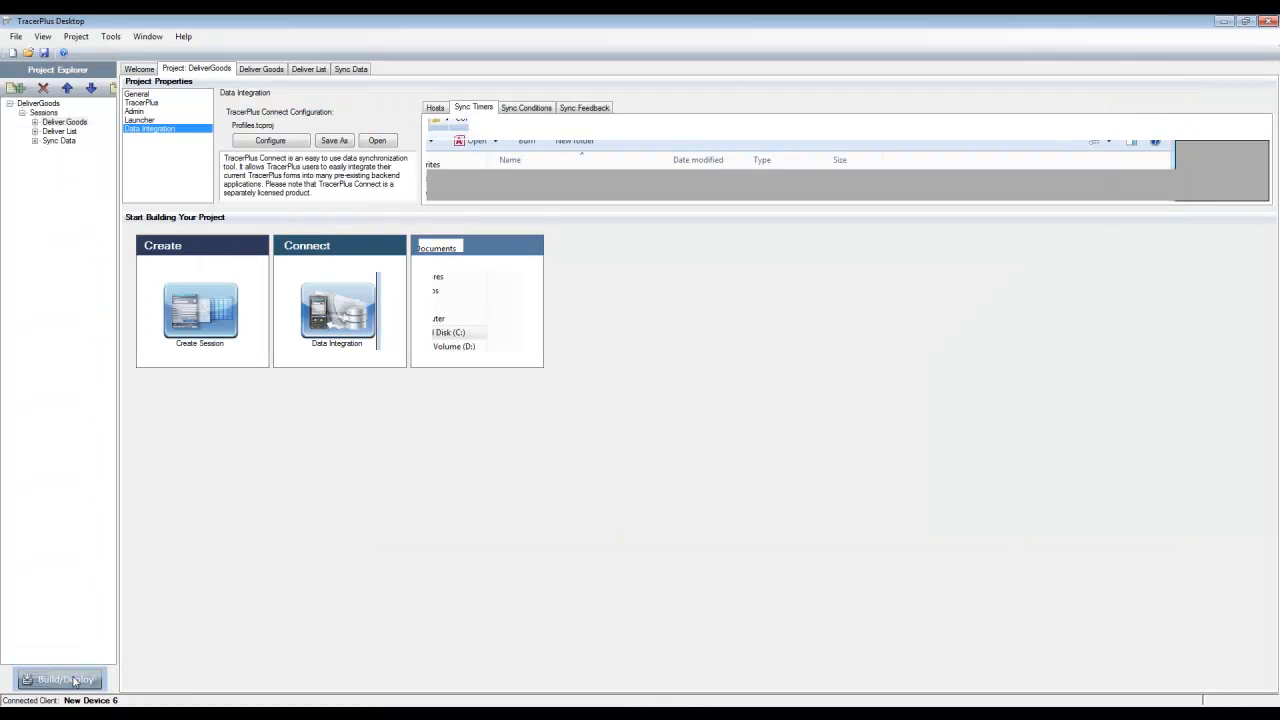
click(668, 435)
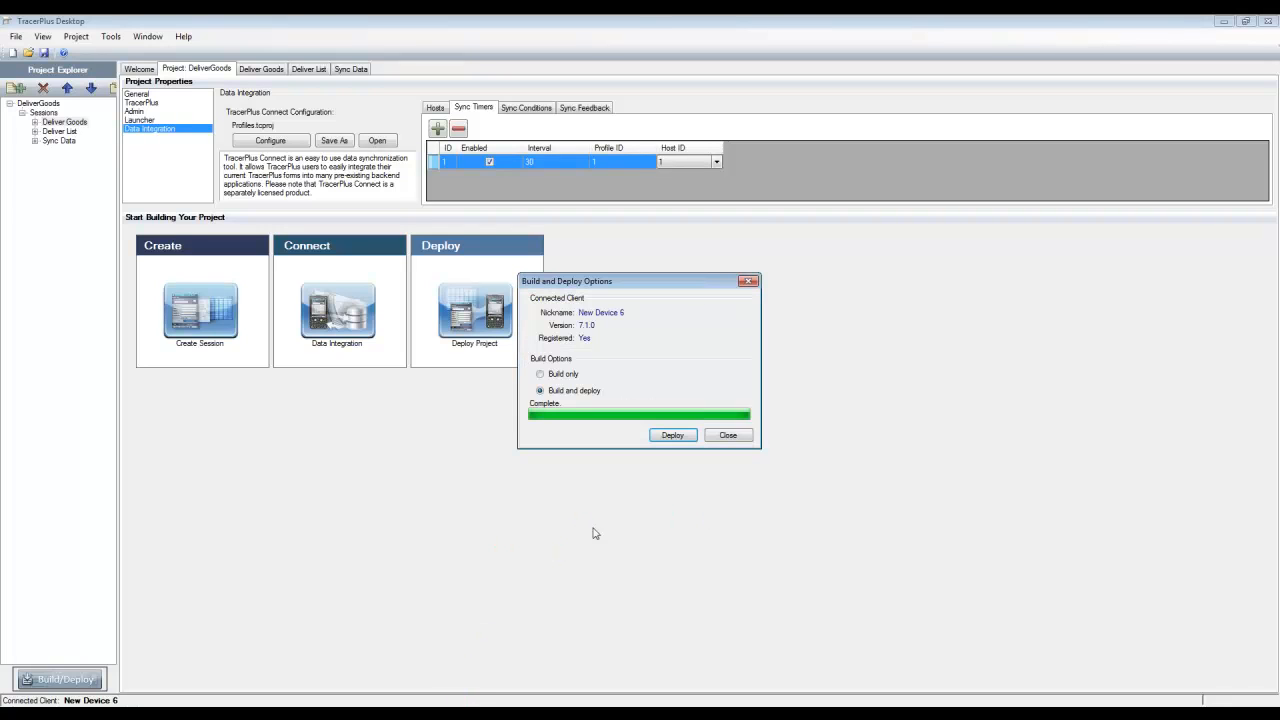
click(740, 435)
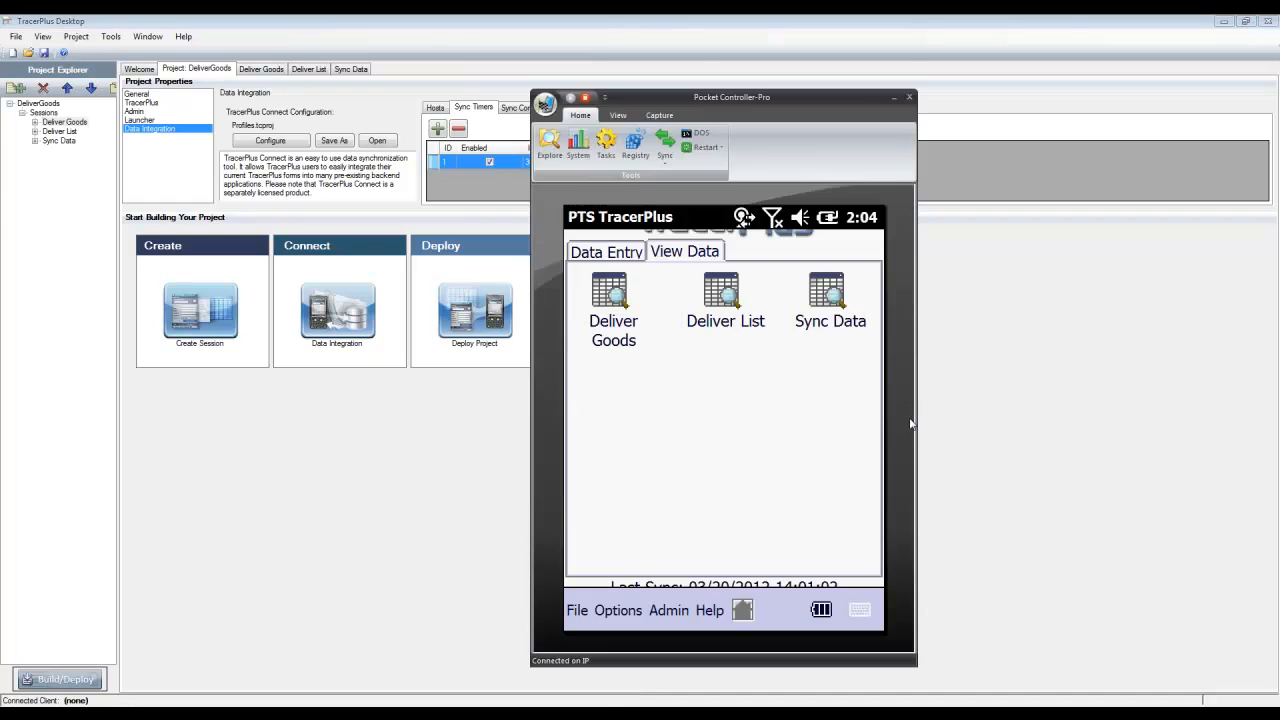
Switch to TracerPlus Connect, show its profile synchronization view, and move the Pocket Controller-Pro window away from the Sync Activity columns
click(1220, 22)
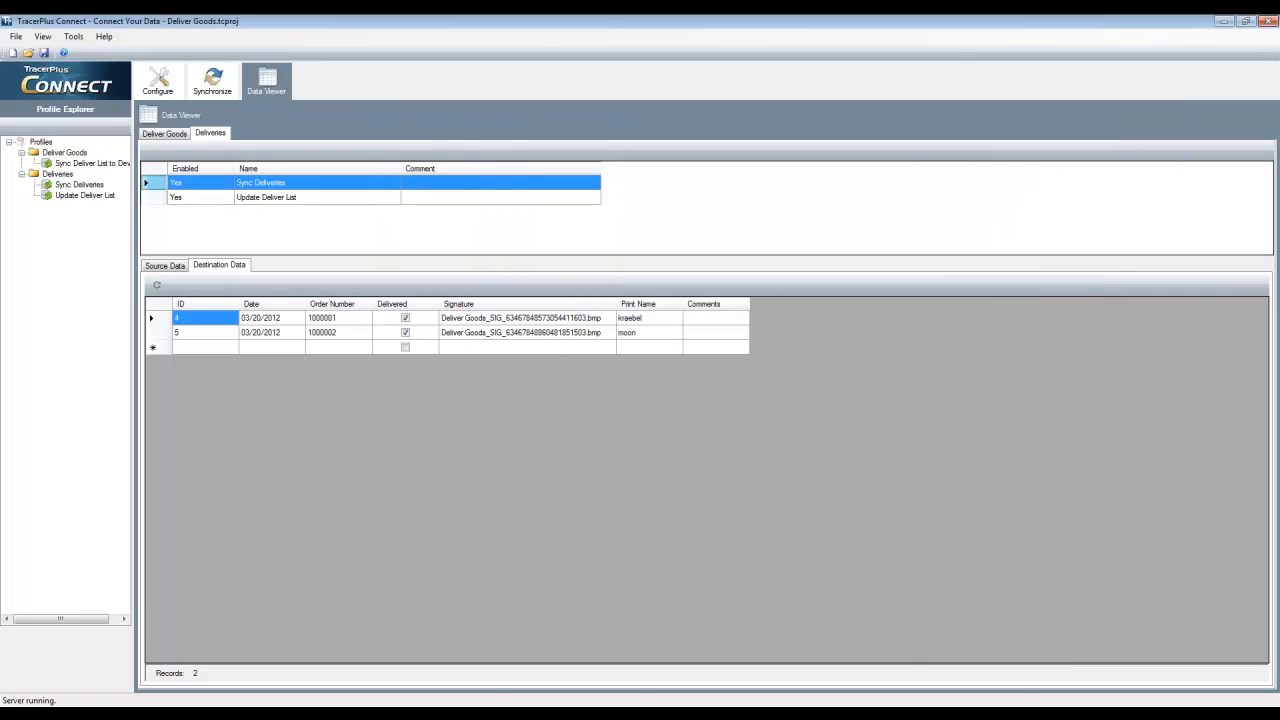
click(569, 698)
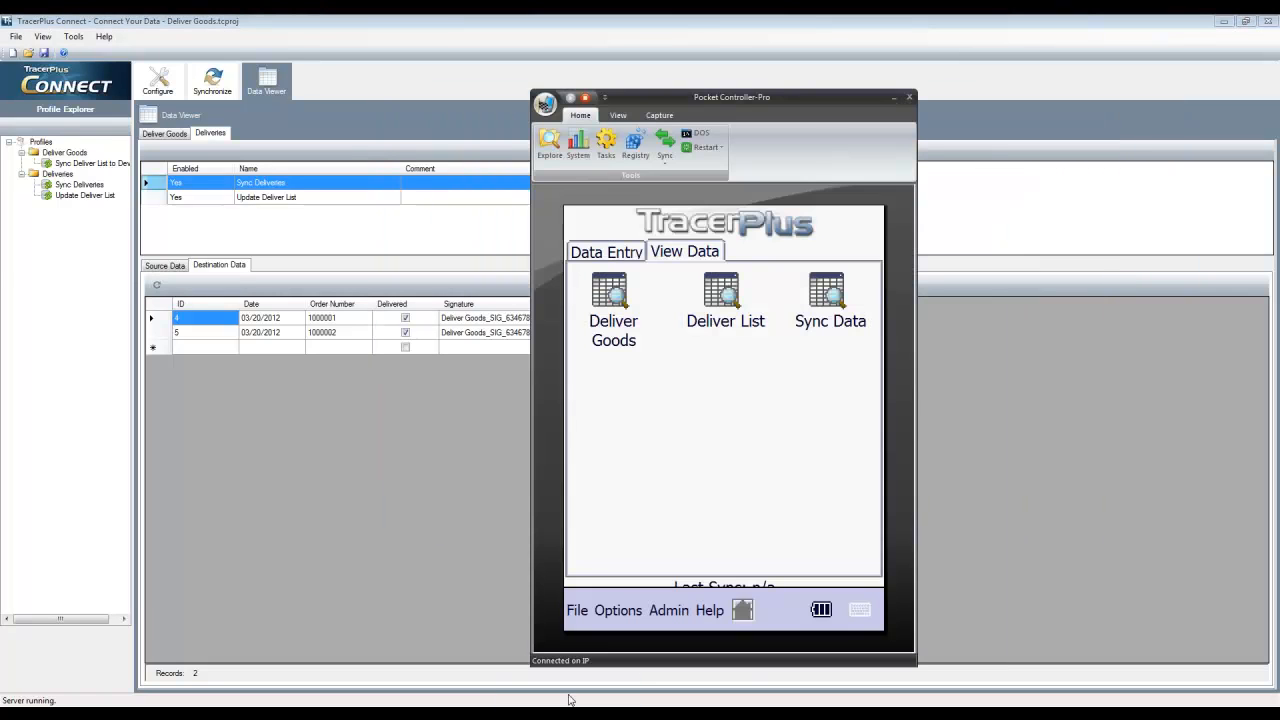
click(224, 84)
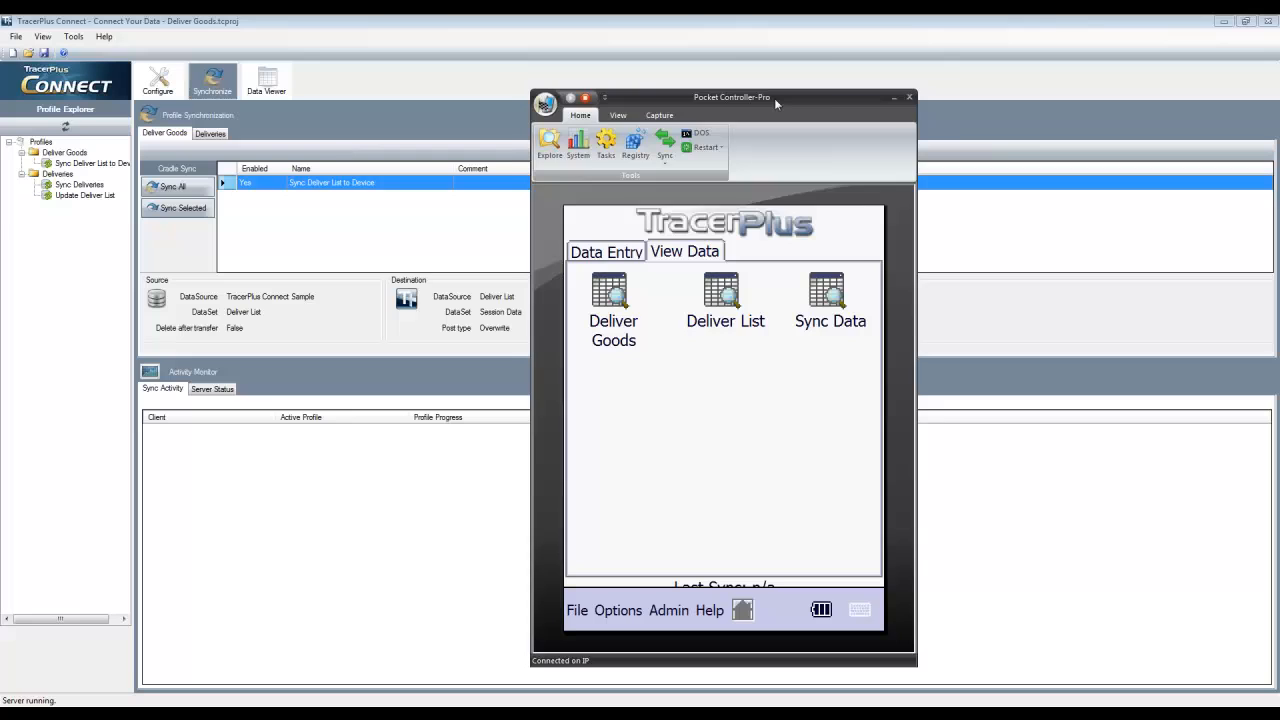
drag(774, 98, 968, 66)
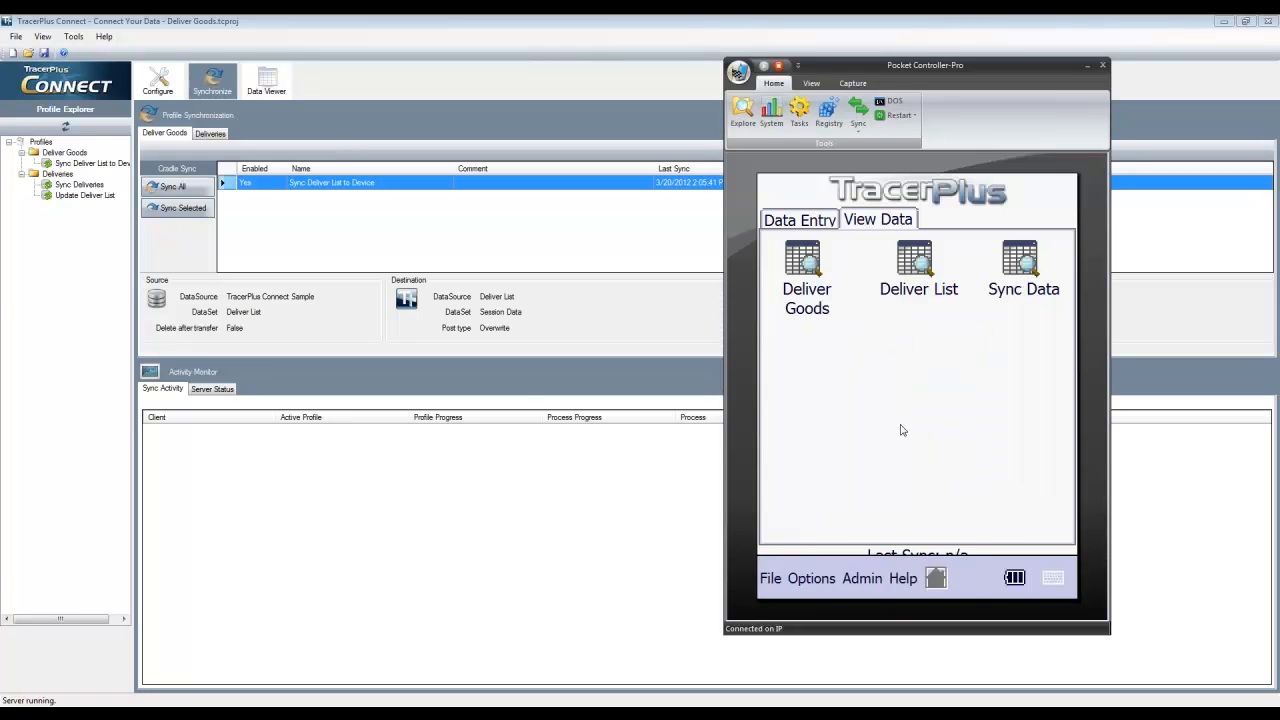
Open the Deliver List data on the device and examine the Delivered values of its records
click(916, 262)
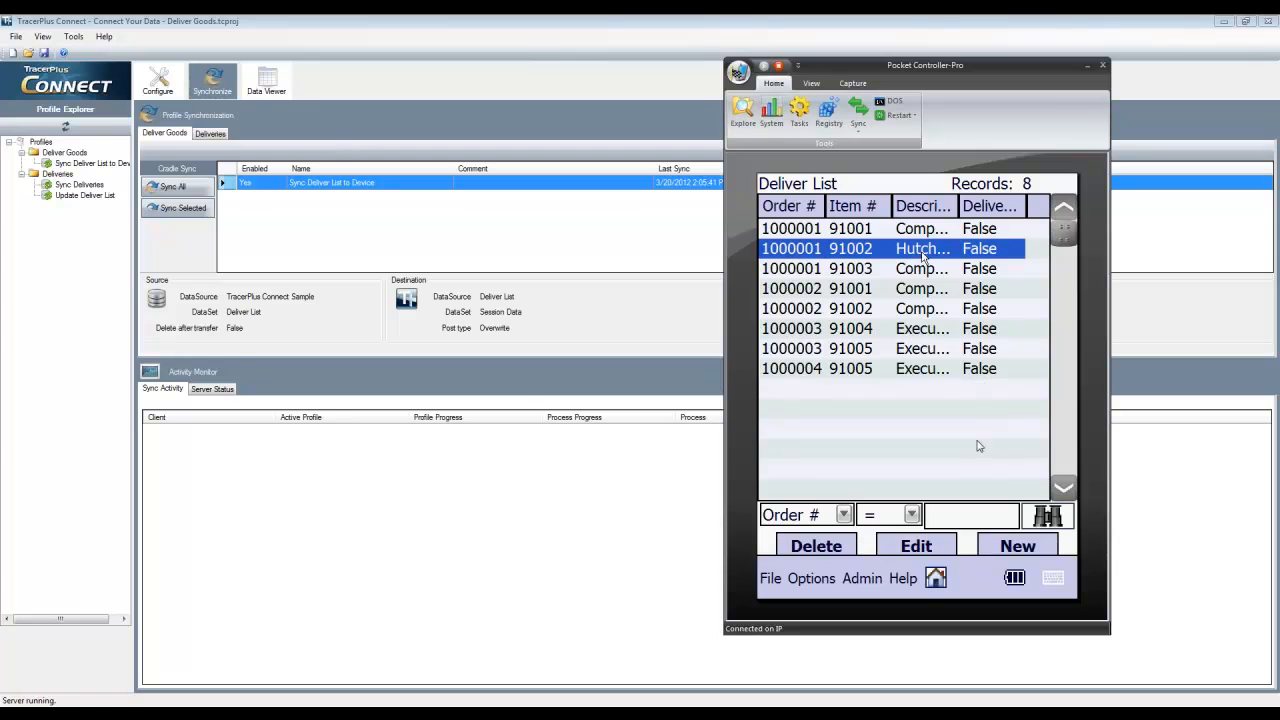
click(938, 329)
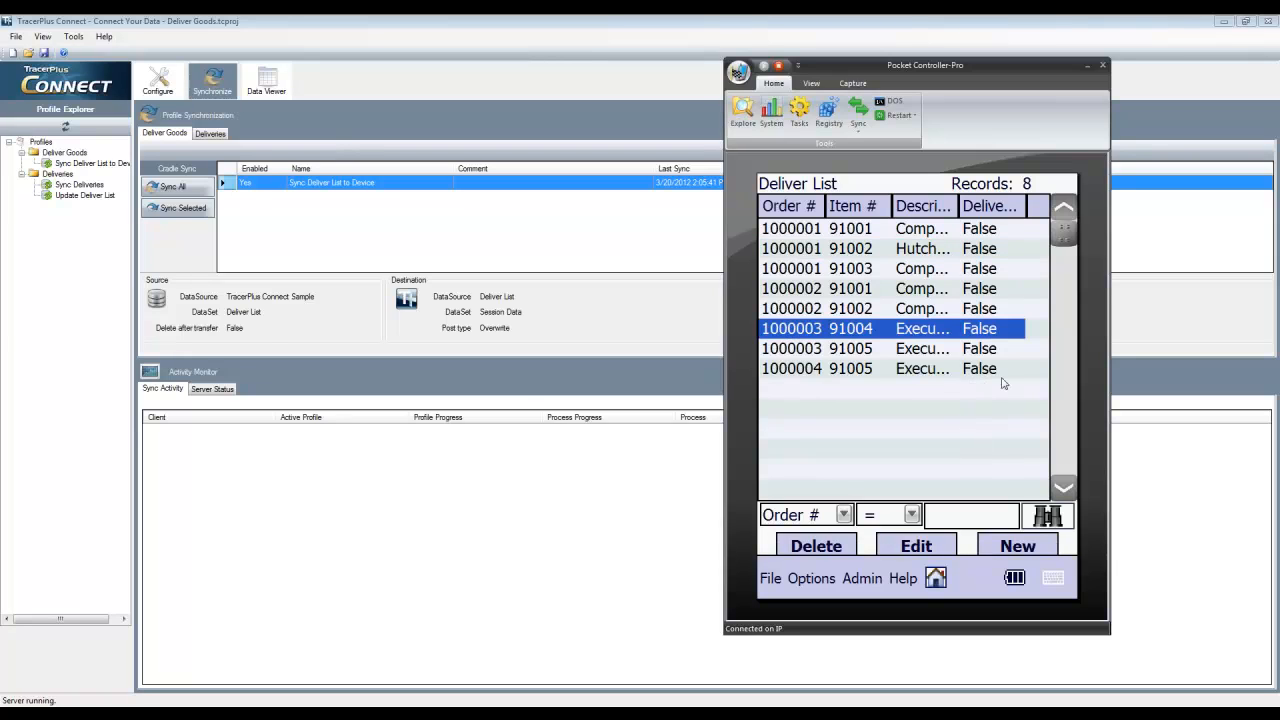